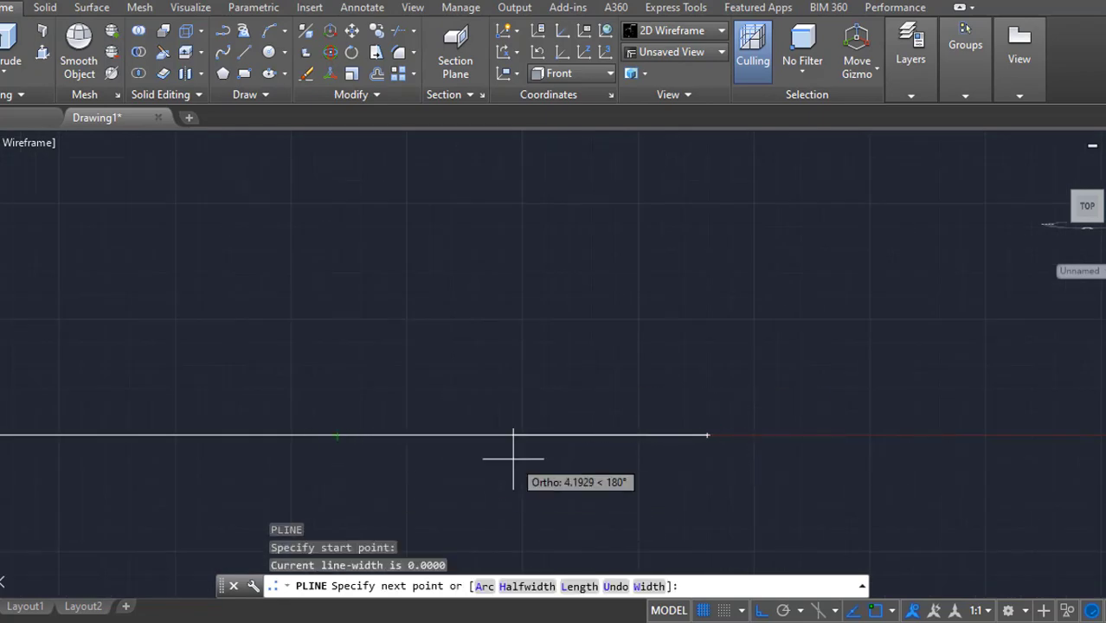
- Draw the base rectangle at the end of the bottom line with a polyline, 3 units wide and 10 units high
text(3)
key(Return)
scroll(604, 303, up, 3)
text(10)
key(Return)
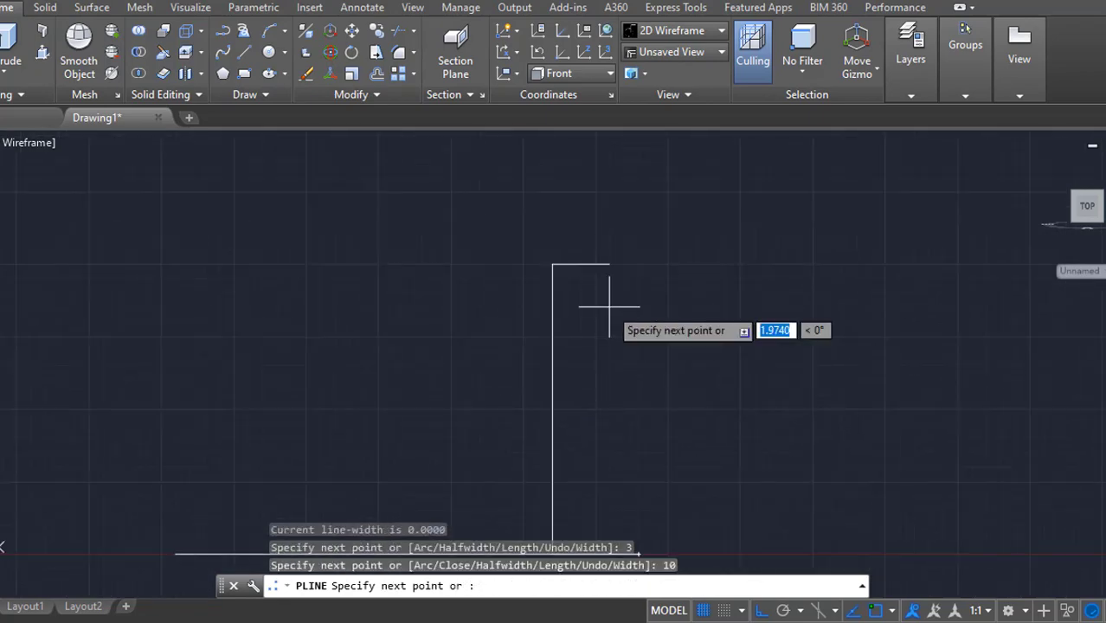
text(3)
key(Return)
scroll(655, 302, down, 2)
click(646, 448)
key(Return)
scroll(597, 262, up, 4)
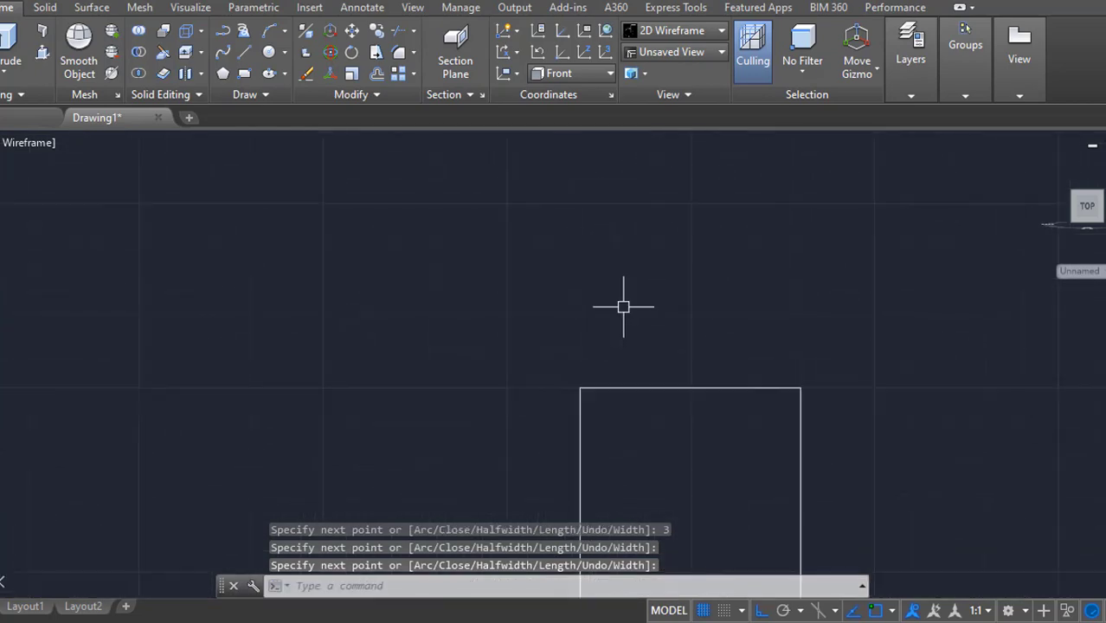
- Draw a closed inverted-L profile from the base rectangle's upper-left corner, 1 unit wide and 50 units high, with a short arm extending left
key(Return)
click(580, 389)
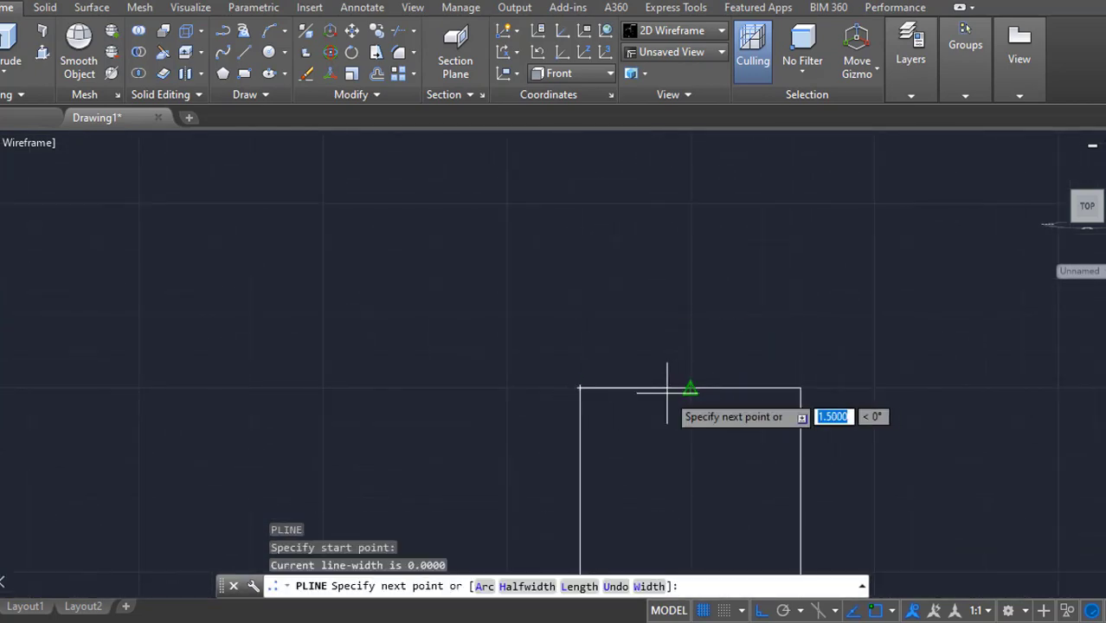
text(1)
key(Return)
scroll(665, 260, down, 3)
middle_drag(666, 316, 694, 383)
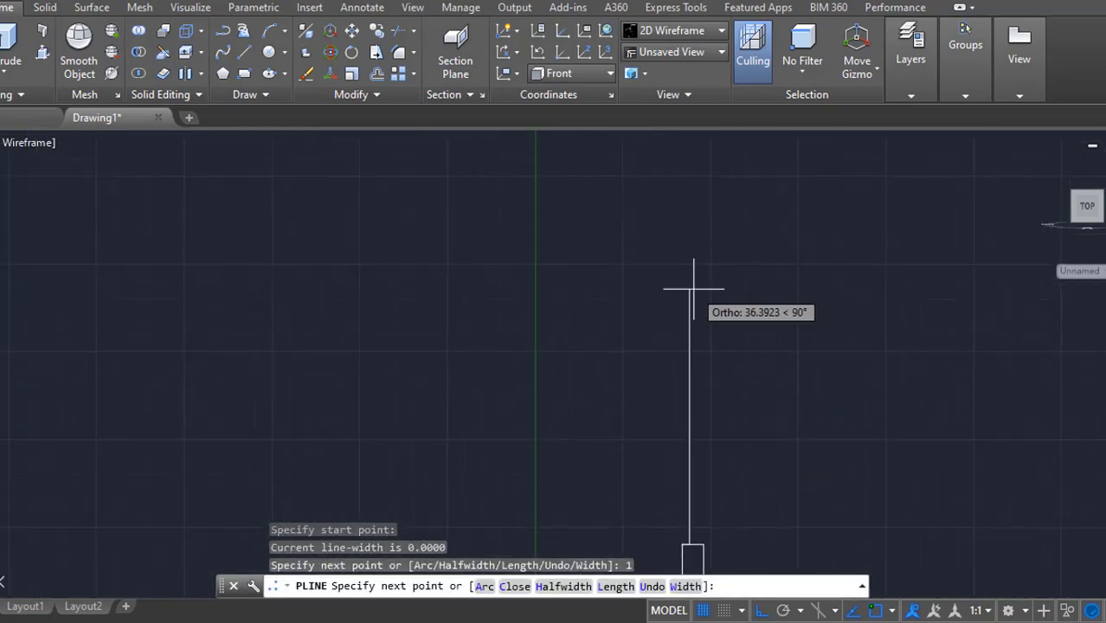
text(50)
key(Return)
middle_drag(655, 499, 664, 415)
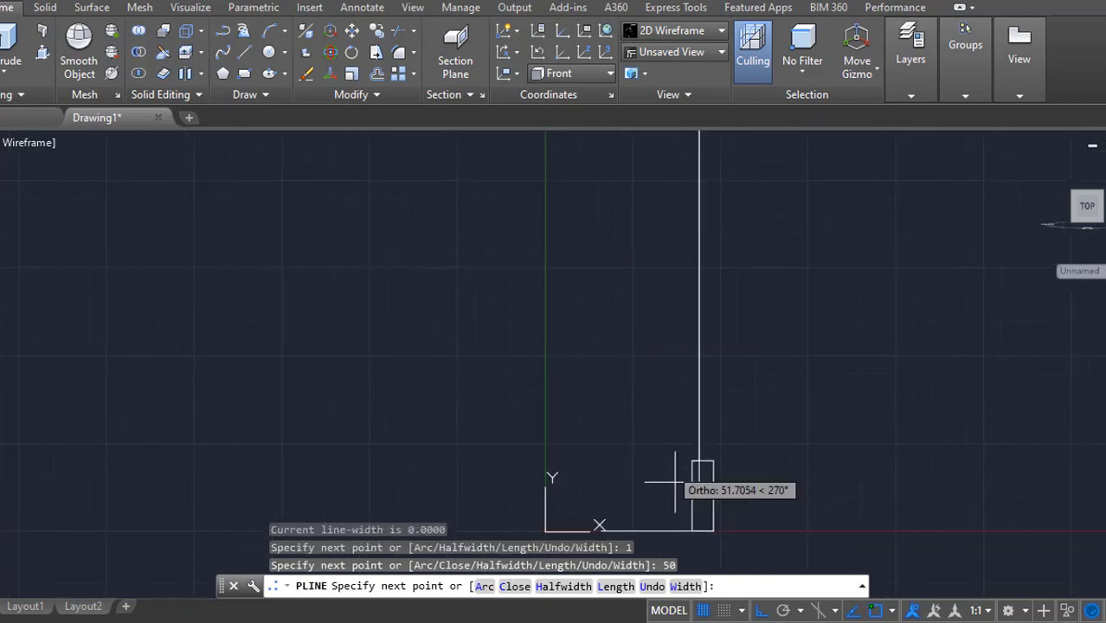
click(660, 160)
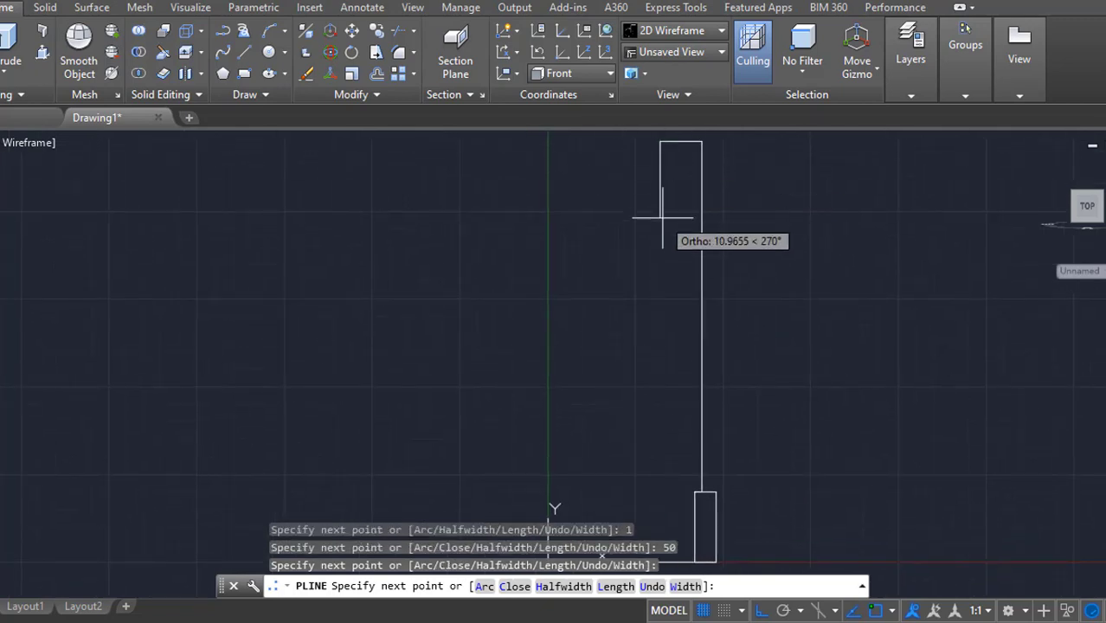
middle_drag(657, 215, 663, 267)
scroll(655, 230, up, 4)
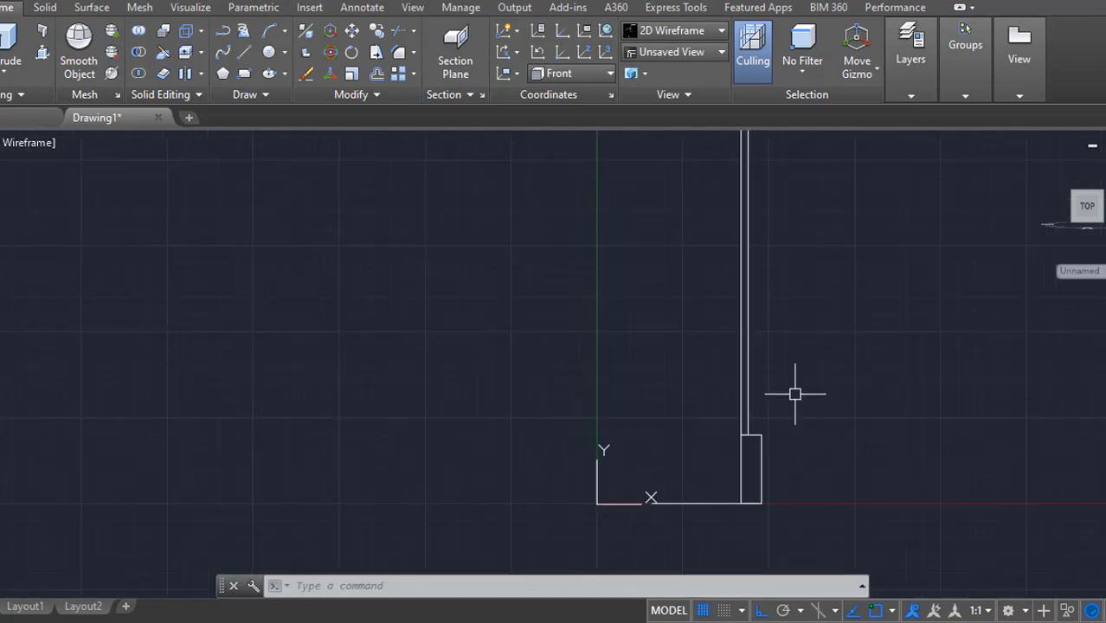
middle_drag(842, 312, 769, 356)
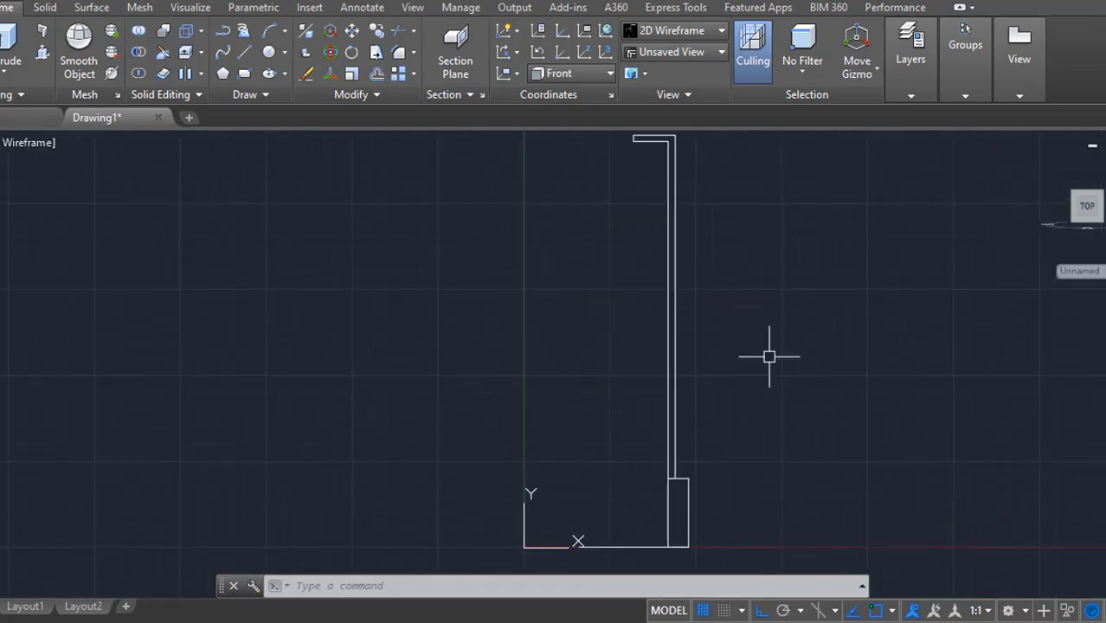
middle_drag(730, 414, 717, 400)
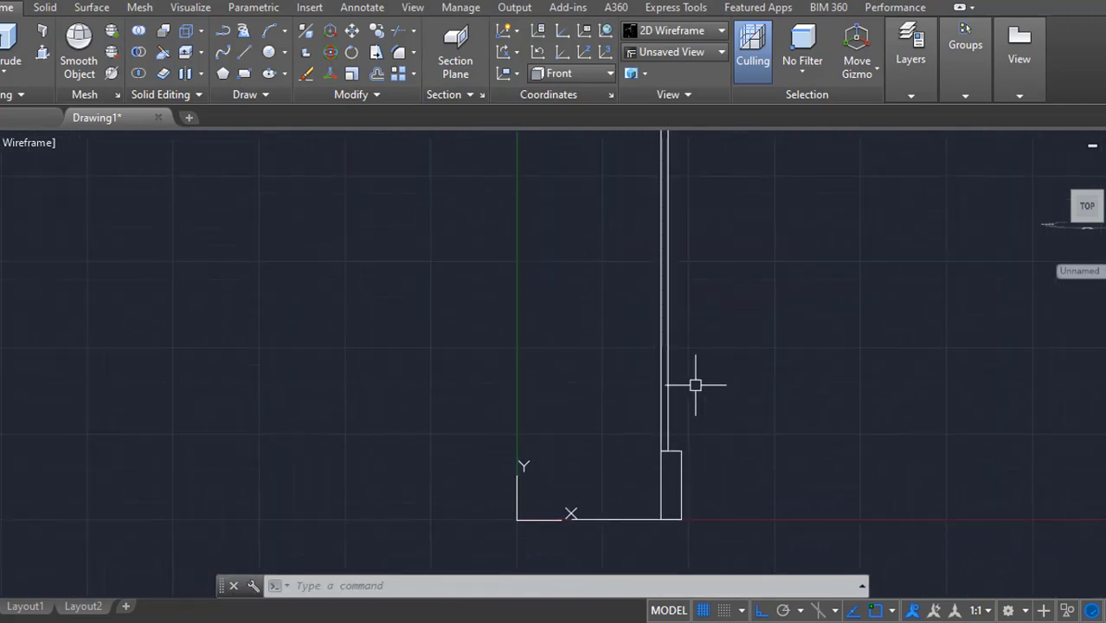
- Draw a thin closed polyline about 8 units long across the upright, along the base rectangle's top edge, with a pointed right end
scroll(713, 485, up, 5)
text(pl)
key(Return)
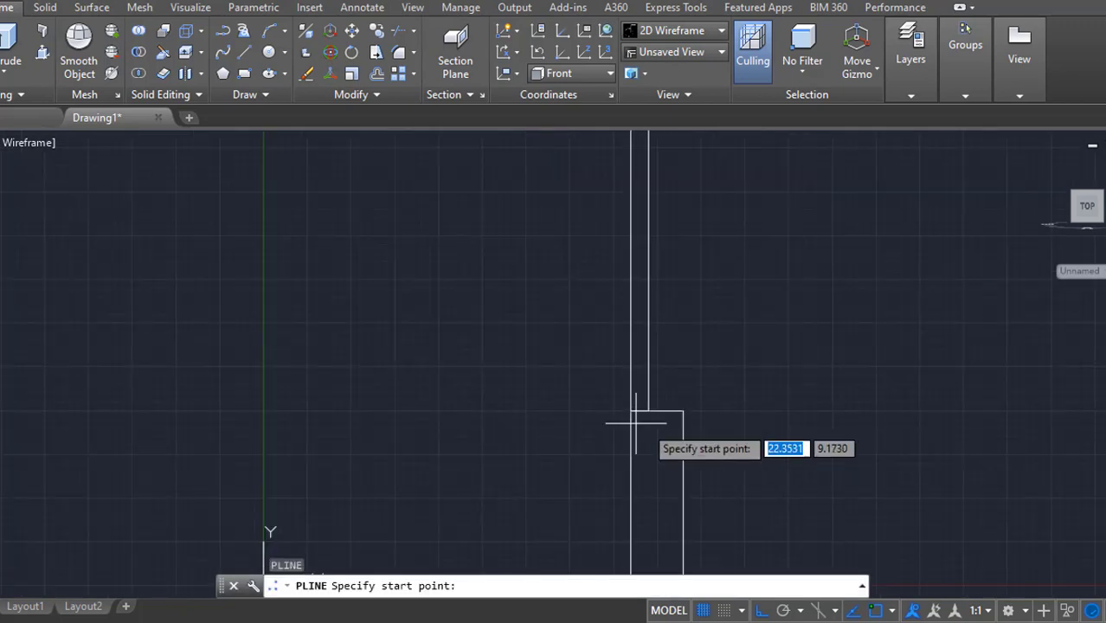
scroll(635, 424, down, 2)
click(572, 413)
scroll(630, 421, up, 8)
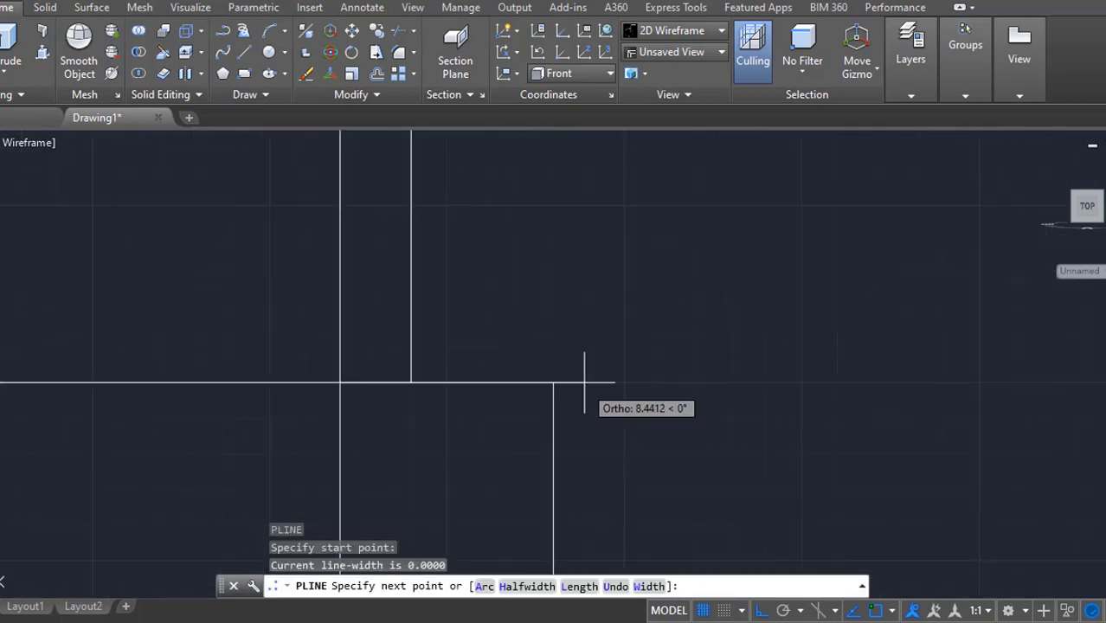
click(554, 381)
click(760, 611)
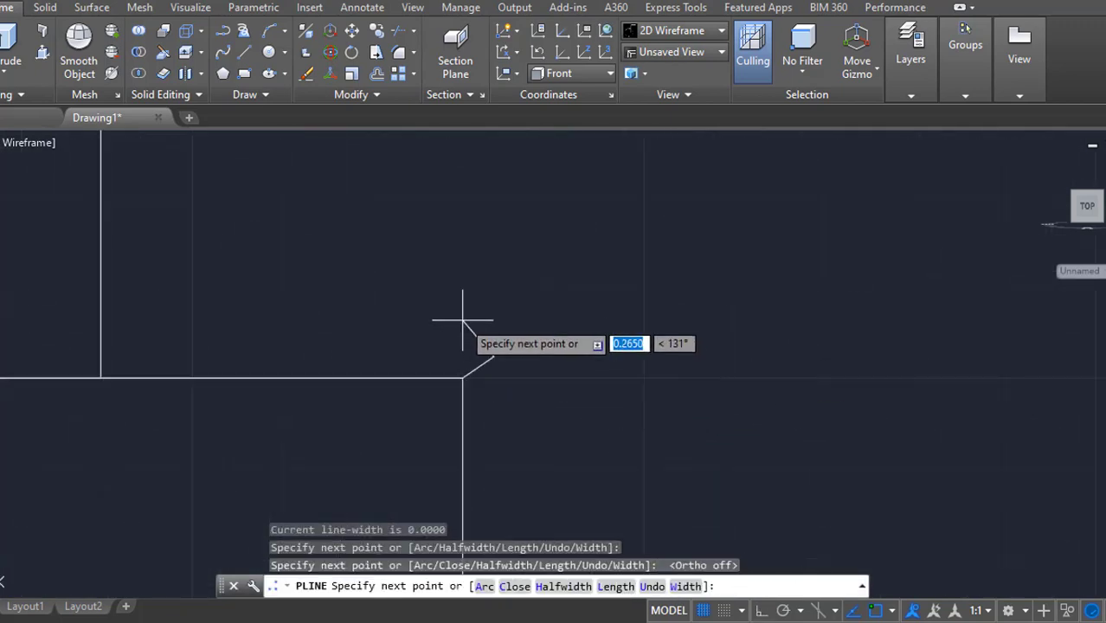
mouse_move(382, 361)
middle_down()
mouse_move(221, 347)
mouse_move(856, 358)
middle_up()
scroll(744, 347, down, 2)
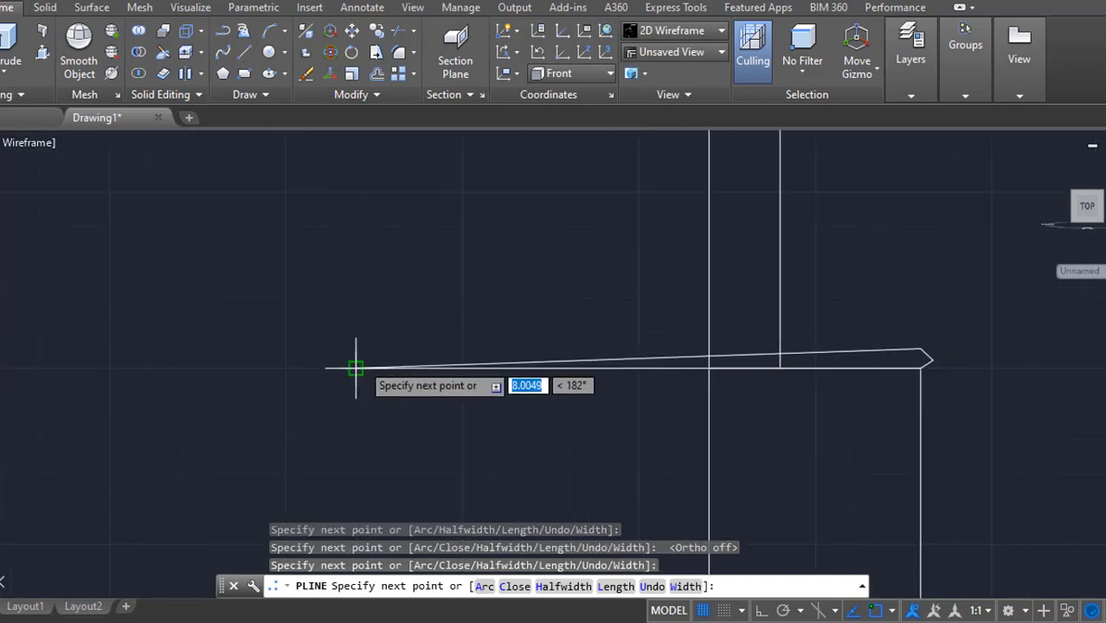
click(356, 368)
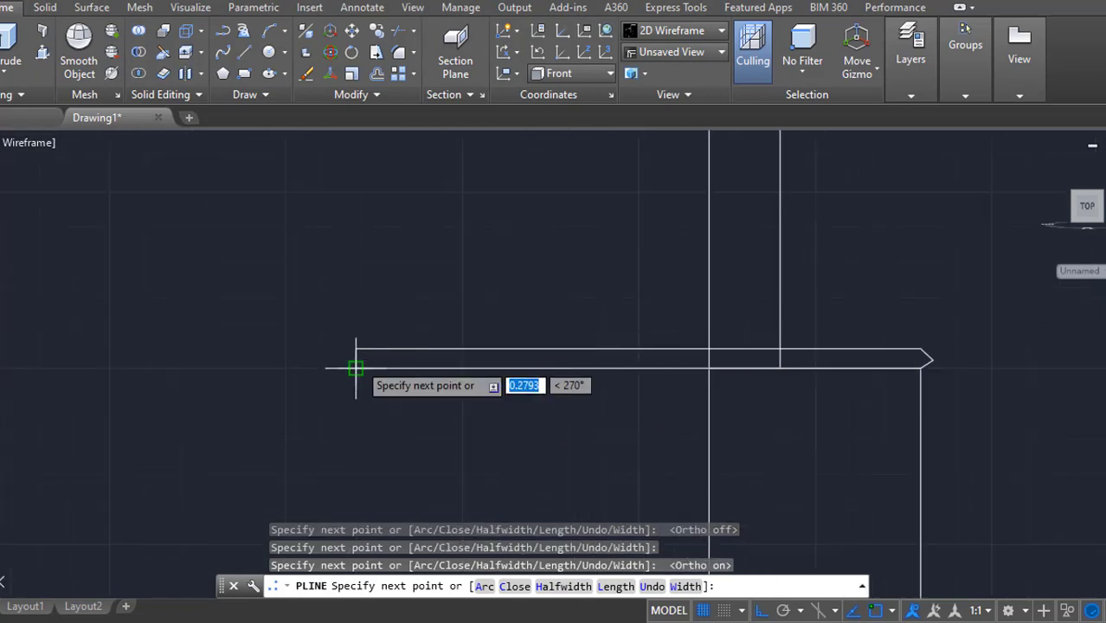
click(356, 368)
key(Return)
scroll(708, 409, down, 6)
middle_drag(796, 365, 711, 453)
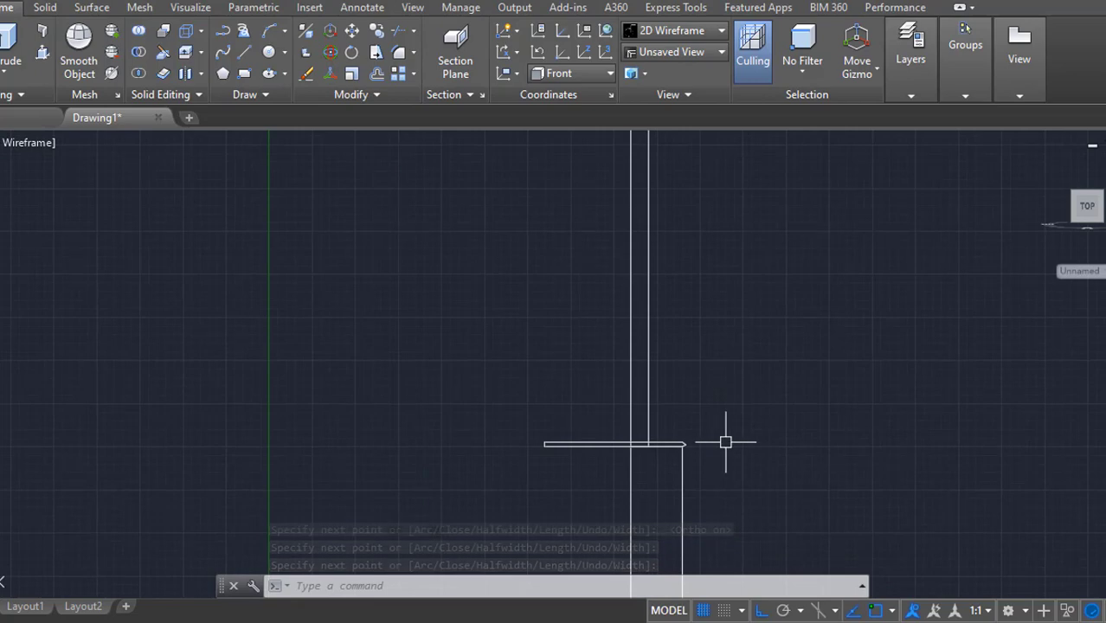
- Move the thin pointed slat profile 6.8 units straight up
key(m)
key(space)
click(605, 444)
key(Return)
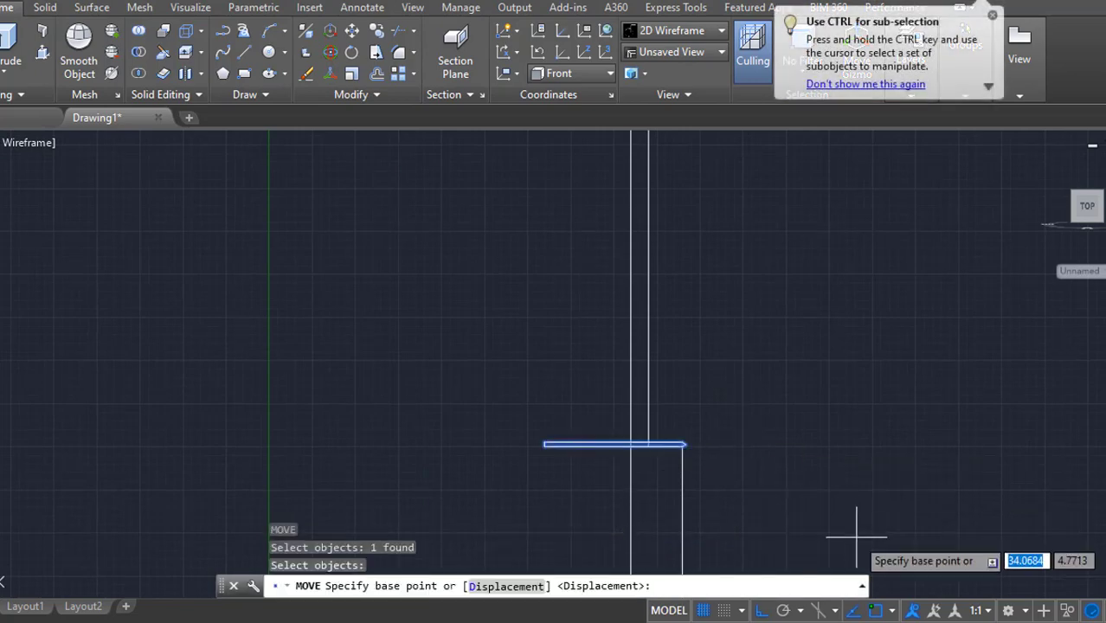
click(857, 537)
text(.)
key(BackSpace)
text(6.8)
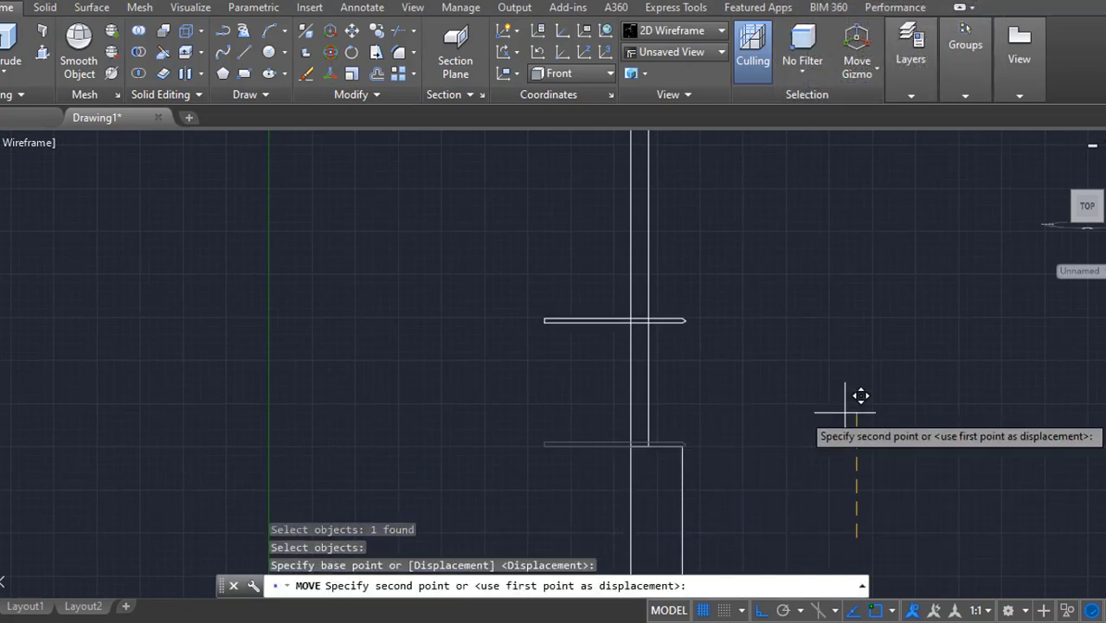
key(Return)
scroll(844, 413, down, 4)
middle_drag(867, 376, 724, 425)
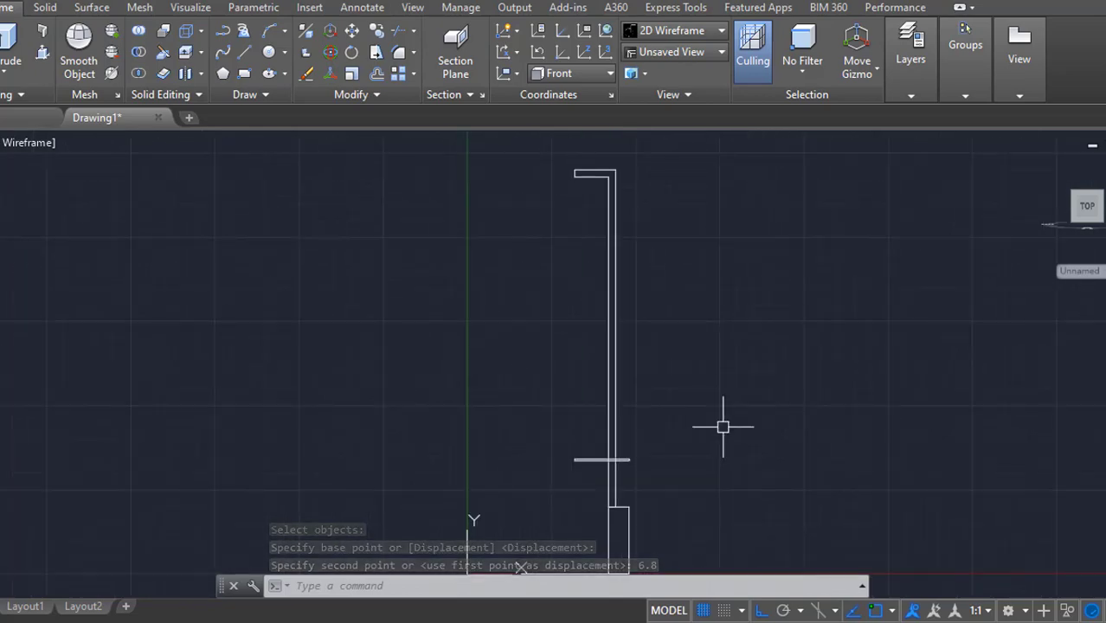
- Draw a 5-unit horizontal line from below the slat's left end to the upright's inner edge, level with the base rectangle's top
middle_drag(657, 489, 651, 404)
text(l)
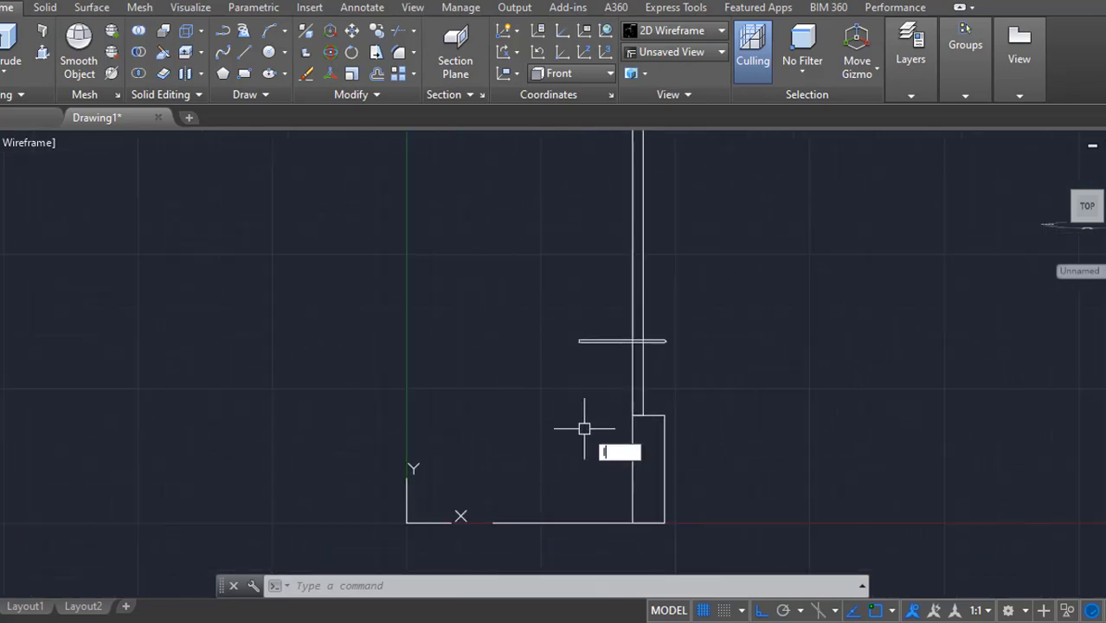
key(Return)
scroll(585, 428, up, 4)
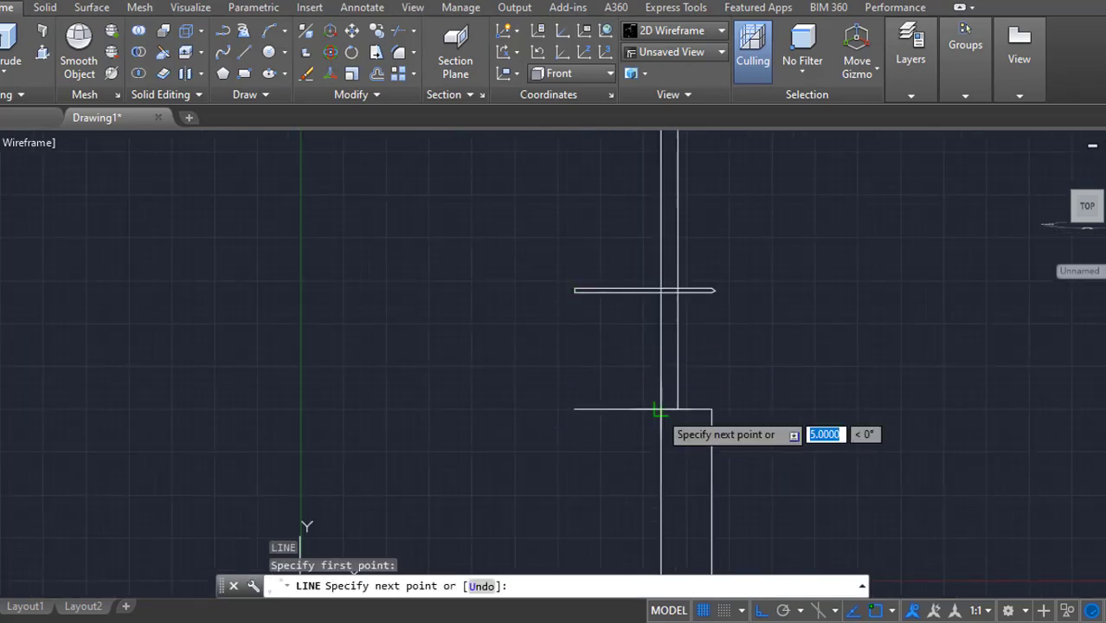
key(Escape)
scroll(544, 408, up, 2)
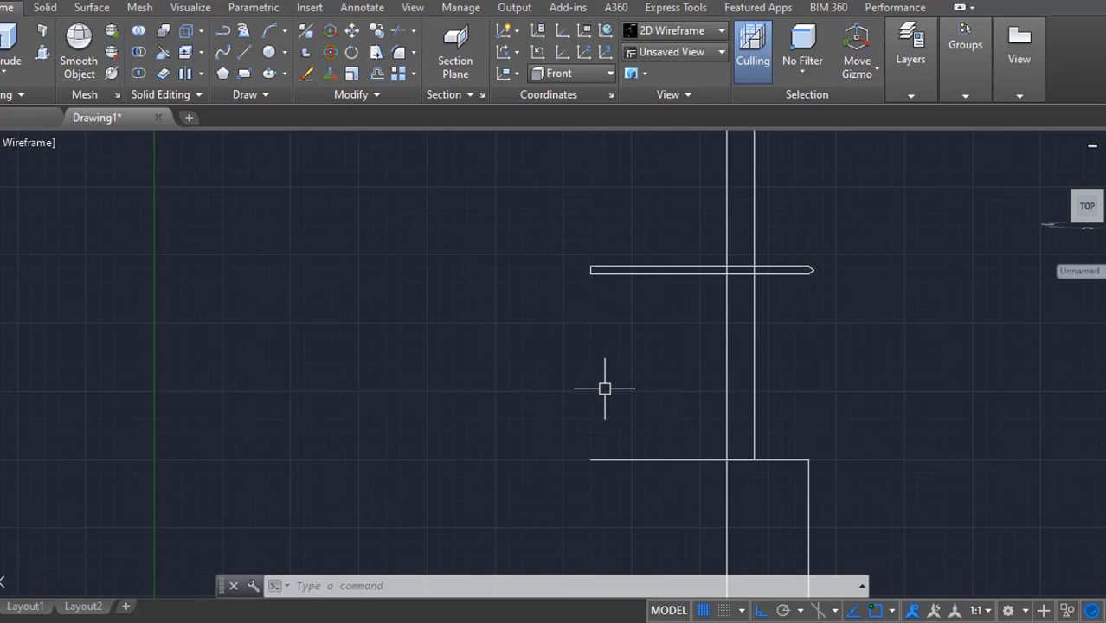
scroll(604, 383, down, 4)
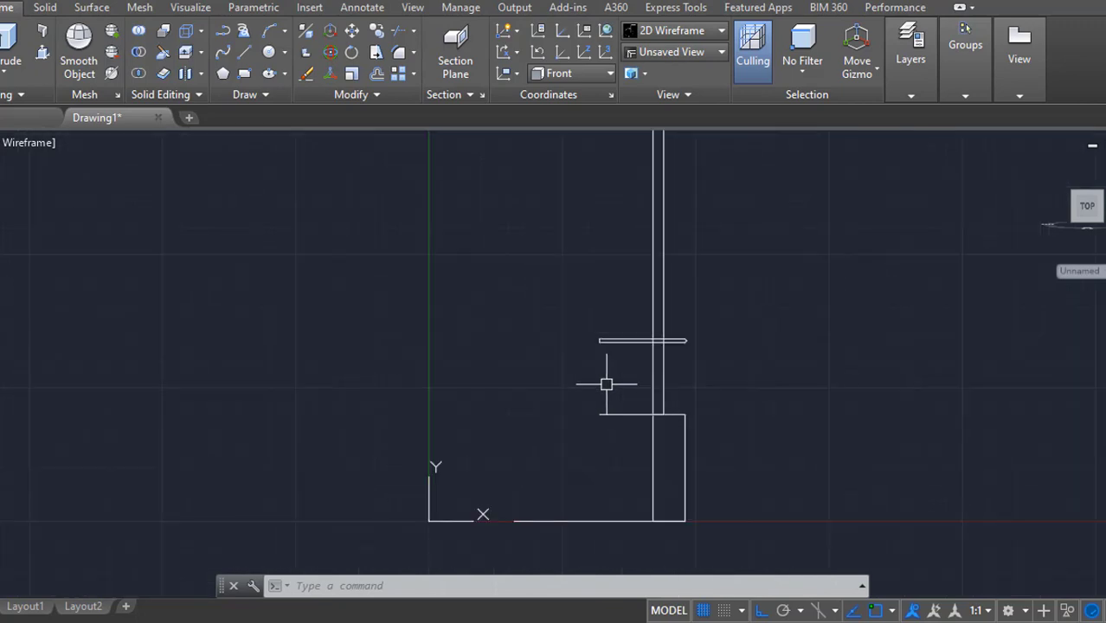
- Set the coordinate system to World
shift+middle_drag(604, 384, 528, 491)
click(587, 74)
click(588, 92)
scroll(596, 433, up, 2)
middle_drag(595, 433, 595, 428)
scroll(620, 363, up, 2)
- Draw a circle of radius 0.2 centred on the left end of the short horizontal line
text(c)
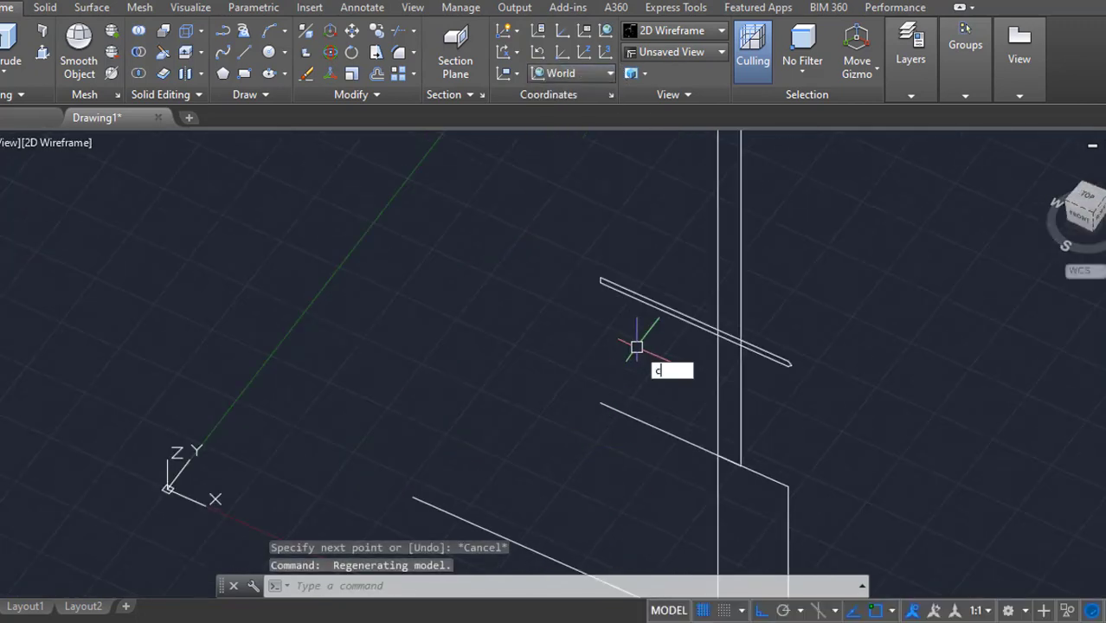
key(Return)
scroll(641, 384, up, 2)
click(572, 412)
scroll(586, 419, up, 6)
scroll(555, 399, down, 4)
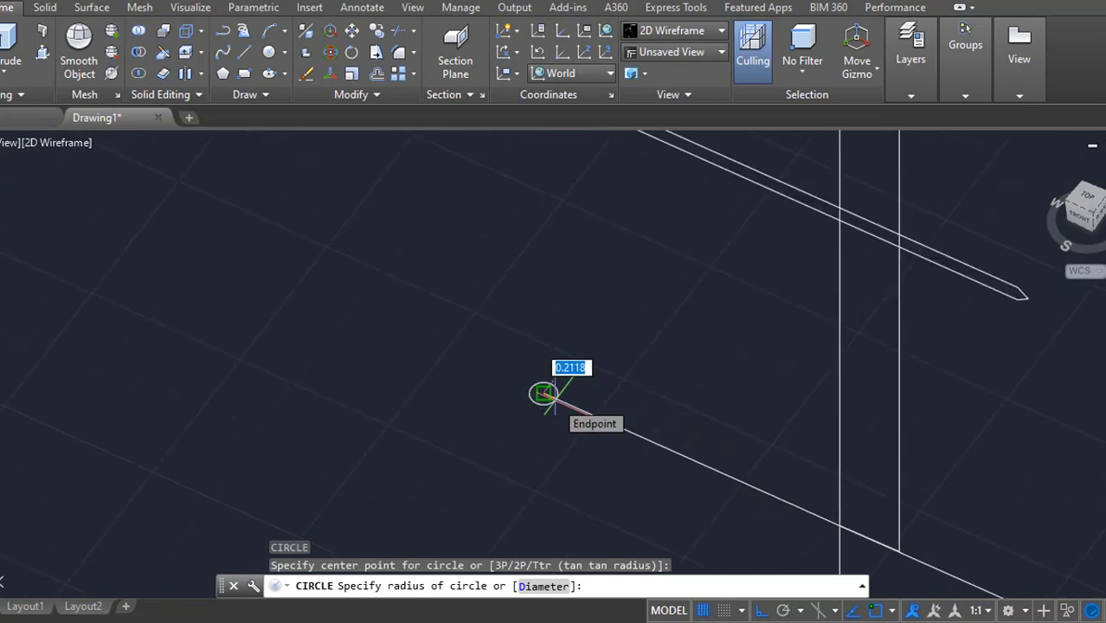
key(Return)
scroll(623, 388, down, 4)
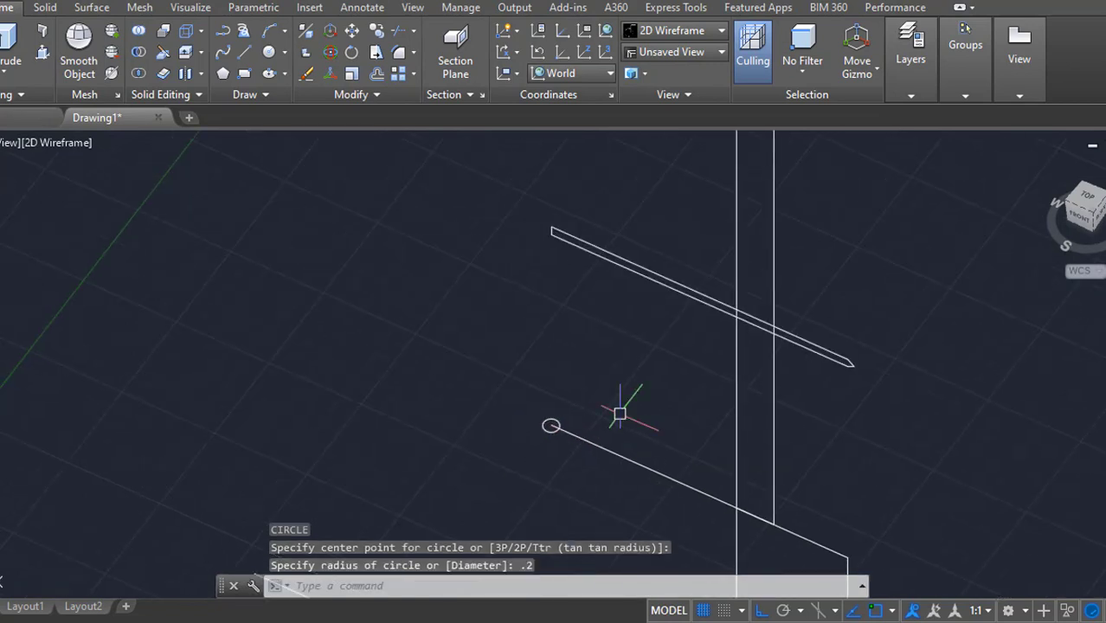
key(Escape)
scroll(639, 441, up, 2)
scroll(637, 440, down, 6)
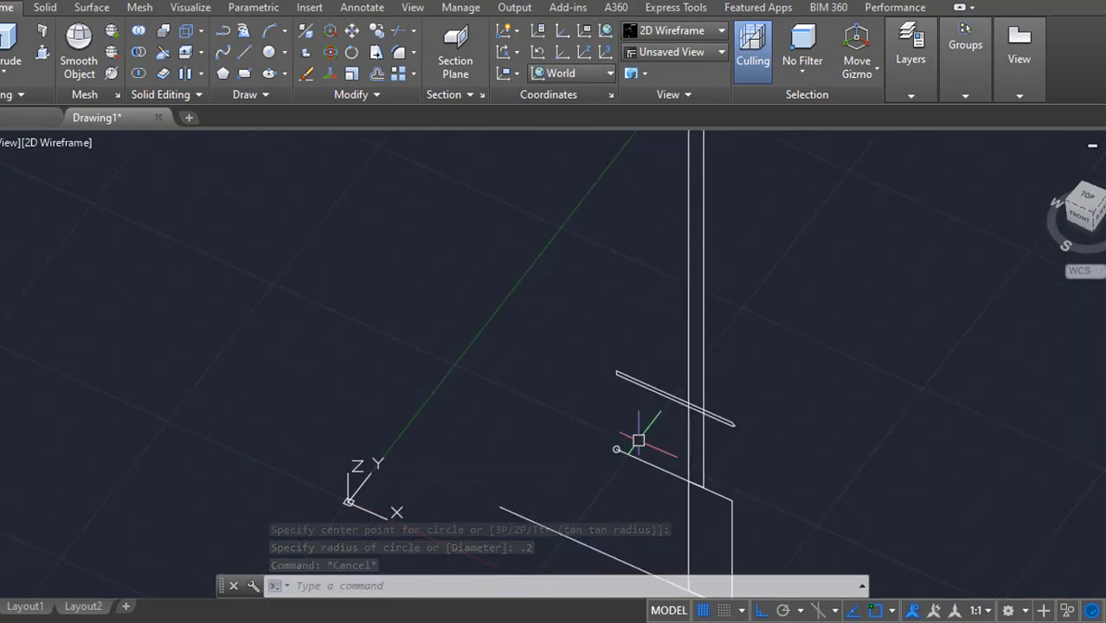
scroll(641, 392, up, 3)
text(m)
key(Return)
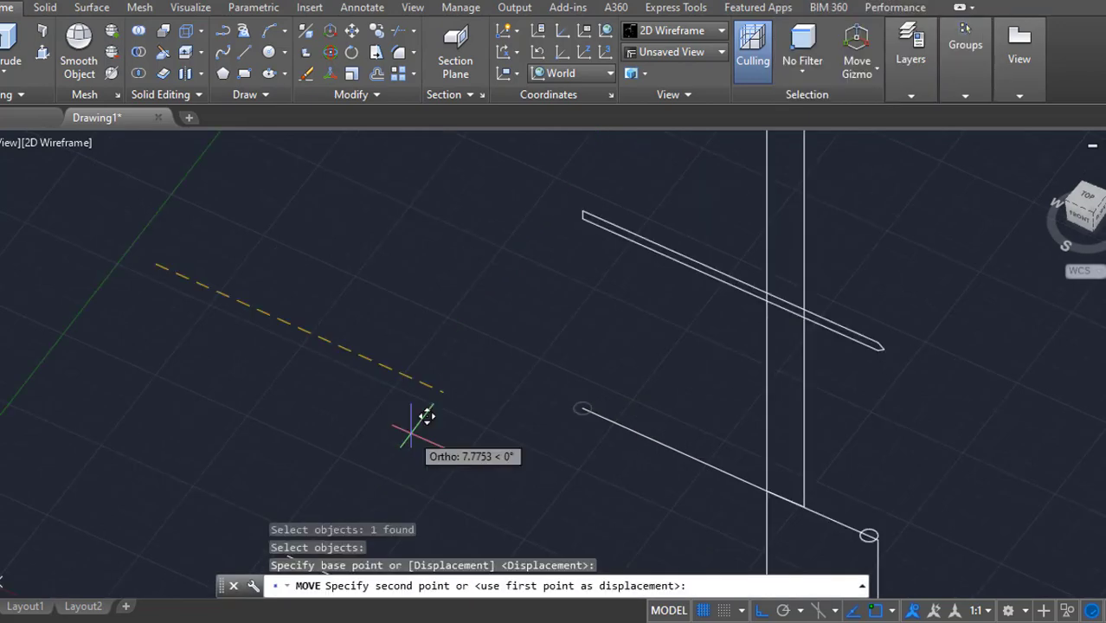
key(Escape)
- Move the small circle by its centre along the horizontal line to just inside the base rectangle's upper-right corner
key(Return)
click(608, 435)
click(566, 413)
click(576, 410)
key(Return)
click(584, 409)
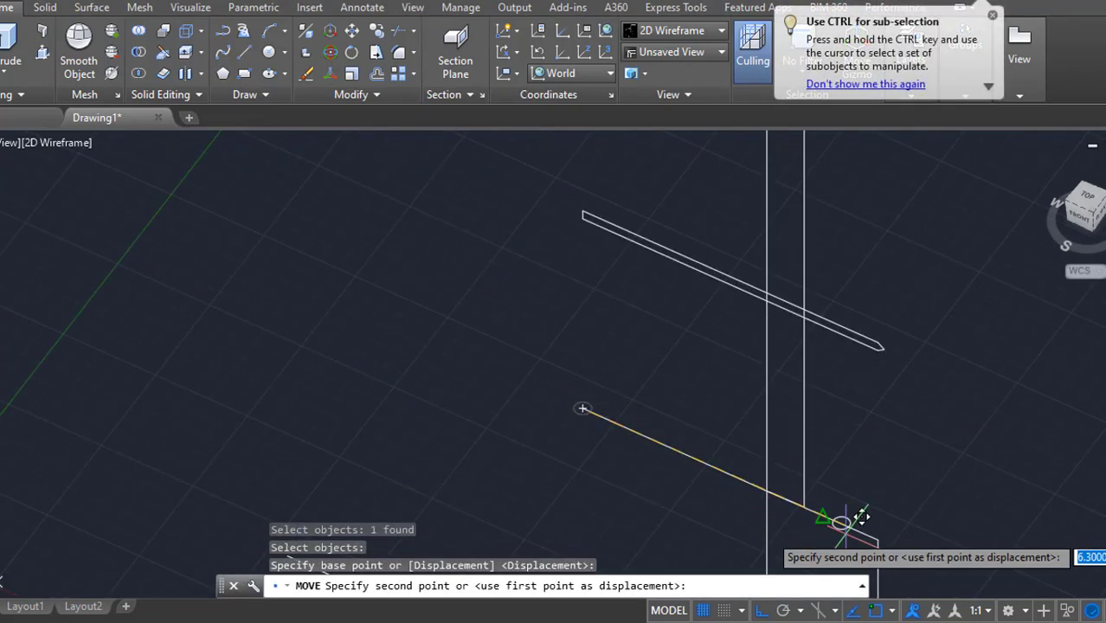
click(867, 533)
middle_drag(976, 484, 882, 403)
key(Escape)
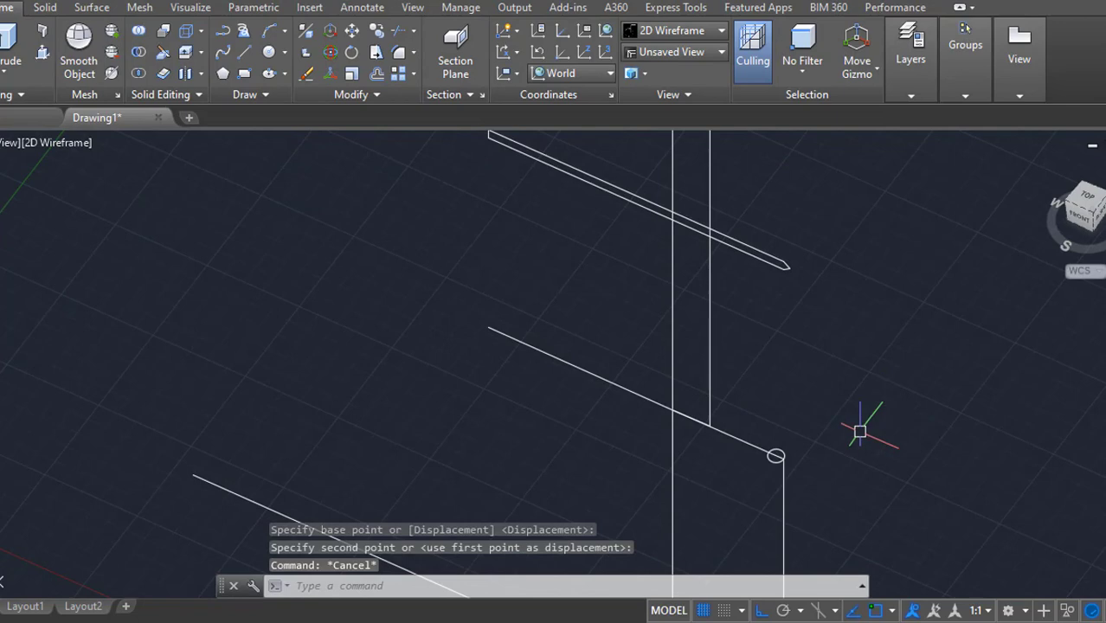
- Move the small circle 6.8 units up along Z to the slat's pointed end
scroll(860, 431, down, 2)
text(m)
key(Return)
click(807, 447)
key(Return)
click(946, 521)
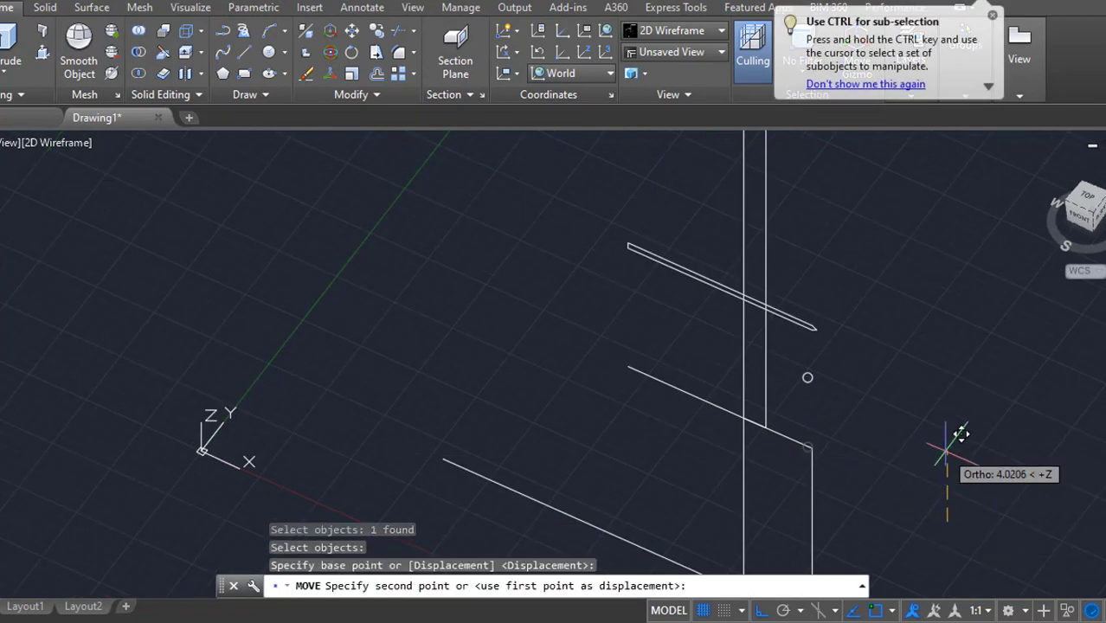
text(6.8)
key(Return)
scroll(818, 325, up, 5)
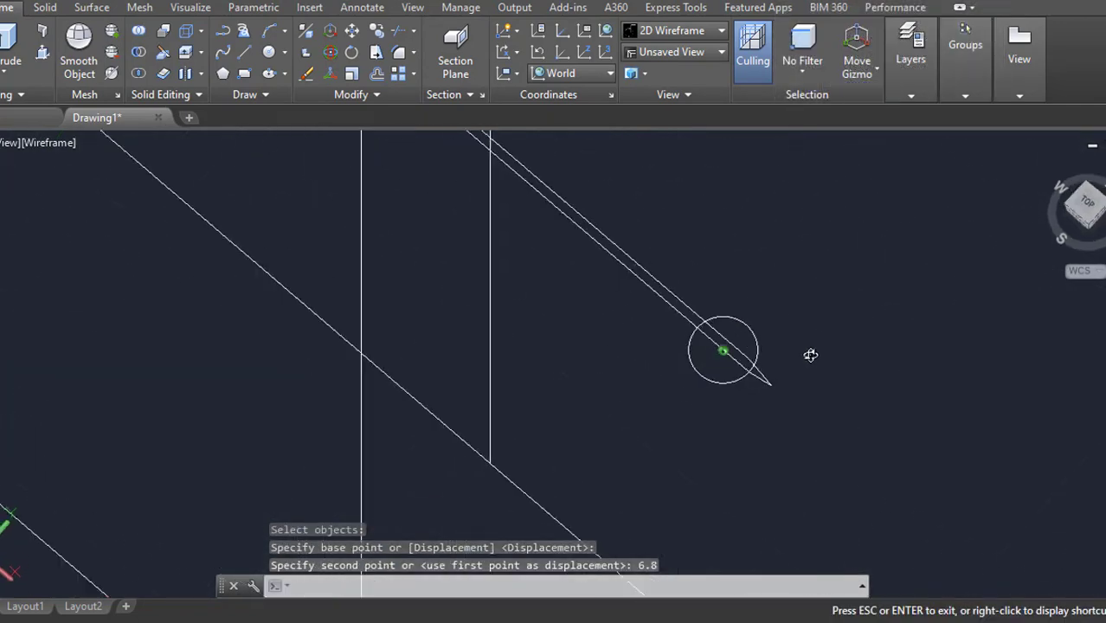
scroll(803, 325, up, 2)
middle_drag(800, 317, 747, 345)
scroll(737, 395, down, 2)
text(m)
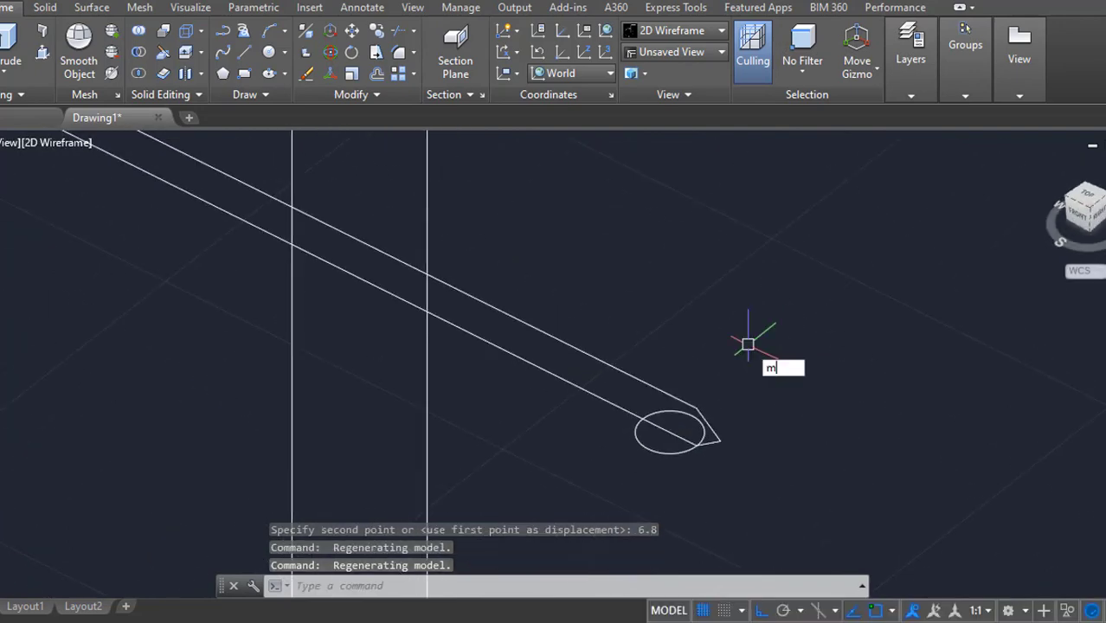
key(Return)
click(686, 451)
key(Return)
click(829, 463)
mouse_move(834, 457)
shift+middle_down()
mouse_move(854, 386)
mouse_move(840, 474)
shift+middle_up()
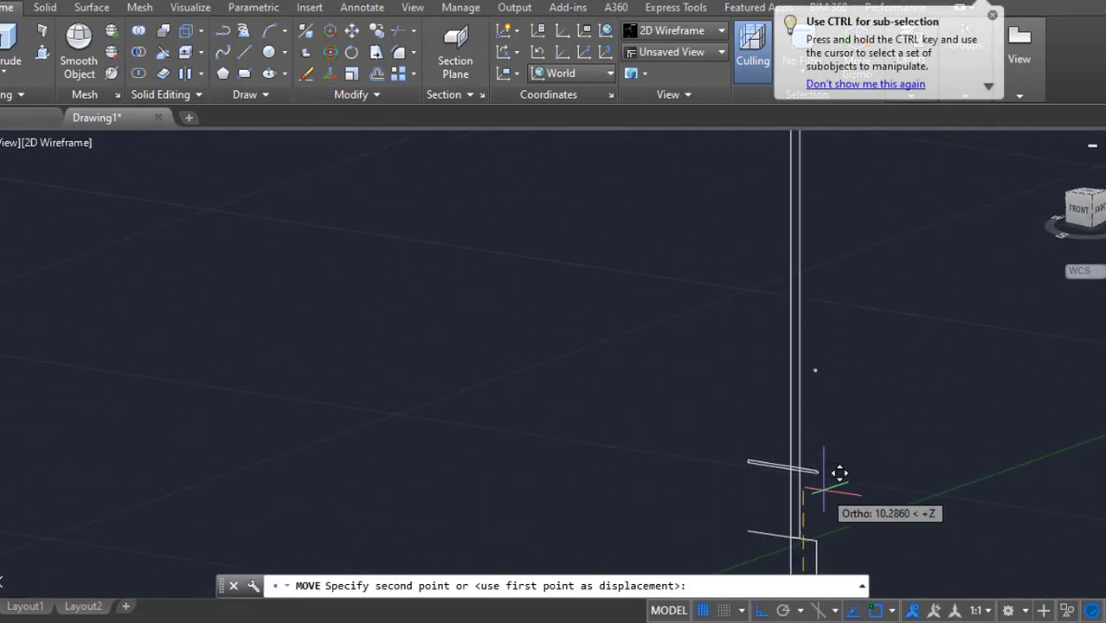
key(Escape)
scroll(837, 484, up, 12)
key(Return)
click(645, 447)
click(746, 473)
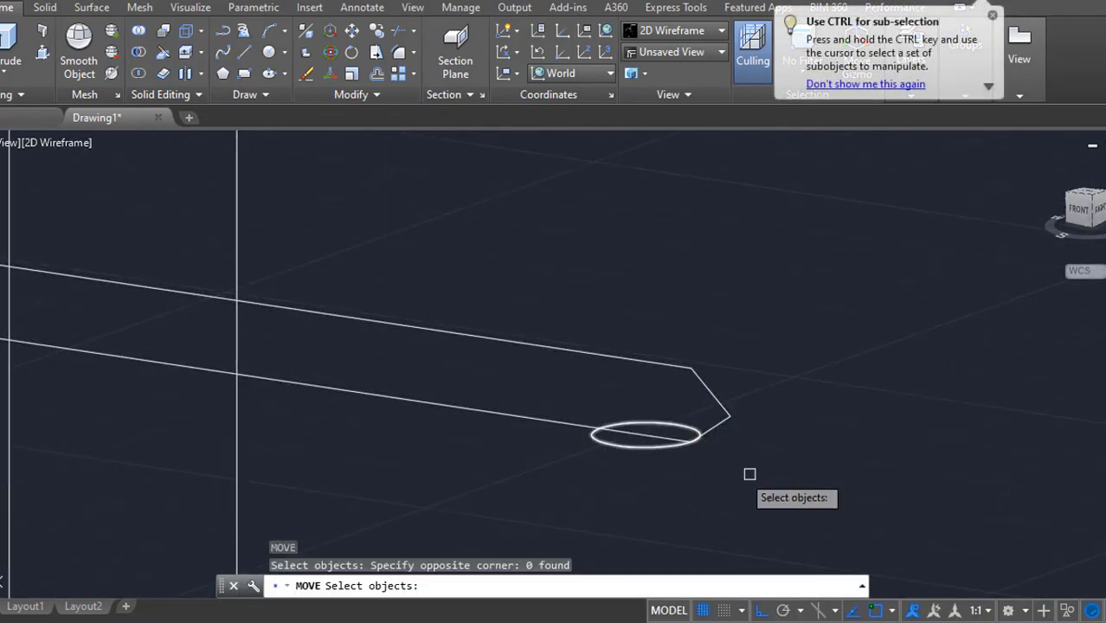
key(Return)
click(761, 474)
click(723, 477)
- Raise the small circle another 0.2 units along Z within the slat's thickness
key(Return)
click(675, 446)
key(Return)
click(798, 509)
text(.2)
key(Return)
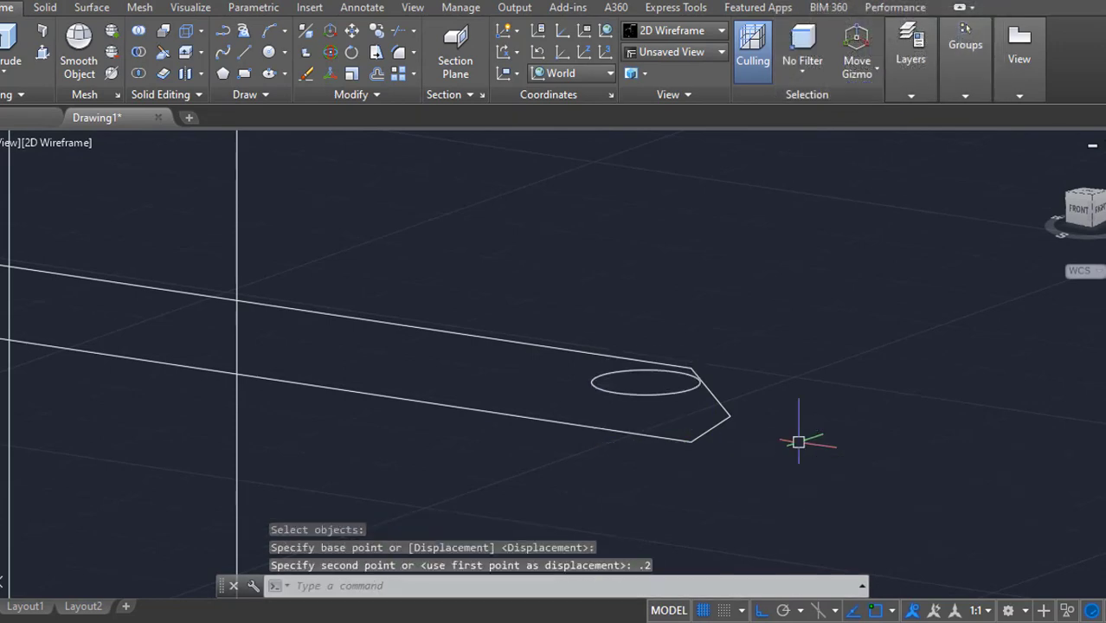
scroll(799, 444, down, 10)
scroll(874, 351, down, 2)
middle_drag(878, 348, 691, 370)
text(co)
key(Return)
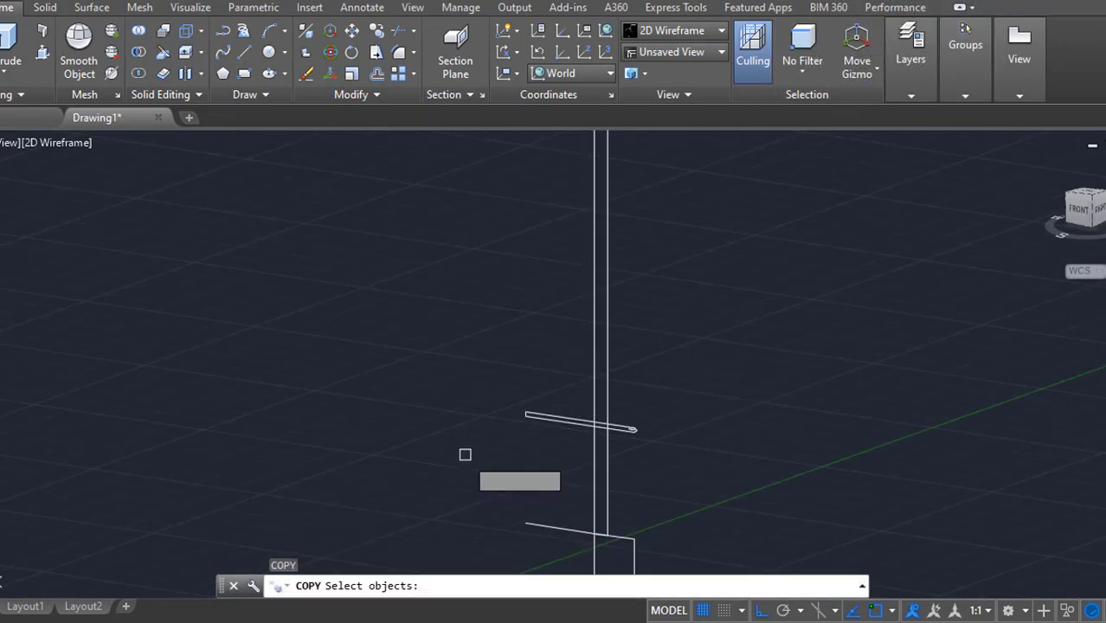
click(533, 403)
click(537, 420)
key(Escape)
- Revolve the base profile 360 degrees about the vertical axis from the bottom line's midpoint to the left end of the short horizontal line
scroll(724, 227, down, 3)
middle_drag(724, 227, 720, 351)
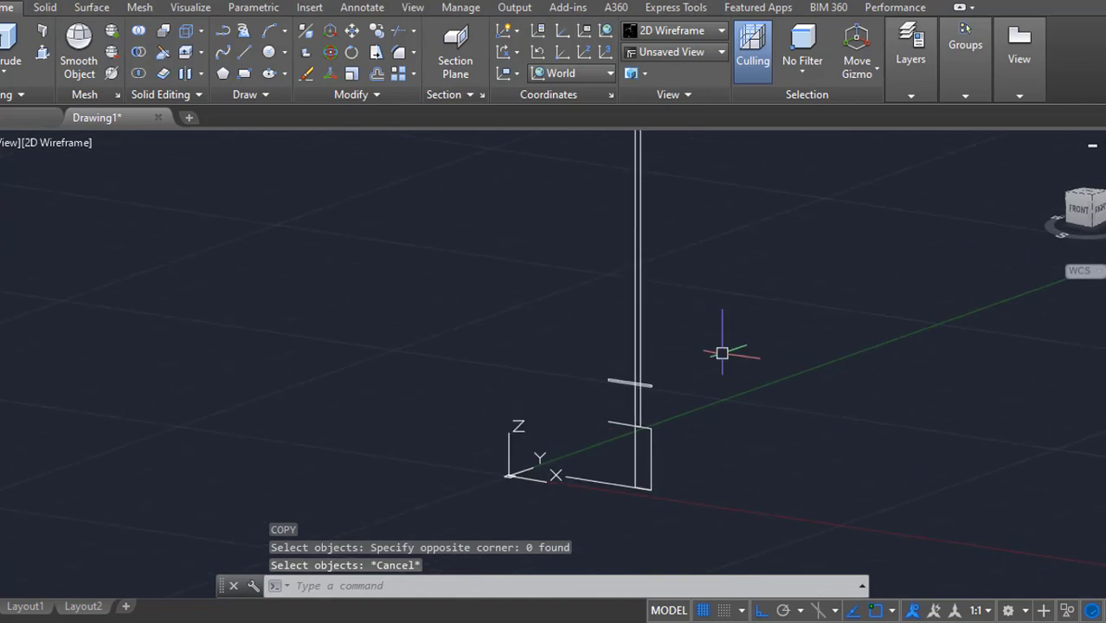
click(9, 76)
scroll(364, 354, down, 2)
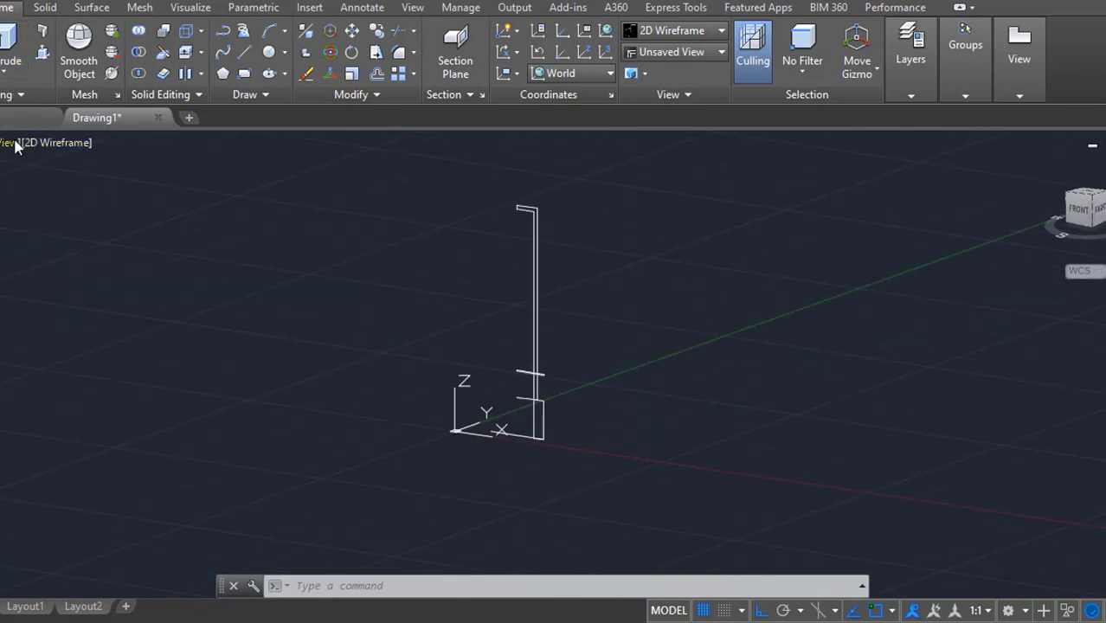
click(534, 426)
scroll(515, 455, up, 2)
key(Return)
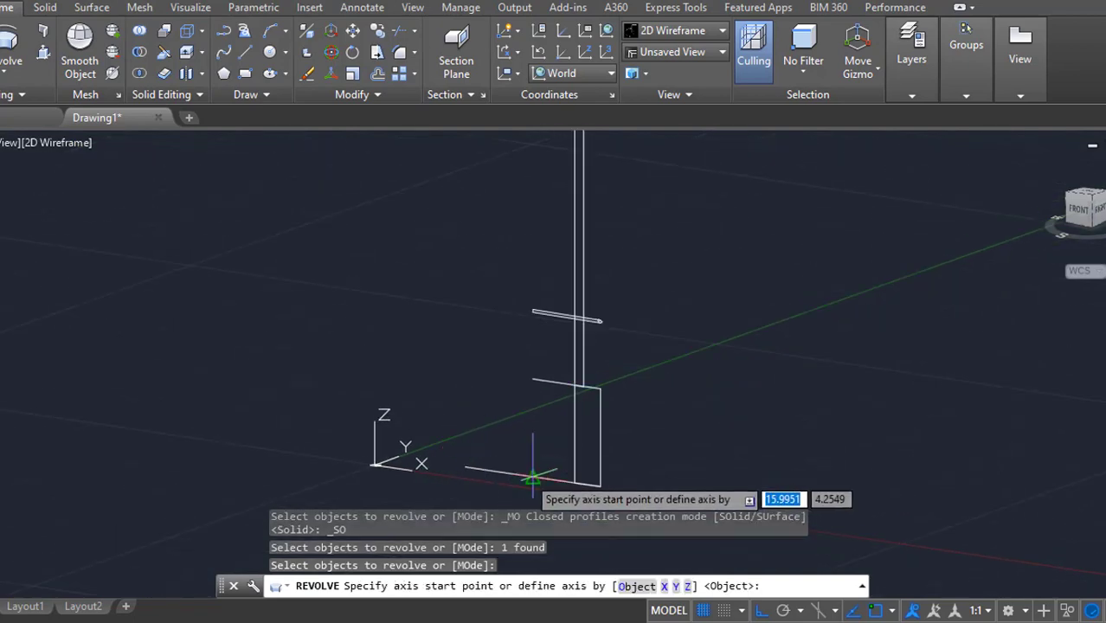
click(533, 479)
click(534, 378)
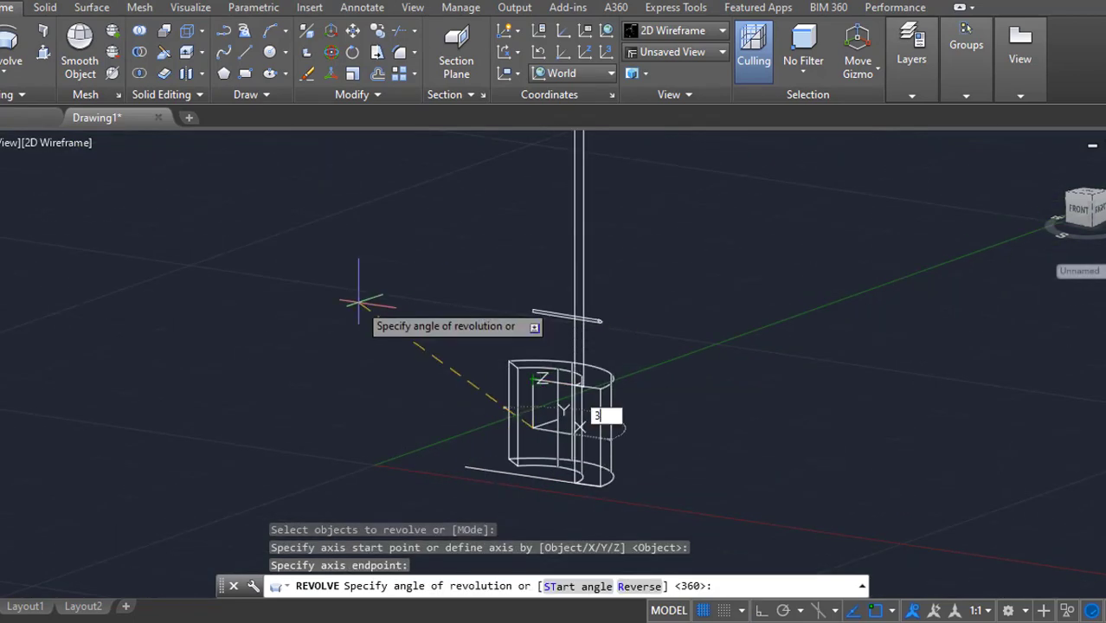
text(360)
key(Return)
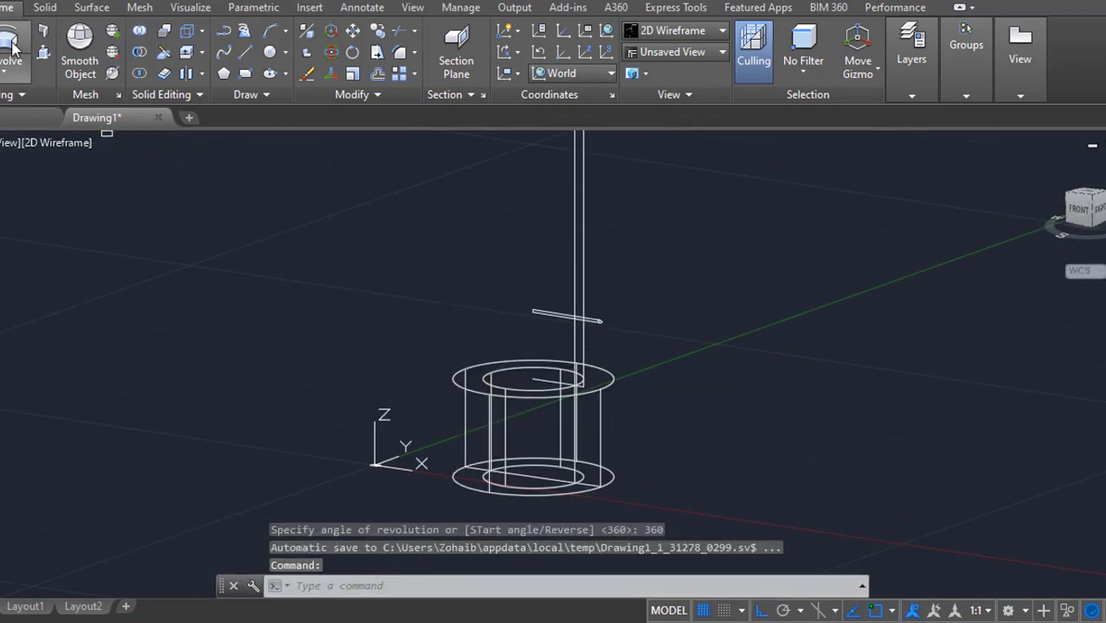
- Revolve the tall upright profile 360 degrees about the vertical axis rising from the left end of the short line
click(13, 45)
click(578, 349)
key(Return)
click(533, 379)
click(532, 311)
text(36)
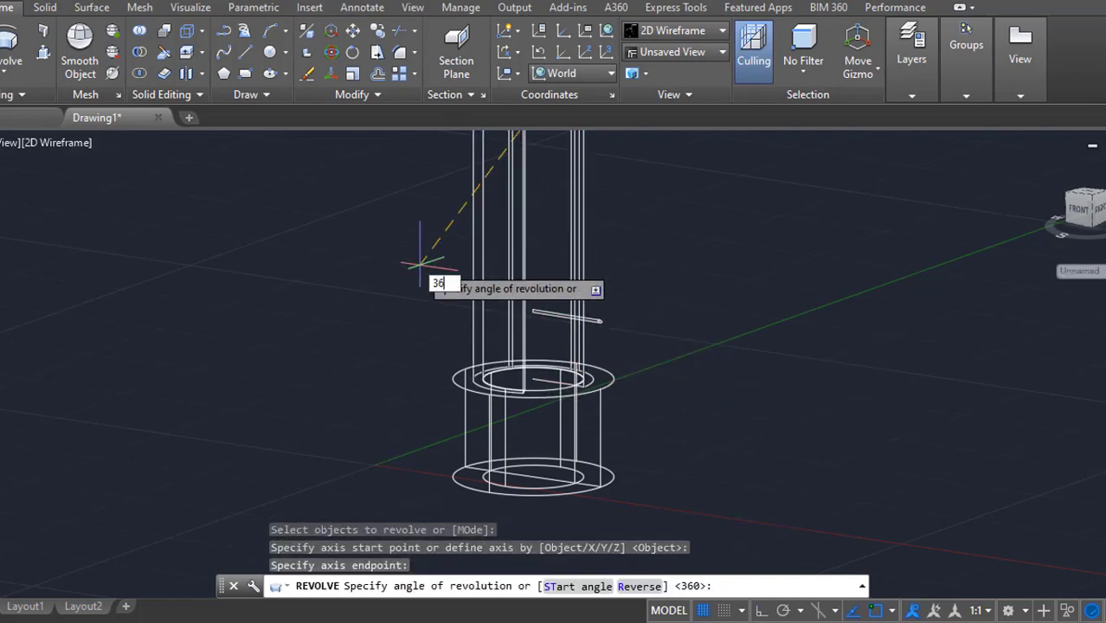
text(0)
key(Return)
- Revolve the thin slat profile 360 degrees about its short vertical inner edge
scroll(418, 263, down, 2)
middle_drag(418, 262, 388, 449)
middle_drag(478, 454, 486, 393)
scroll(517, 429, up, 6)
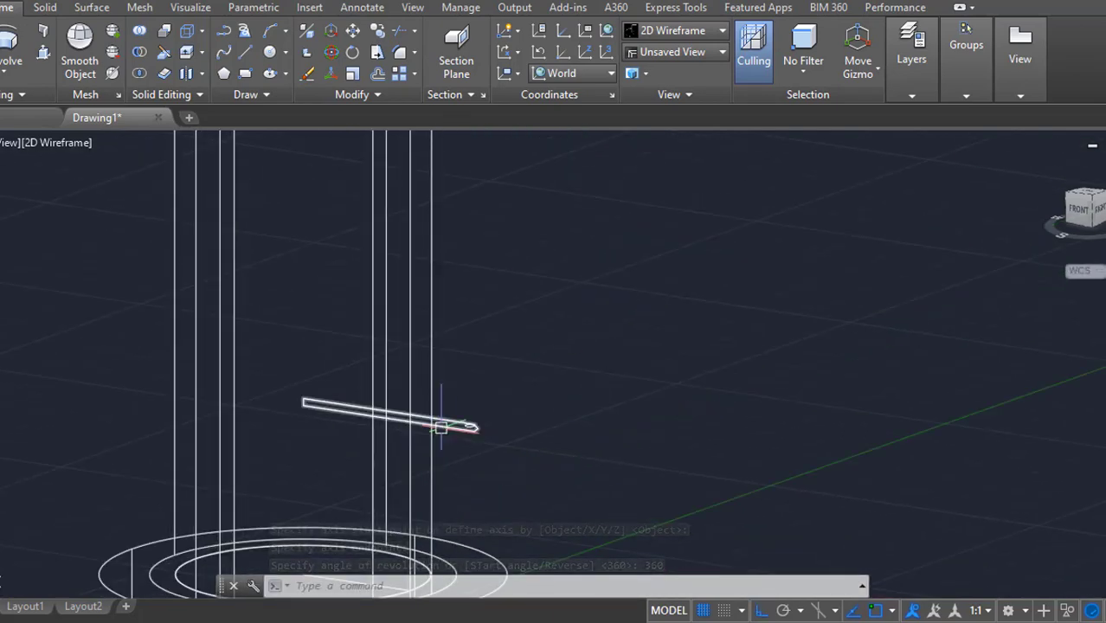
key(Return)
click(303, 402)
key(Return)
scroll(302, 407, up, 4)
click(309, 397)
click(307, 381)
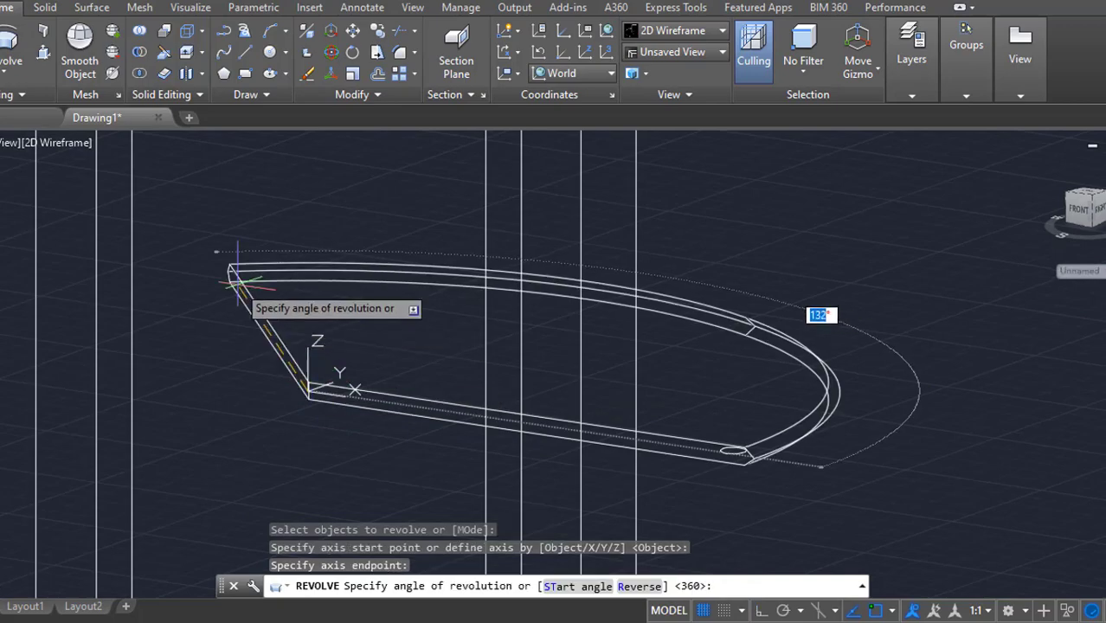
text(360)
key(Return)
- View the model from the front, check it in the Realistic visual style, and return to 2D Wireframe
scroll(260, 277, down, 4)
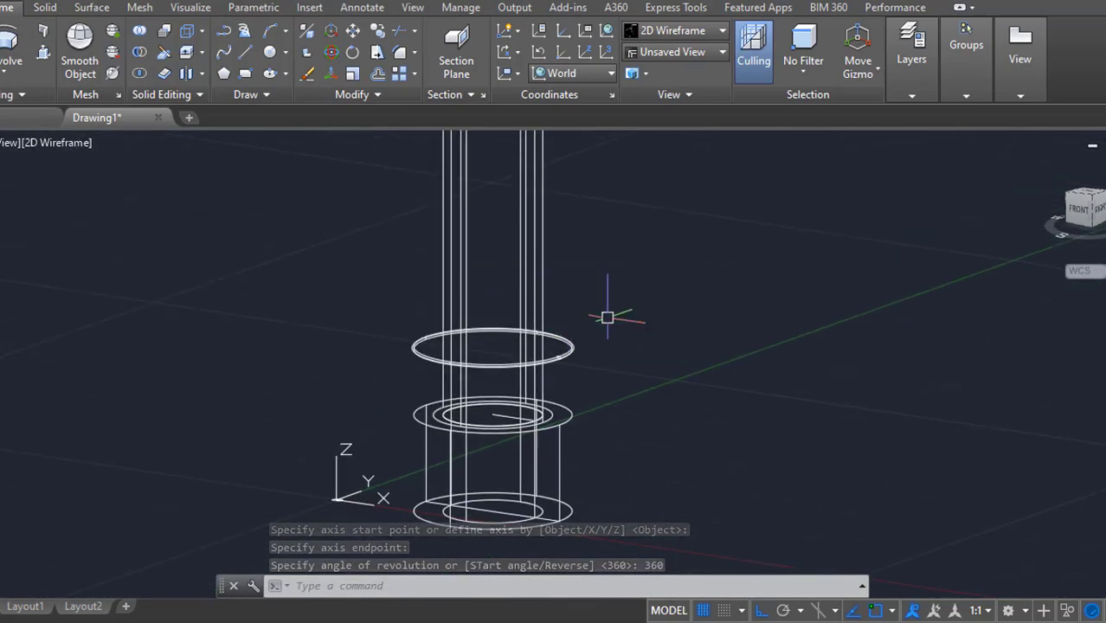
click(1080, 212)
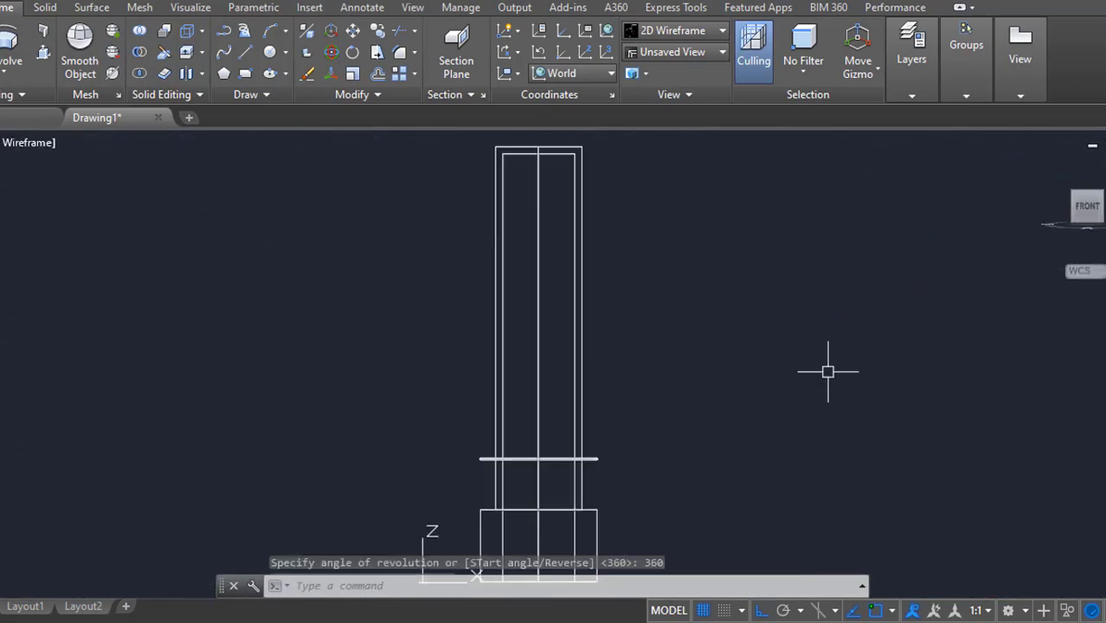
click(44, 141)
click(129, 250)
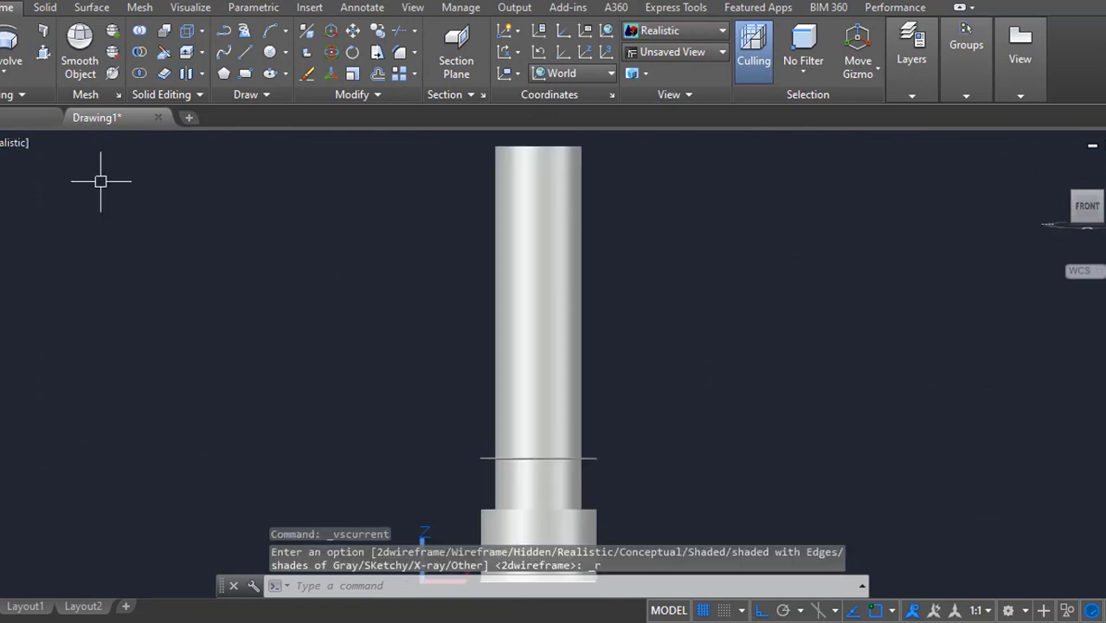
click(12, 143)
click(61, 178)
scroll(604, 407, up, 5)
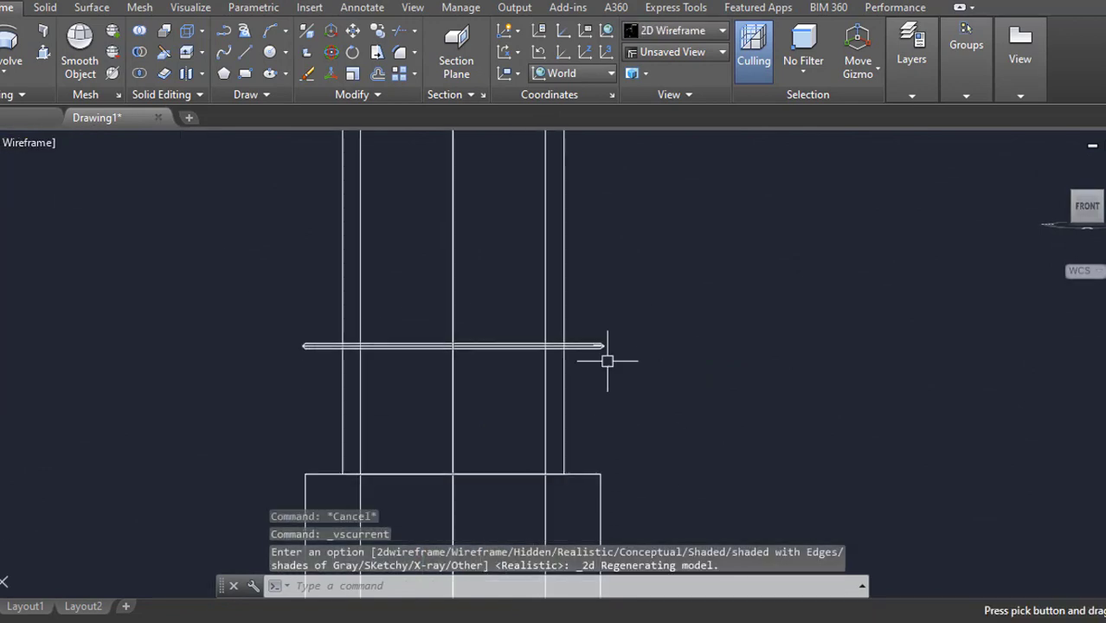
scroll(605, 360, up, 4)
scroll(619, 372, down, 2)
scroll(779, 312, down, 2)
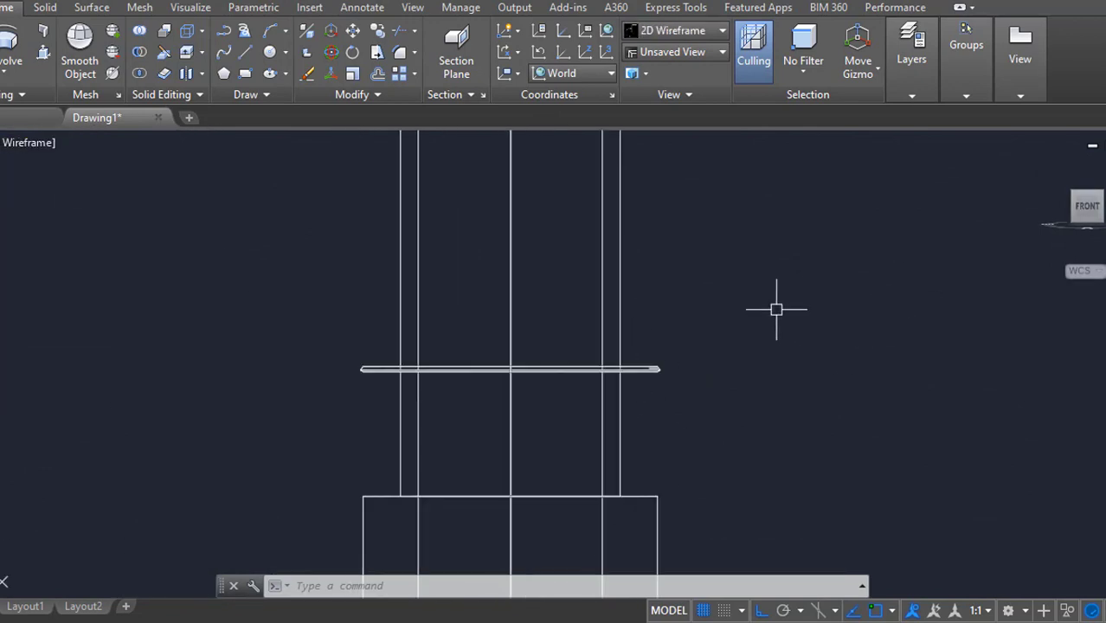
text(co)
key(Return)
click(582, 368)
key(Return)
key(Escape)
- Set the UCS to Front and copy the thin revolved disc 6.8 units straight up
click(564, 75)
click(562, 204)
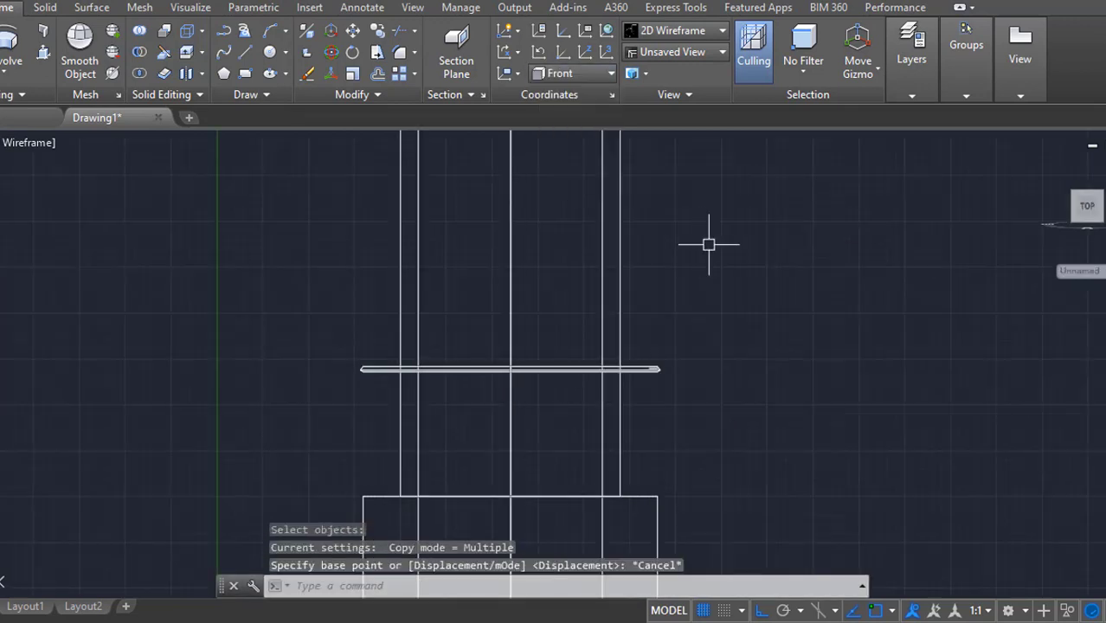
text(co)
key(Return)
click(572, 378)
click(564, 350)
key(Return)
click(828, 379)
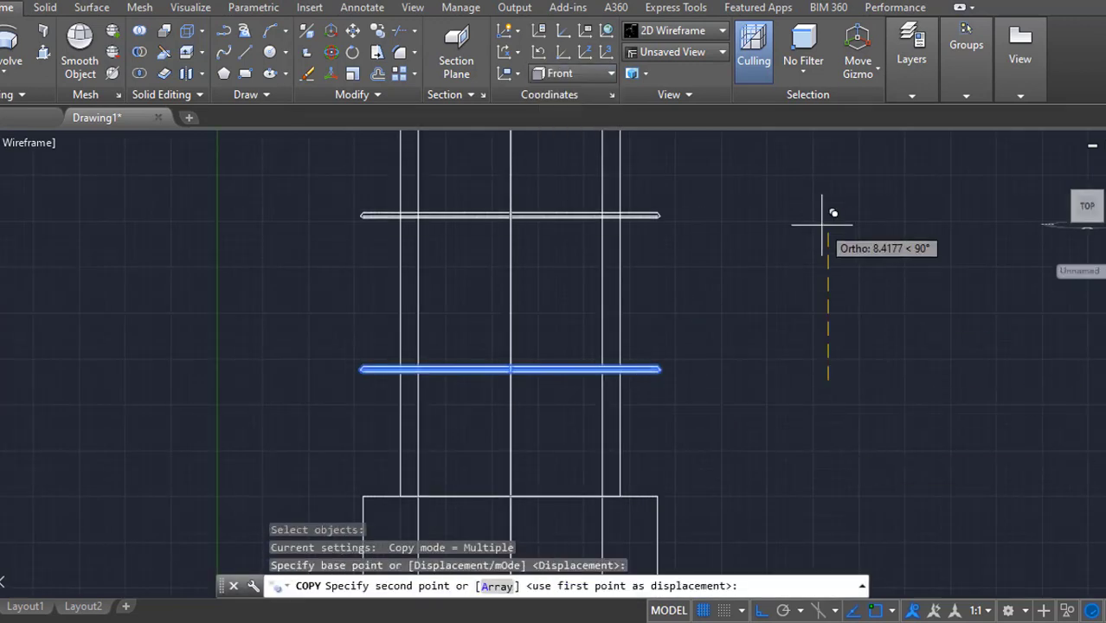
text(6.4)
key(BackSpace)
text(8)
key(Return)
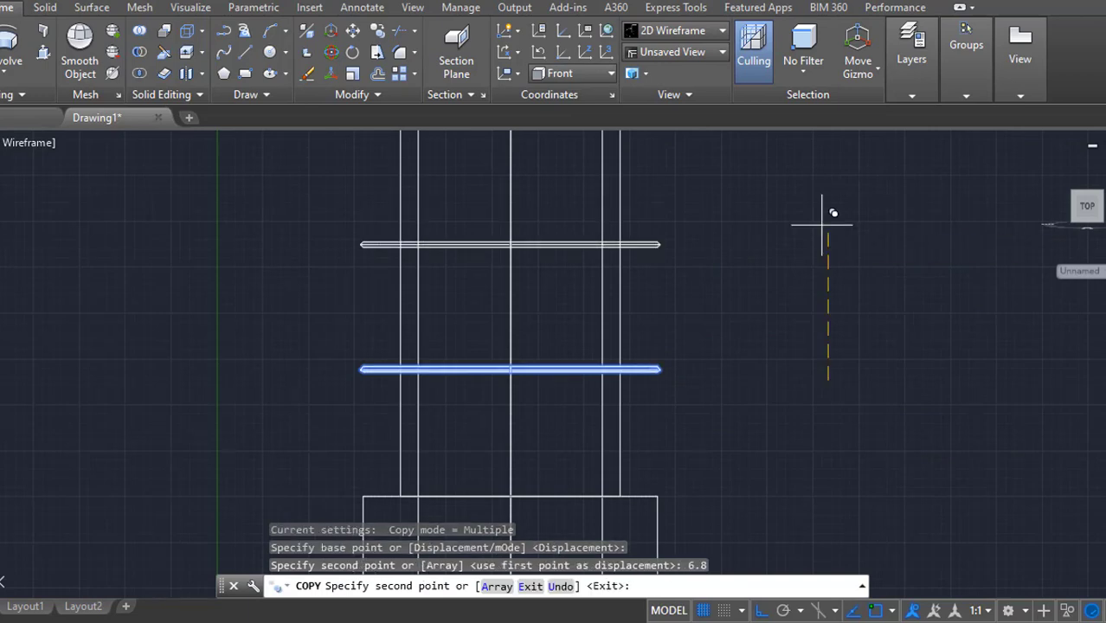
key(Escape)
- Start a polyline at the right edge of the small circle on the lower disc and draw a segment 2 units upward
middle_drag(828, 279, 716, 326)
scroll(610, 358, up, 4)
middle_drag(641, 340, 743, 344)
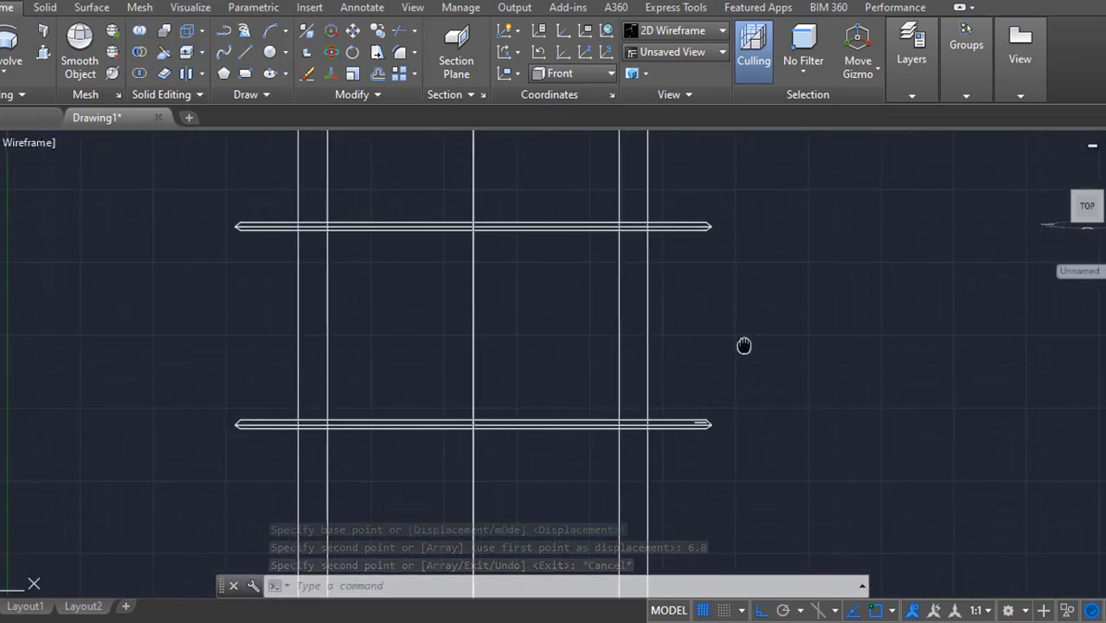
scroll(496, 301, up, 2)
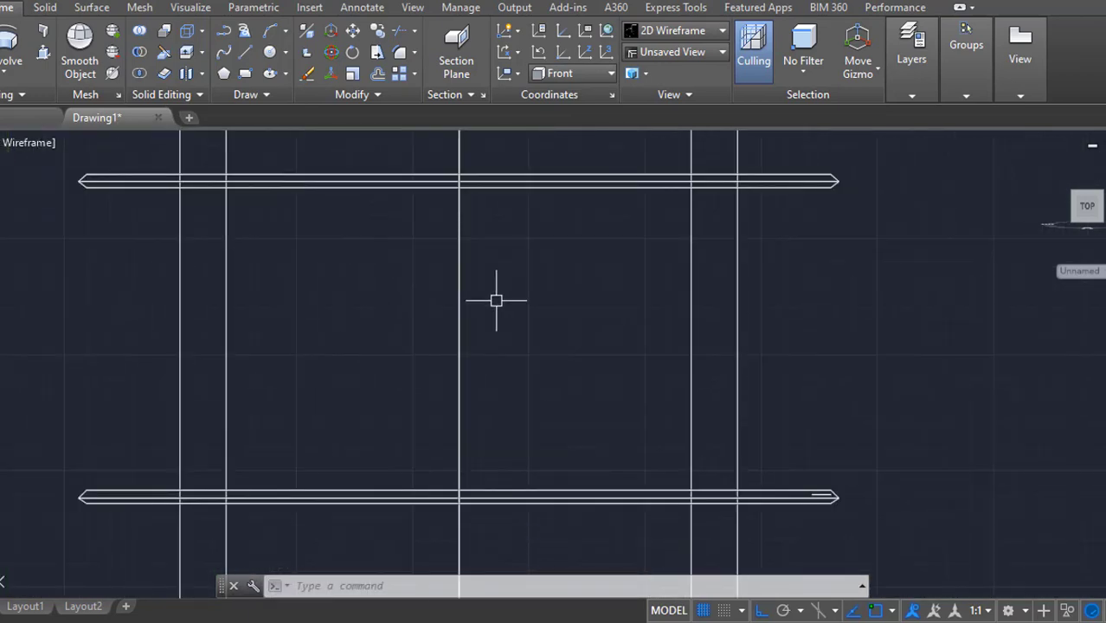
text(PL)
key(Return)
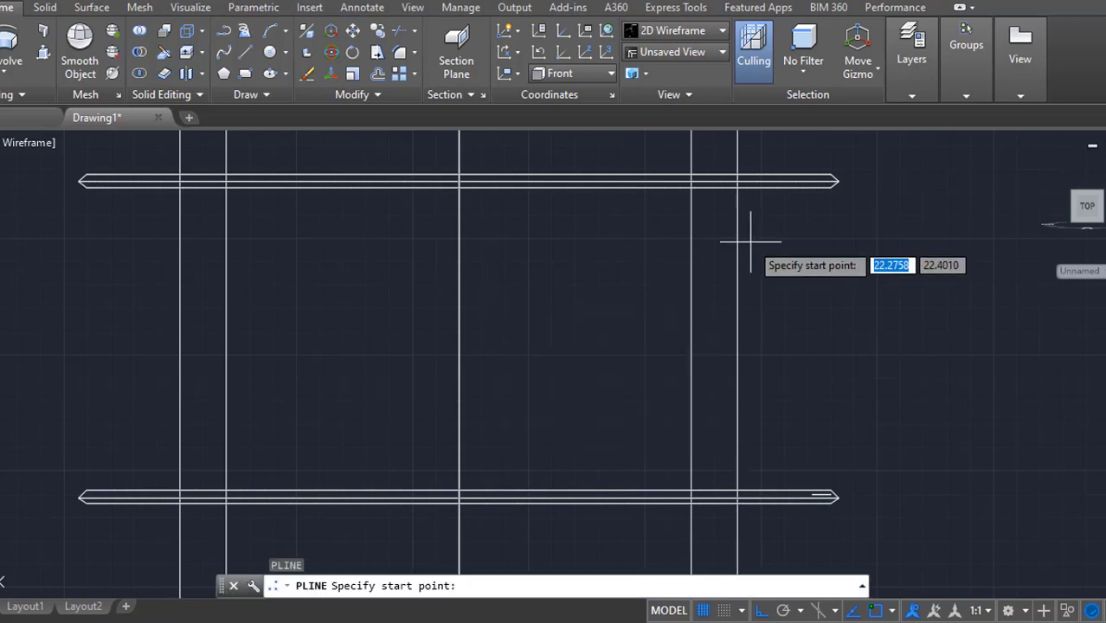
scroll(844, 177, up, 4)
scroll(818, 177, down, 4)
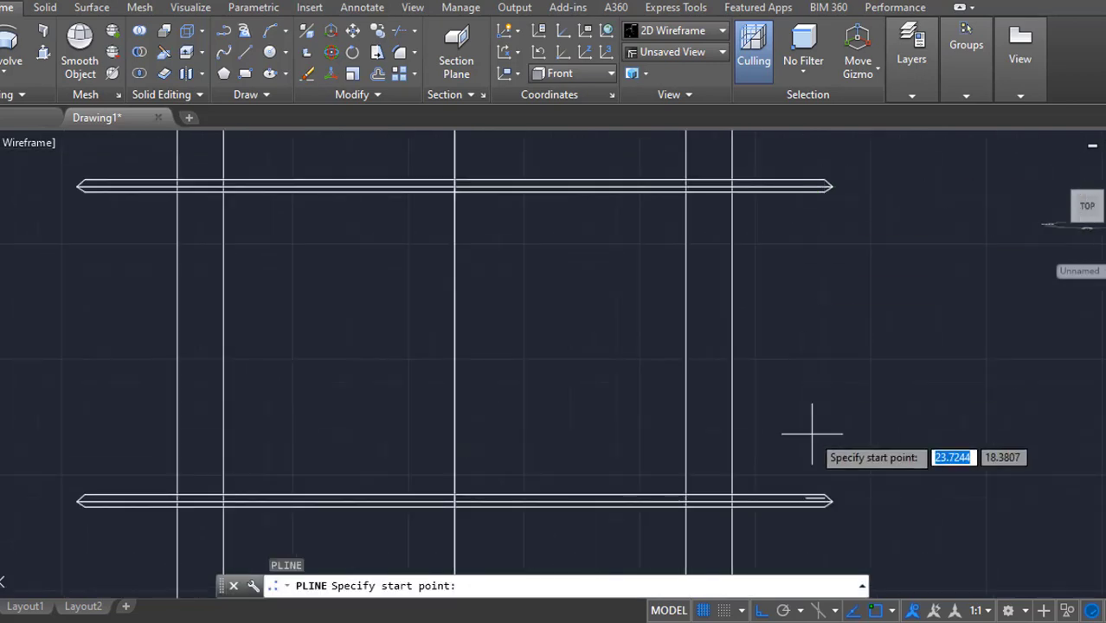
scroll(822, 484, up, 4)
scroll(809, 494, down, 3)
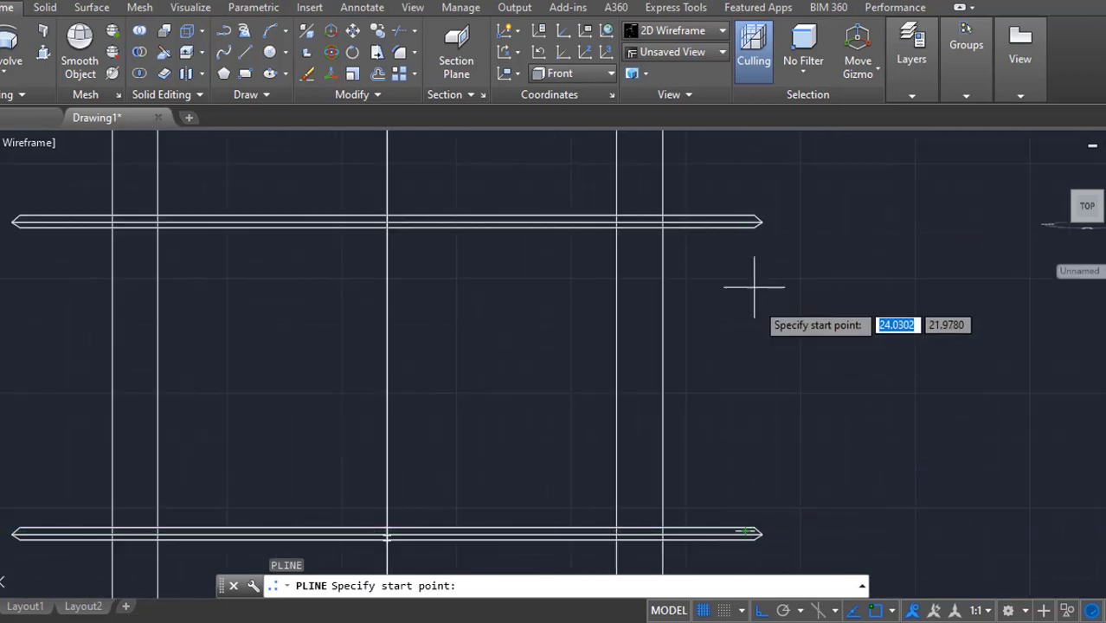
scroll(797, 426, down, 2)
shift+middle_drag(797, 425, 764, 296)
scroll(781, 322, up, 4)
scroll(762, 294, down, 4)
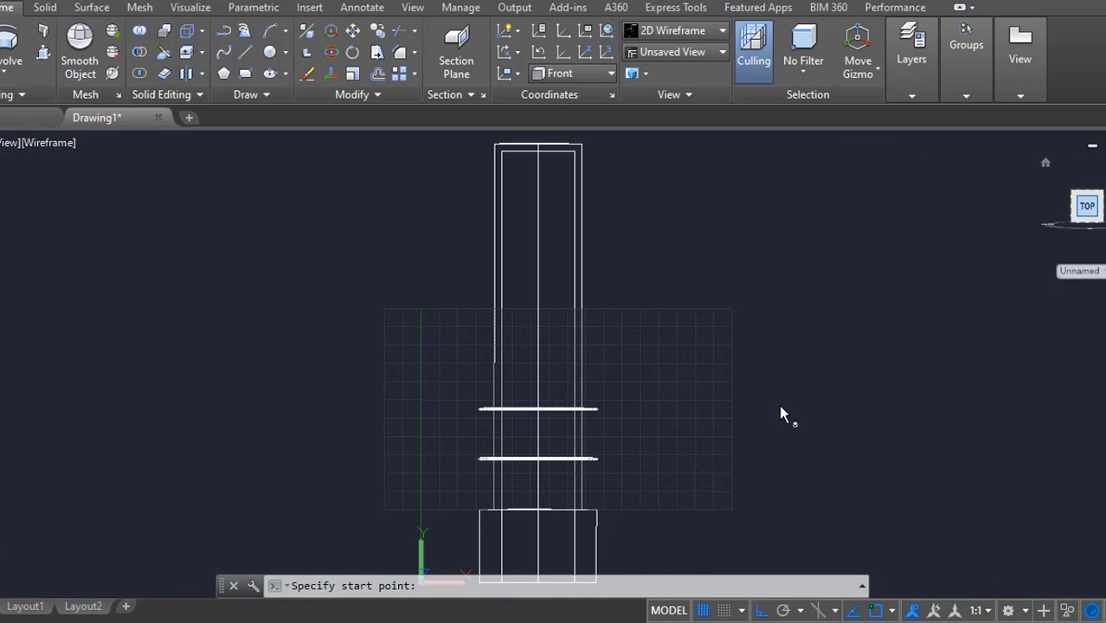
scroll(494, 415, up, 8)
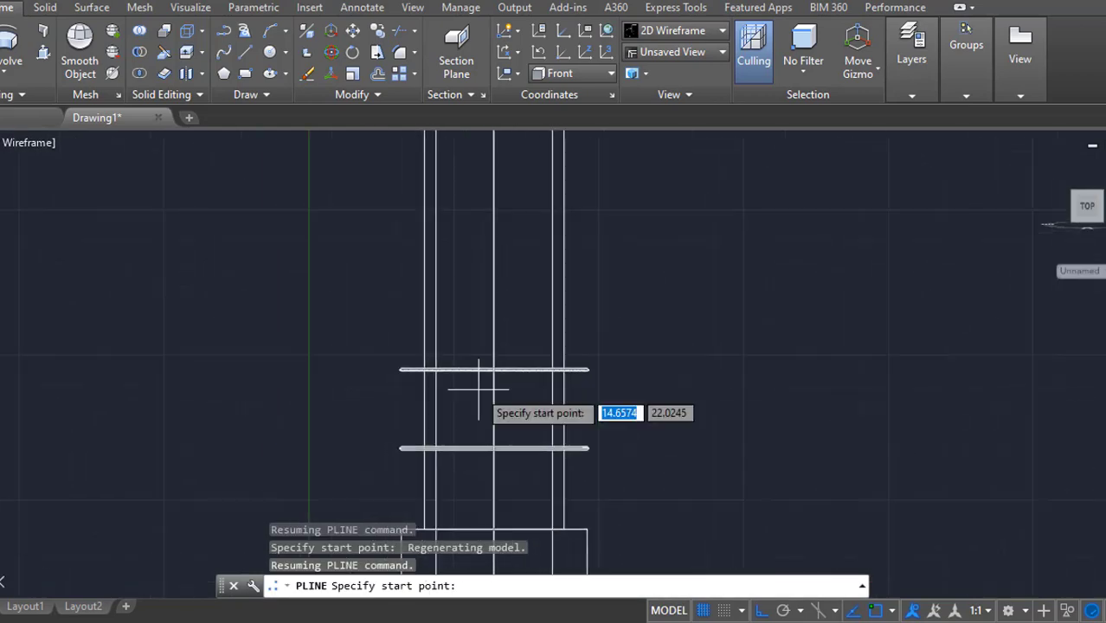
scroll(920, 281, up, 4)
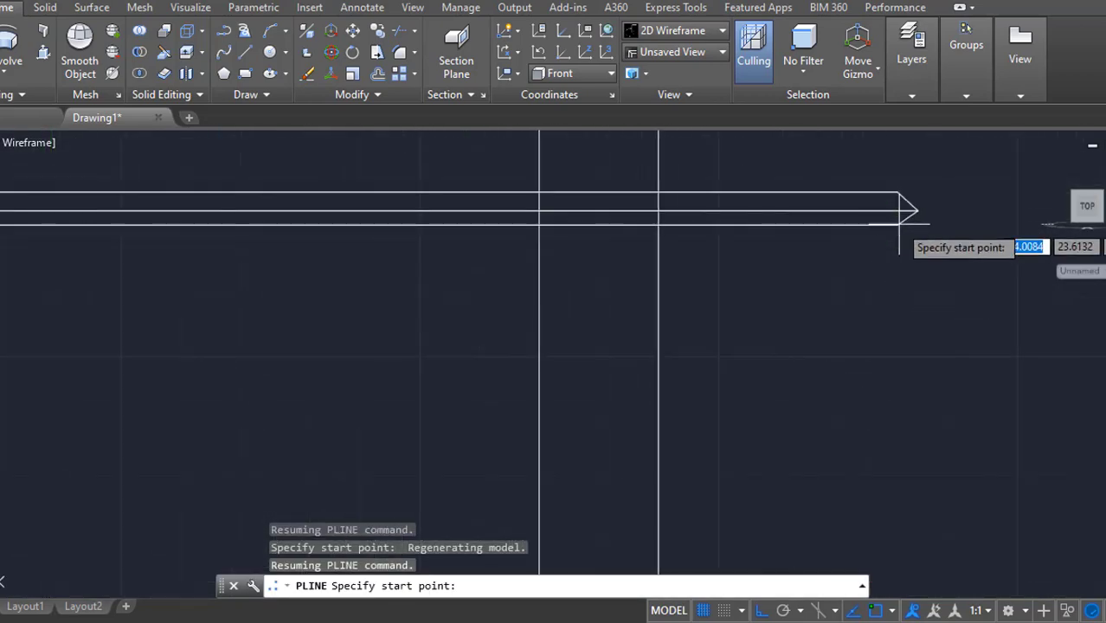
scroll(895, 258, down, 2)
middle_drag(869, 354, 743, 241)
scroll(748, 251, down, 2)
scroll(762, 476, up, 10)
click(755, 481)
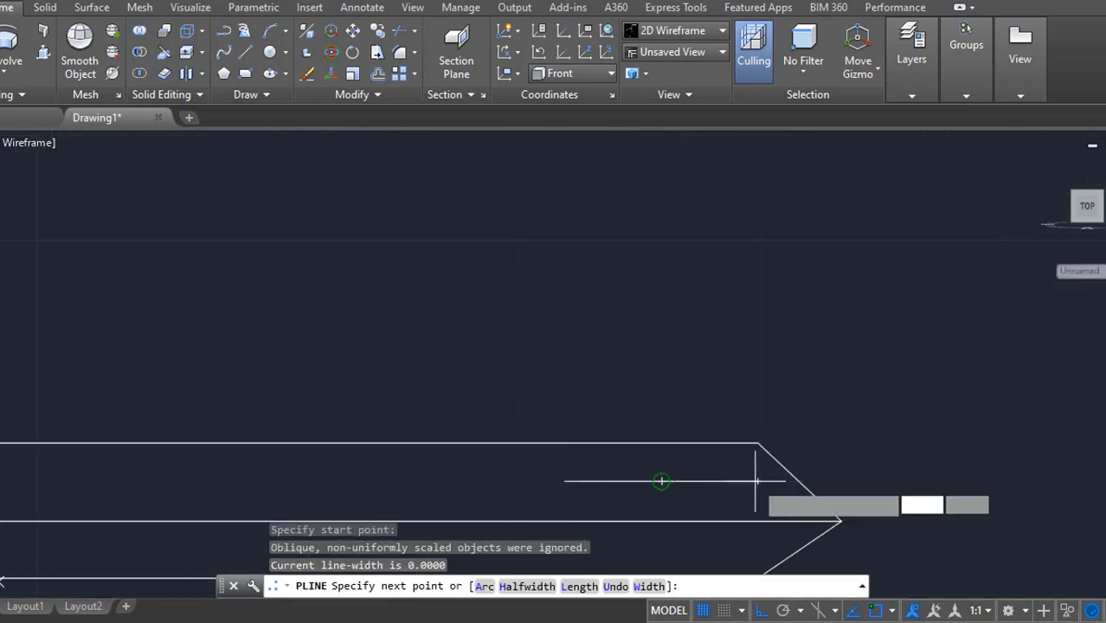
scroll(758, 480, down, 6)
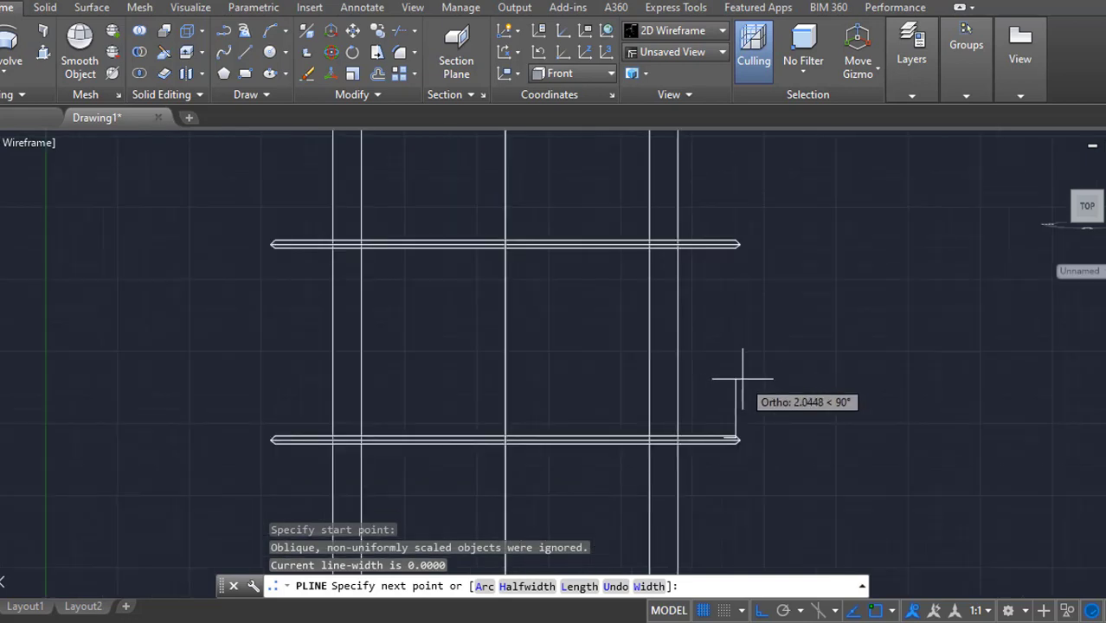
text(2)
key(Return)
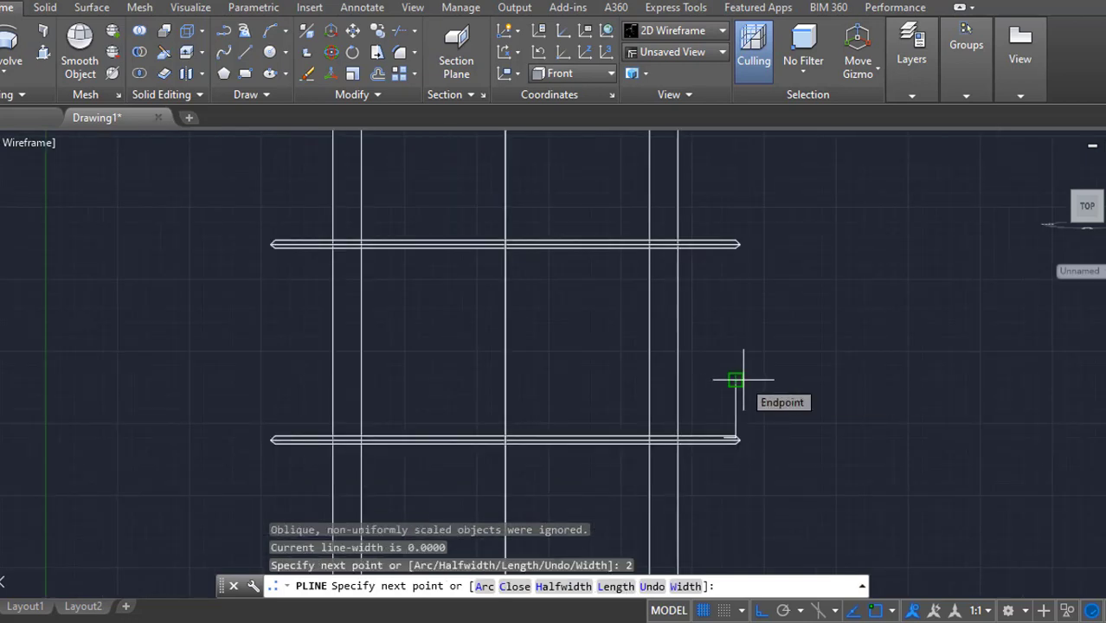
- Continue the polyline 0.4 units to the left and back down to the small circle's left edge to finish the narrow profile
scroll(731, 378, up, 2)
scroll(726, 468, up, 3)
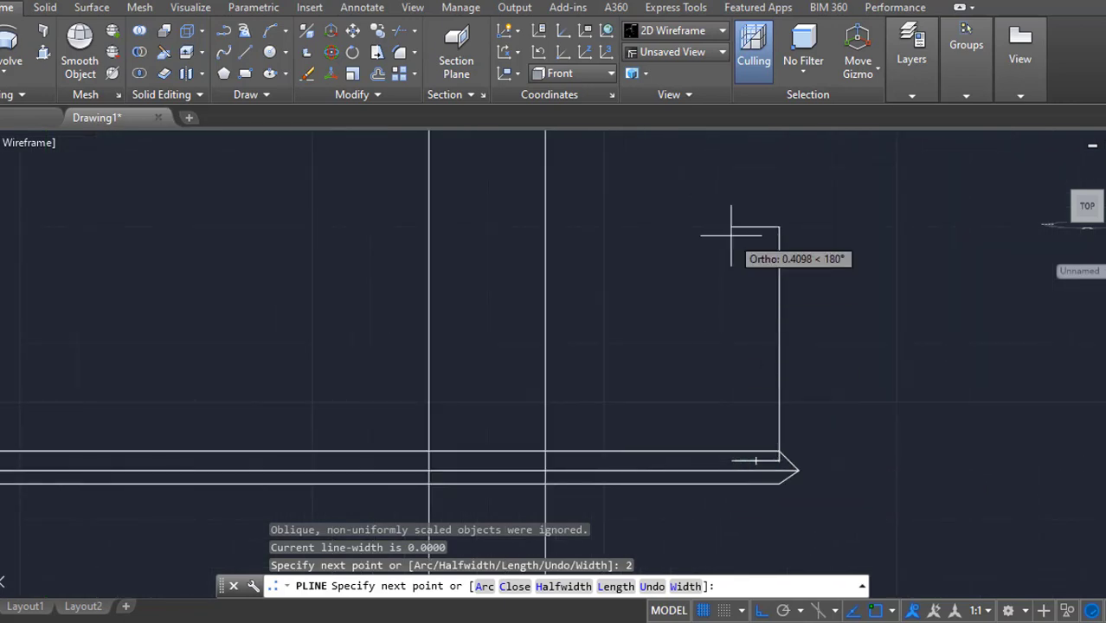
text(.4)
key(Return)
scroll(749, 461, up, 4)
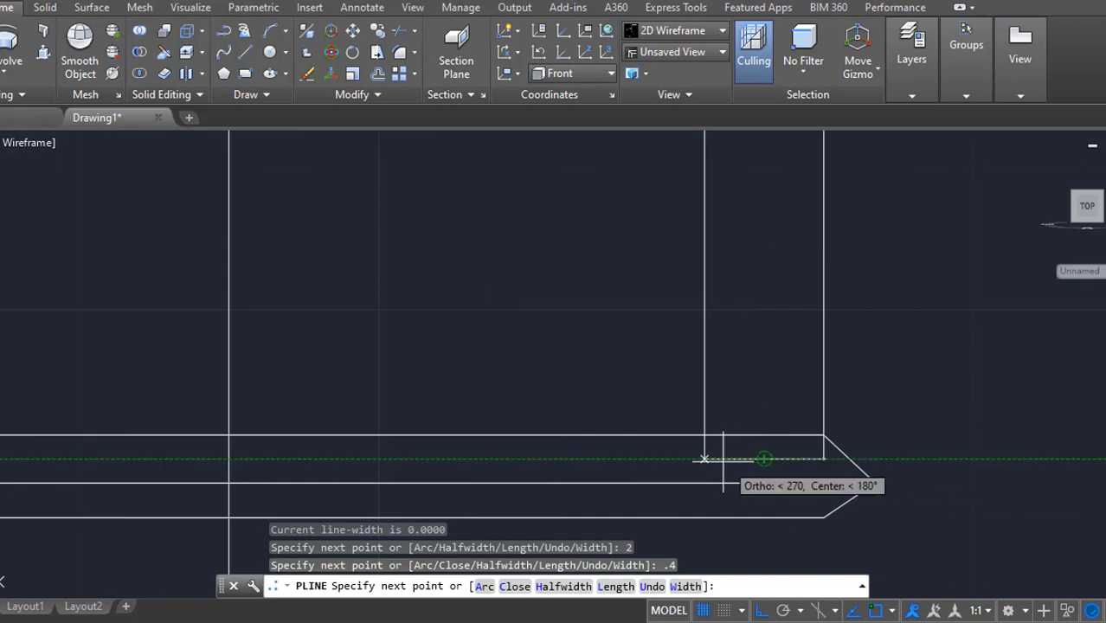
key(Return)
scroll(844, 477, down, 3)
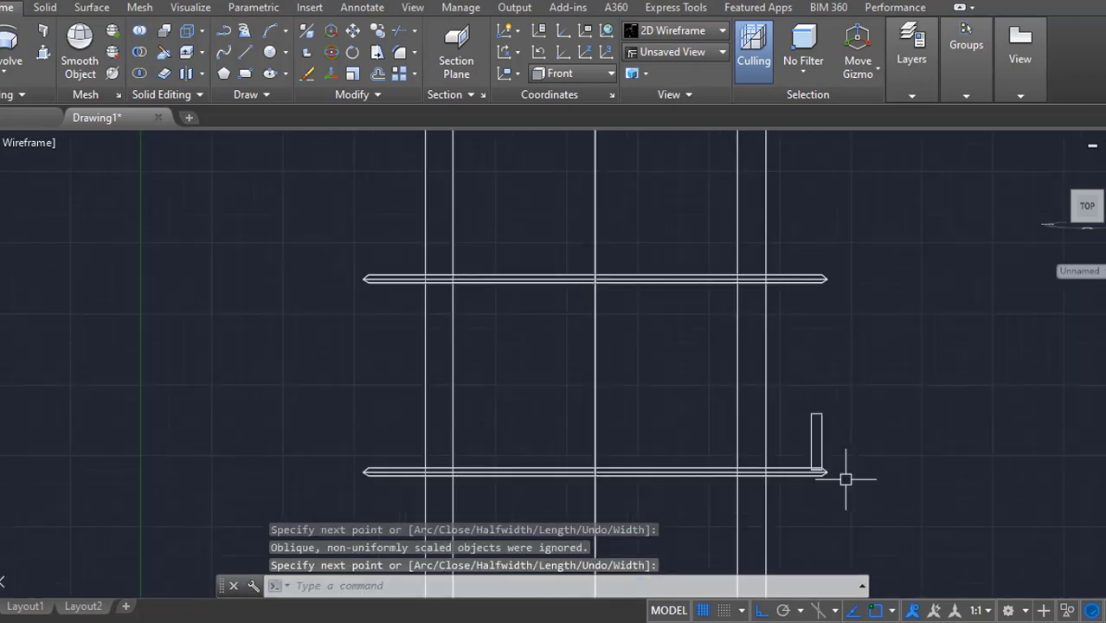
- Move the narrow rectangular profile about 4.6 units straight up to just below the upper disc's right end
text(m)
key(Return)
click(817, 437)
key(Return)
click(954, 526)
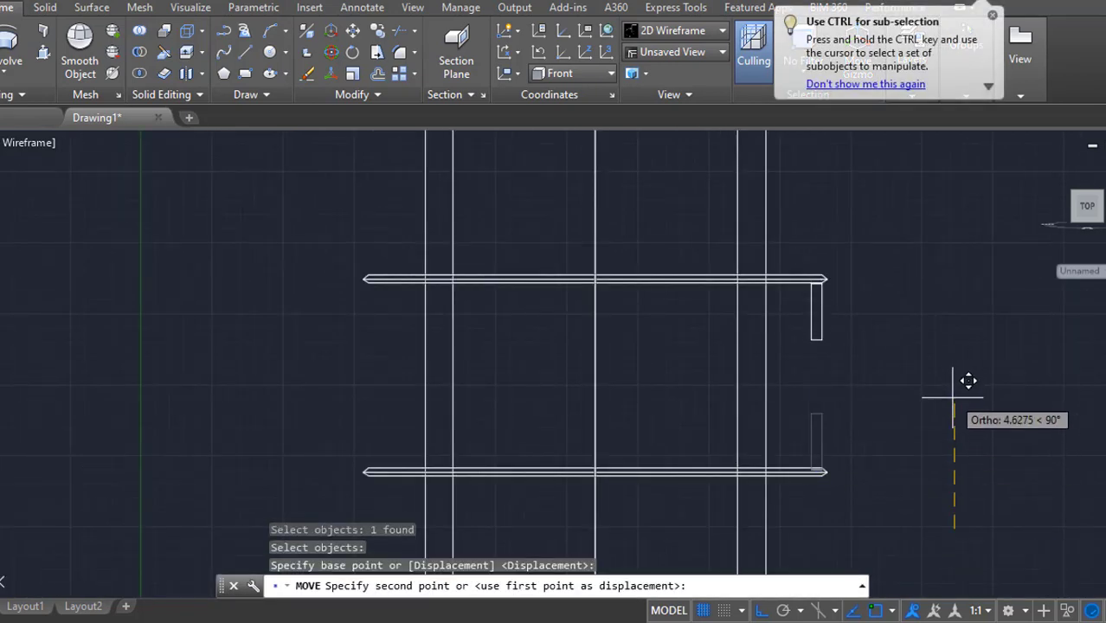
click(953, 397)
- Revolve the narrow profile 360 degrees about the vertical axis through the centres of the base's top and bottom circles
shift+middle_drag(950, 390, 746, 398)
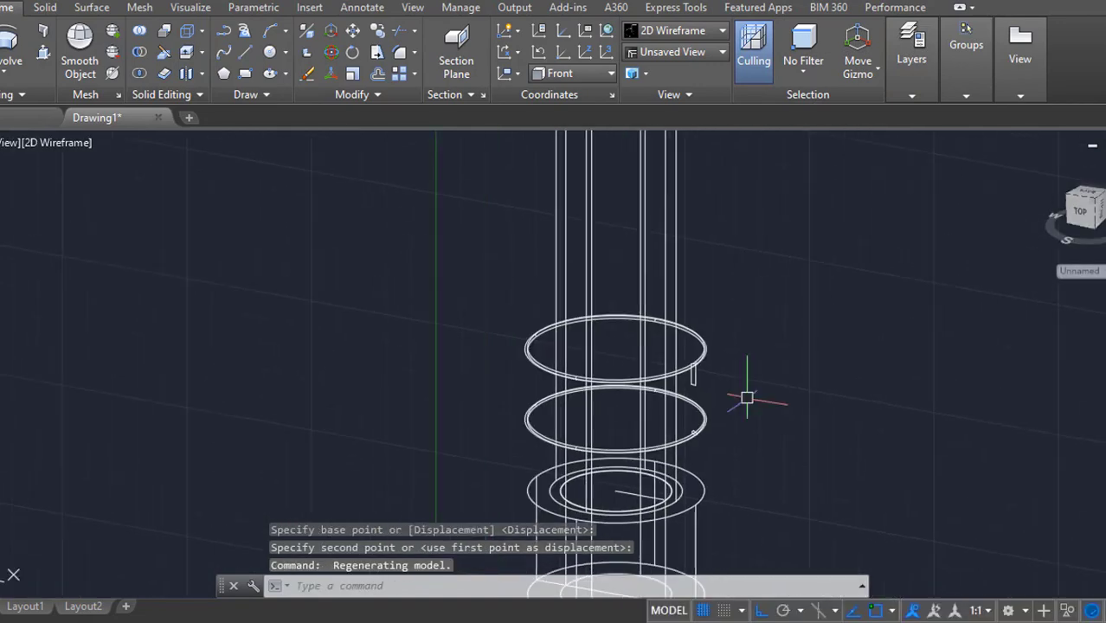
click(27, 40)
click(693, 373)
key(Return)
click(615, 491)
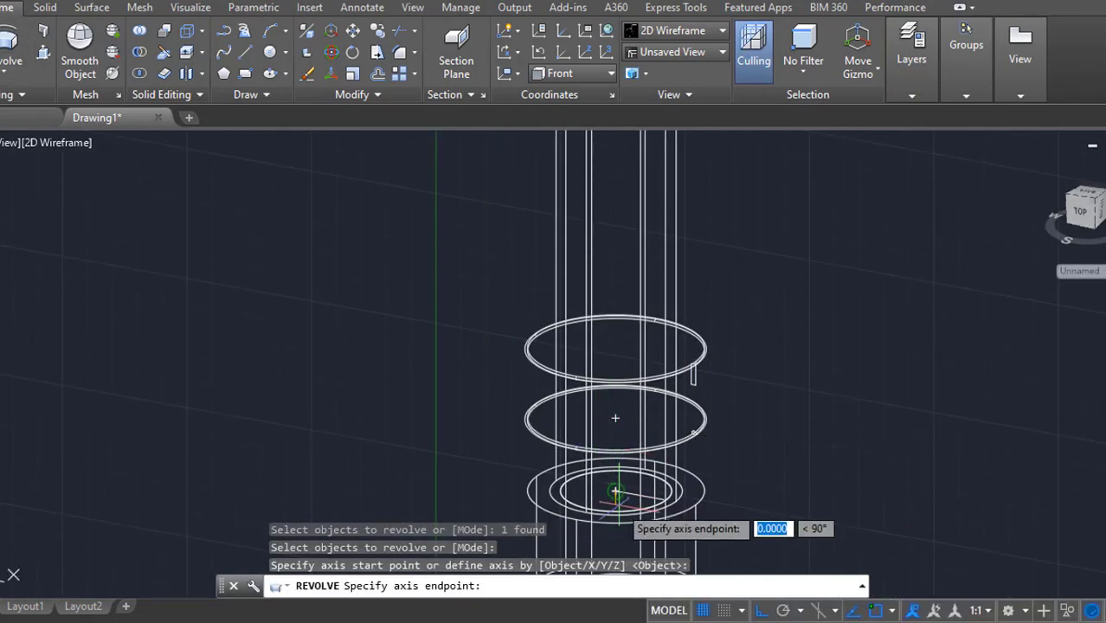
middle_drag(620, 505, 605, 394)
click(600, 483)
text(360)
key(Return)
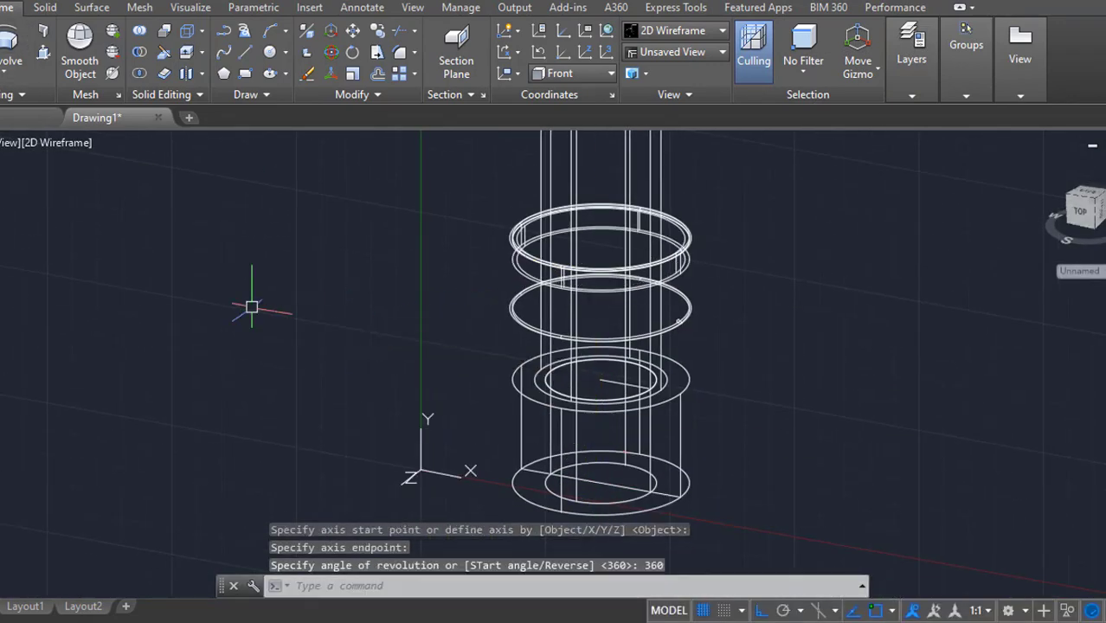
- Start a polyline on the vertical centre line, halfway up the revolved ring below the upper disc
shift+middle_drag(785, 343, 874, 372)
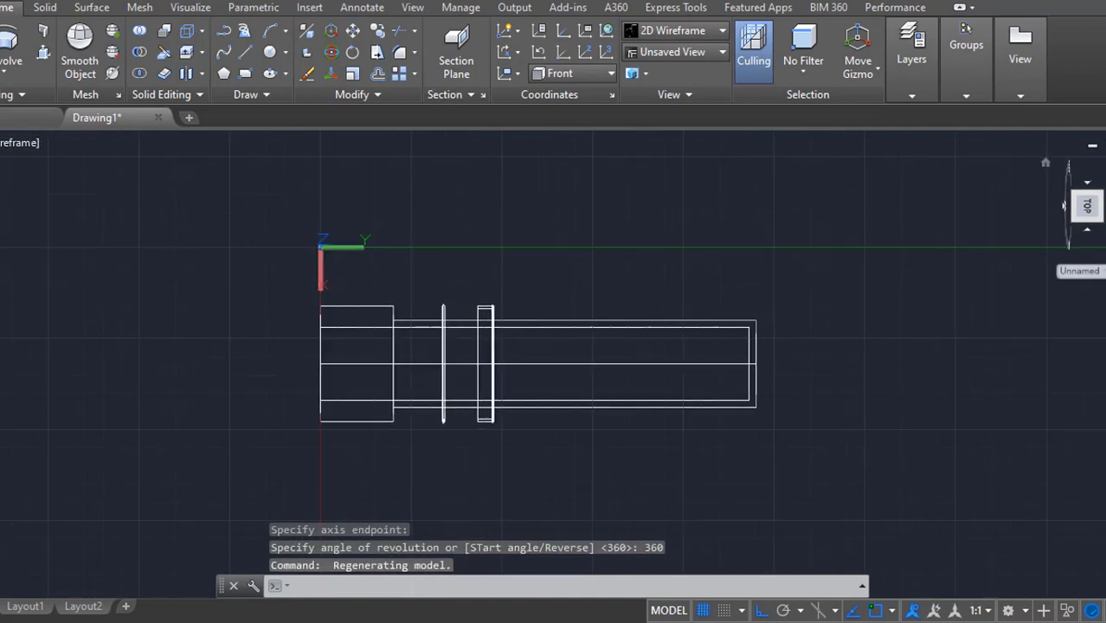
scroll(560, 439, up, 5)
scroll(559, 438, up, 2)
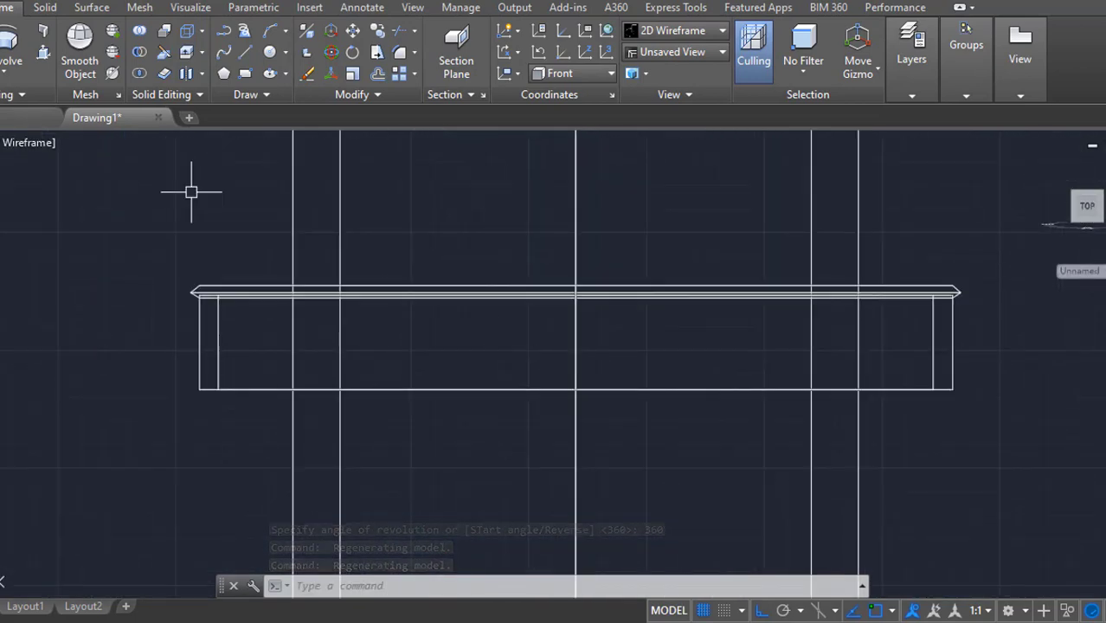
text(pl)
key(Return)
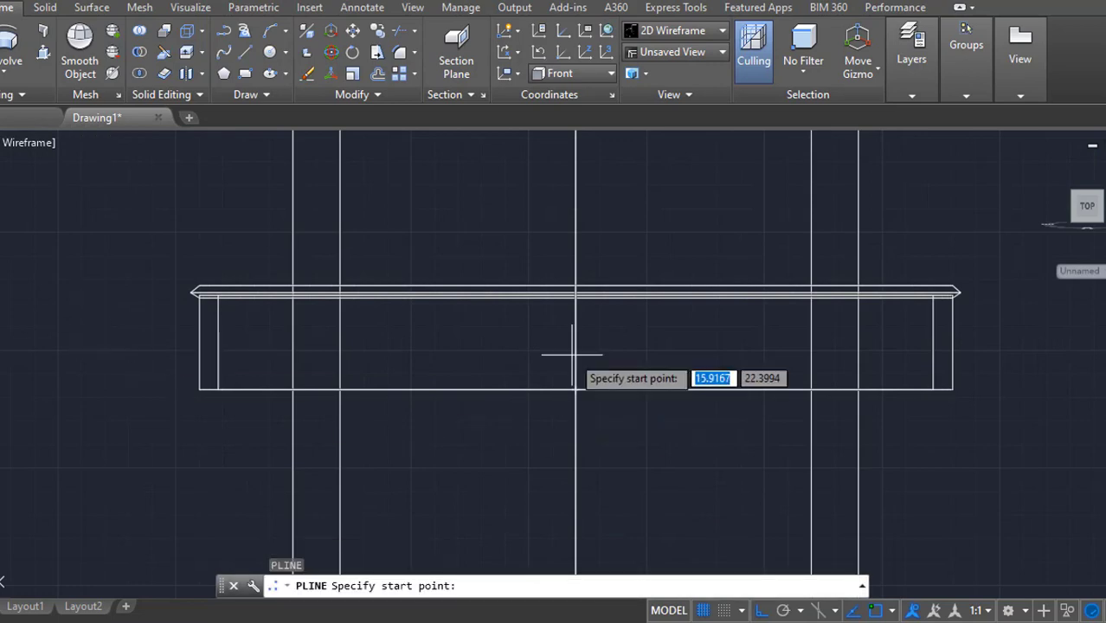
click(575, 334)
text(a)
key(Return)
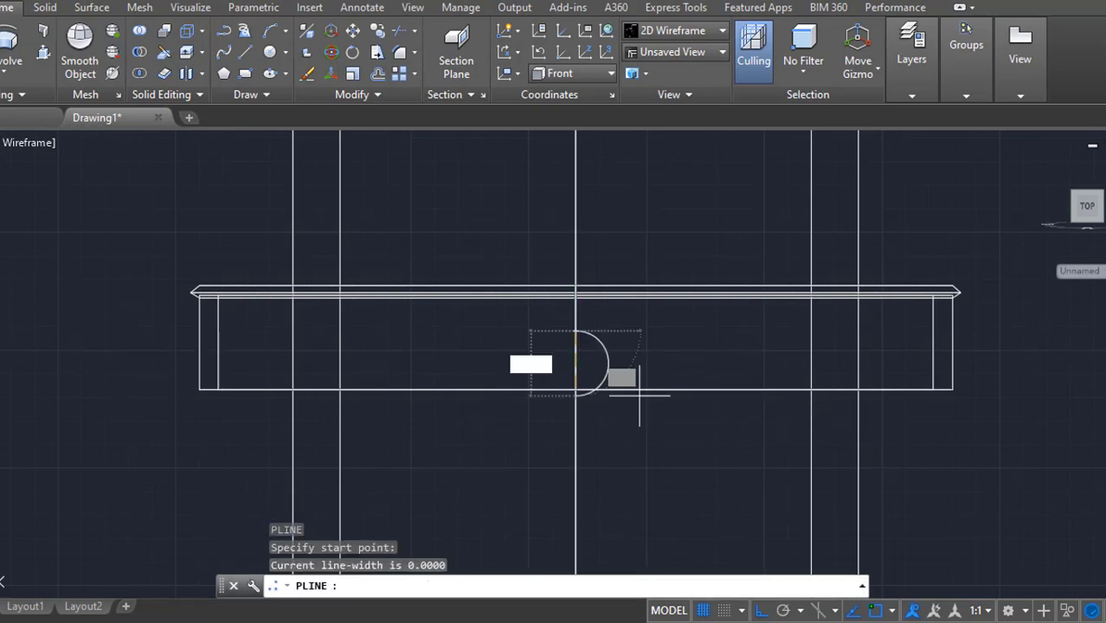
text(d)
key(Return)
click(629, 408)
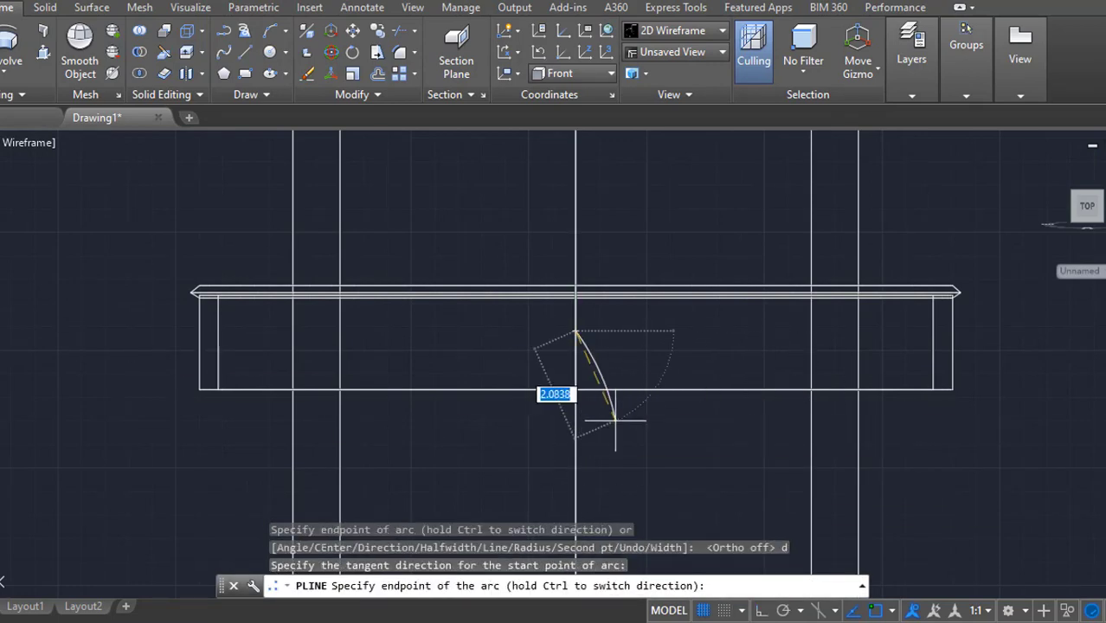
key(ctrl+z)
click(634, 412)
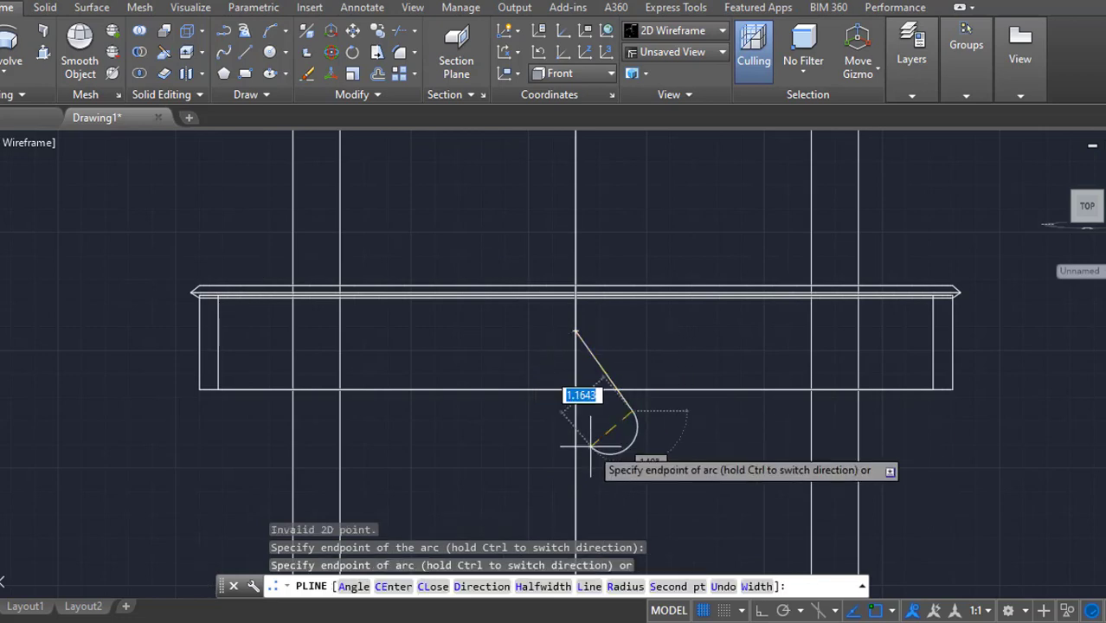
key(ctrl+z)
text(a)
key(Return)
text(d)
key(Return)
click(643, 410)
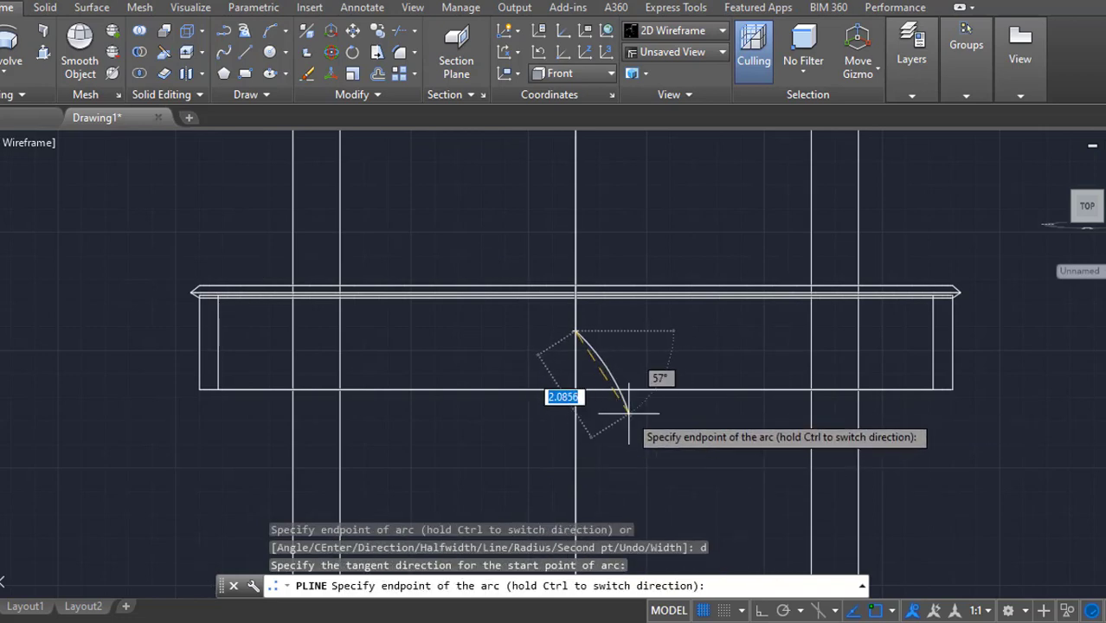
click(631, 413)
key(ctrl+z)
- Draw an arc segment with a set tangent direction about 2 units down and outward from the centre line, finishing the polyline
text(a)
key(Return)
text(d)
key(Return)
click(662, 406)
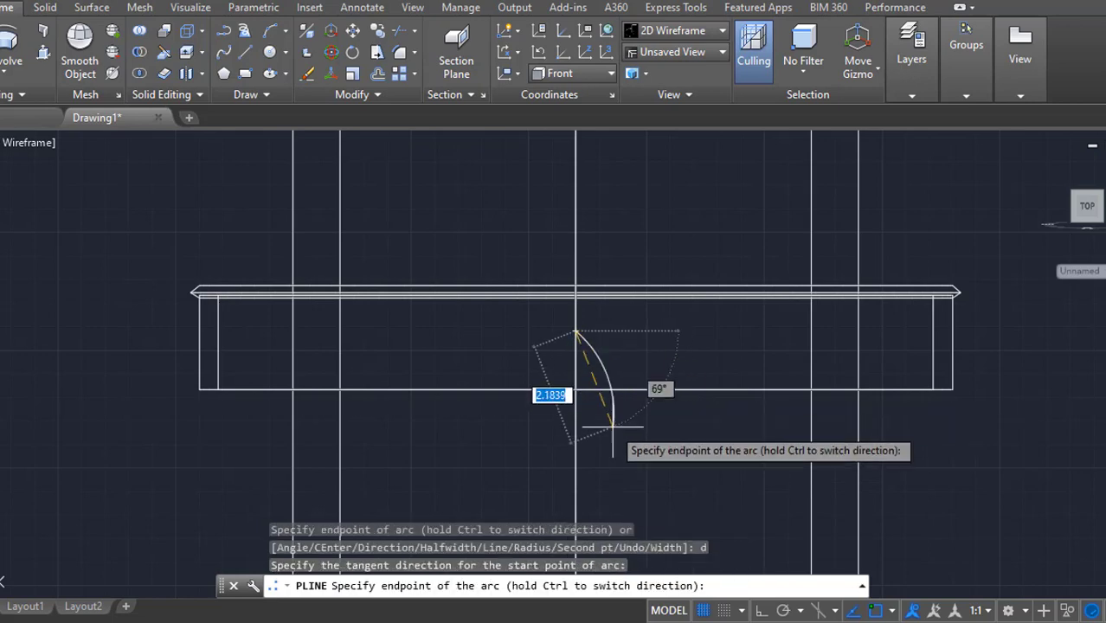
click(611, 420)
key(Return)
- Stretch the arc's midpoint outward to a radius of about 1.5 units for a stronger curve
scroll(613, 381, up, 5)
click(614, 371)
click(604, 377)
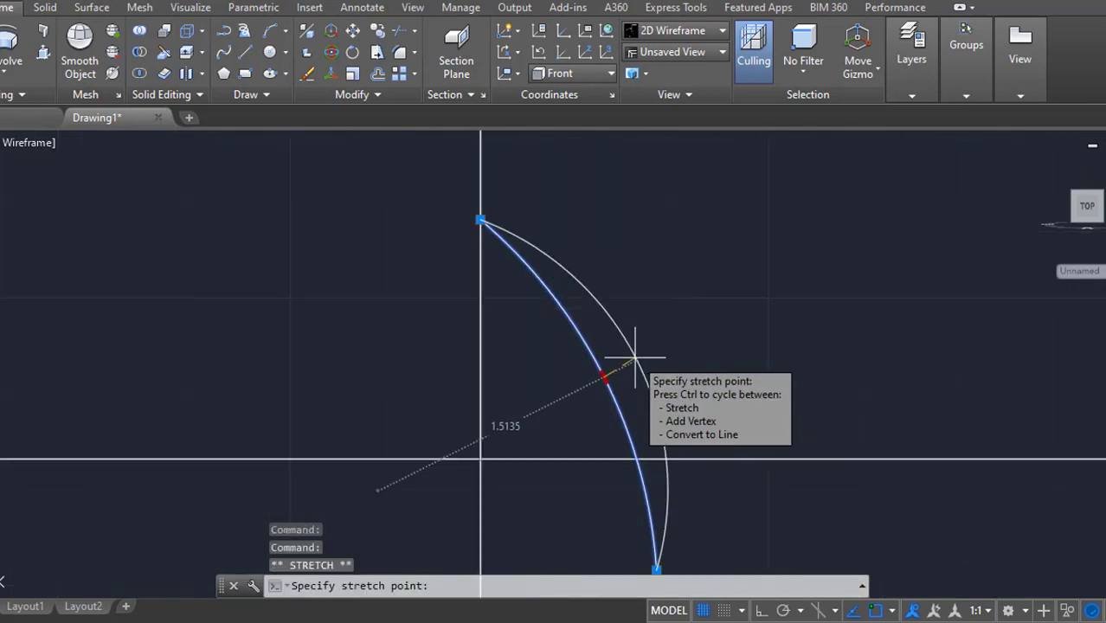
click(635, 356)
- Mirror the arc across the vertical centre line, keeping the original
scroll(611, 390, down, 4)
scroll(611, 433, up, 2)
text(mi)
key(Return)
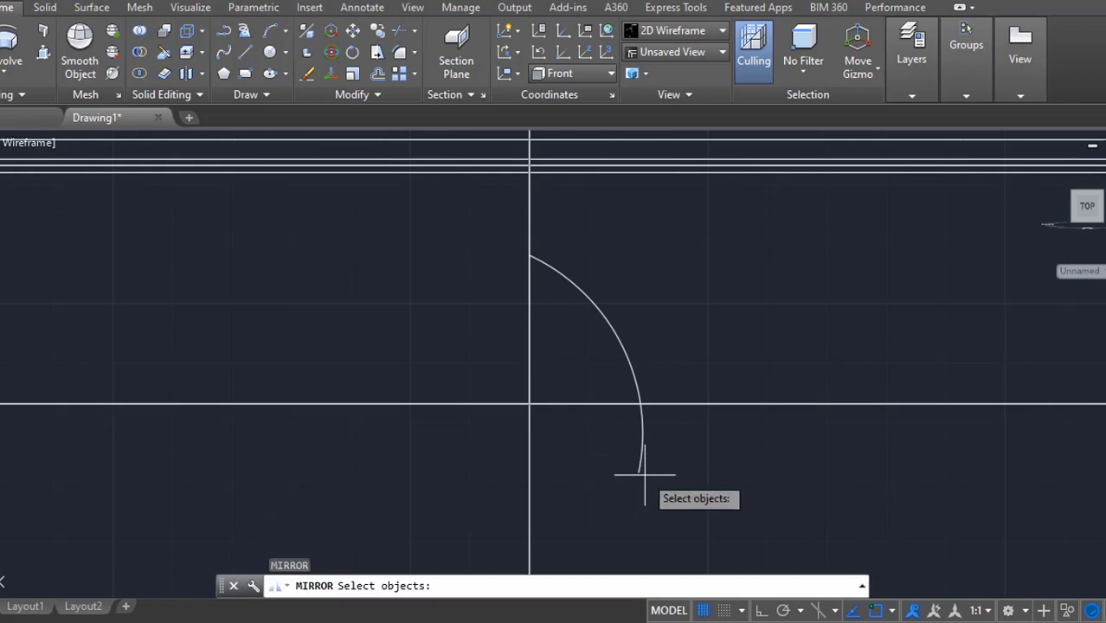
drag(645, 472, 642, 450)
key(Return)
click(529, 255)
click(530, 404)
key(Return)
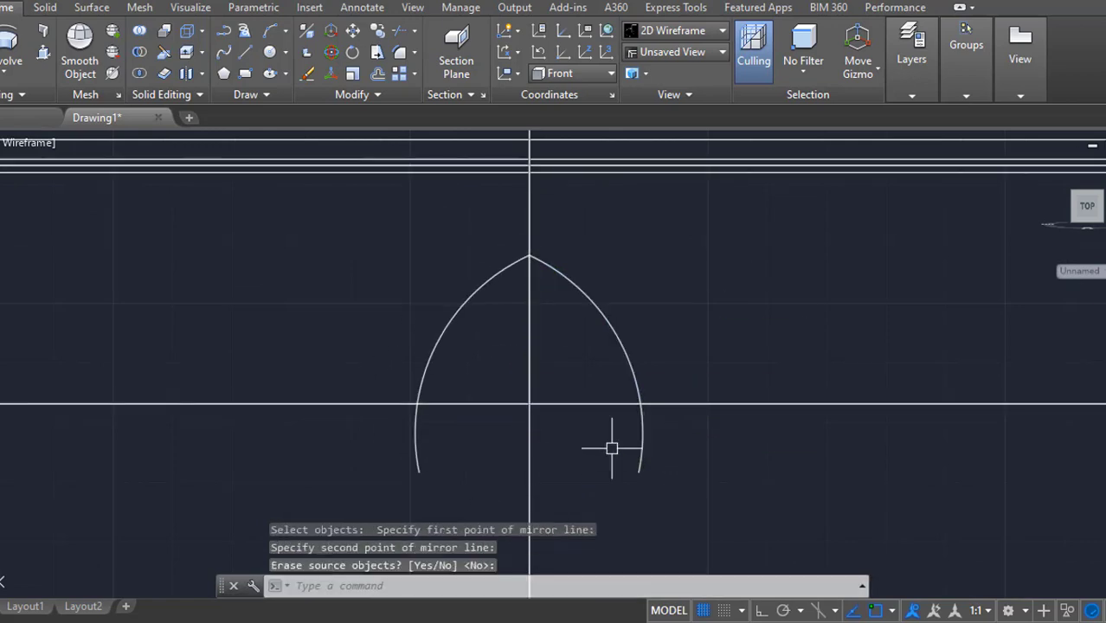
- Draw a straight line between the lower ends of the two arcs to close the pointed arch
text(l)
key(Return)
click(640, 472)
click(418, 472)
key(Return)
- Join the base line and both arcs into a single closed arch profile
text(j)
key(Return)
drag(597, 502, 419, 454)
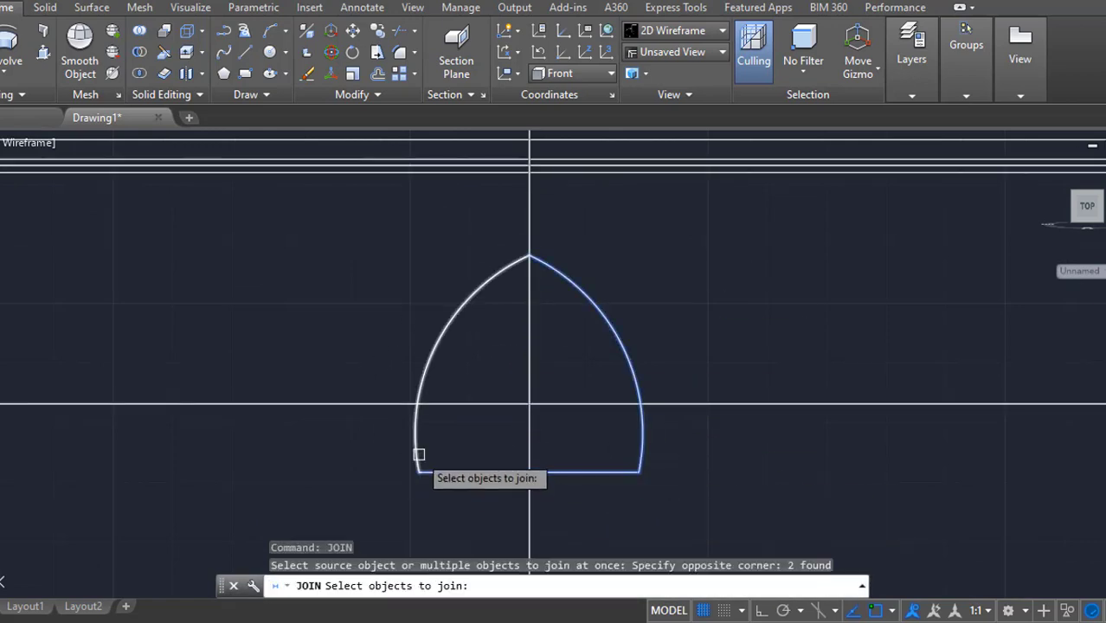
click(419, 455)
key(Return)
- Extrude the arch profile about 12.2 units outward from the central axis, past the ring's wall
scroll(523, 372, down, 6)
shift+middle_drag(521, 380, 499, 408)
scroll(567, 379, down, 2)
text(ex)
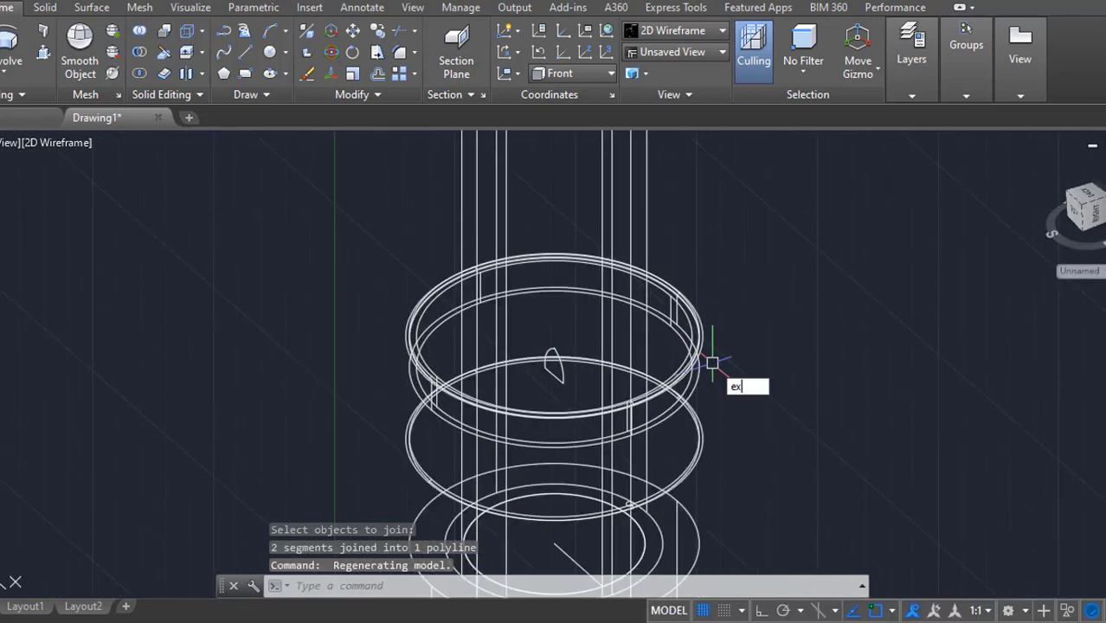
text(t)
key(Return)
click(552, 365)
key(Return)
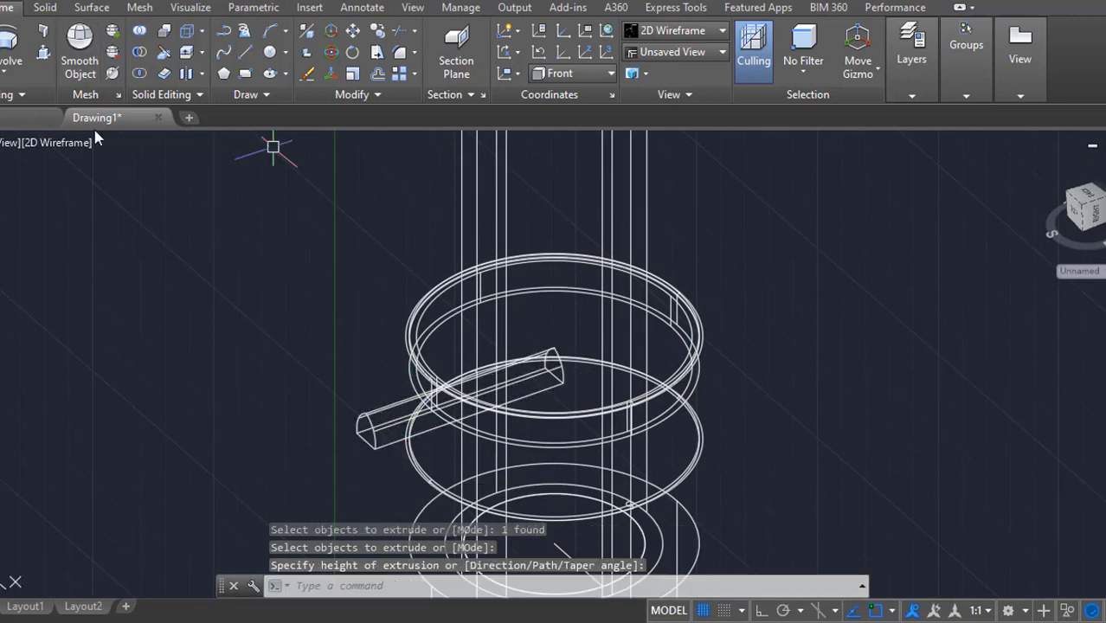
click(97, 139)
click(404, 74)
click(439, 174)
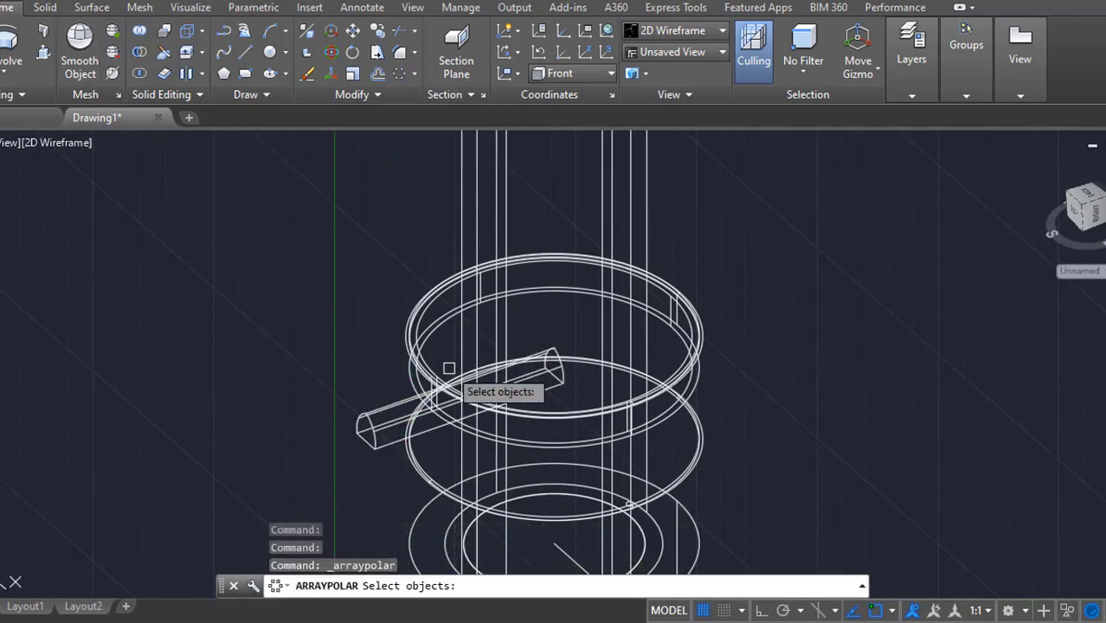
click(449, 368)
key(Return)
scroll(563, 394, up, 5)
click(526, 336)
key(Escape)
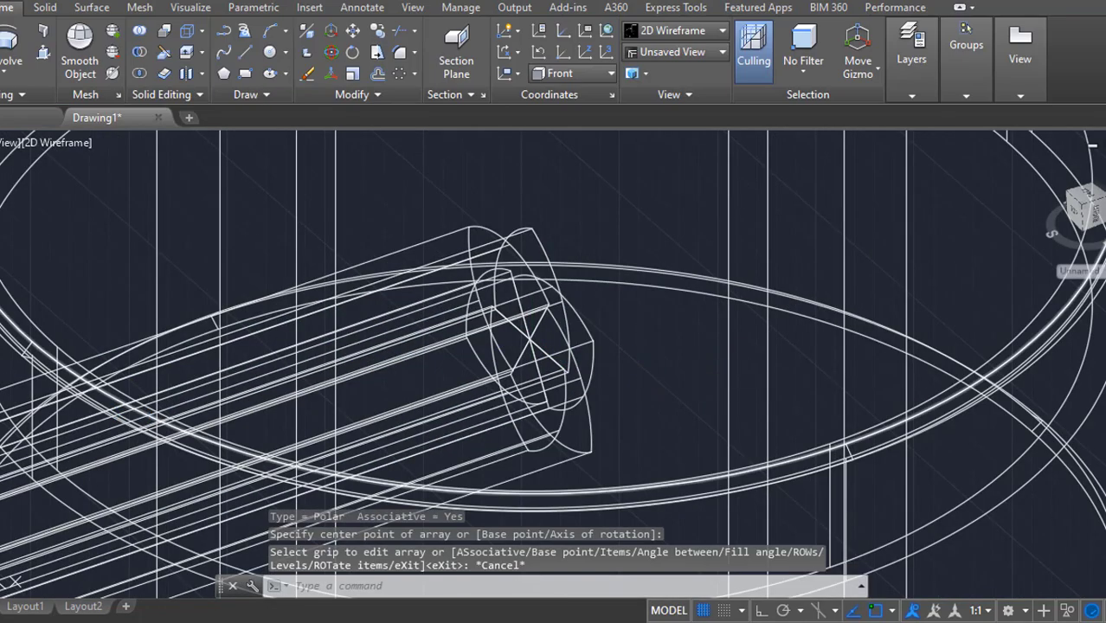
key(ctrl+z)
key(ctrl+z)
key(ctrl+y)
- Set the coordinate system to World so that the array plane is horizontal
click(571, 72)
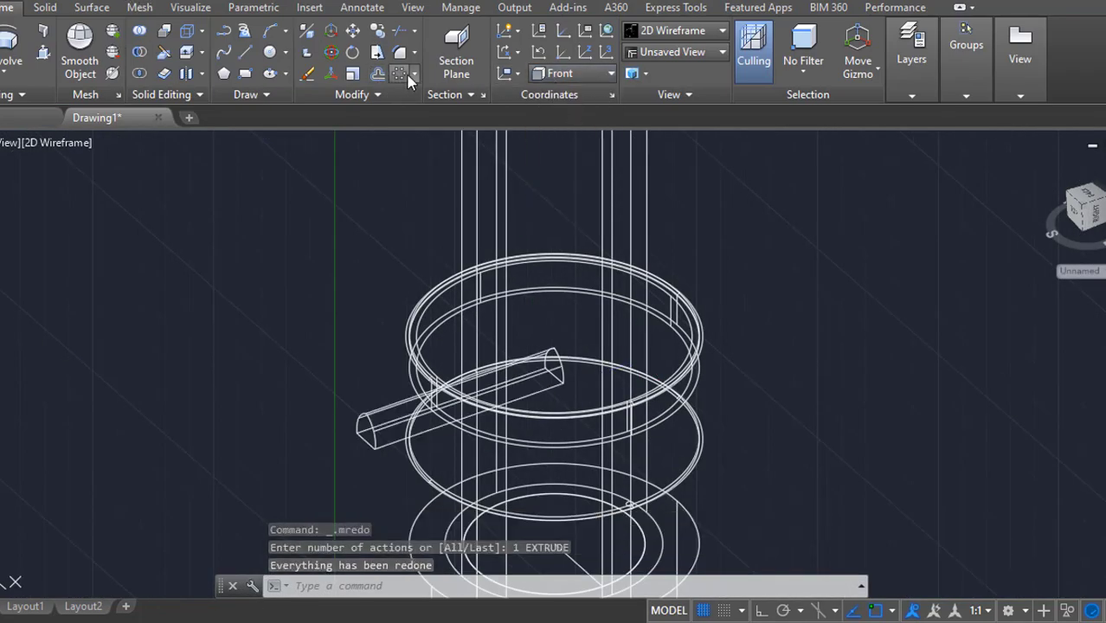
click(403, 74)
key(Escape)
click(567, 74)
click(560, 129)
- Create an associative polar array of the extruded arch about the central axis with 18 items over 360 degrees
click(401, 75)
click(375, 410)
key(Return)
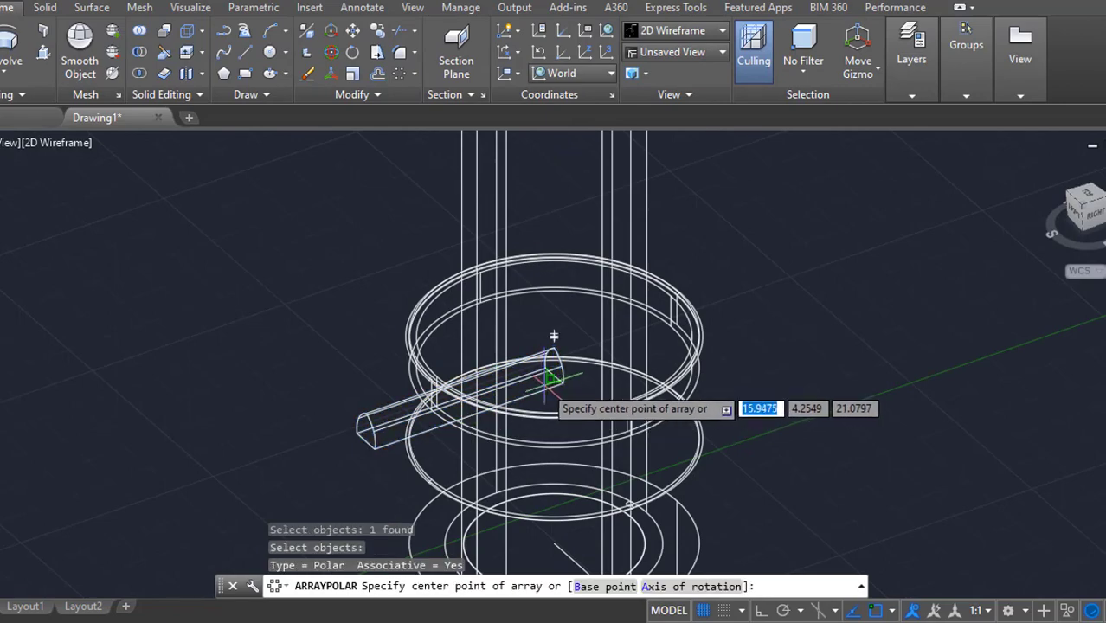
scroll(554, 336, up, 3)
click(573, 331)
scroll(596, 327, down, 3)
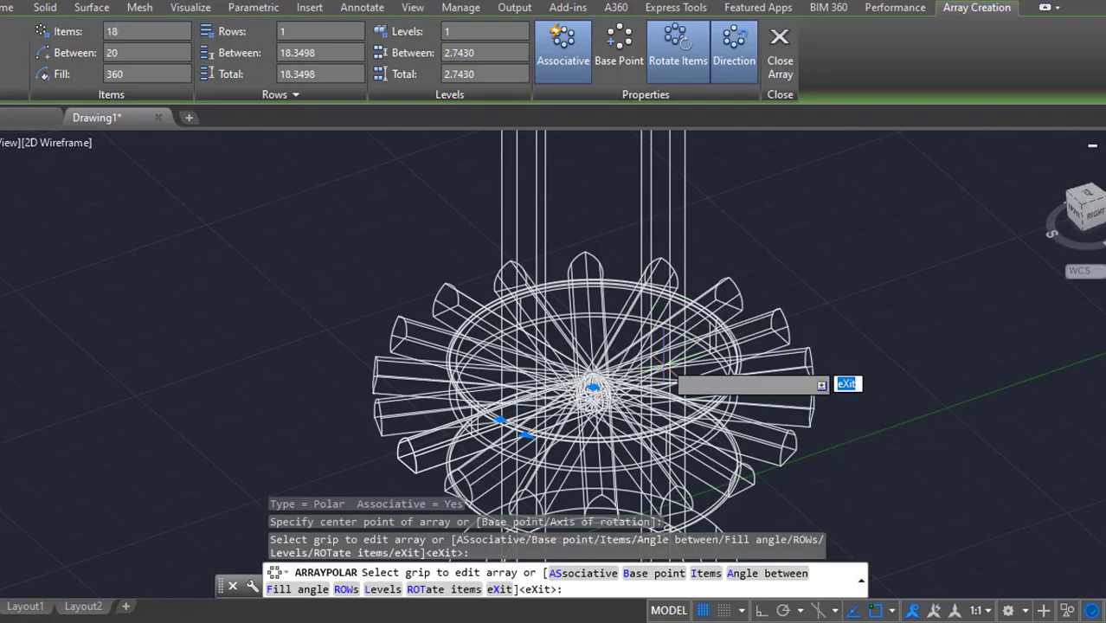
- Close the array and display the model in the Realistic visual style
mouse_move(665, 374)
shift+middle_down()
mouse_move(573, 416)
mouse_move(554, 476)
mouse_move(576, 437)
mouse_move(597, 428)
shift+middle_up()
click(61, 142)
click(151, 245)
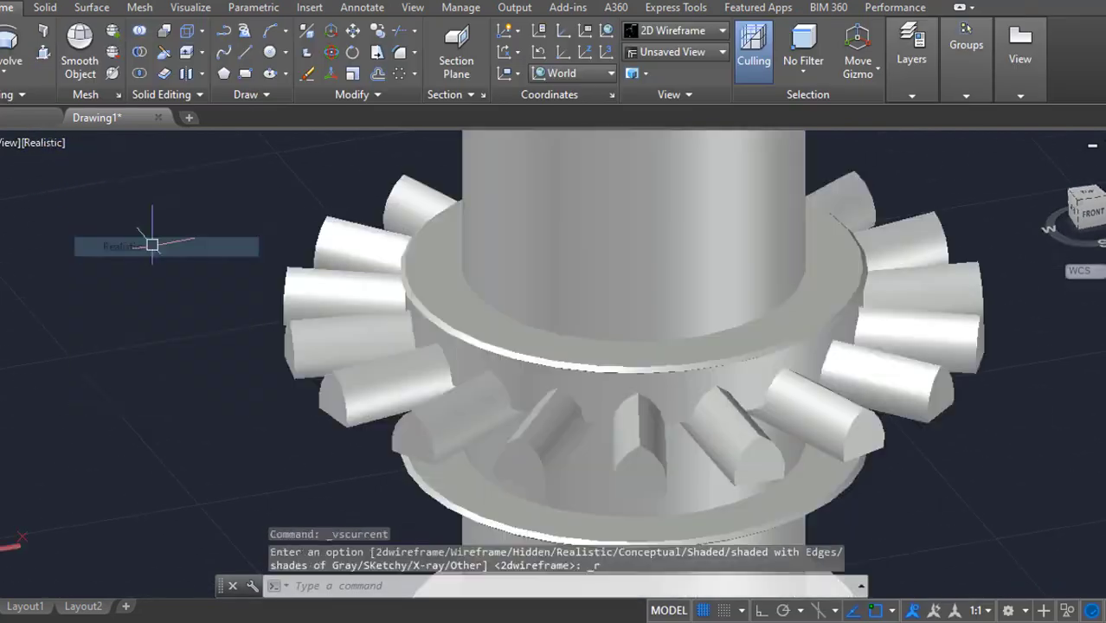
- Edit the polar array of arches, trying 22 items and settling on 20 items
click(347, 342)
click(156, 38)
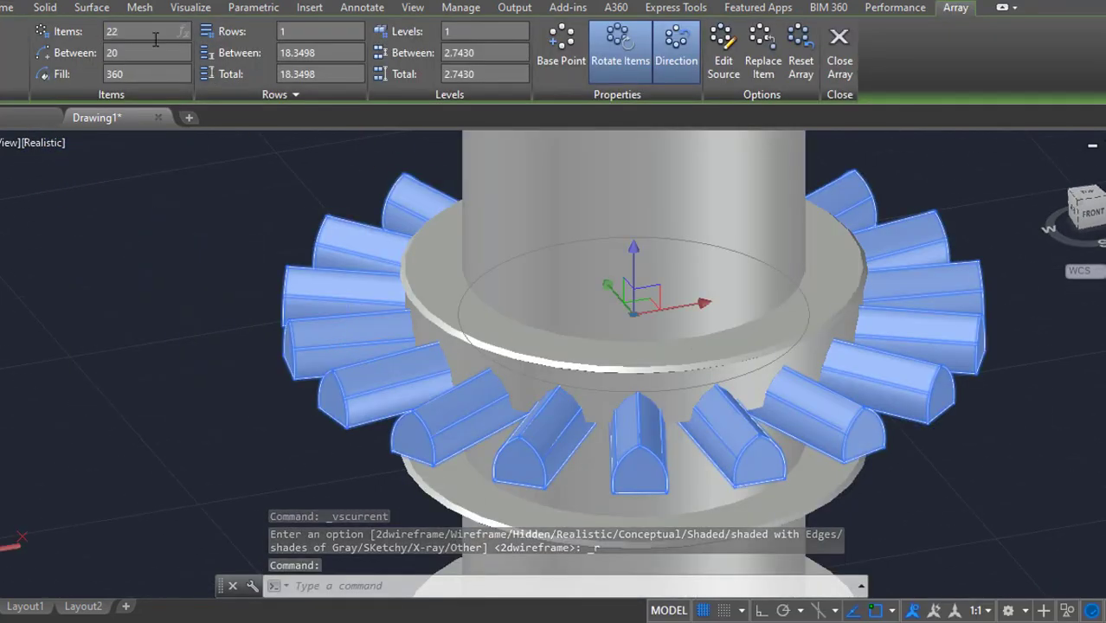
text(22)
key(Return)
scroll(574, 445, up, 6)
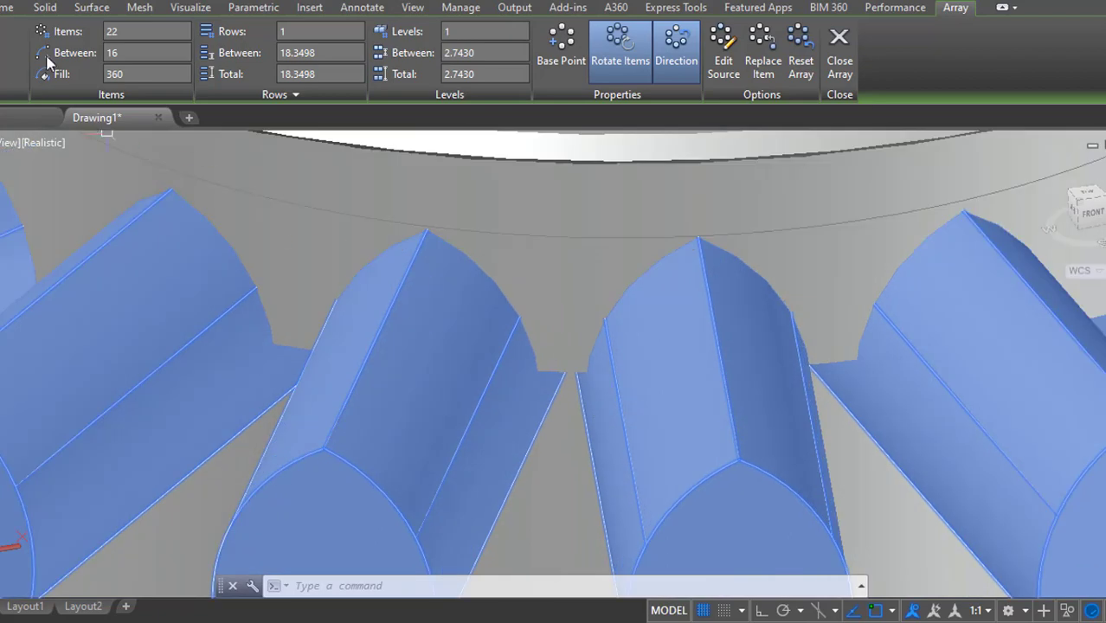
scroll(430, 257, down, 6)
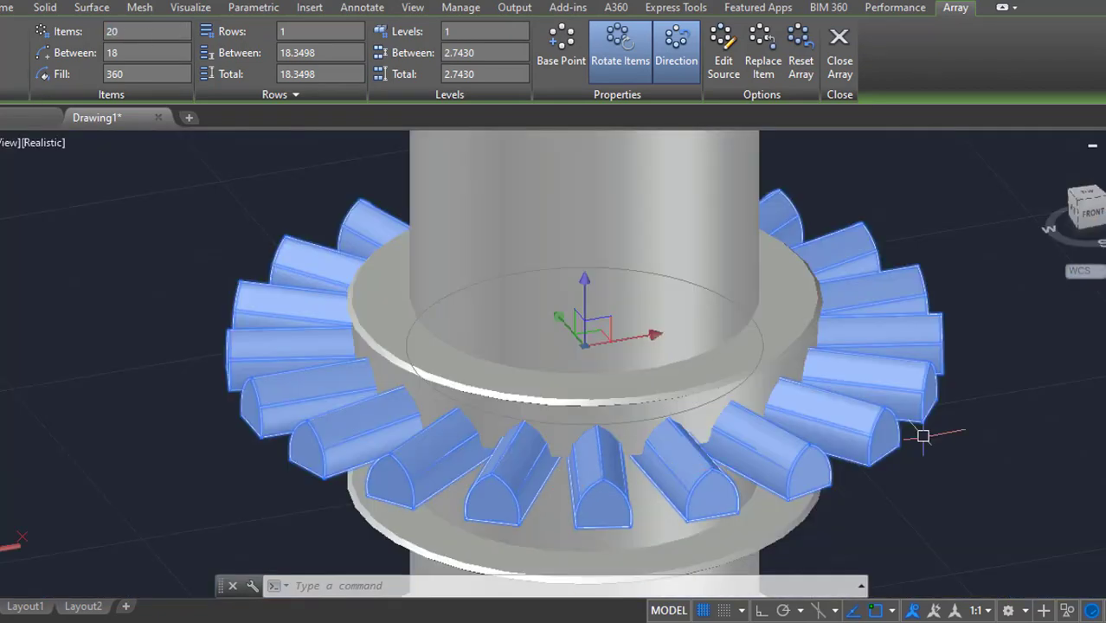
key(Escape)
click(138, 52)
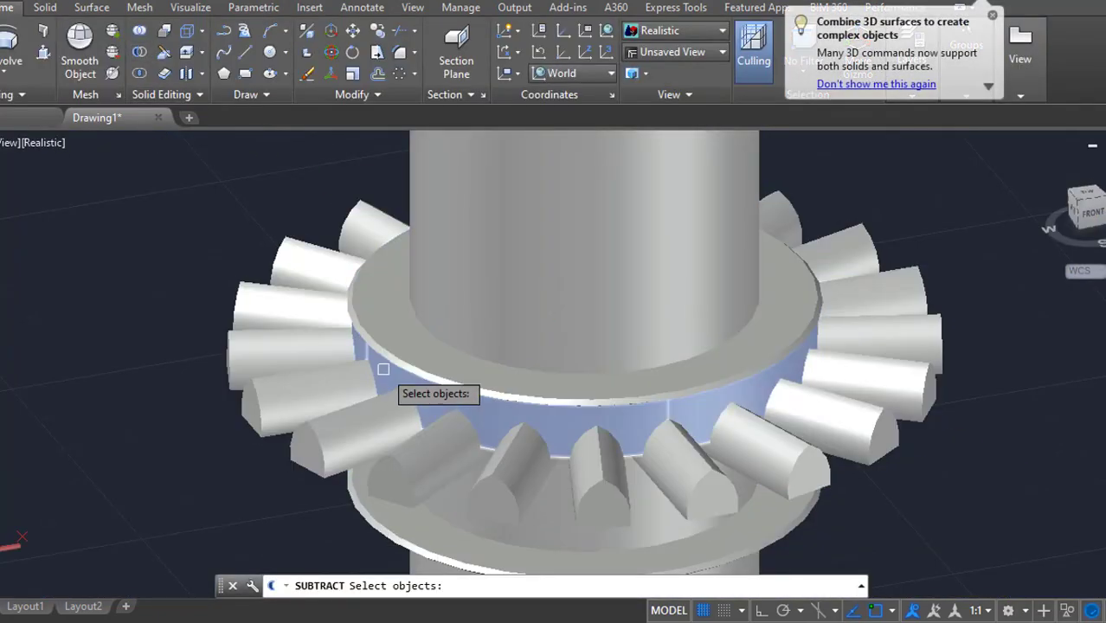
click(296, 380)
key(Return)
key(Escape)
- Explode the polar array into separate arch solids
text(ex)
click(226, 353)
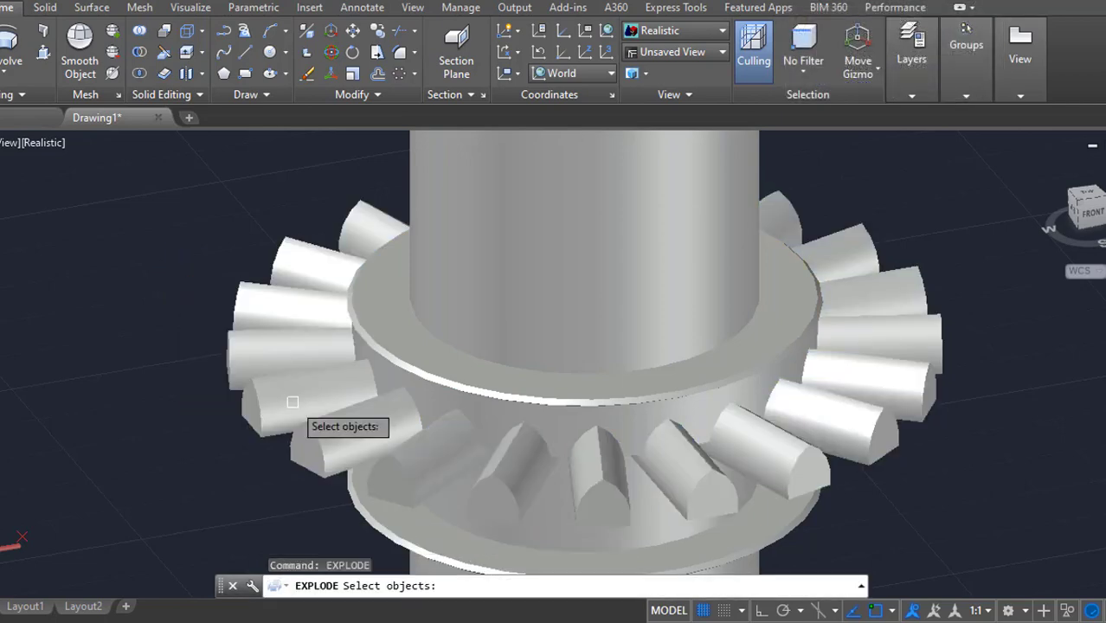
click(292, 402)
key(Return)
- Union all the separate arch solids around the ring into one solid
click(140, 52)
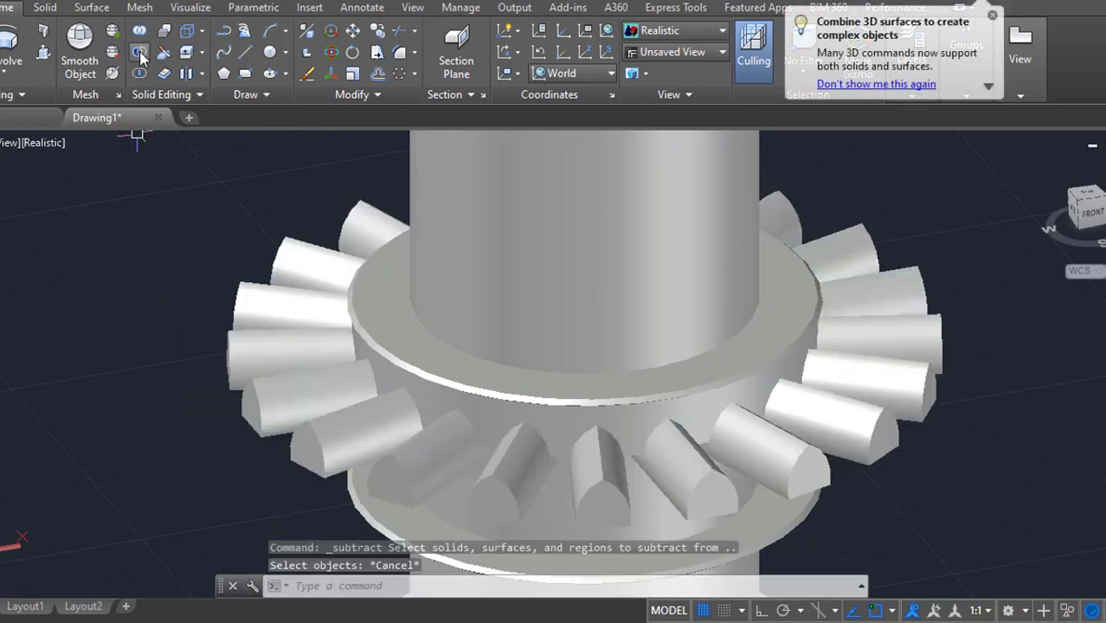
click(140, 31)
click(260, 394)
click(262, 352)
click(271, 311)
click(301, 264)
drag(330, 243, 347, 234)
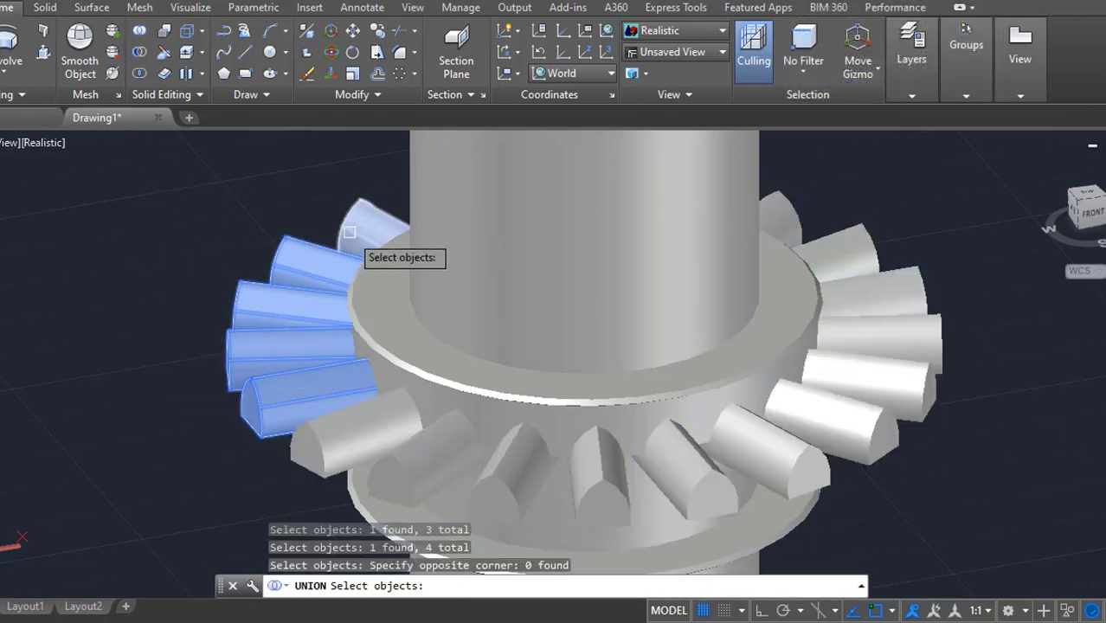
click(354, 231)
scroll(468, 439, down, 2)
click(572, 478)
key(ctrl+z)
click(556, 475)
click(609, 470)
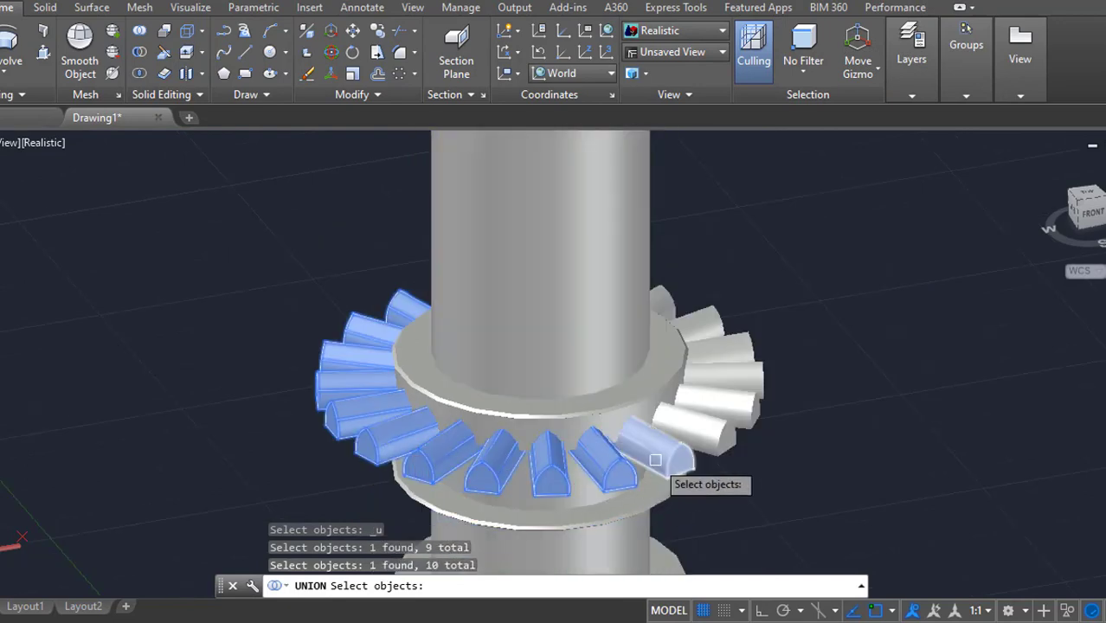
click(748, 348)
click(714, 323)
shift+middle_drag(855, 384, 749, 434)
click(745, 429)
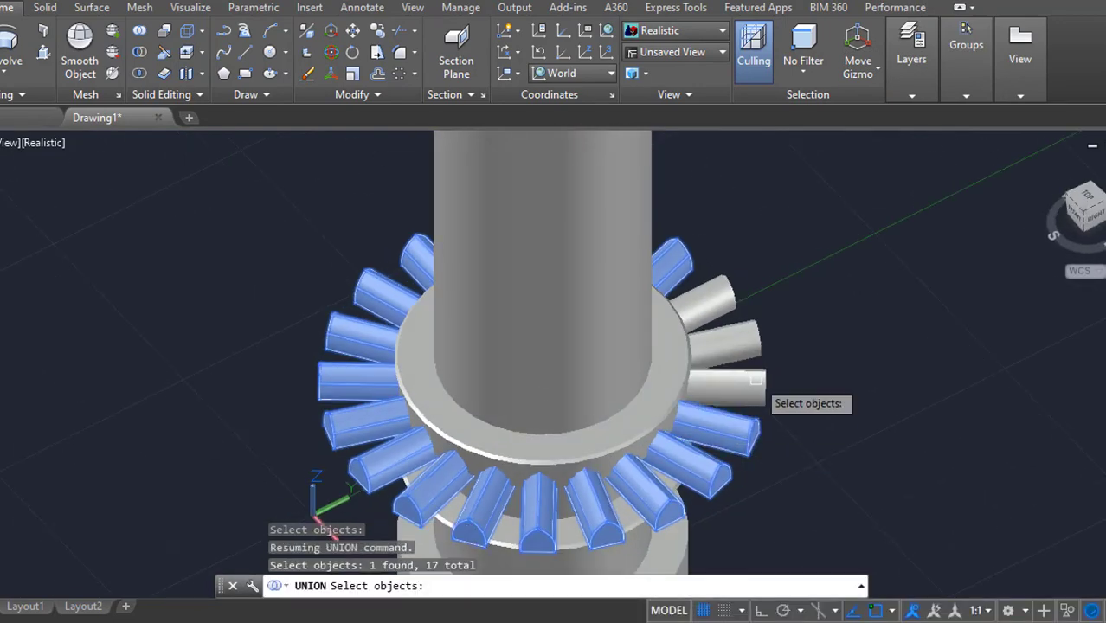
key(Return)
- Subtract the united arch solids from the ring beneath the upper disc
text(su)
key(Return)
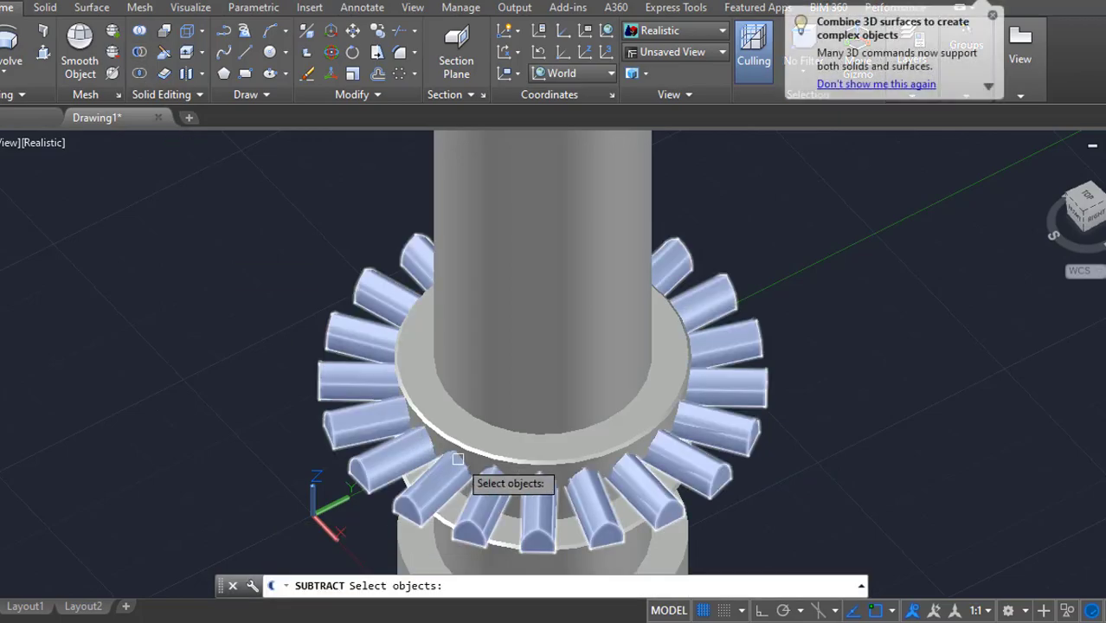
scroll(475, 465, up, 3)
click(474, 465)
key(Return)
click(414, 471)
key(Return)
- Return the model to the 2D Wireframe visual style, showing the lower disc and its small circle
scroll(590, 427, down, 3)
shift+middle_drag(597, 541, 644, 474)
click(44, 142)
click(95, 188)
shift+middle_drag(780, 494, 738, 459)
middle_drag(907, 400, 906, 338)
key(Escape)
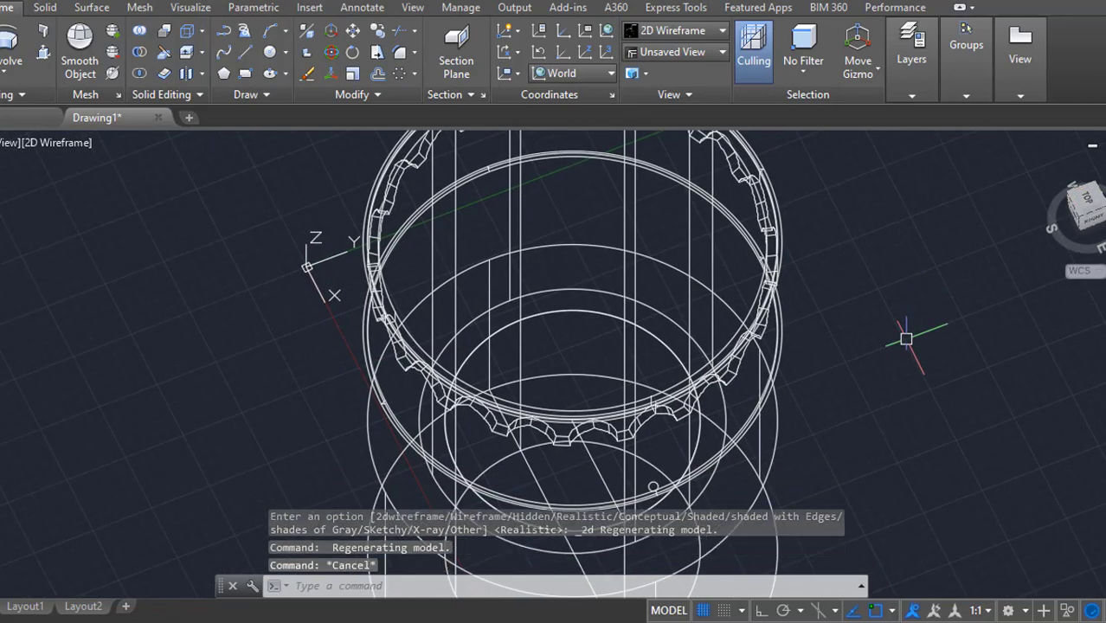
- Extrude the small circle near the front edge of the lower disc into a vertical cylinder
text(ext)
key(Return)
click(660, 490)
key(Return)
shift+middle_drag(825, 368, 872, 233)
shift+middle_drag(871, 284, 893, 441)
- Rotate the small cylinder clockwise around the ring's center so it sits beneath the pier between two neighboring arches
click(1085, 207)
scroll(613, 427, up, 8)
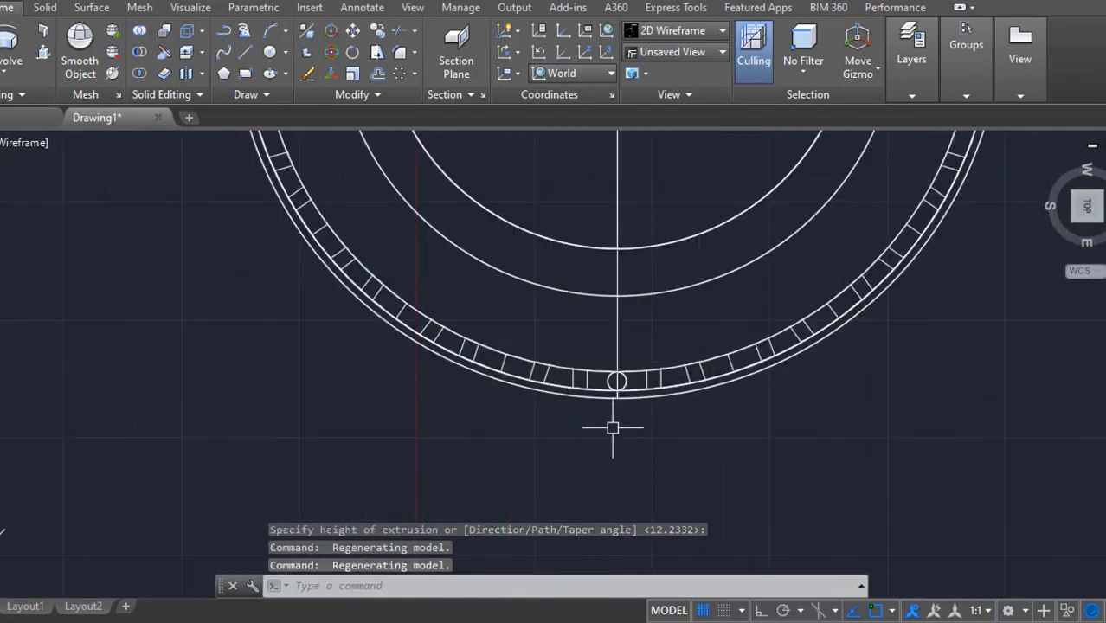
middle_drag(626, 430, 625, 508)
text(ro)
key(Return)
click(622, 394)
key(Return)
scroll(625, 381, down, 6)
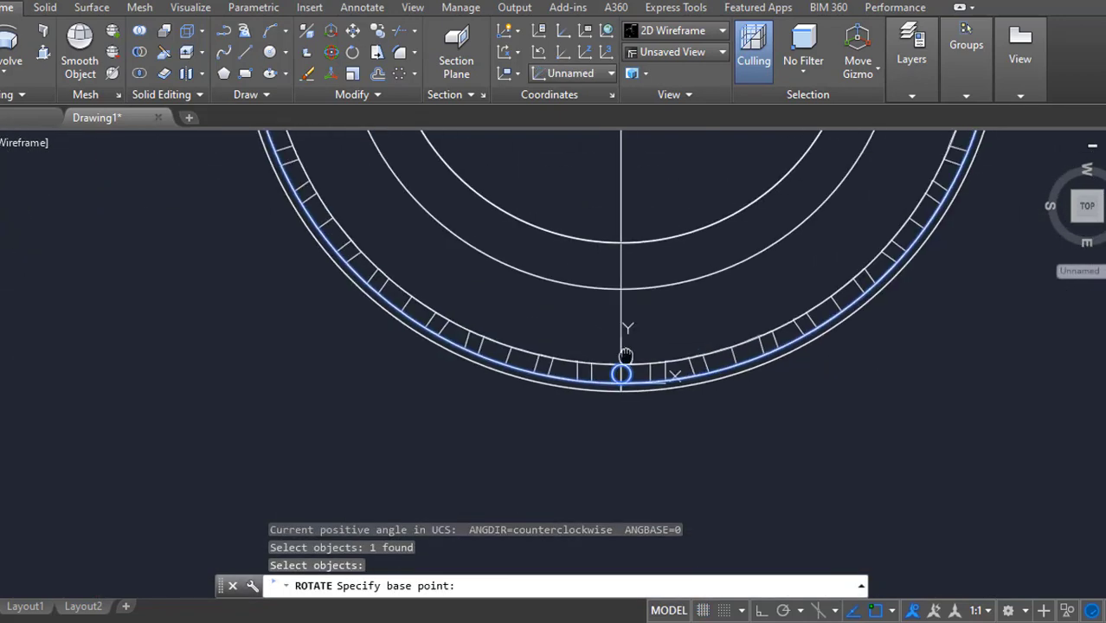
click(591, 173)
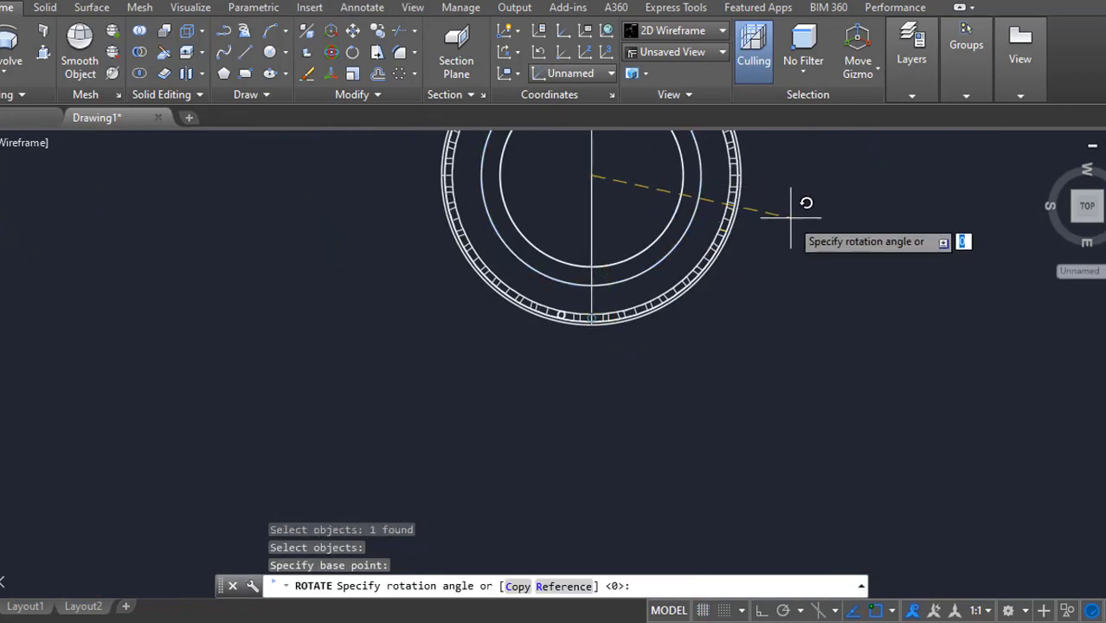
middle_drag(790, 216, 701, 277)
scroll(889, 240, up, 2)
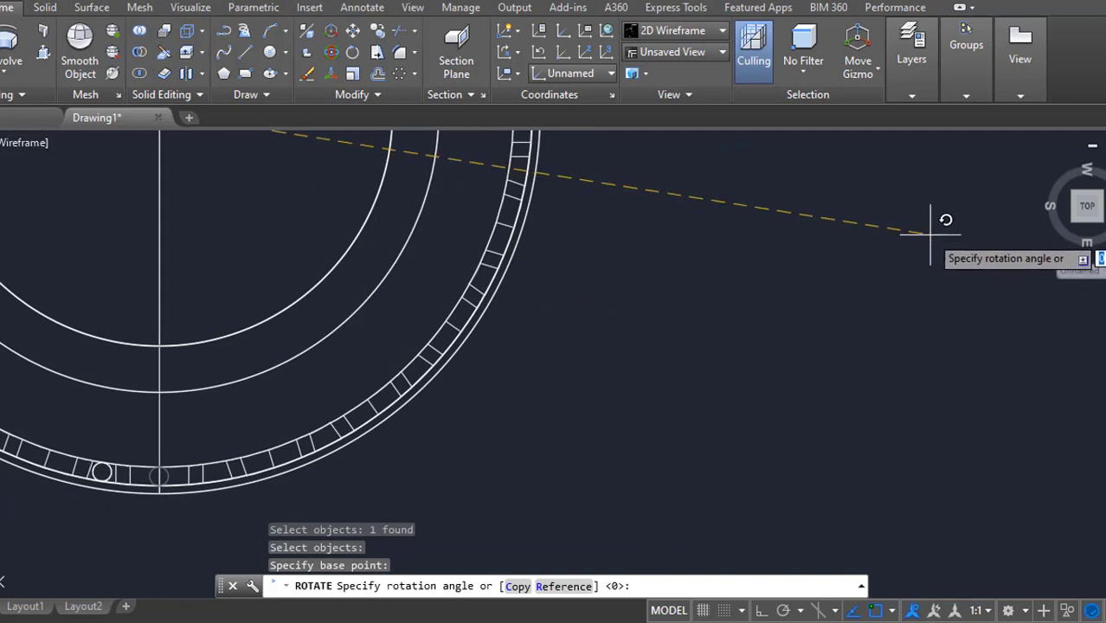
click(931, 234)
scroll(389, 407, down, 2)
- Polar-array the small cylinder around the ring's center over 360 degrees, placing one column beneath each pier between arches
shift+middle_drag(307, 452, 336, 333)
middle_drag(338, 389, 467, 328)
click(1087, 196)
scroll(510, 394, up, 5)
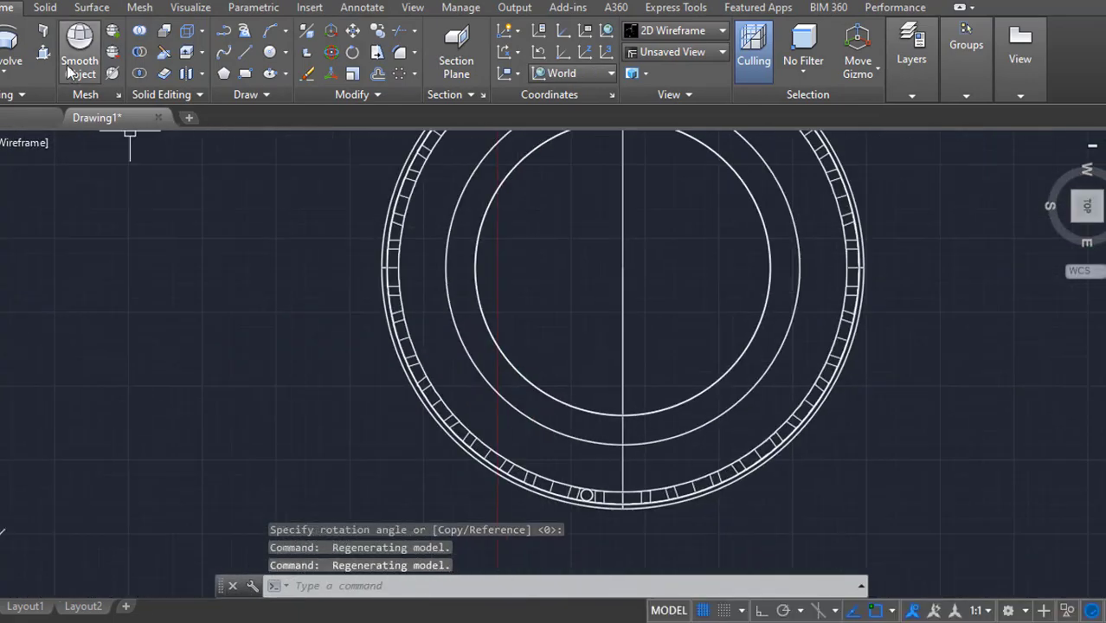
click(399, 73)
click(586, 495)
key(Return)
click(623, 268)
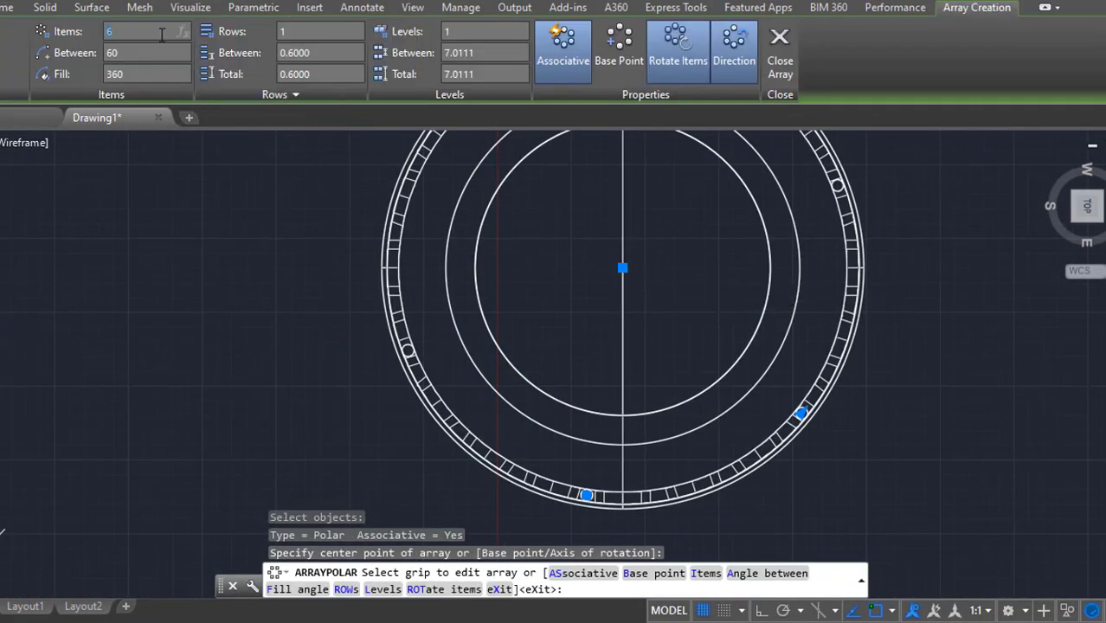
key(Return)
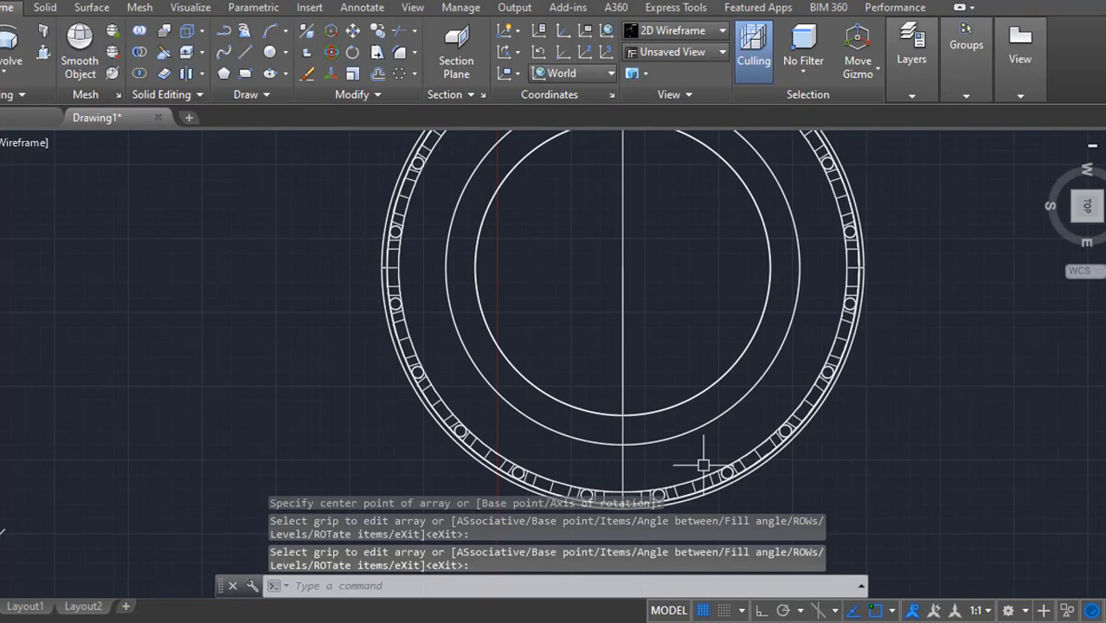
- Display the whole model from the side in the Realistic visual style to show the columned arch ring
shift+middle_drag(704, 463, 815, 373)
scroll(815, 373, down, 2)
middle_drag(1043, 426, 880, 297)
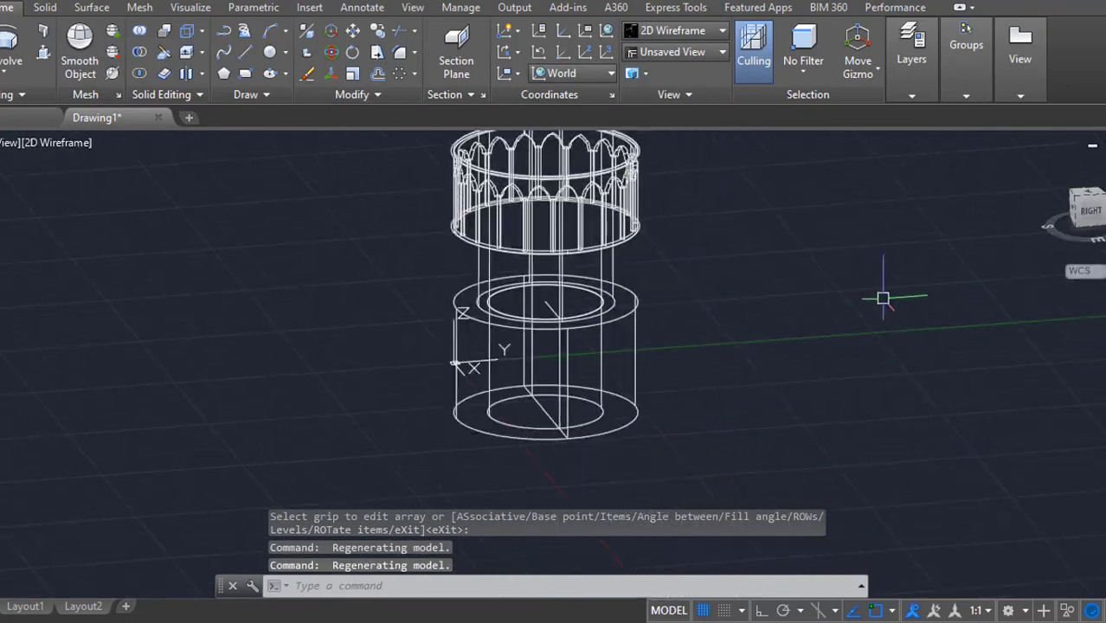
middle_drag(788, 282, 791, 328)
click(78, 143)
click(147, 242)
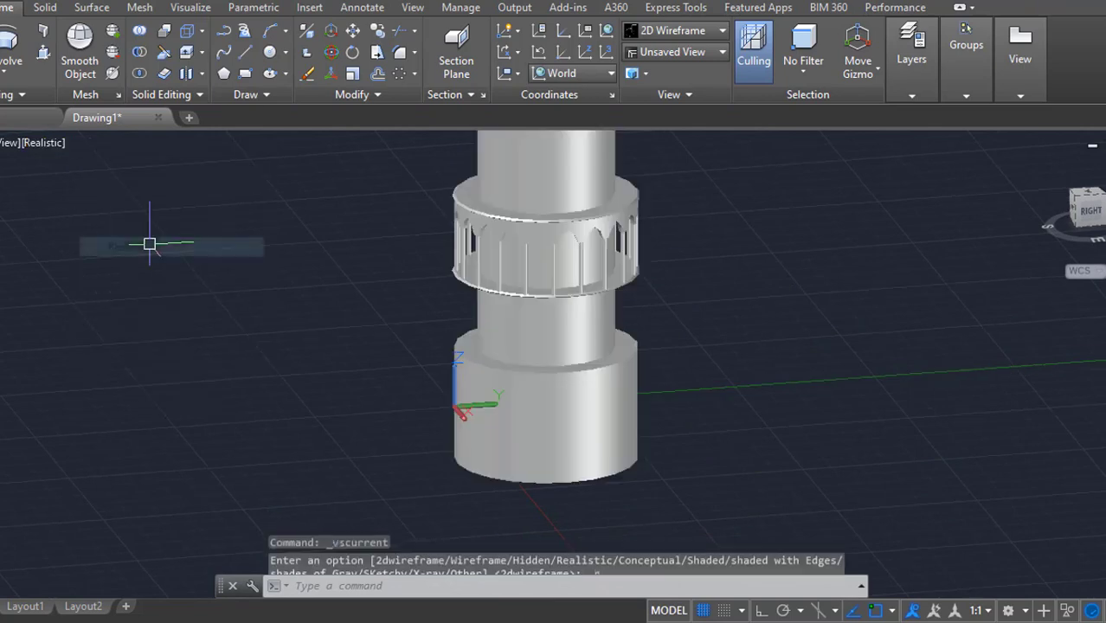
mouse_move(779, 260)
shift+middle_down()
mouse_move(714, 313)
mouse_move(616, 202)
shift+middle_up()
scroll(616, 202, up, 2)
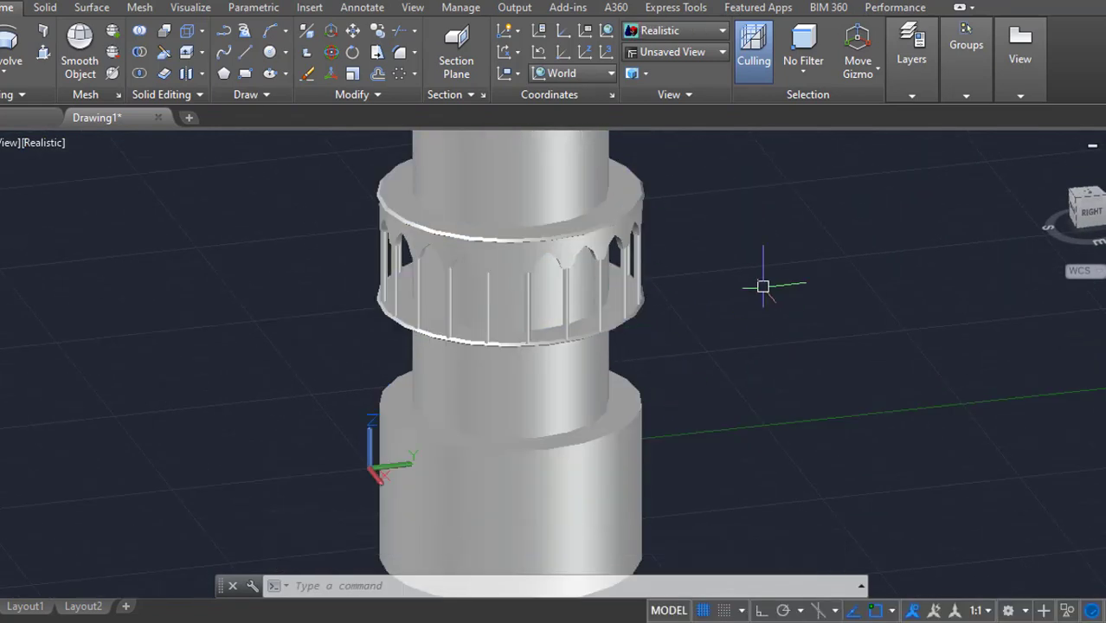
- Copy the arch ring, its columns and the lower disc 7 units straight down, with Ortho on
key(Return)
click(632, 325)
click(644, 249)
key(Return)
click(843, 169)
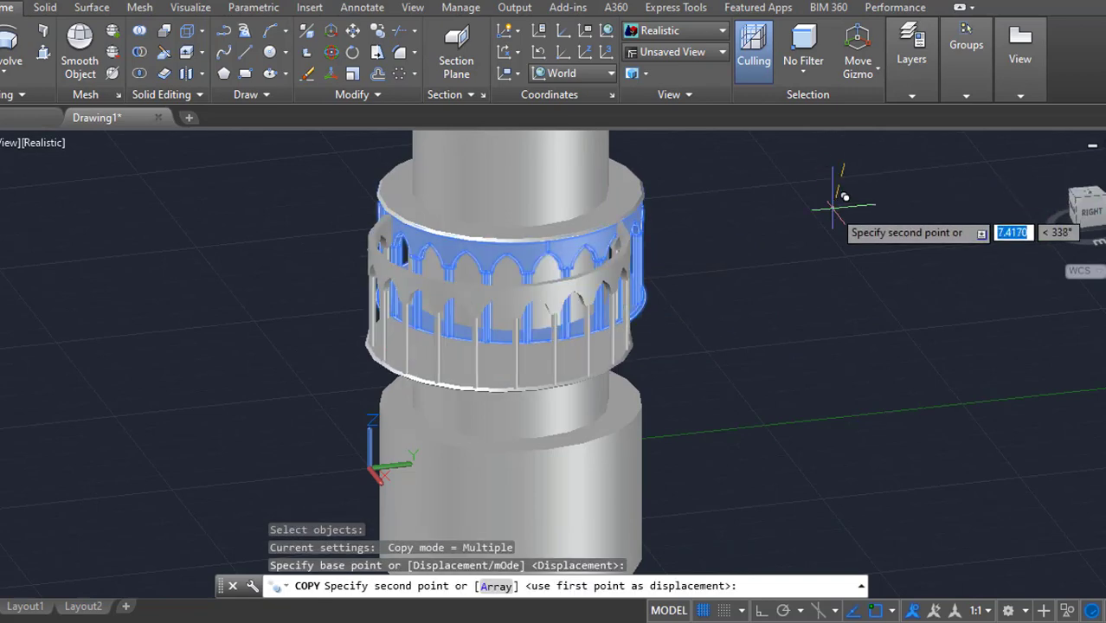
key(F8)
scroll(877, 269, up, 3)
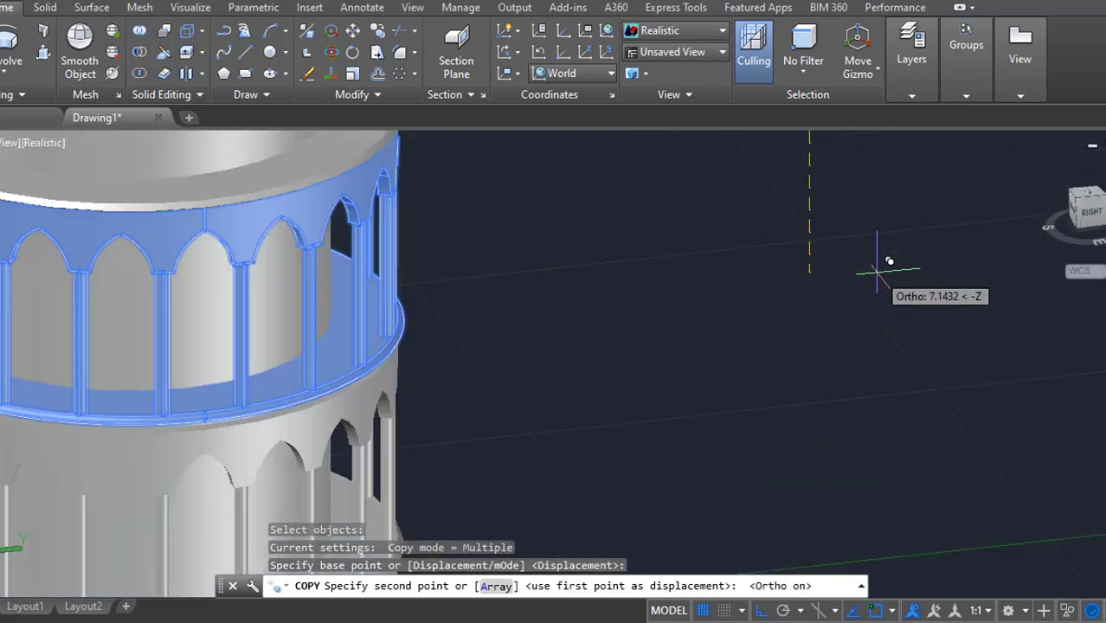
scroll(874, 281, down, 2)
shift+middle_drag(860, 344, 857, 301)
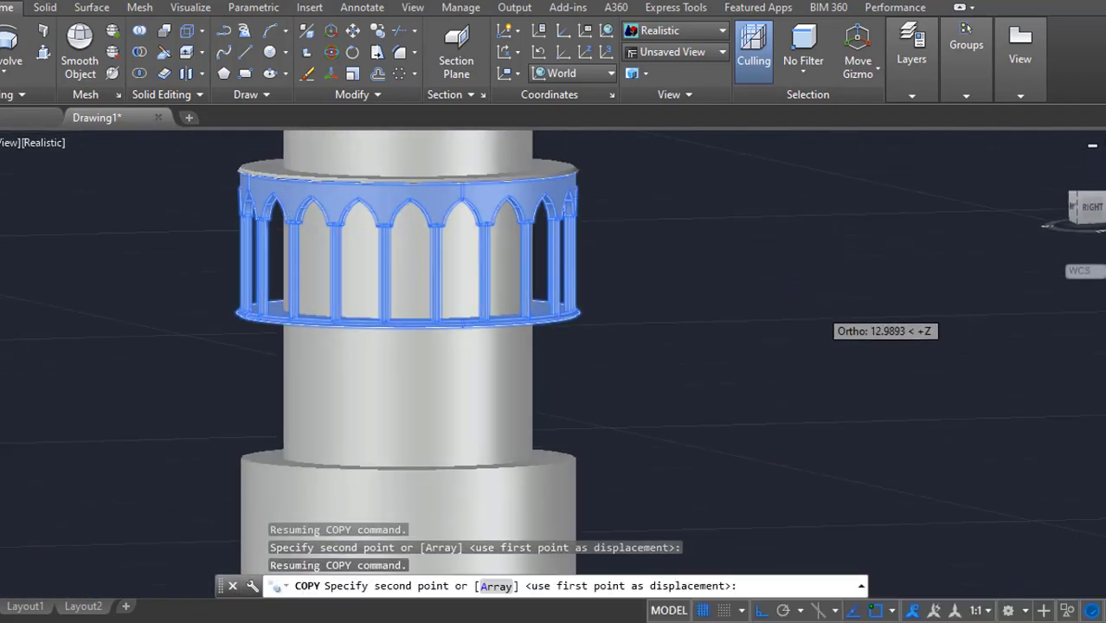
scroll(826, 316, down, 3)
scroll(826, 459, up, 5)
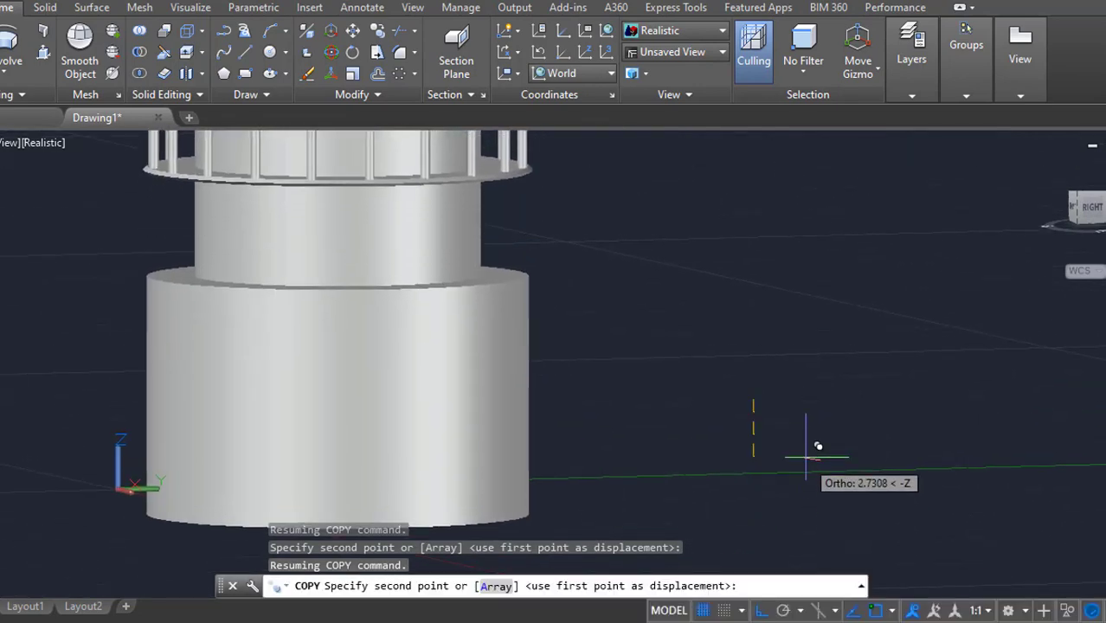
scroll(815, 511, down, 2)
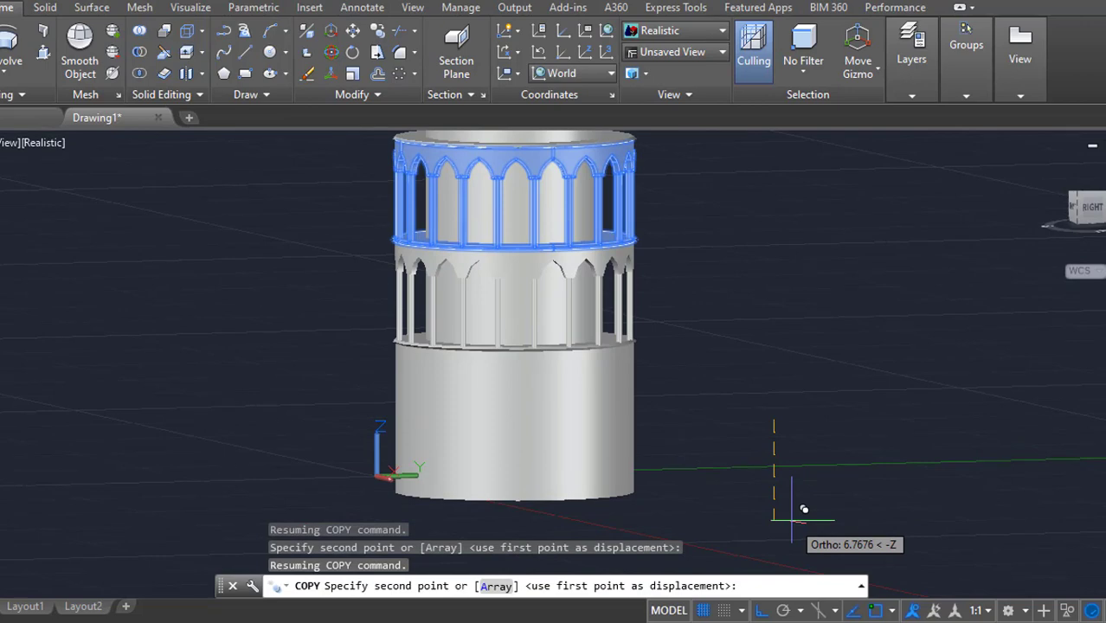
text(7)
key(Return)
key(Escape)
scroll(598, 277, up, 6)
shift+middle_drag(524, 368, 541, 325)
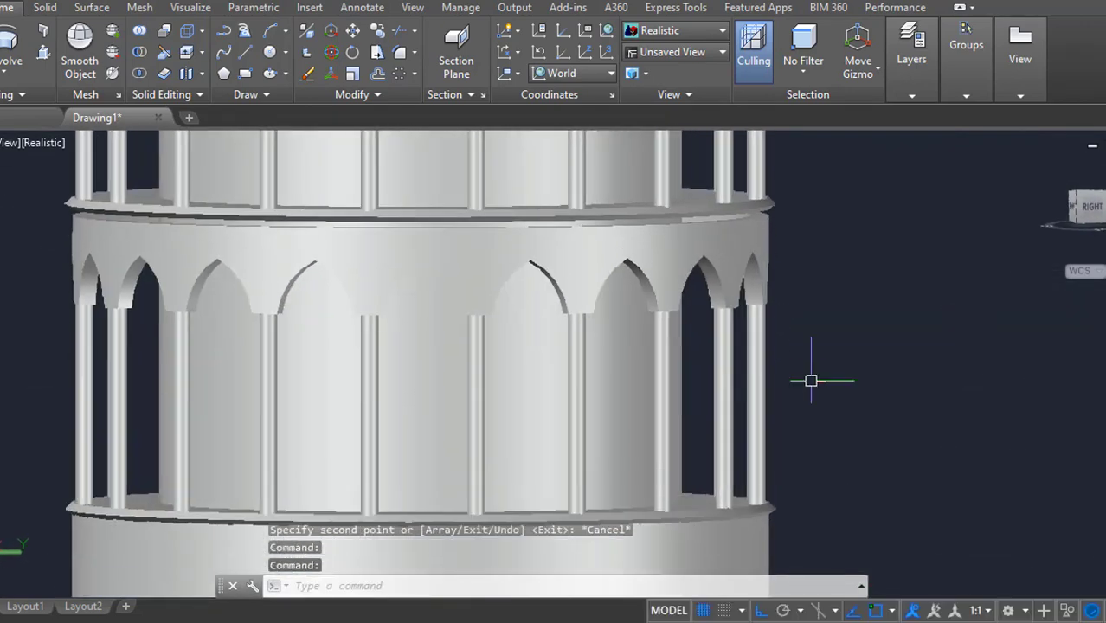
text(m)
key(Return)
click(753, 382)
click(751, 242)
key(Return)
click(901, 510)
key(Escape)
- Move the copied lower disc, columns and arch ring slightly up so the arch ring meets the disc above
key(Return)
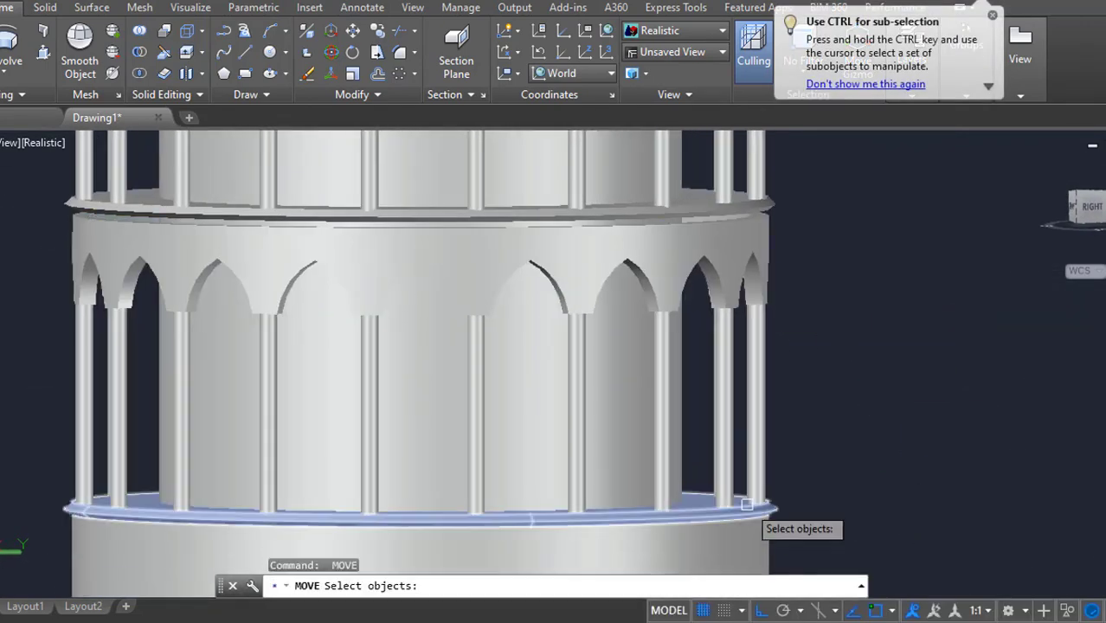
click(747, 505)
click(754, 389)
click(755, 243)
key(Return)
click(843, 464)
click(841, 459)
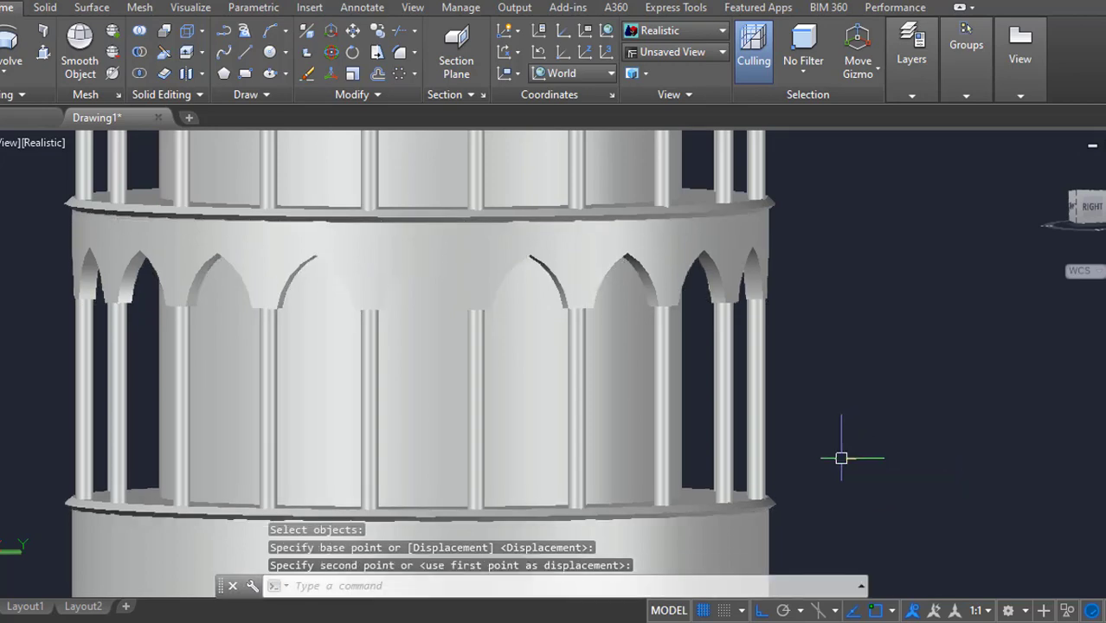
- Copy the upper arcade tier 6.8 units straight up to form a third tier around the shaft
shift+middle_drag(841, 459, 848, 489)
scroll(865, 472, down, 7)
middle_drag(934, 400, 791, 407)
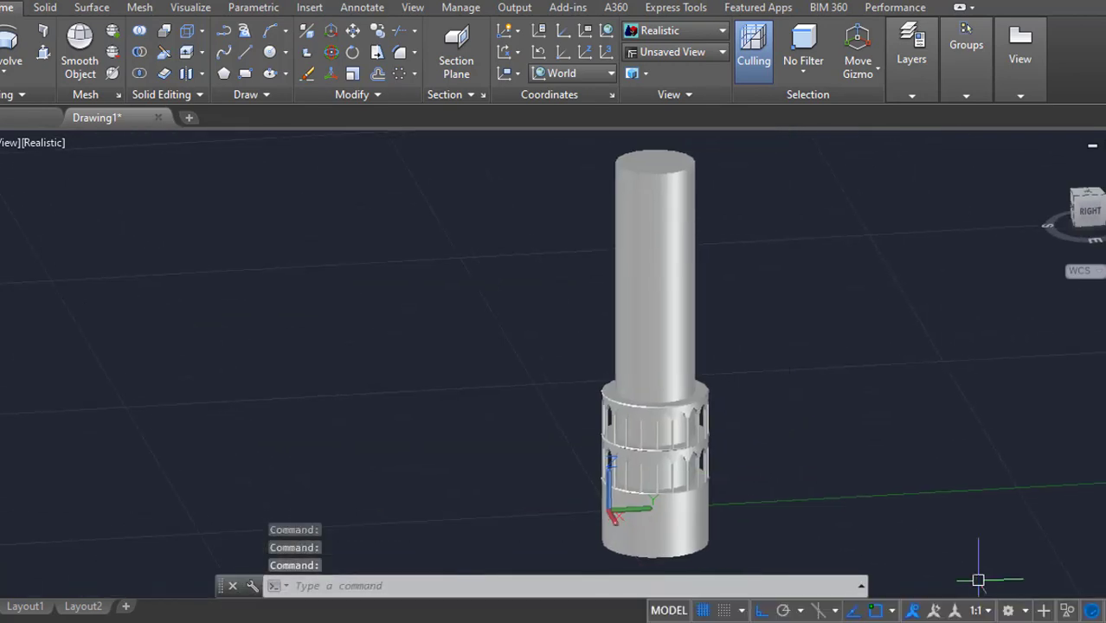
text(co)
key(Return)
scroll(752, 455, up, 2)
click(686, 409)
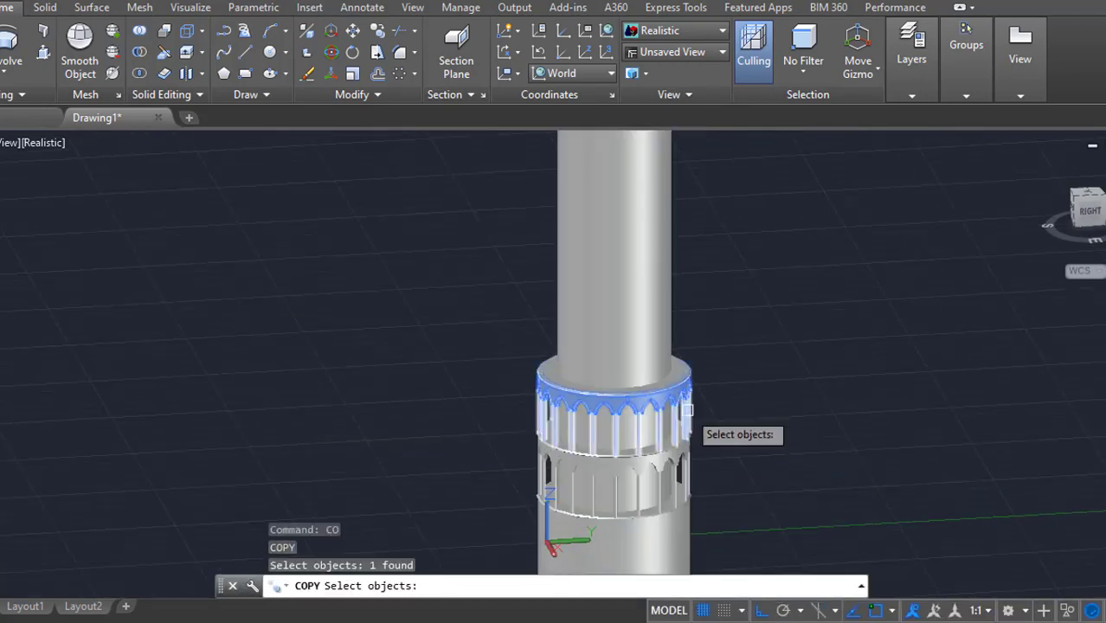
key(Return)
click(768, 473)
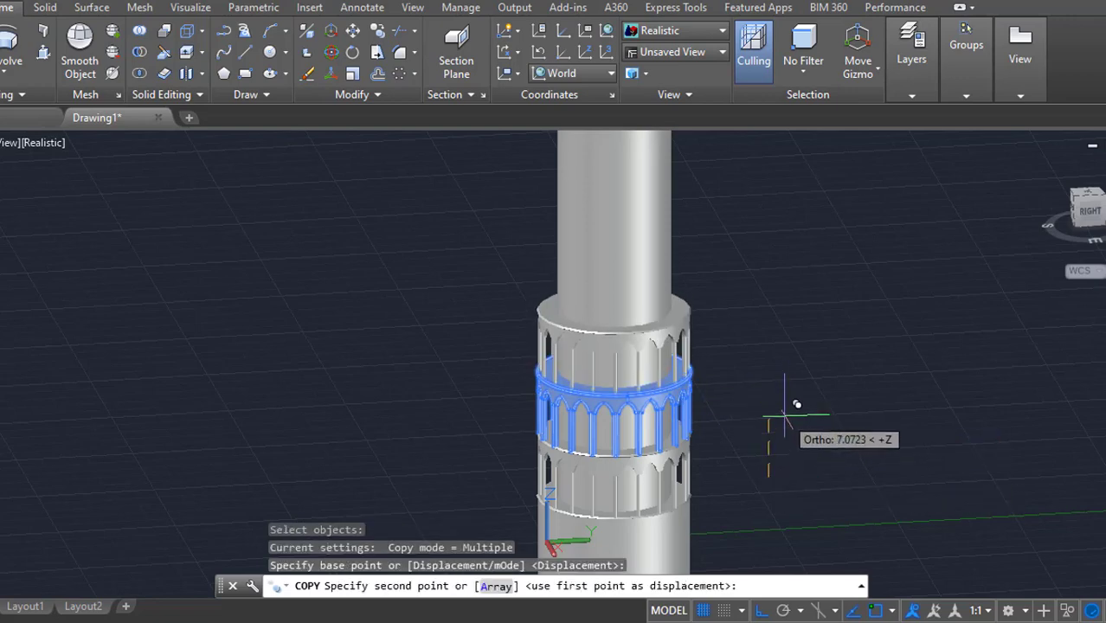
text(6.8)
key(Return)
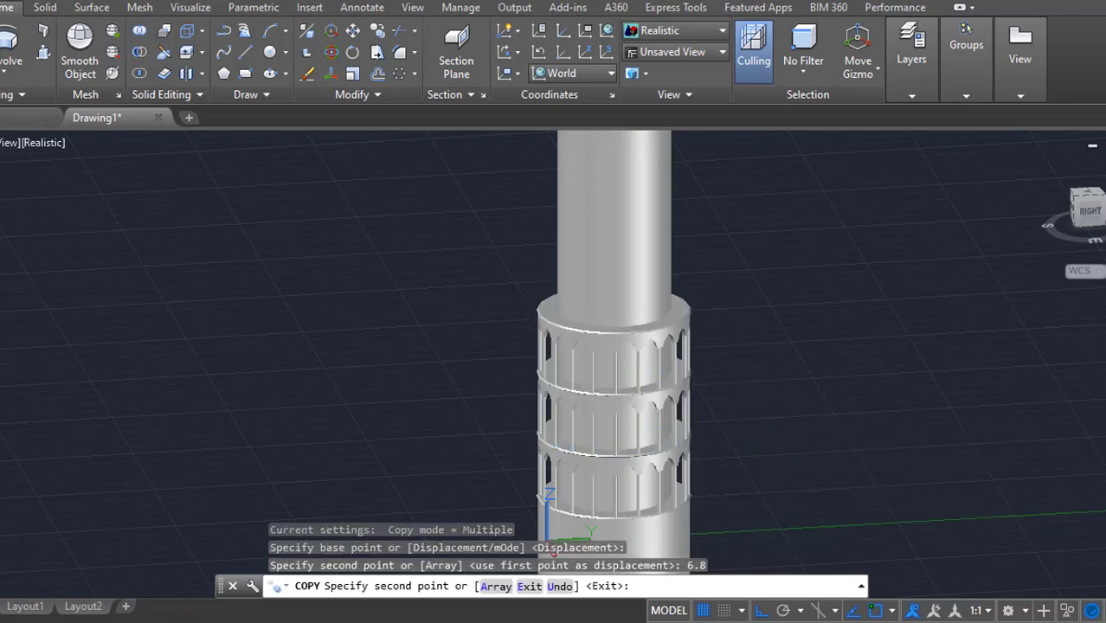
key(Return)
- Copy the topmost arcade tier 6.8 units straight up to form a fourth tier
text(co)
key(Return)
click(690, 331)
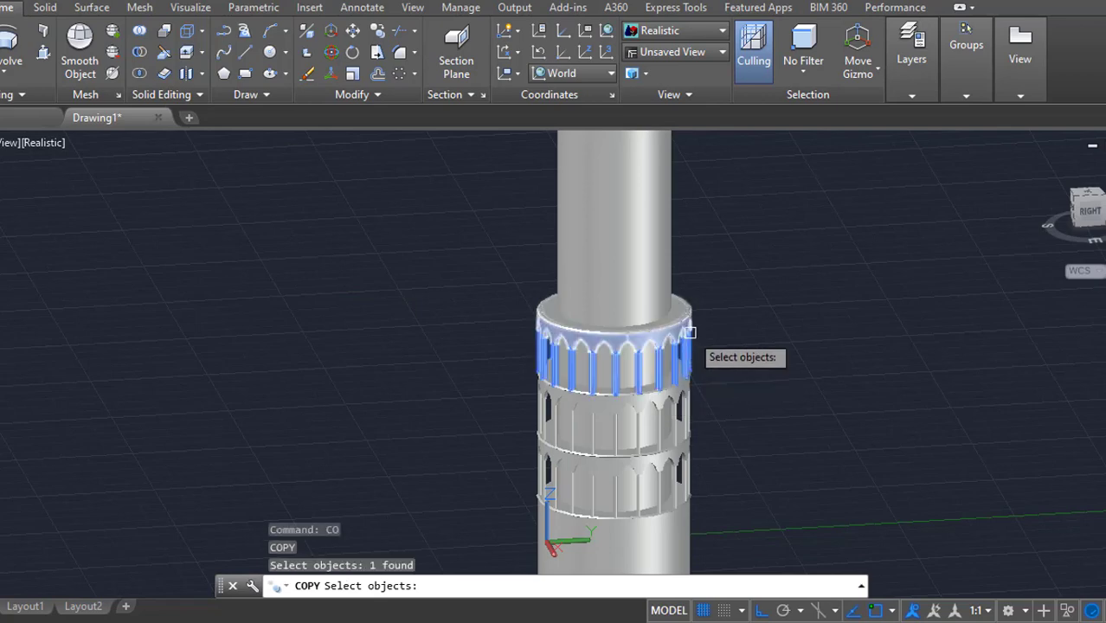
key(Return)
click(812, 461)
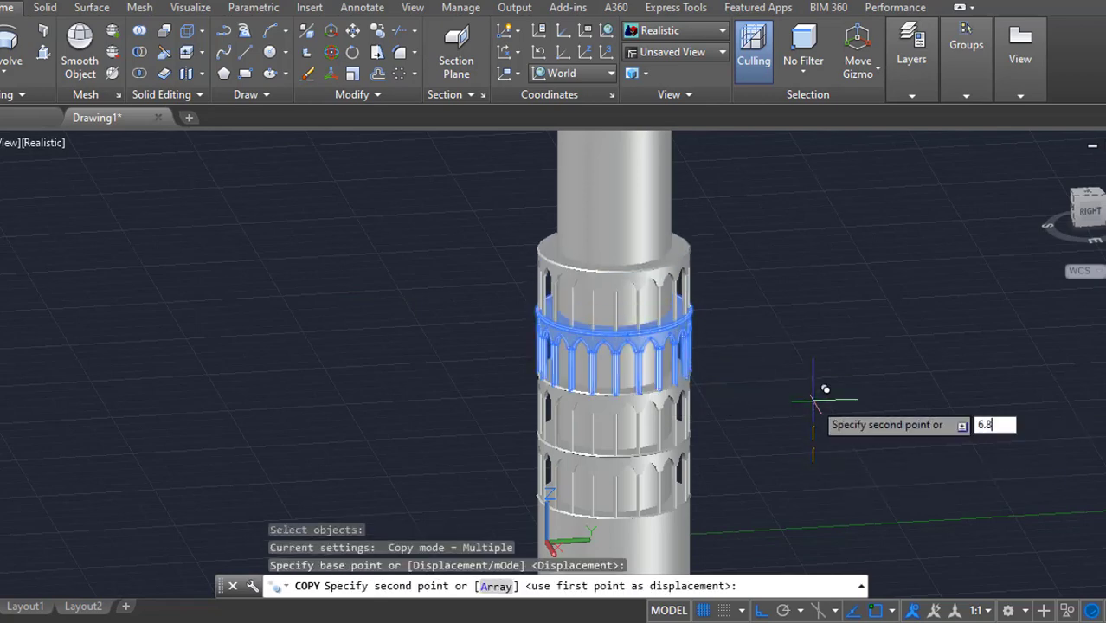
key(Return)
key(Escape)
- Copy the fourth arcade tier straight up at the same spacing to form a fifth tier
middle_drag(803, 290, 797, 365)
key(Return)
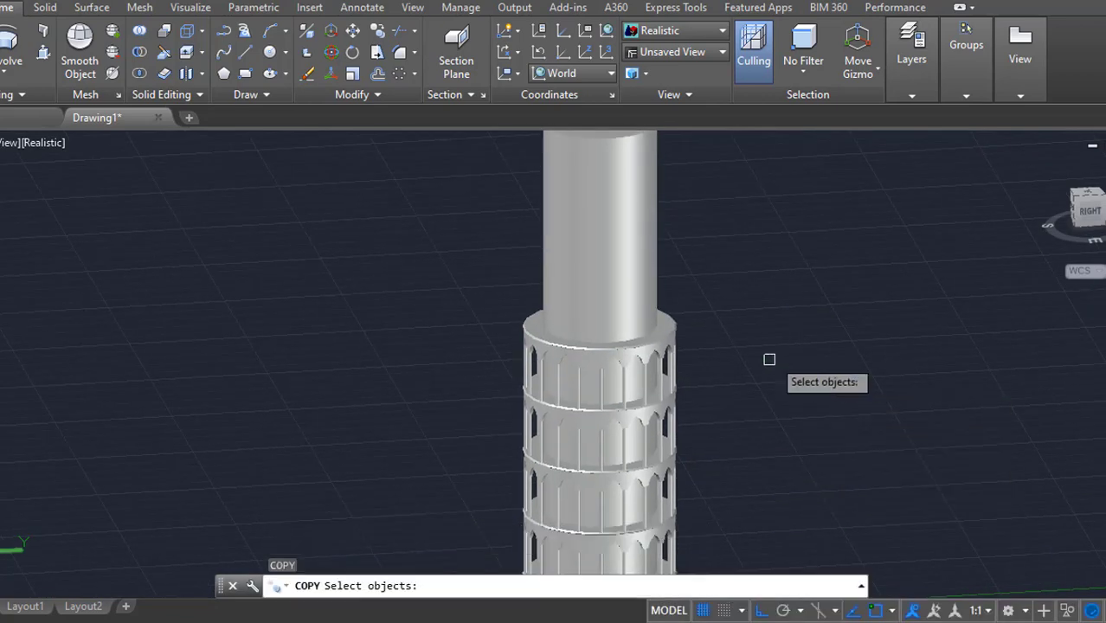
key(Return)
click(773, 450)
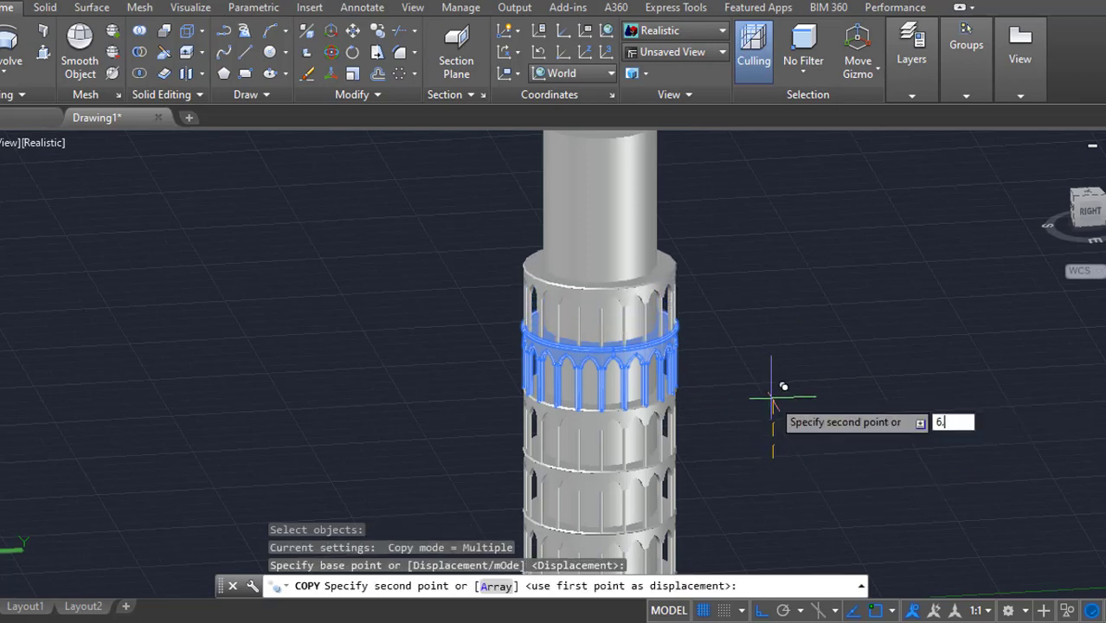
key(Escape)
- Copy the fifth tier's arch ring and columns 6.8 units straight up to form a sixth tier
text(co)
key(Return)
click(680, 311)
click(674, 271)
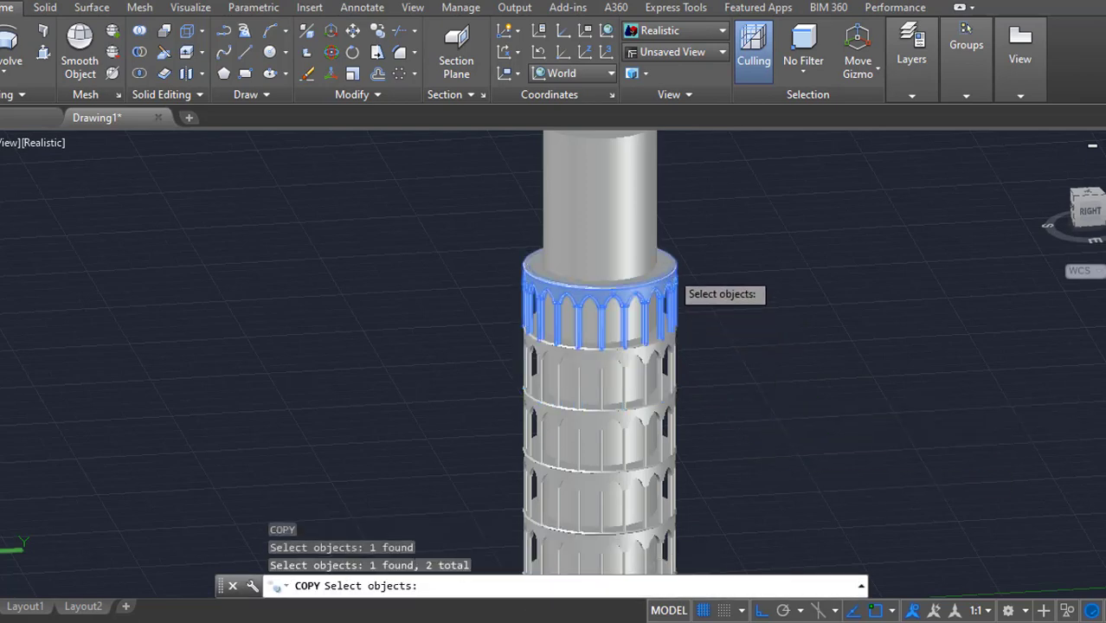
key(Return)
click(808, 452)
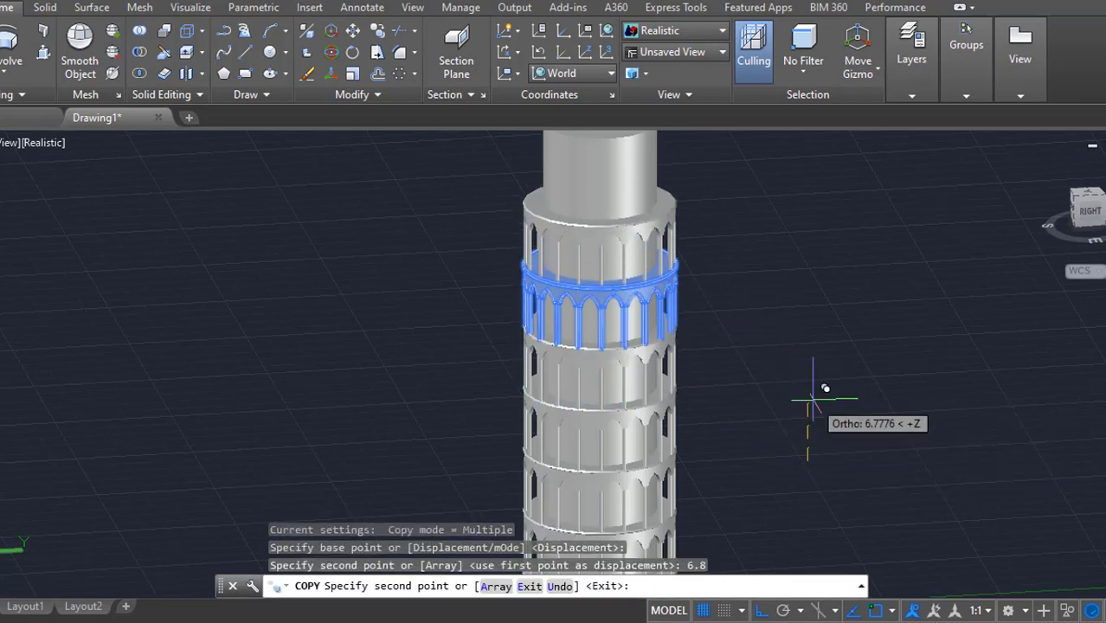
key(Escape)
- Show the tower from the top in the 2D Wireframe visual style
scroll(792, 353, down, 4)
key(Escape)
scroll(751, 264, up, 3)
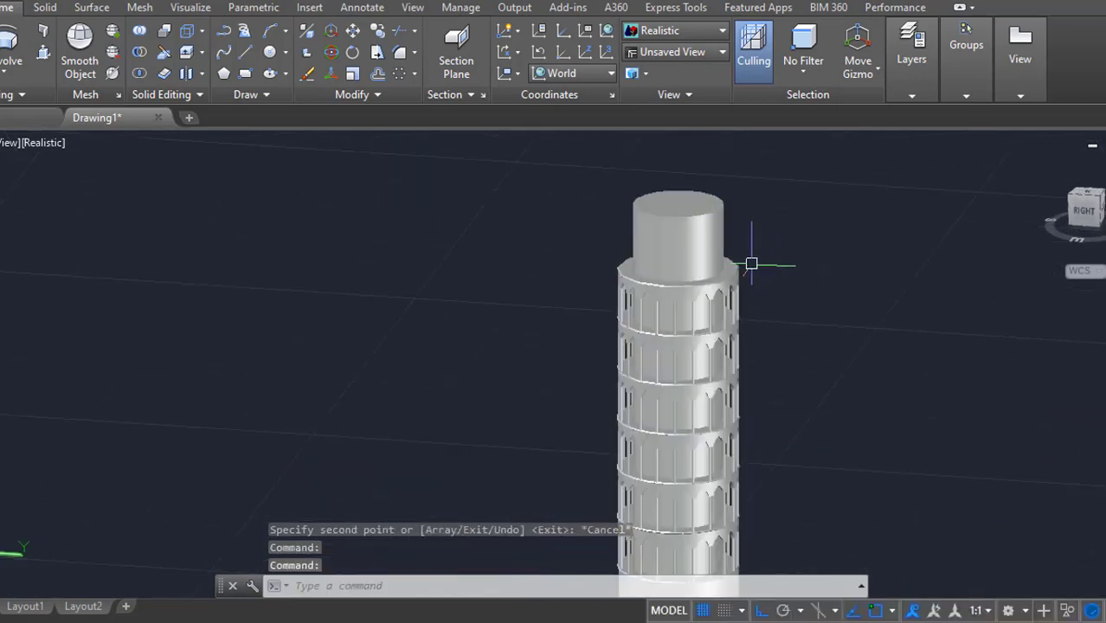
middle_drag(751, 264, 761, 186)
scroll(733, 144, up, 3)
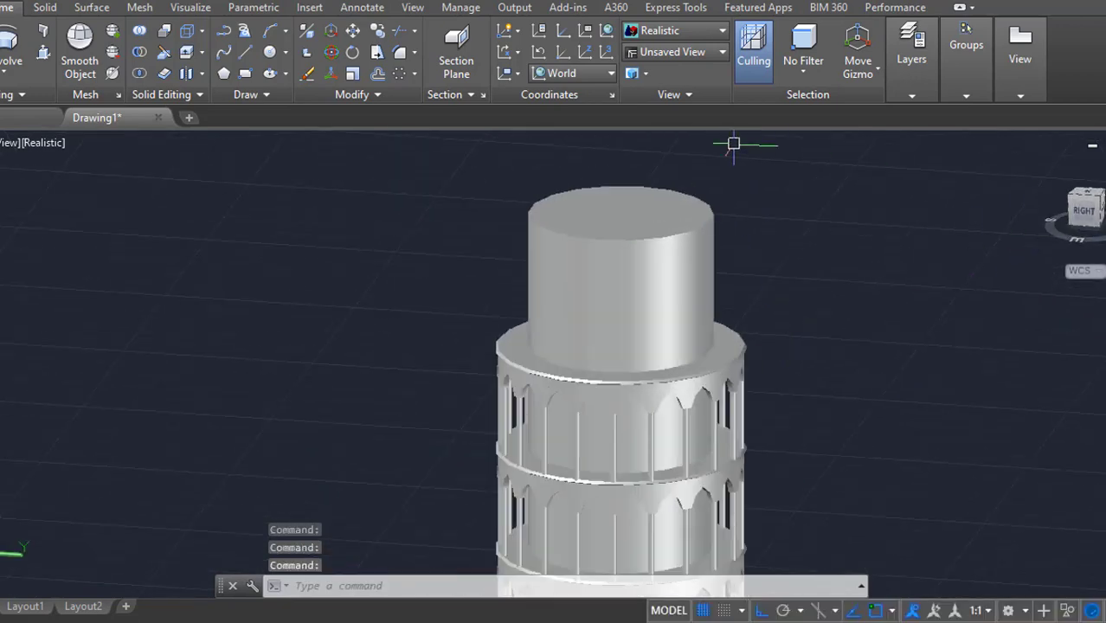
key(Escape)
click(1081, 194)
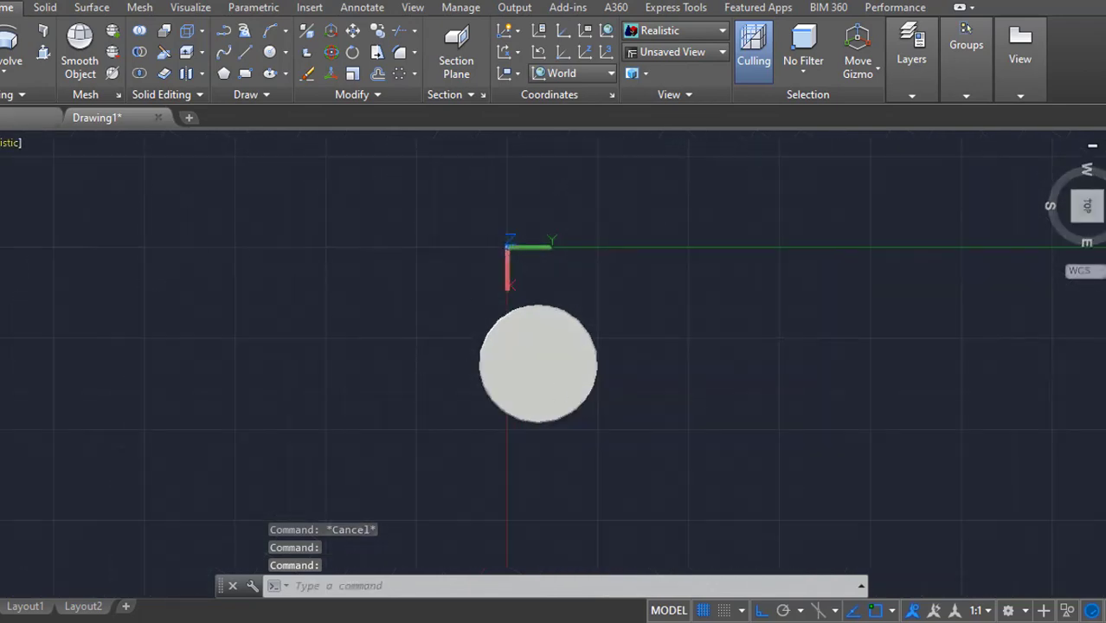
click(11, 144)
click(52, 158)
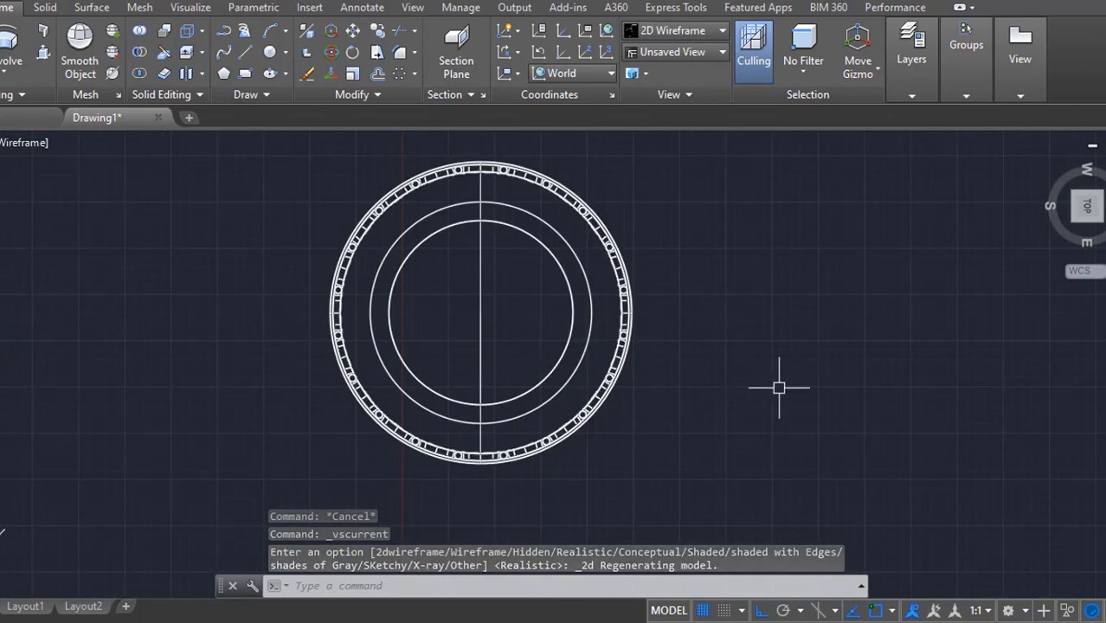
- Draw a circle with a radius of 8 centered on the tower's axis
text(c)
key(Return)
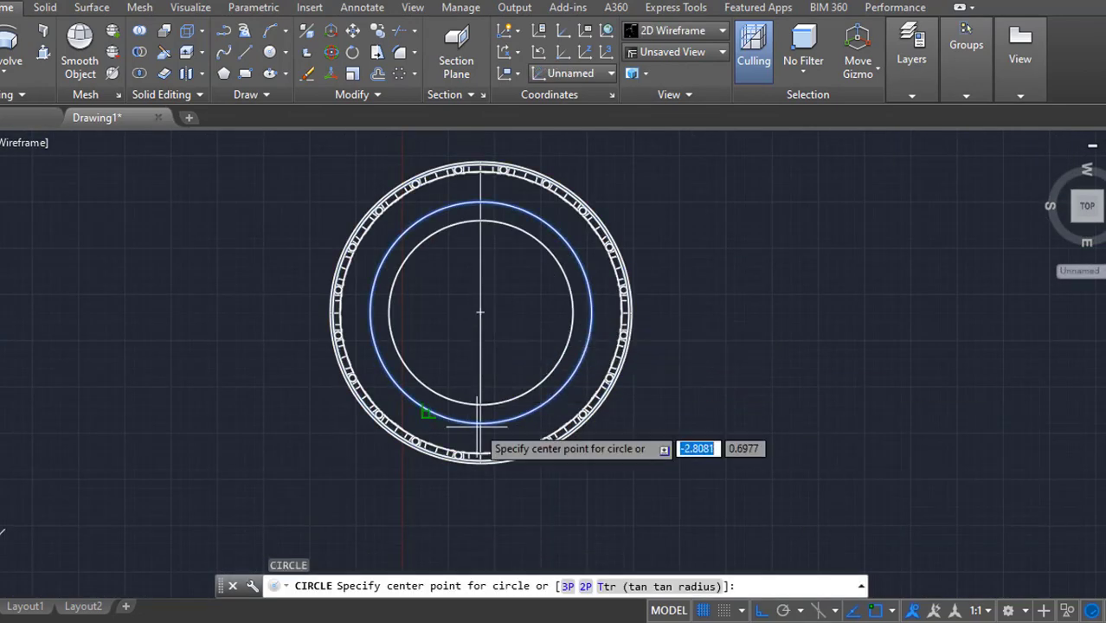
click(407, 303)
scroll(606, 364, up, 5)
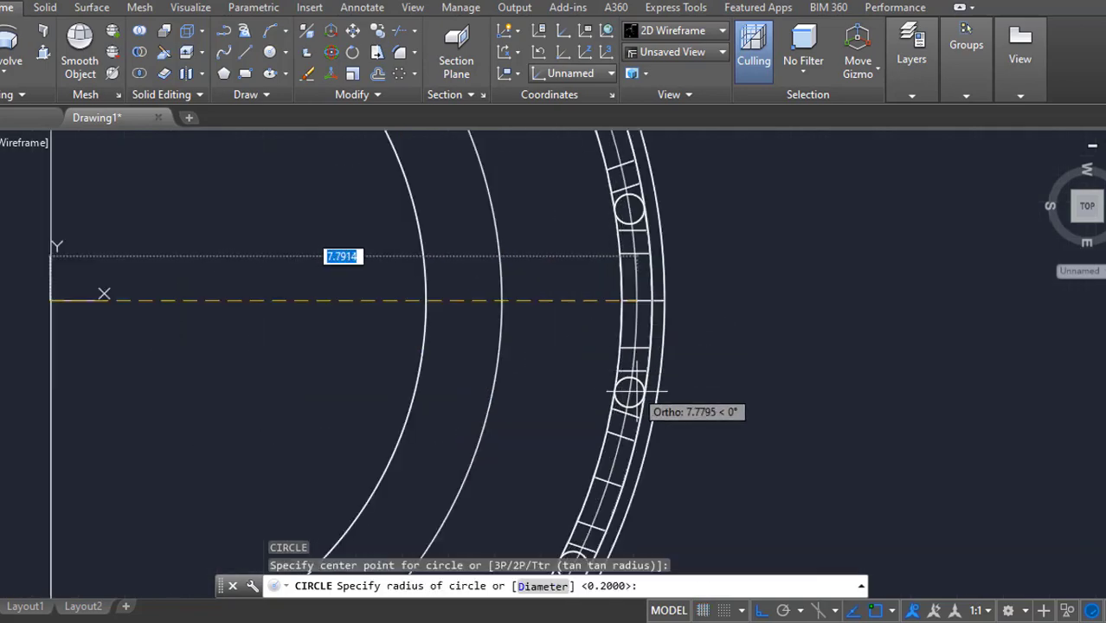
text(8)
key(Return)
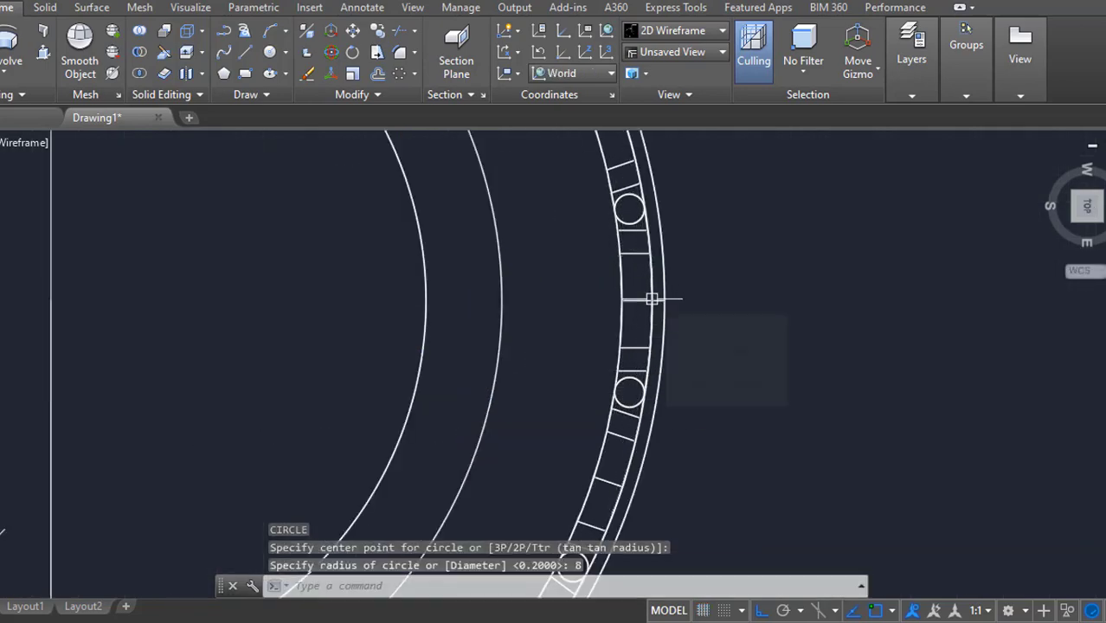
- View the top of the tower at a tilt and display it in the Realistic visual style
scroll(651, 299, down, 8)
shift+middle_drag(652, 300, 660, 218)
shift+middle_drag(659, 367, 659, 296)
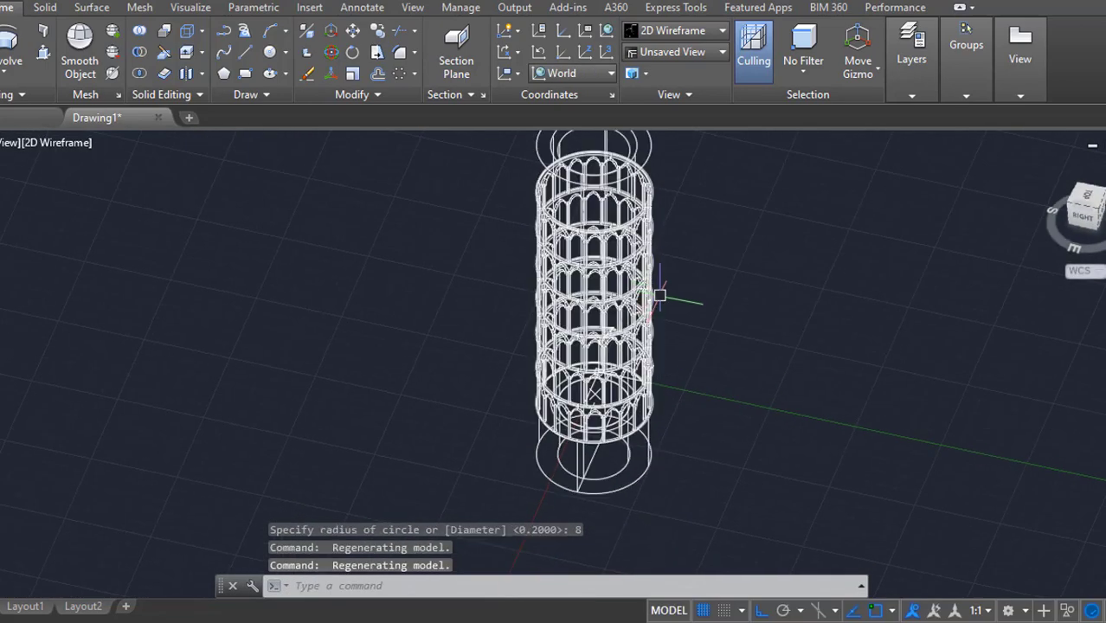
middle_drag(645, 156, 662, 359)
click(635, 226)
key(Escape)
scroll(655, 310, up, 5)
middle_drag(662, 317, 669, 294)
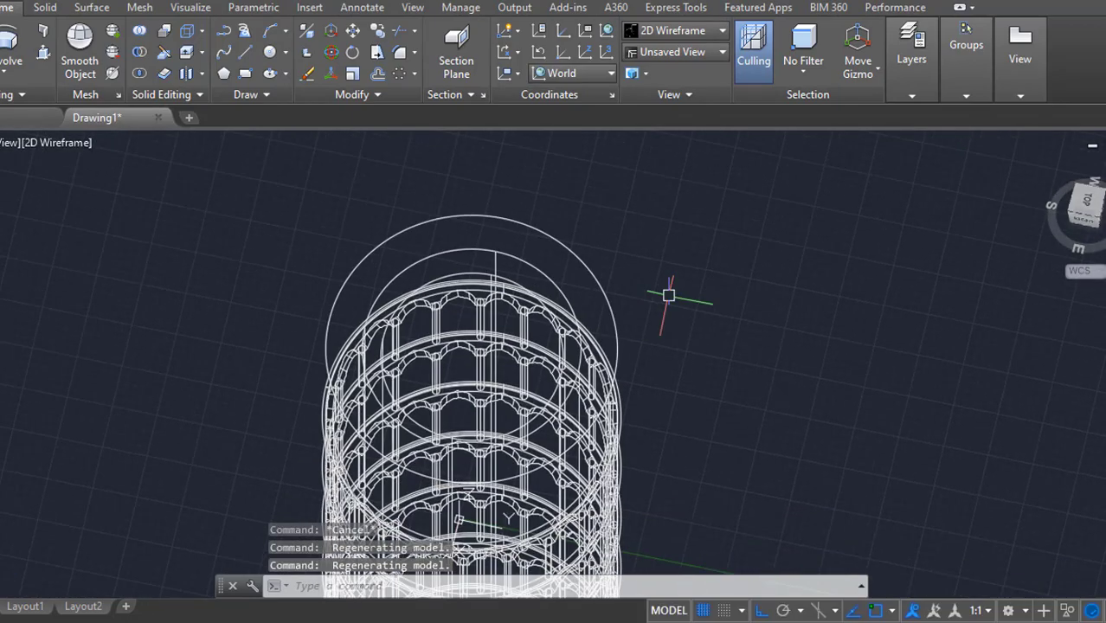
click(1099, 205)
shift+middle_drag(460, 459, 483, 351)
middle_drag(596, 160, 612, 292)
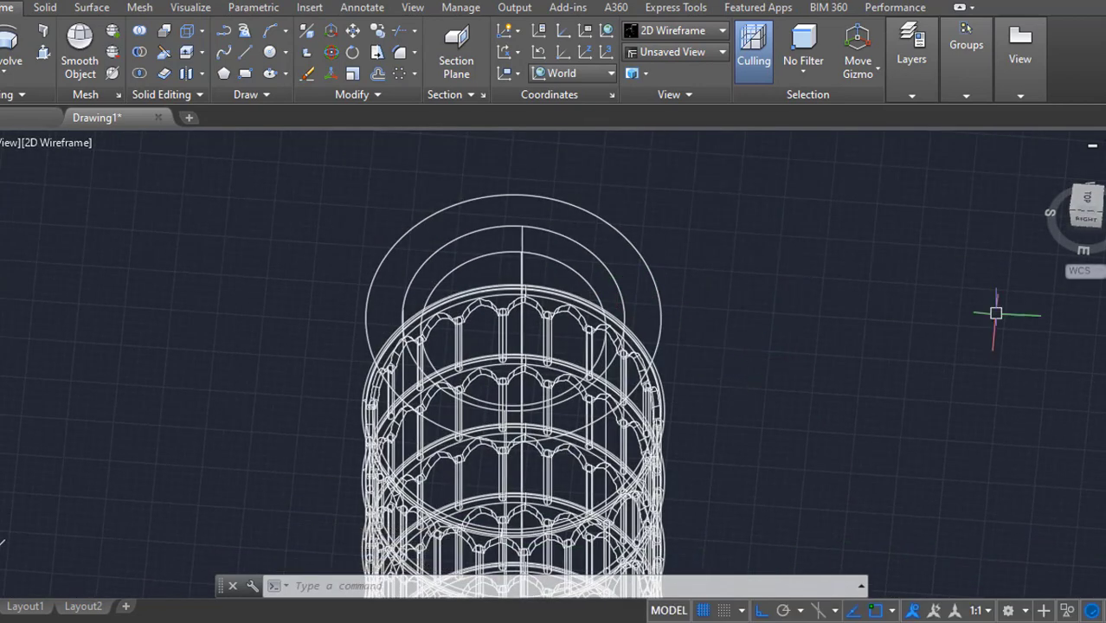
click(62, 144)
click(118, 248)
mouse_move(729, 405)
shift+middle_down()
mouse_move(736, 296)
mouse_move(725, 395)
shift+middle_up()
text(m)
key(Return)
key(Escape)
text(o)
key(Return)
scroll(468, 251, up, 3)
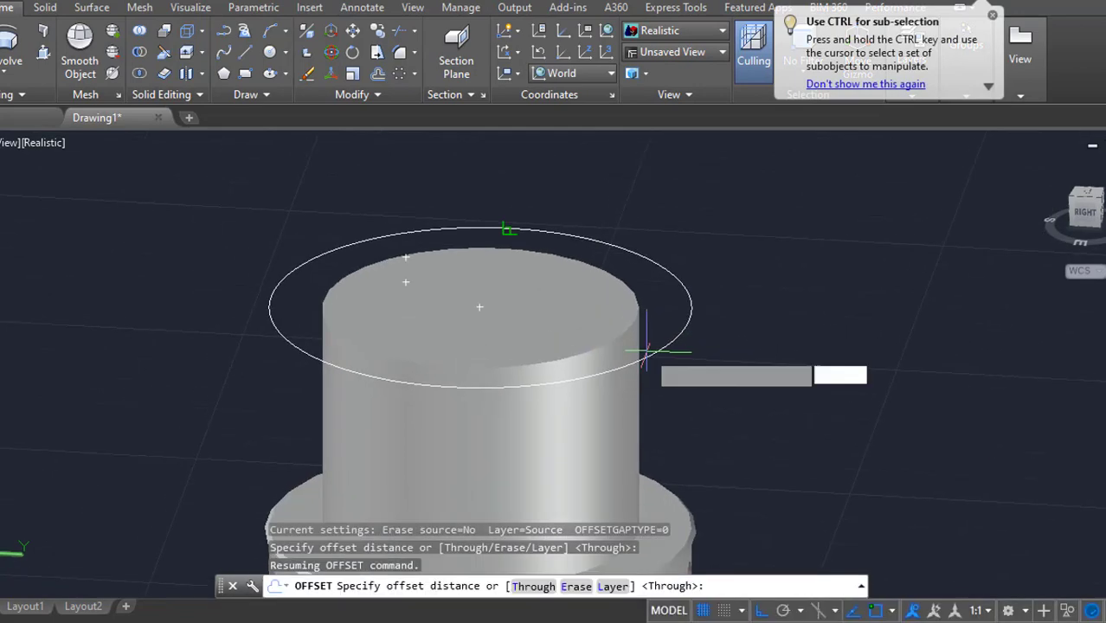
click(408, 290)
key(Escape)
- Draw a circle with a radius of 6 centered on the top face of the central shaft
text(c)
key(Return)
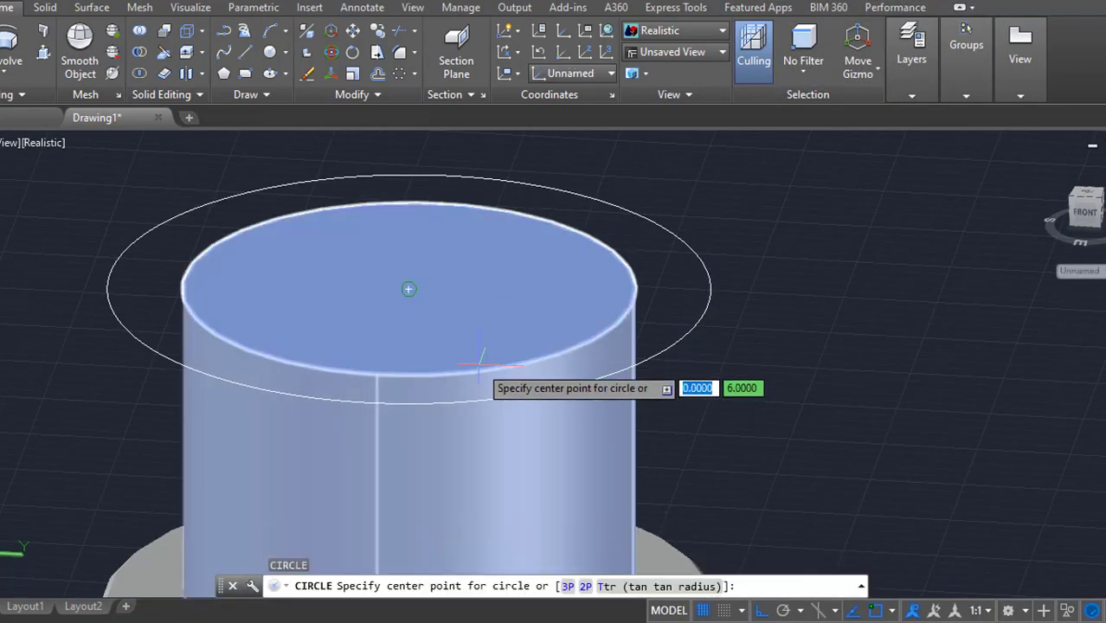
click(408, 289)
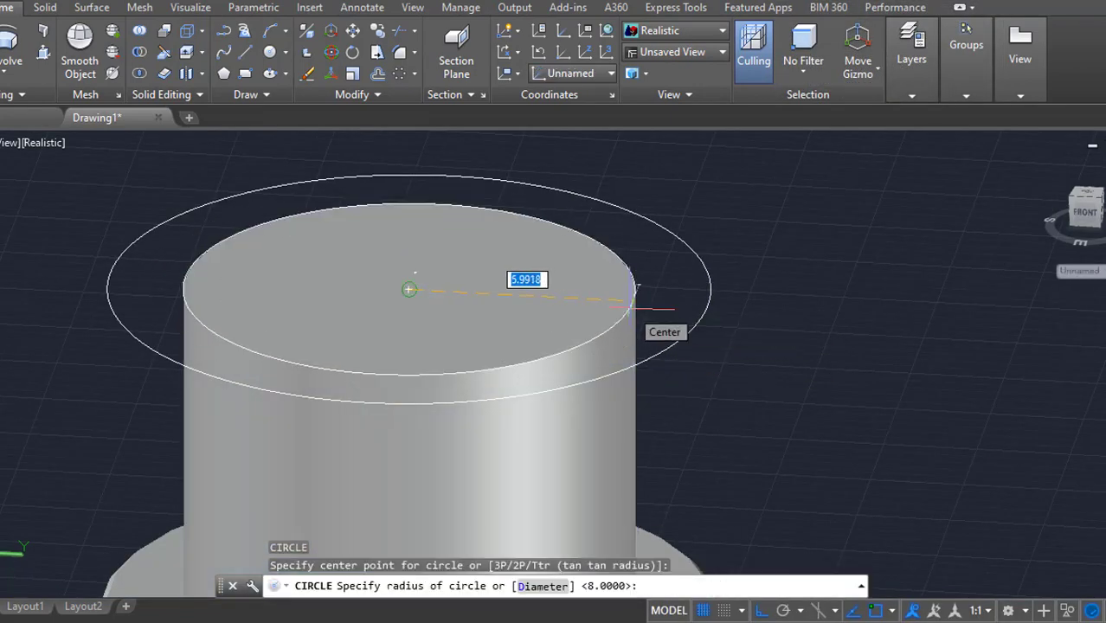
text(6)
key(Return)
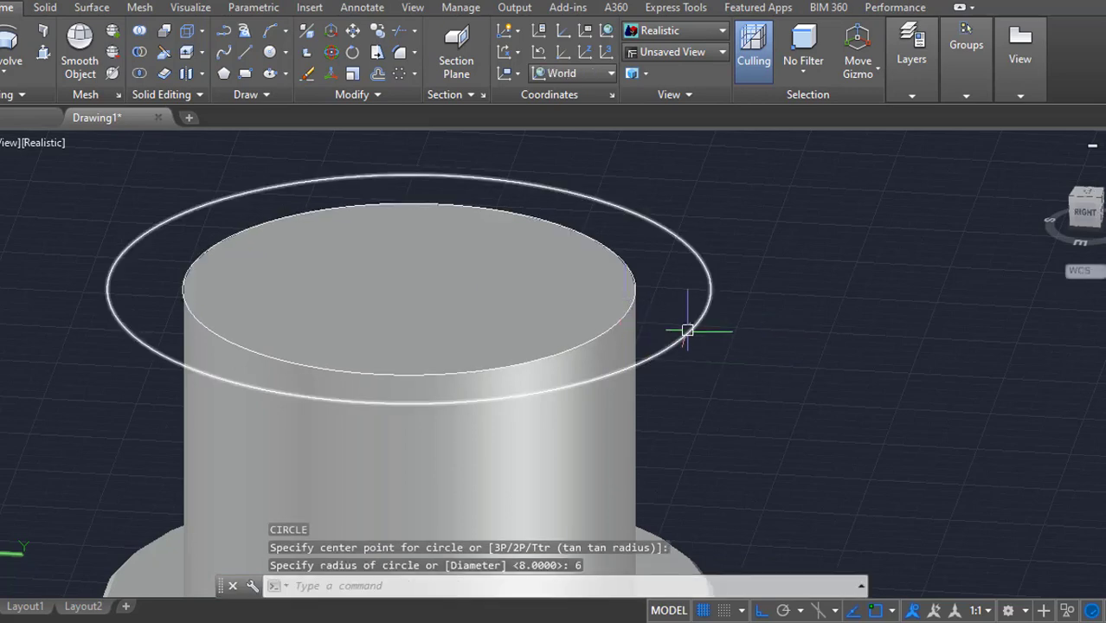
- Draw a small circle with a radius of 0.1 in the empty space beside the tower
scroll(721, 346, down, 2)
key(Return)
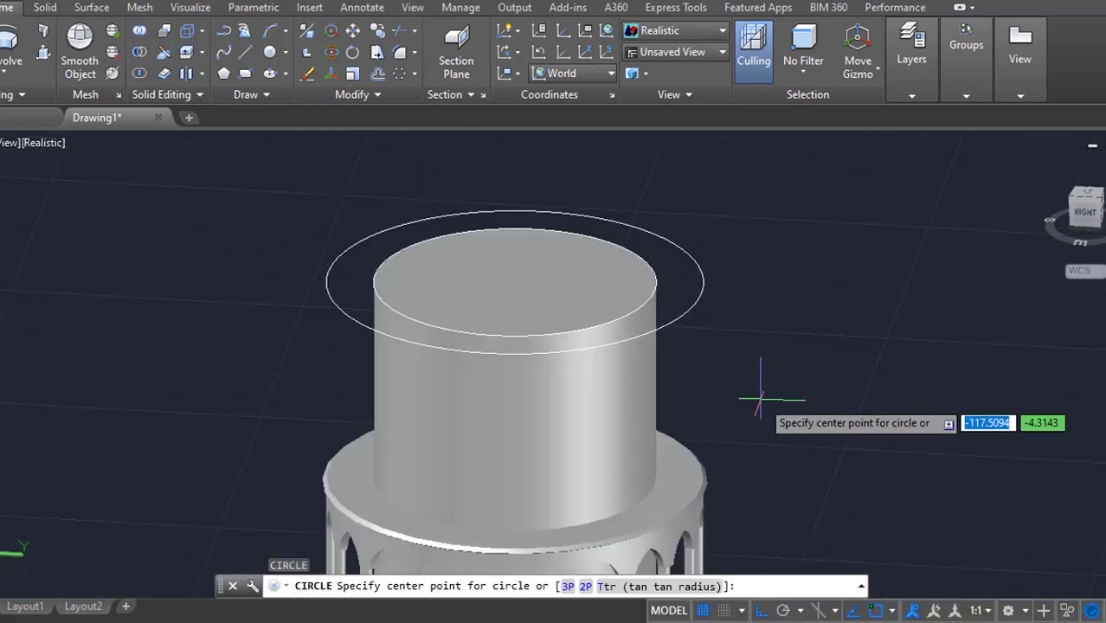
click(761, 396)
text(.1)
key(Return)
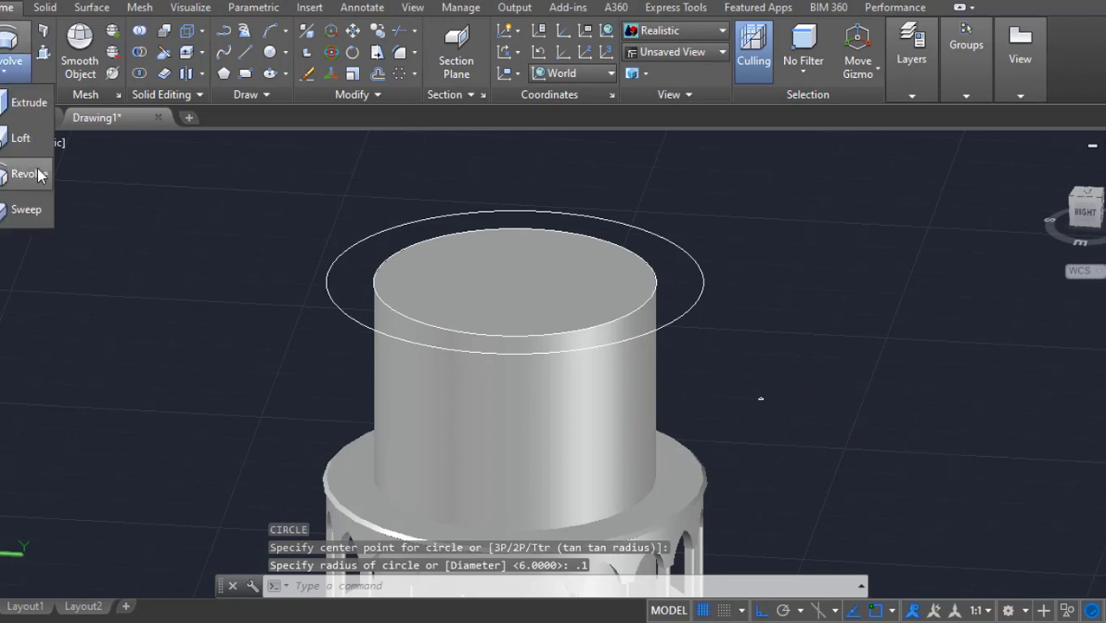
- Try to sweep the 0.1-radius circle along the 8-radius circle around the shaft's top
click(28, 209)
click(761, 398)
key(Return)
click(696, 303)
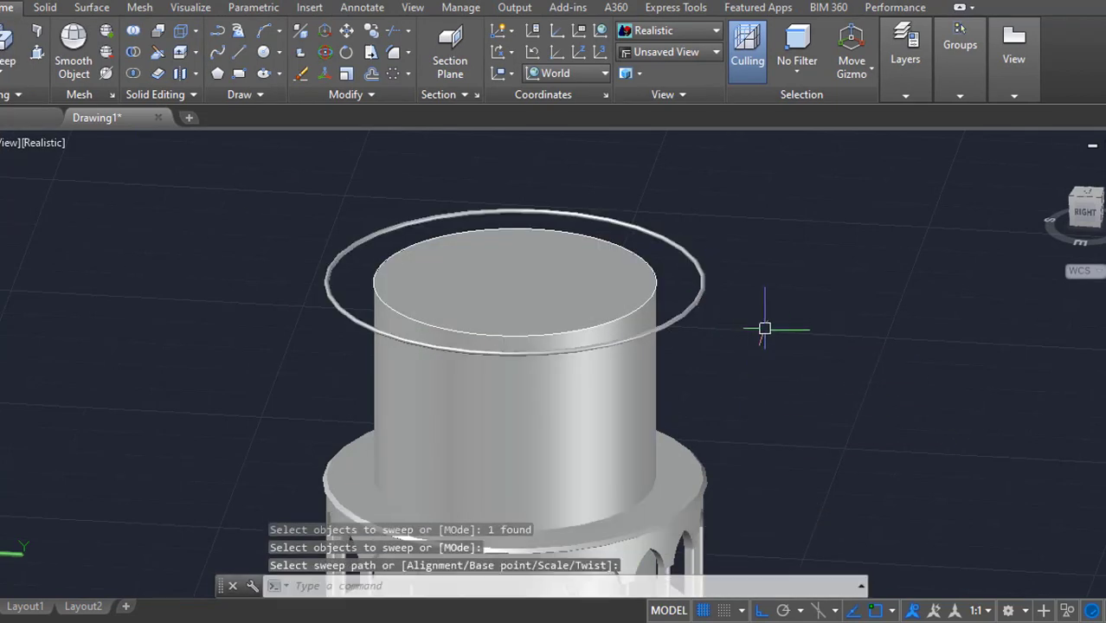
- Undo the sweep and copy the 0.1-radius circle a short distance beside the original
key(Return)
click(759, 399)
key(Return)
click(897, 424)
click(875, 427)
key(Escape)
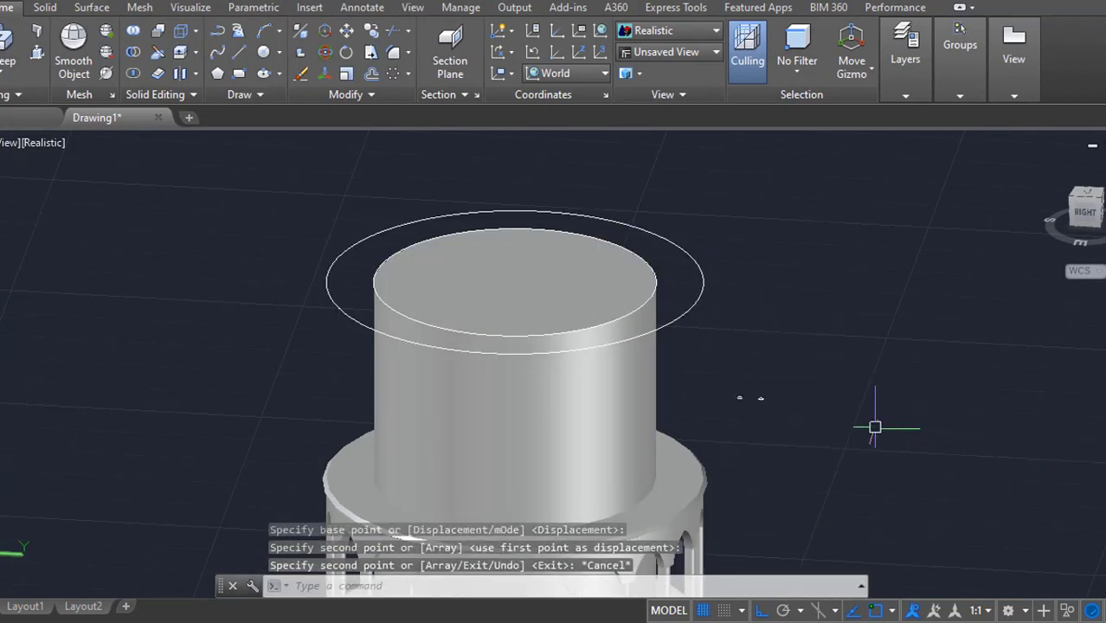
text(c)
key(Return)
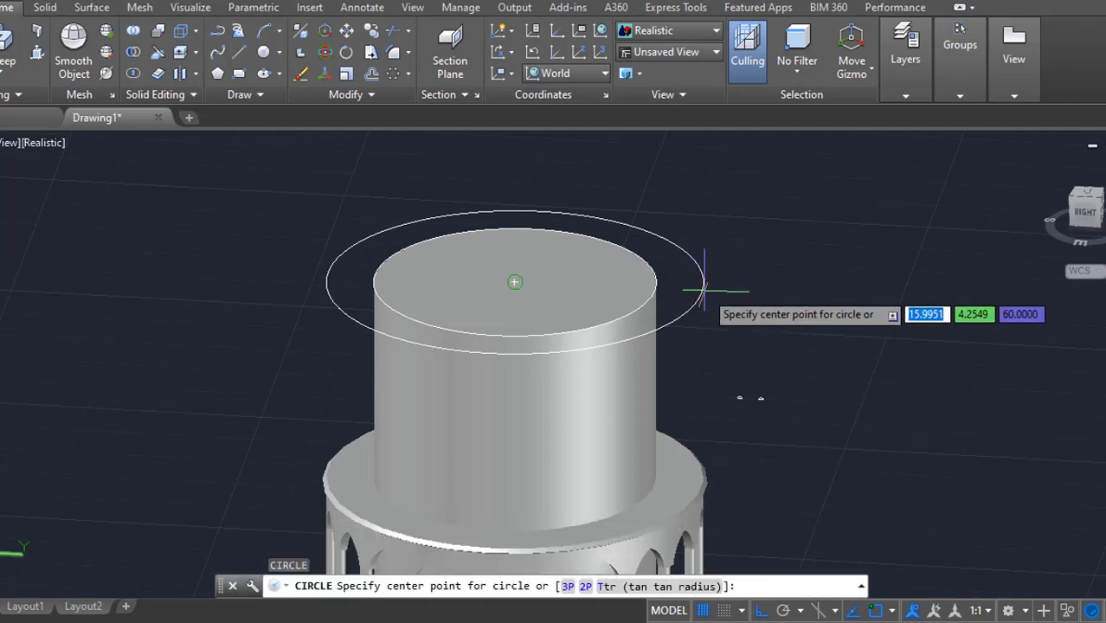
key(Escape)
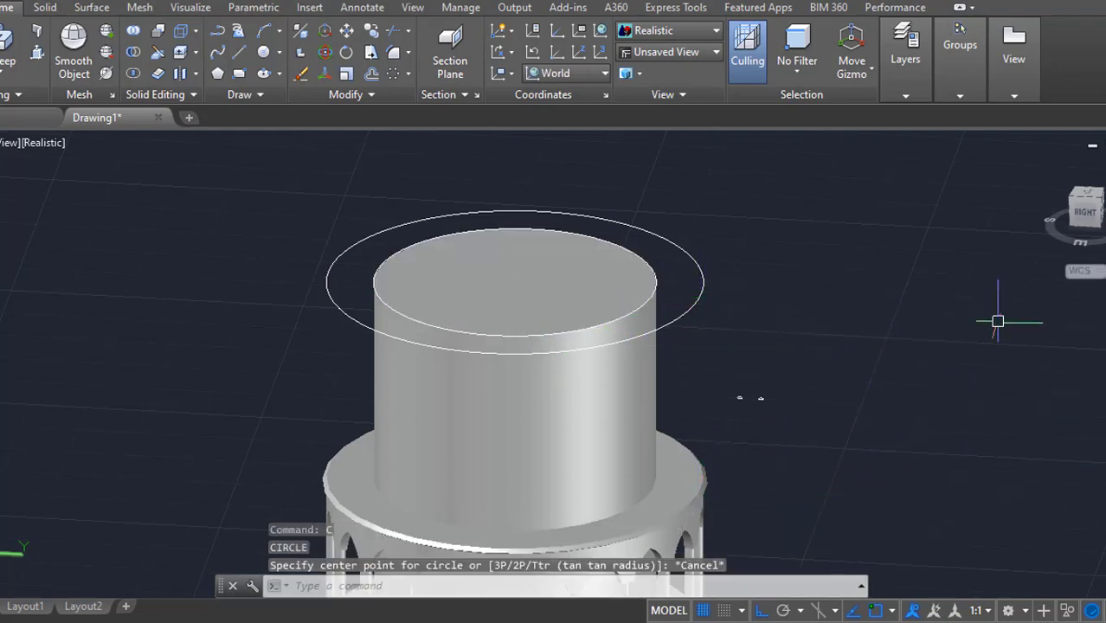
- Show the tower from the top, centered on the ledge around the shaft
scroll(997, 321, down, 5)
shift+middle_drag(992, 324, 687, 273)
scroll(930, 395, down, 3)
click(1088, 205)
scroll(511, 363, up, 5)
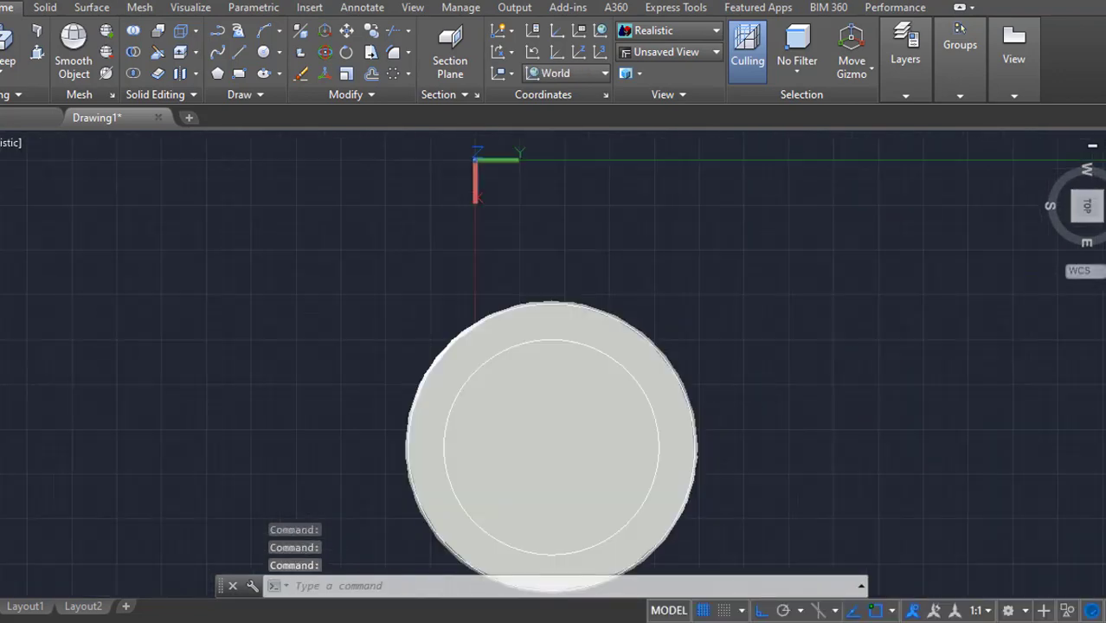
middle_drag(721, 445, 662, 370)
scroll(662, 370, up, 1)
- Try to draw a circle with a radius of 0.5 on the ledge between the shaft and the outer edge
text(c)
key(Return)
scroll(664, 371, up, 1)
click(581, 373)
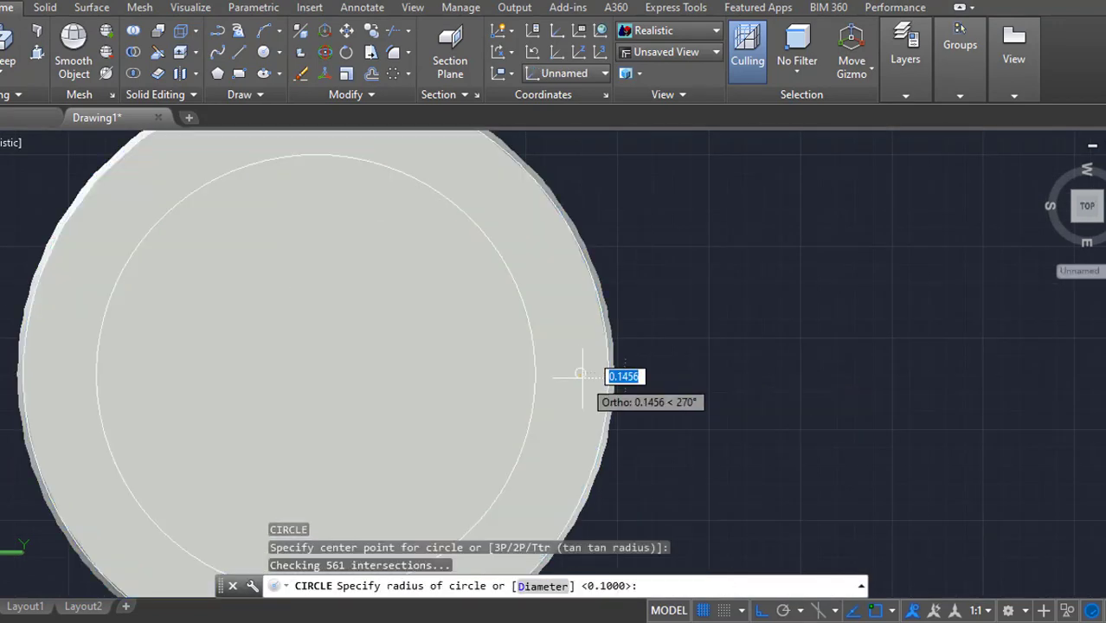
text(.5)
key(Return)
scroll(588, 380, down, 2)
- Draw a circle with a radius of 0.1 on the ledge between the shaft and the outer edge
key(Return)
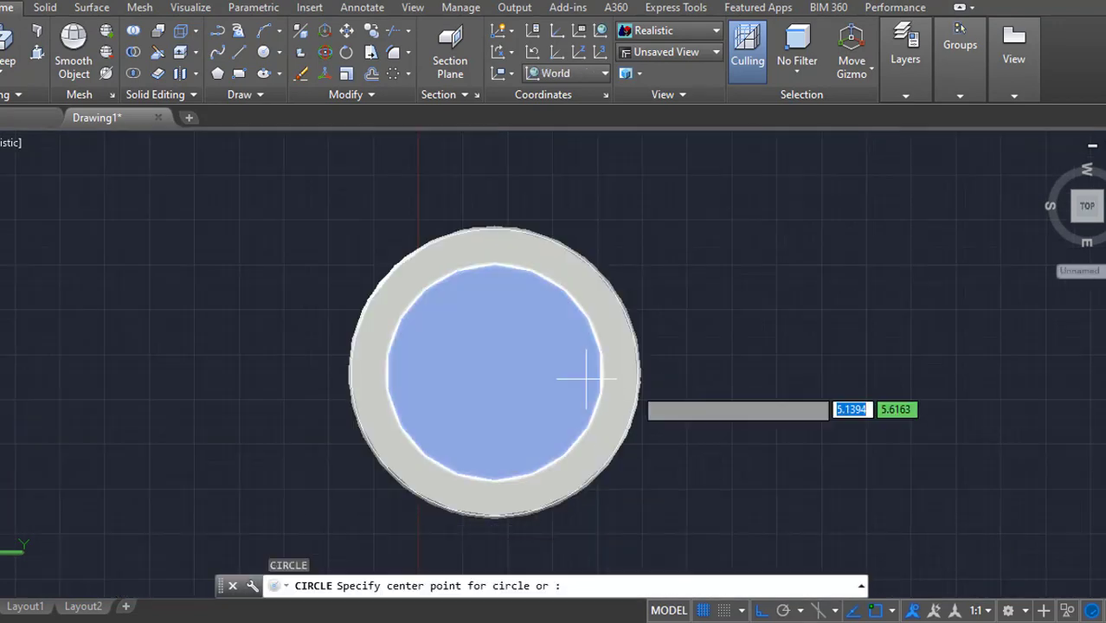
scroll(605, 364, up, 4)
click(619, 339)
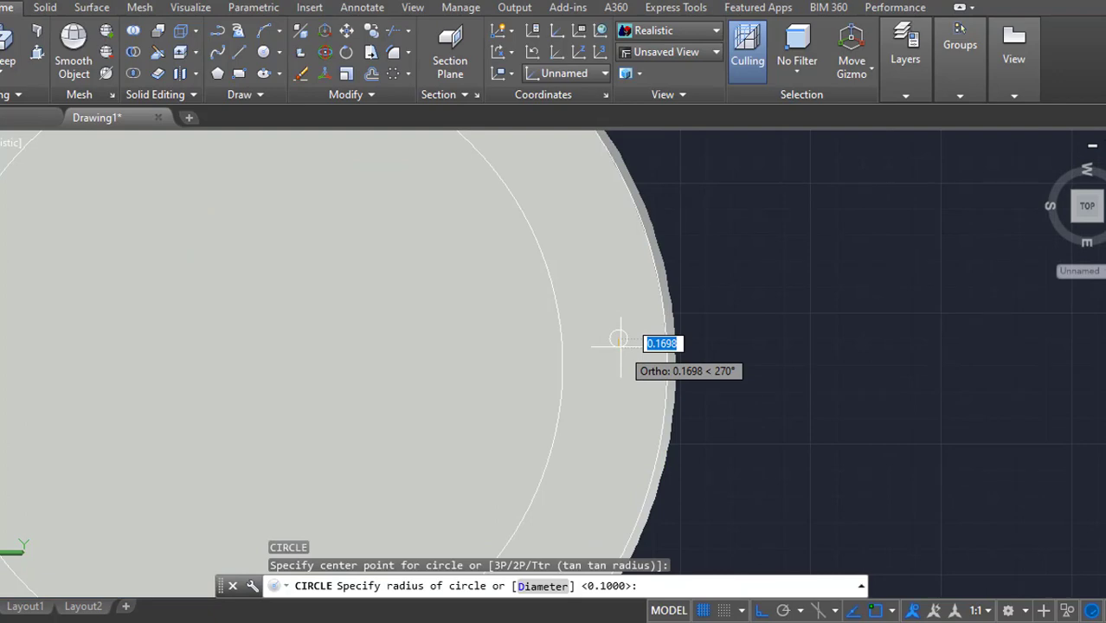
text(.15)
key(BackSpace)
key(Return)
- Extrude the small circle on the ledge 1.2 units up into a railing post
scroll(680, 425, down, 7)
shift+middle_drag(945, 515, 646, 402)
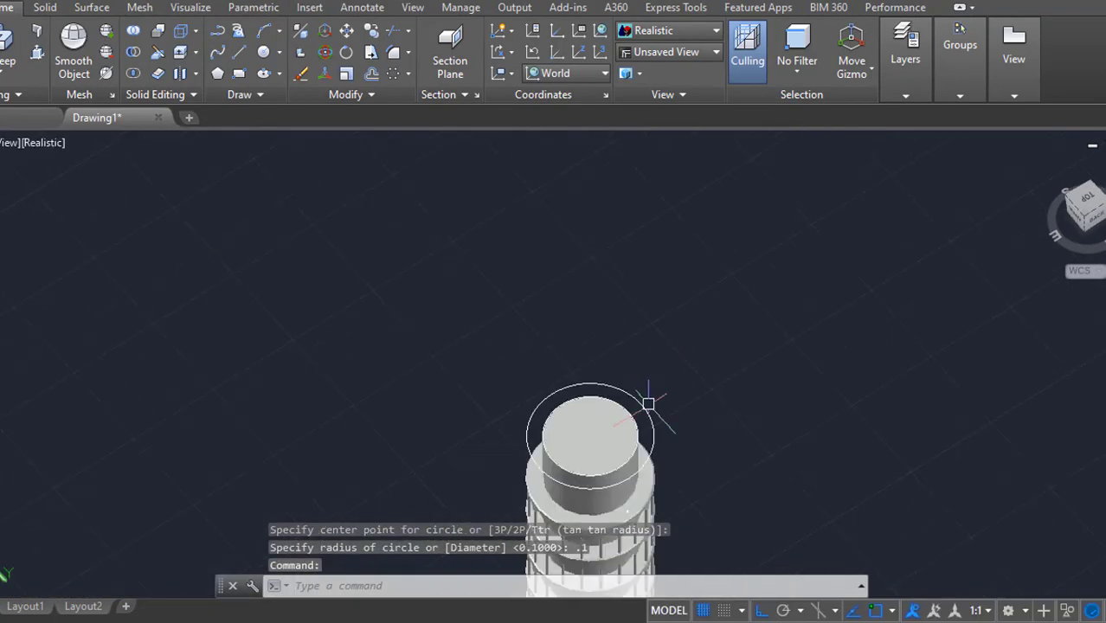
shift+middle_drag(693, 553, 698, 484)
text(ext)
key(Return)
scroll(614, 489, up, 6)
click(670, 452)
key(Return)
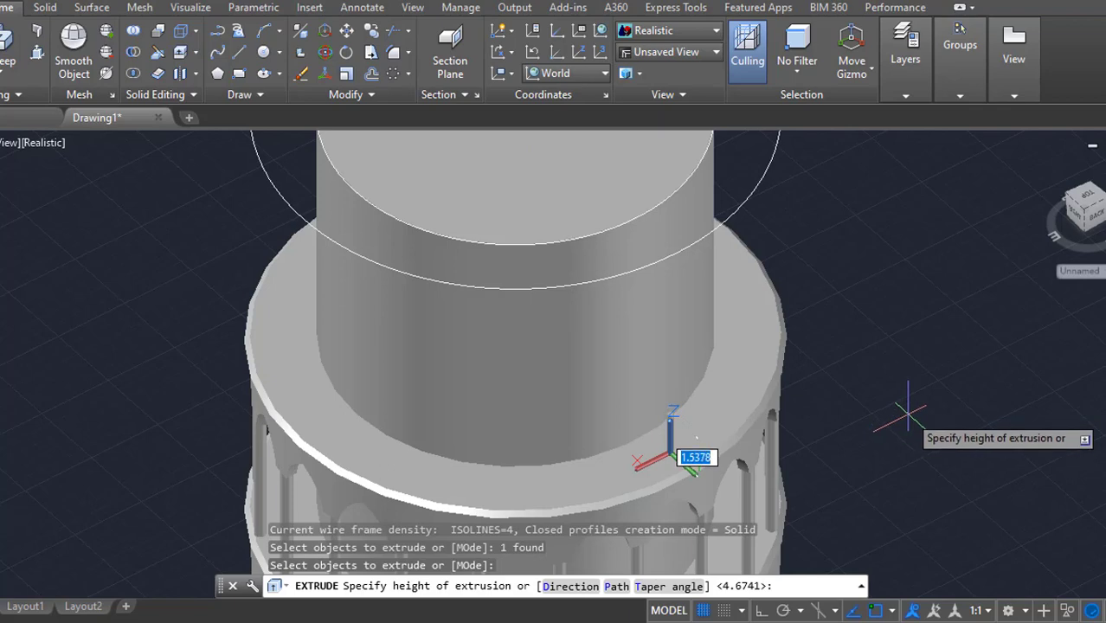
key(Return)
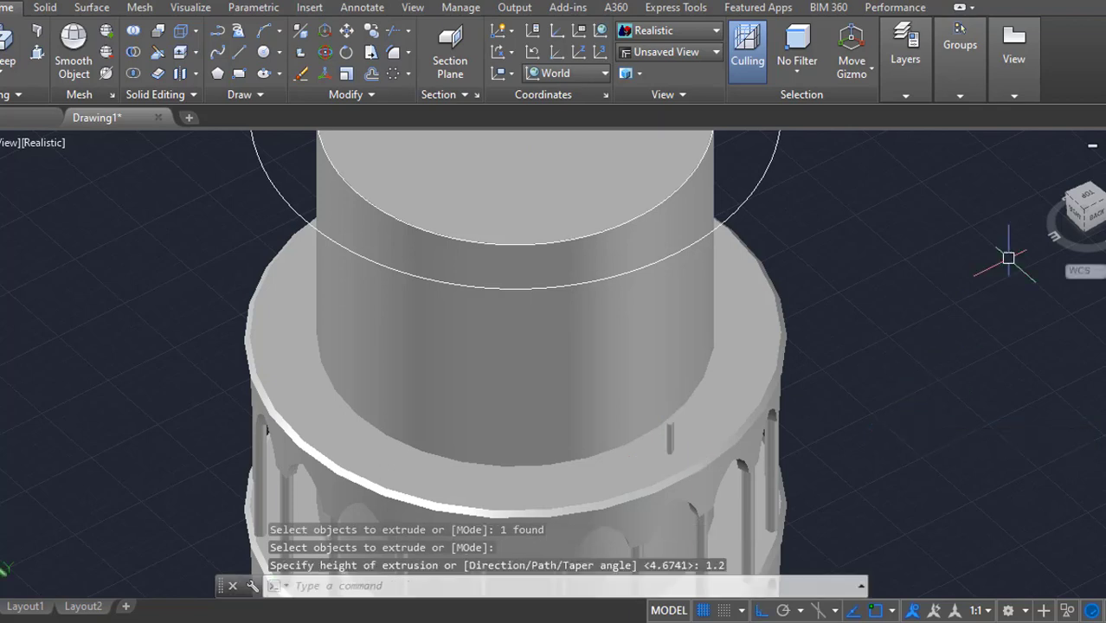
- Move the railing post about 0.85 units outward, toward the outer edge of the ledge
click(1081, 198)
scroll(437, 376, up, 7)
text(m)
key(Return)
scroll(347, 363, up, 3)
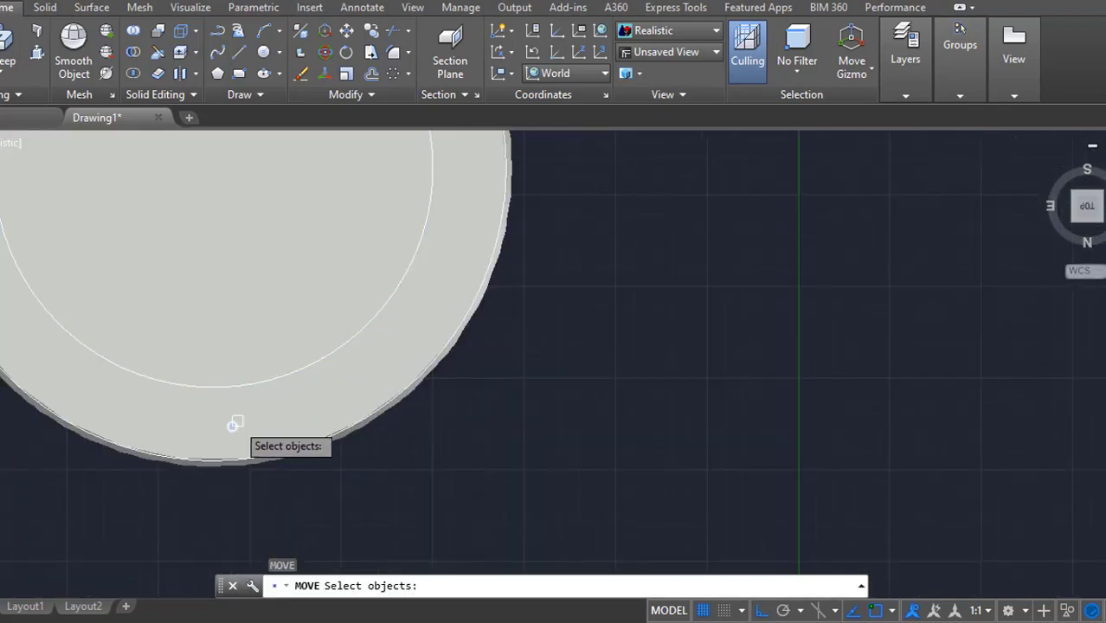
click(237, 422)
key(Return)
click(612, 240)
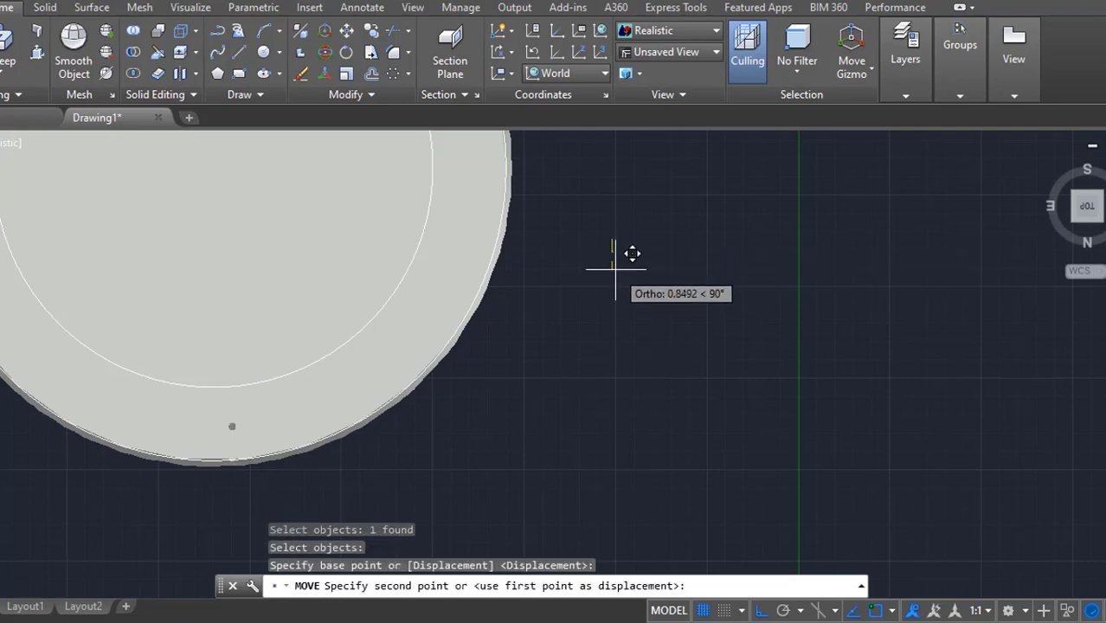
click(614, 268)
- Move the 8-radius circle straight down from the shaft's top to just above the ledge, near the post's top
shift+middle_drag(467, 412, 743, 334)
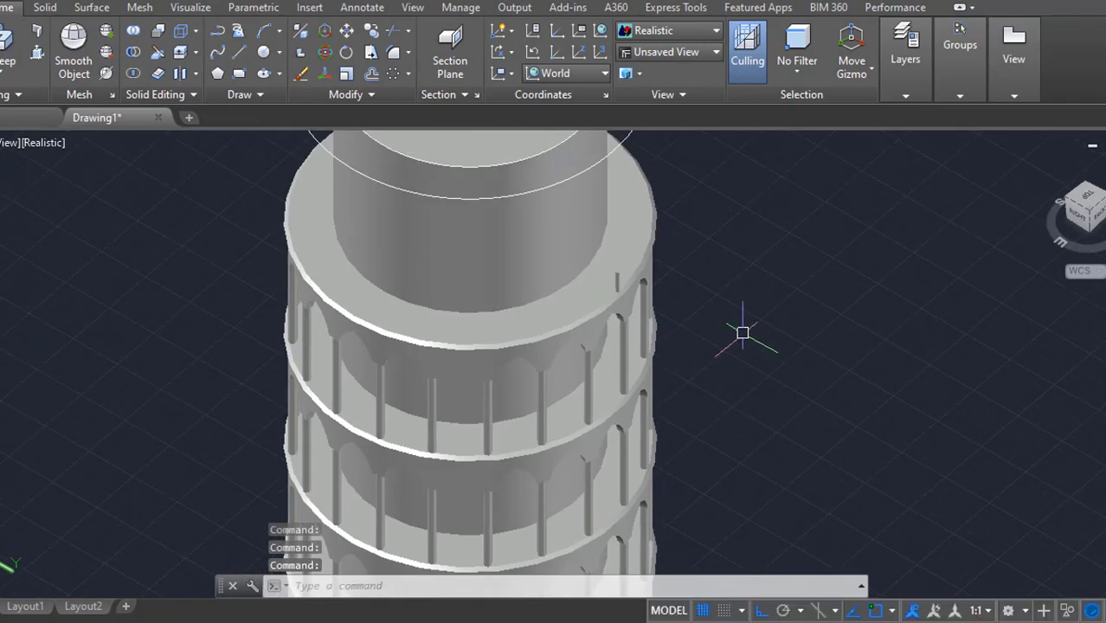
text(m)
key(Return)
click(623, 140)
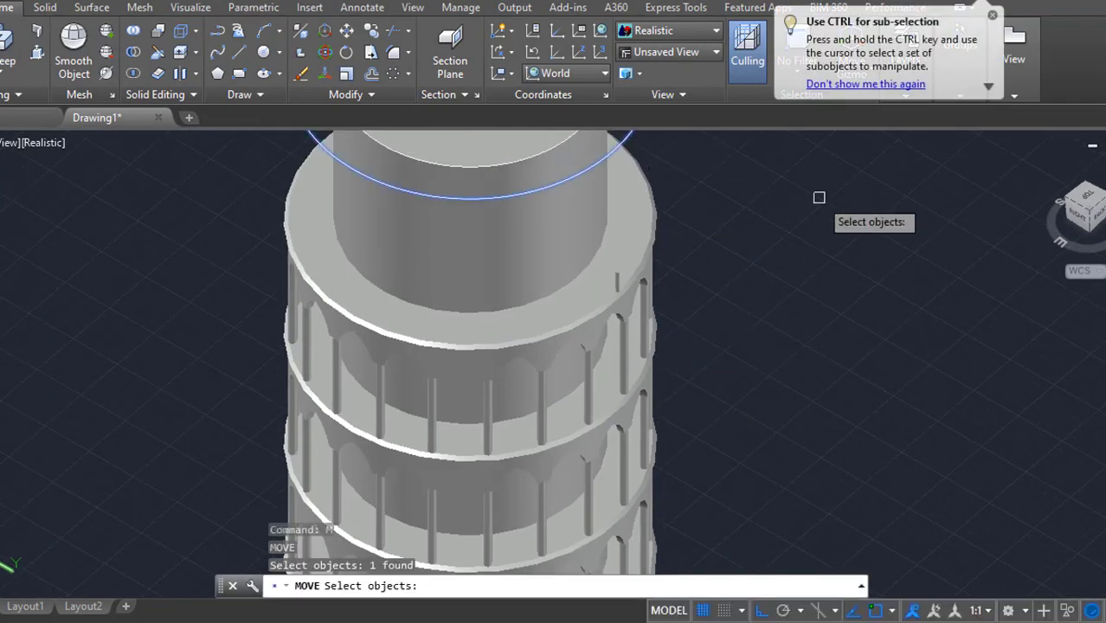
click(835, 301)
- Sweep one of the 0.1-radius circles beside the tower along the 8-radius circle to form a handrail ring
scroll(669, 367, down, 5)
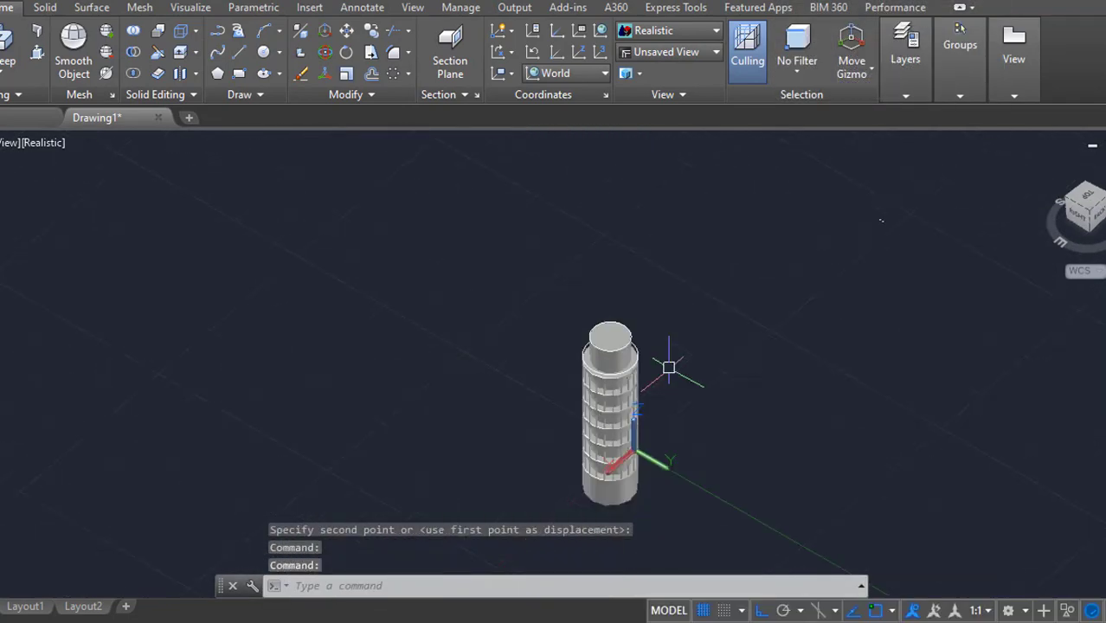
middle_drag(821, 276, 696, 280)
click(8, 48)
click(760, 226)
scroll(516, 380, up, 7)
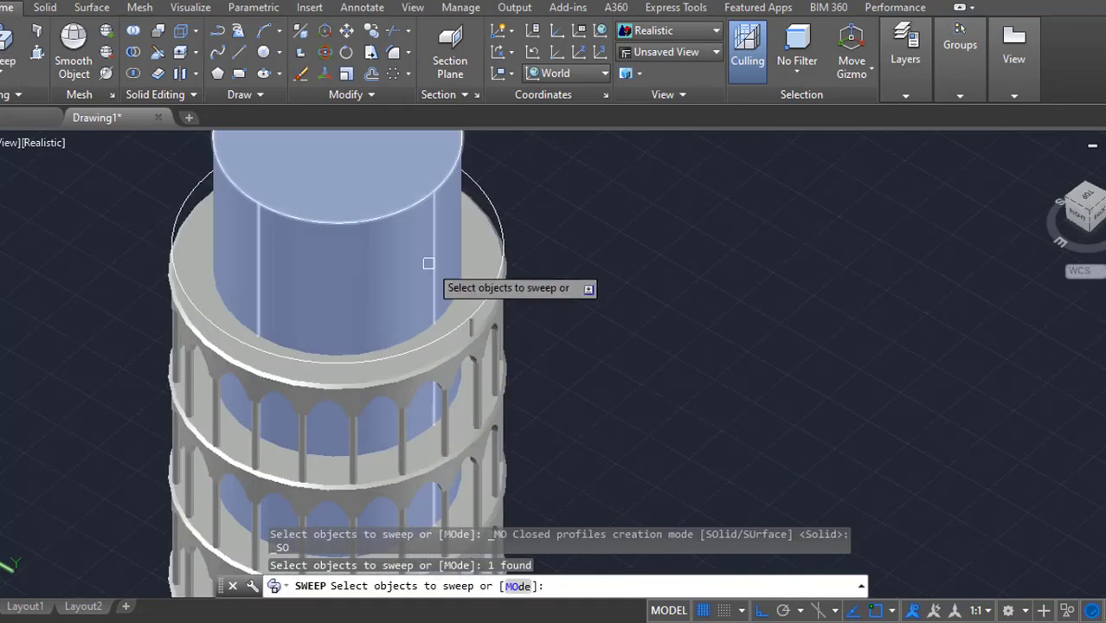
key(Return)
click(499, 206)
- Move the handrail ring slightly down onto the top of the railing post
scroll(469, 329, up, 5)
text(m)
key(Return)
click(489, 236)
key(Return)
scroll(622, 267, up, 3)
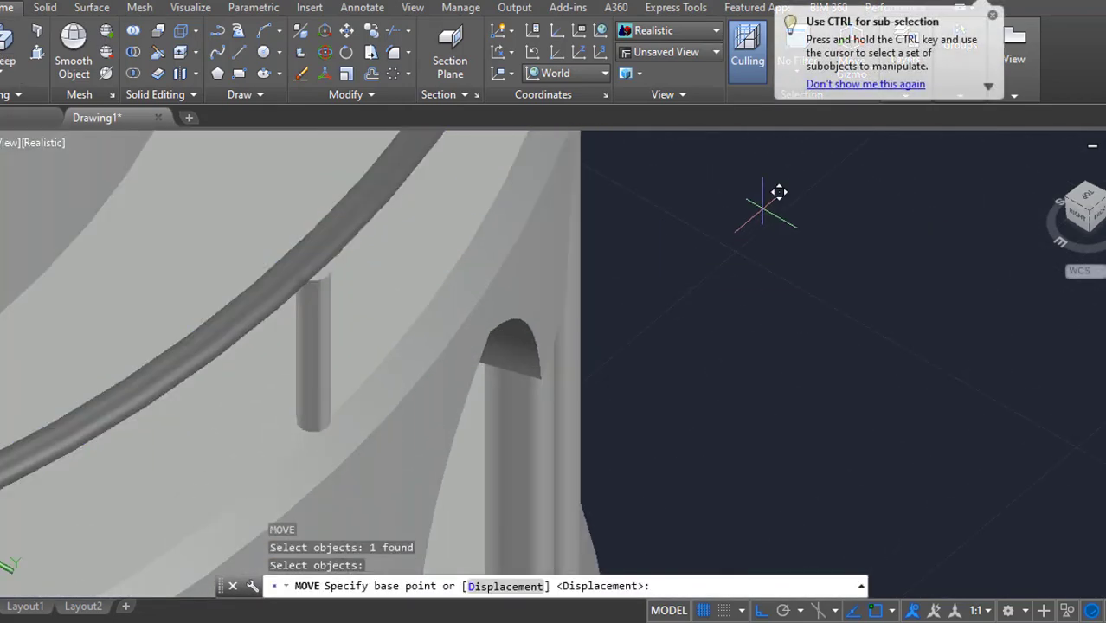
click(763, 208)
click(764, 238)
- Switch to the 2D Wireframe visual style and view the railing post from the top
scroll(707, 310, down, 4)
click(39, 141)
click(97, 172)
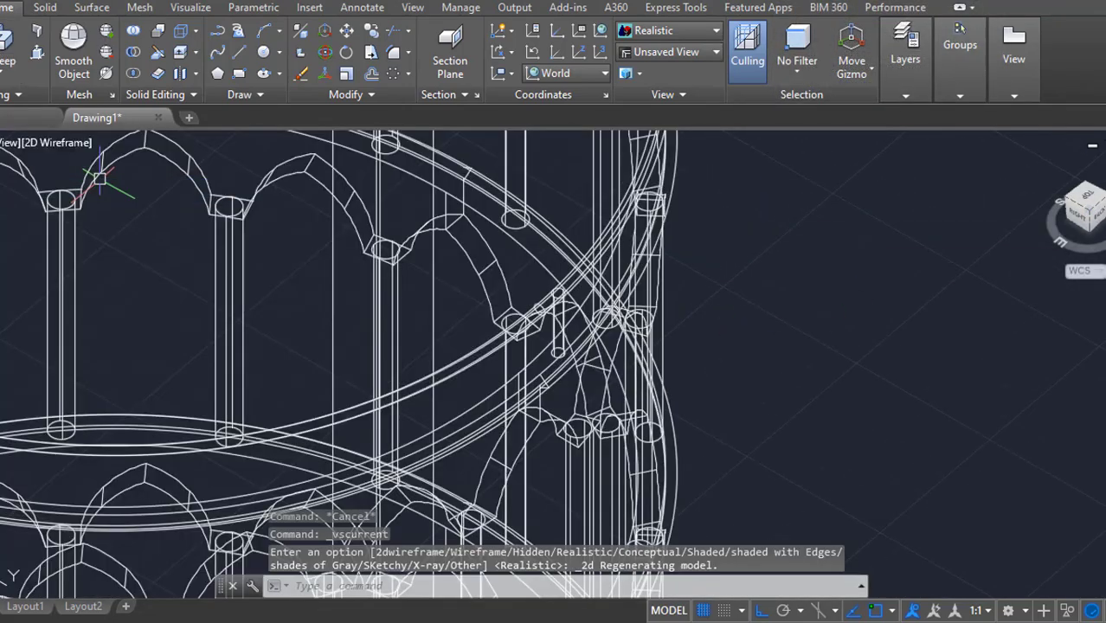
click(1087, 199)
scroll(580, 381, up, 8)
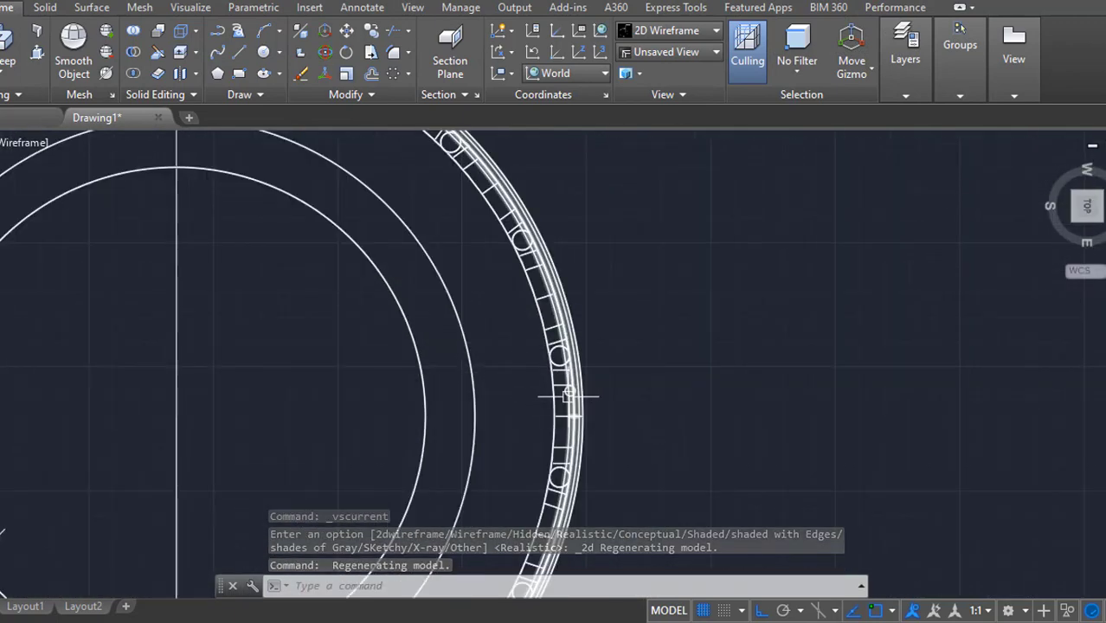
- Create a polar array of the railing post around the tower's axis with 40 items over 360 degrees
click(391, 75)
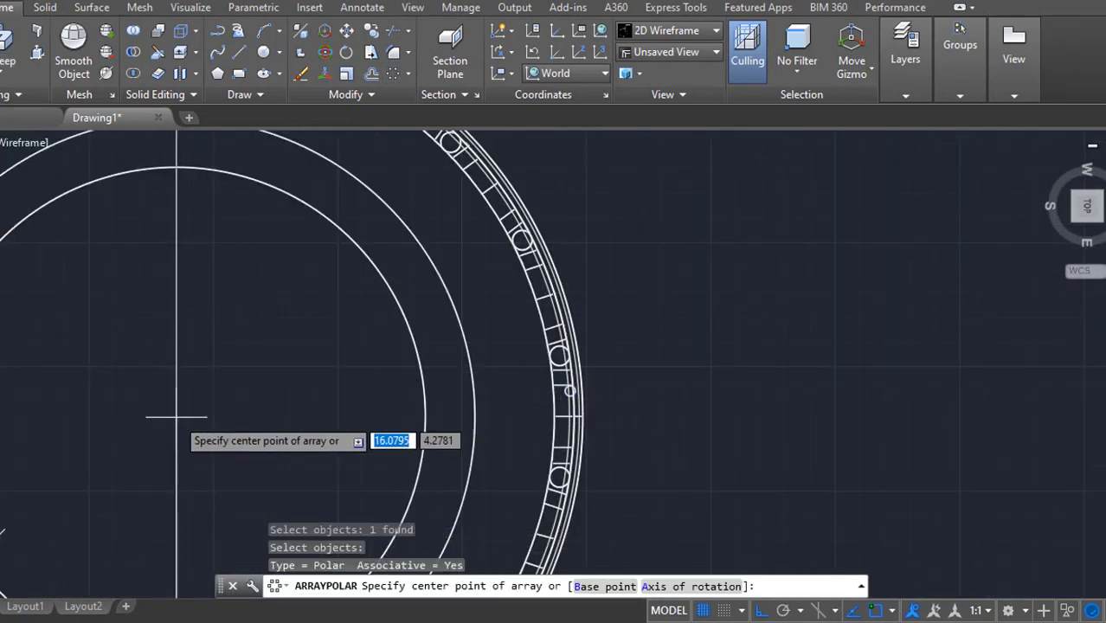
click(176, 417)
scroll(622, 246, down, 4)
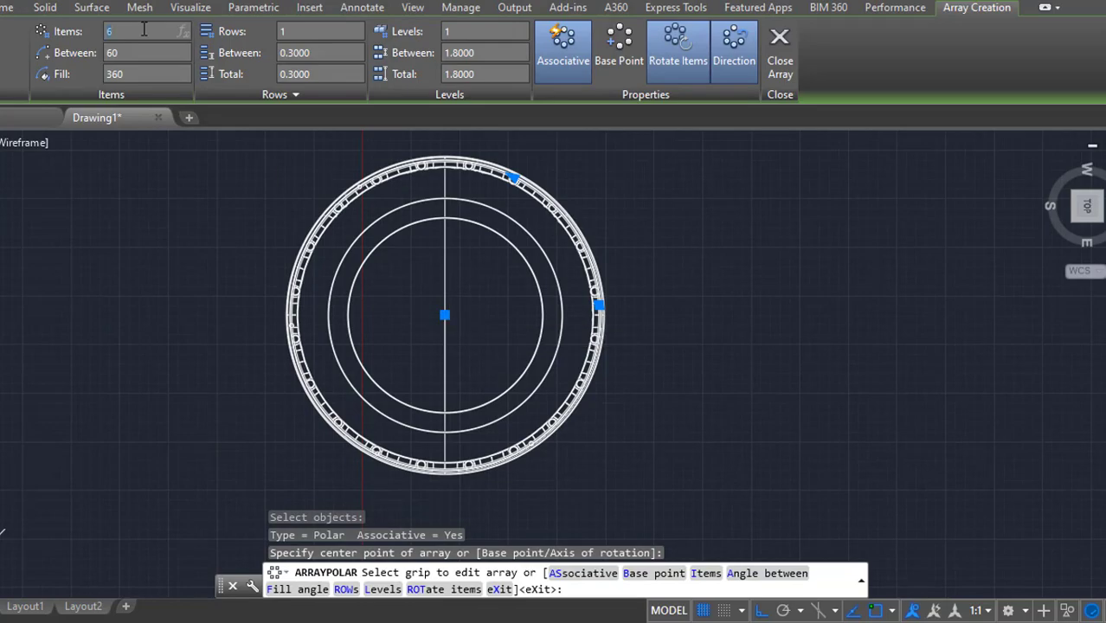
shift+middle_drag(540, 478, 554, 433)
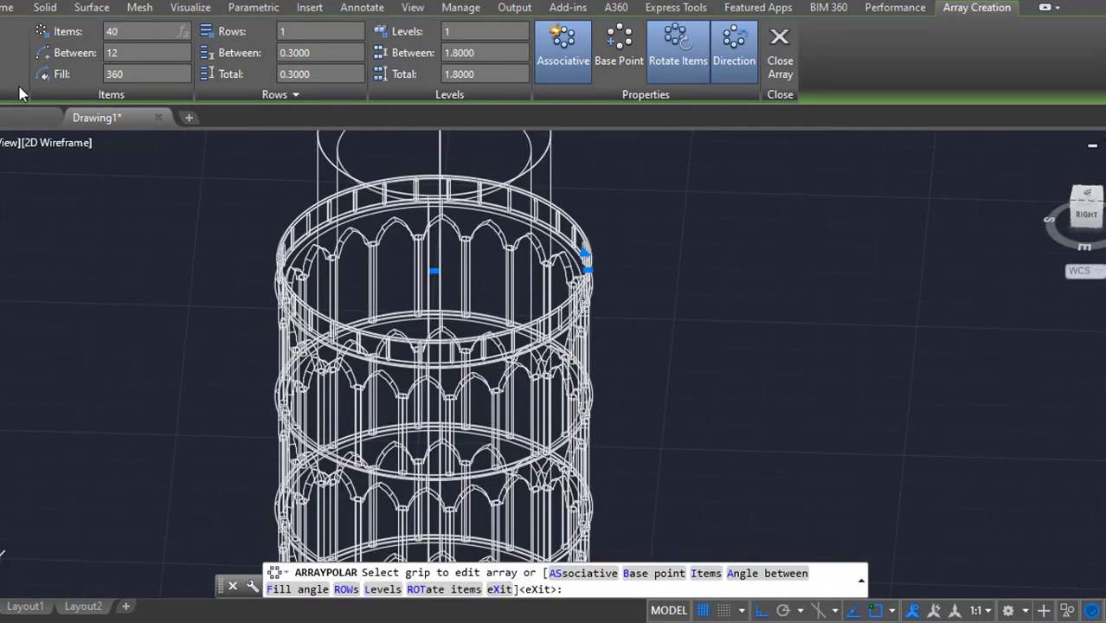
key(Return)
- Return to the Realistic visual style and view the tower from the top
shift+middle_drag(662, 316, 623, 372)
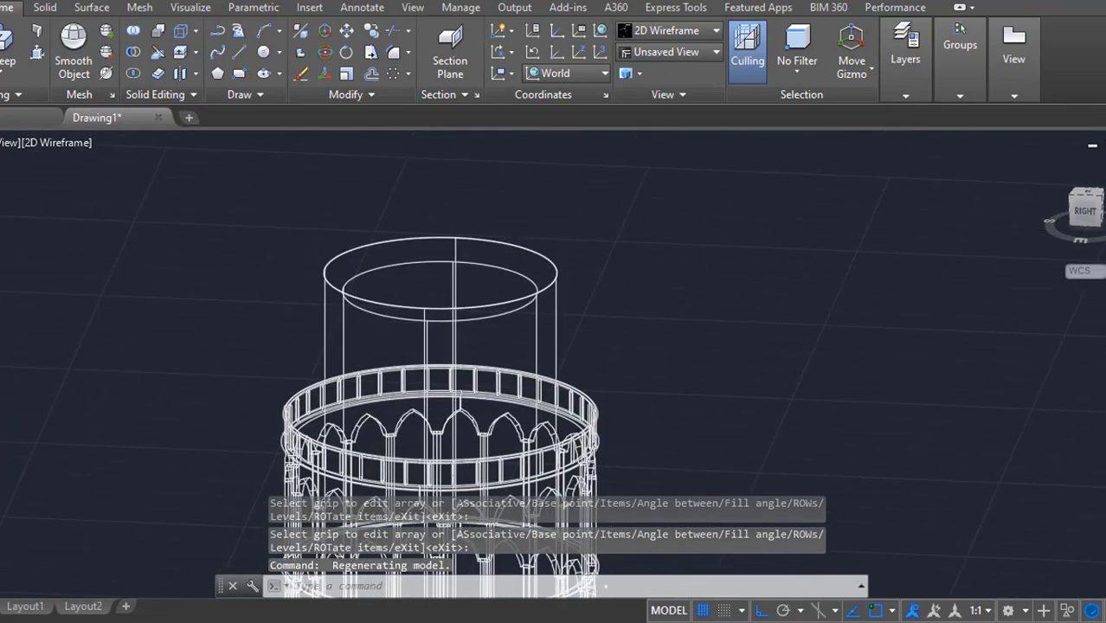
scroll(543, 272, up, 2)
click(52, 142)
click(87, 245)
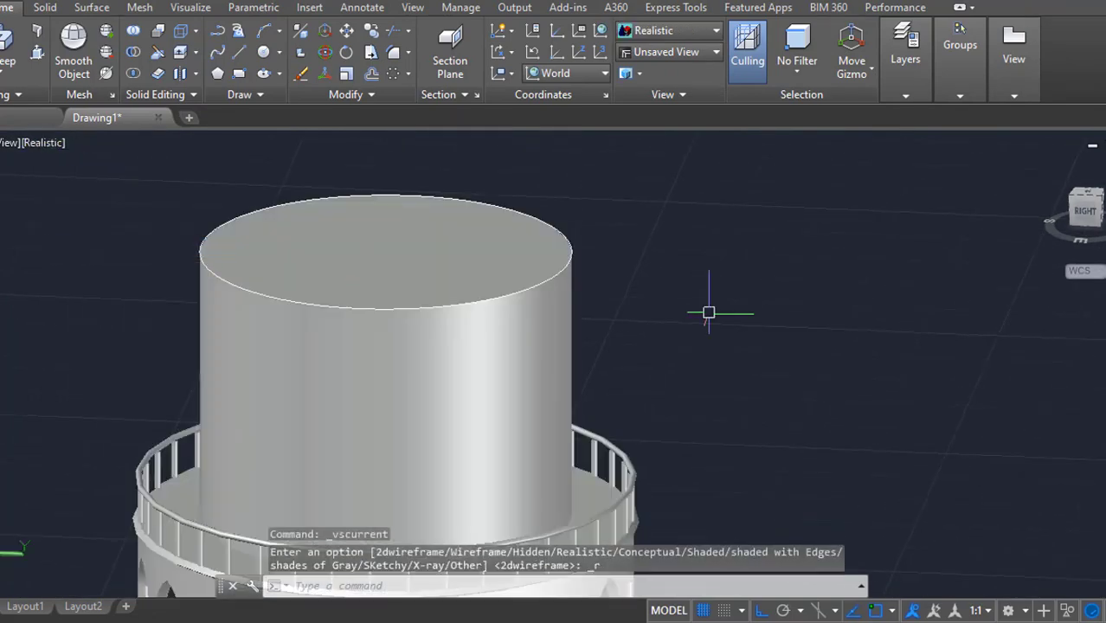
click(1087, 193)
scroll(530, 281, down, 10)
scroll(503, 489, up, 11)
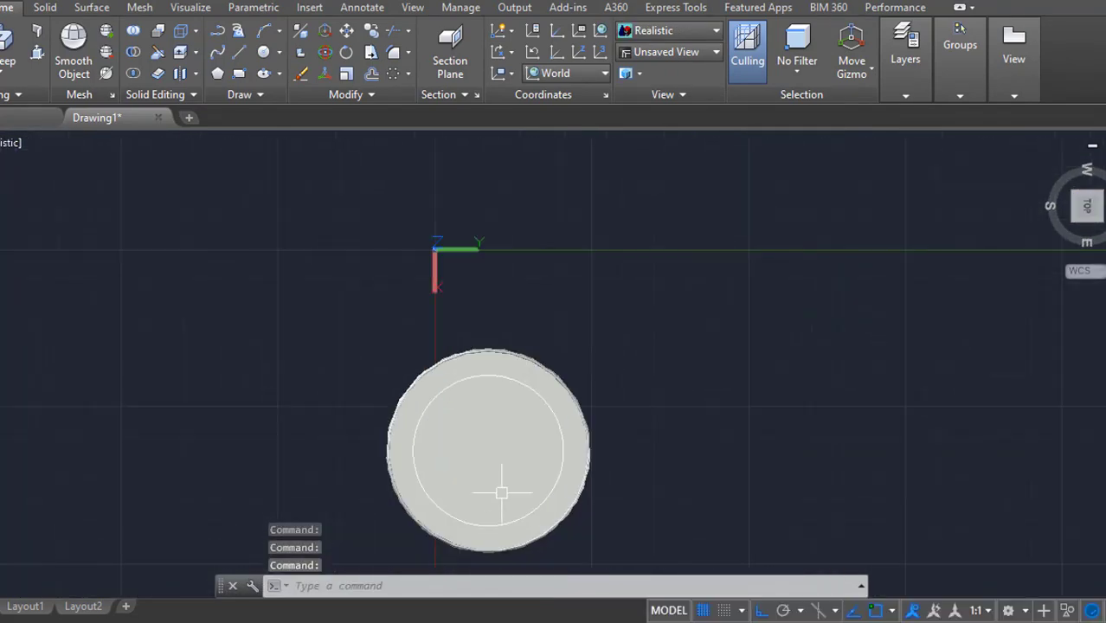
- Draw a circle with a radius of 0.1 on the tower's top face, near the edge of the upper section
text(c)
key(Return)
click(504, 344)
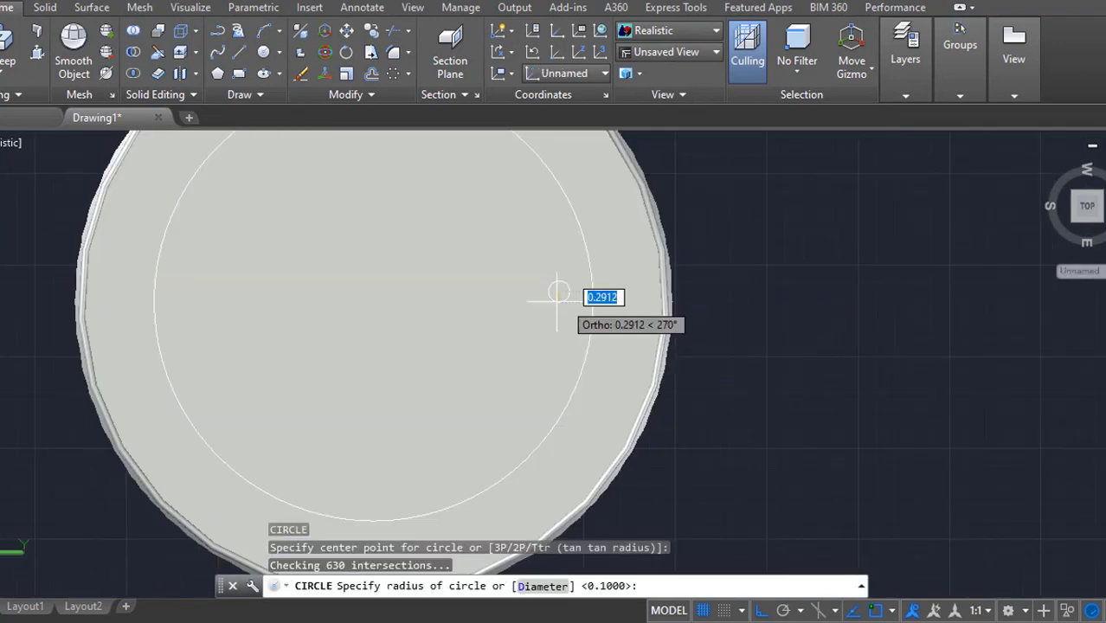
scroll(557, 299, up, 2)
text(.1)
key(Return)
text(m)
key(Return)
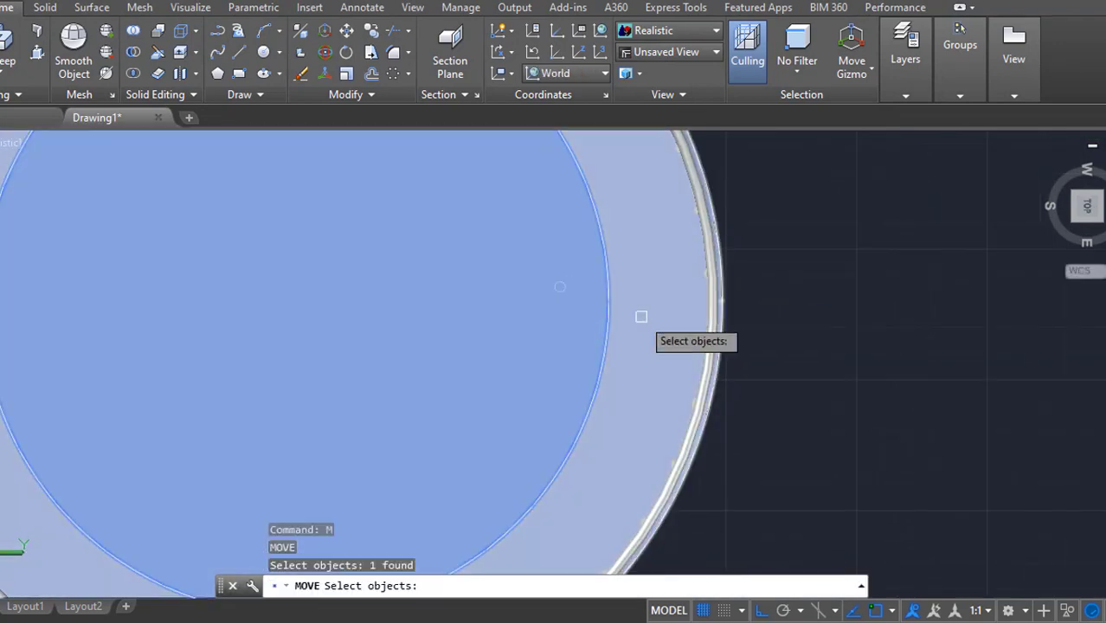
scroll(710, 285, up, 6)
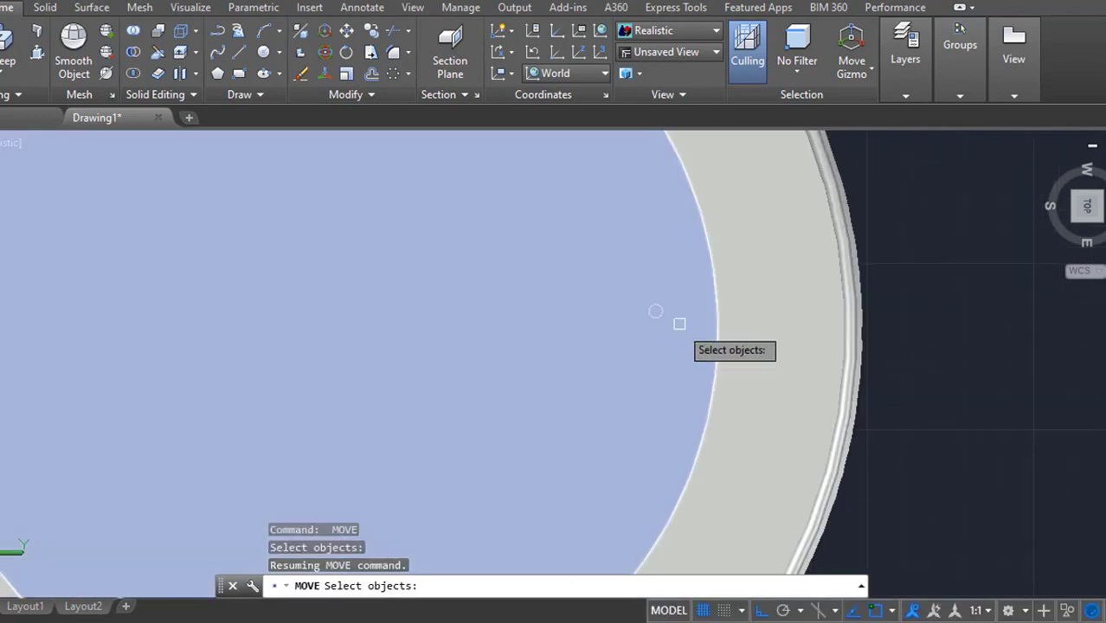
click(607, 316)
key(Escape)
key(Escape)
scroll(606, 338, down, 5)
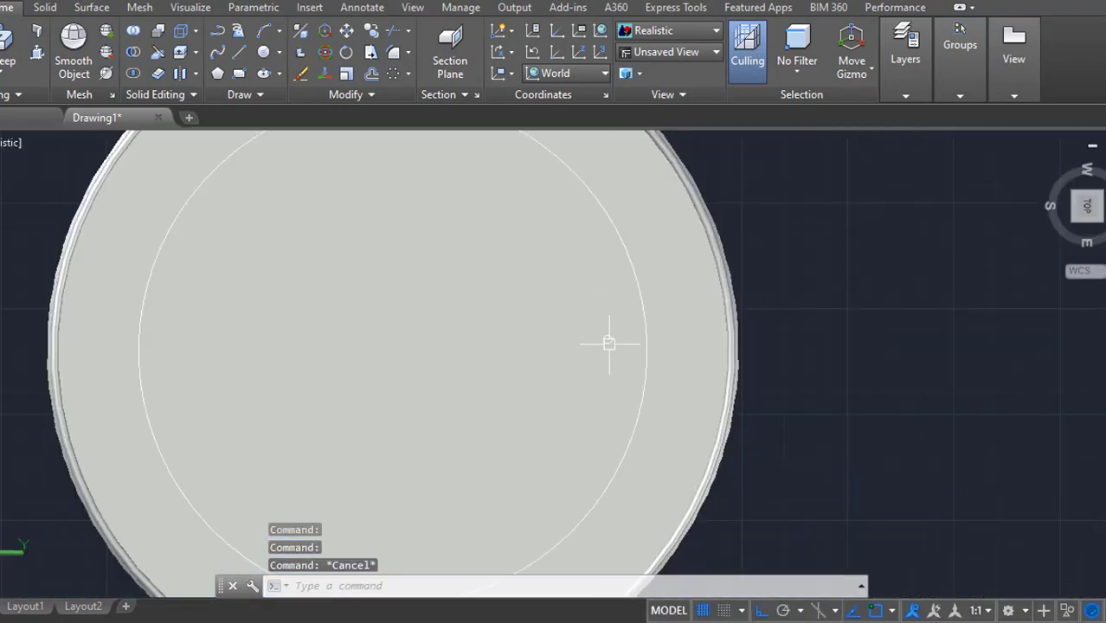
- Move the small circle outward to just inside the edge of the tower's upper section
click(481, 165)
click(595, 344)
scroll(560, 326, up, 3)
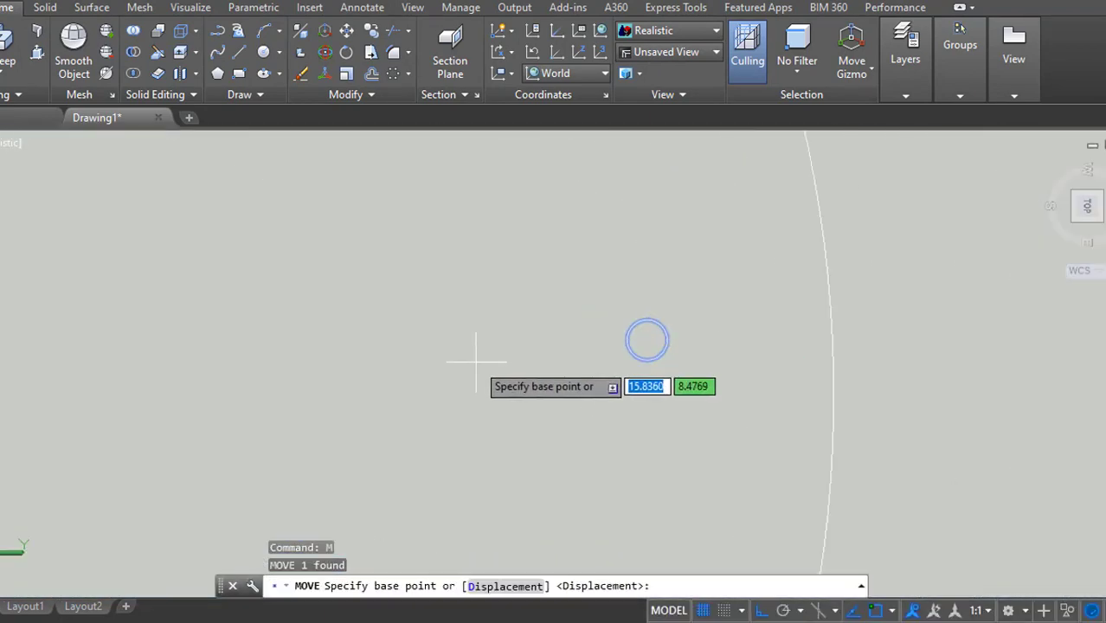
click(983, 393)
scroll(935, 363, down, 2)
click(791, 334)
scroll(839, 346, down, 2)
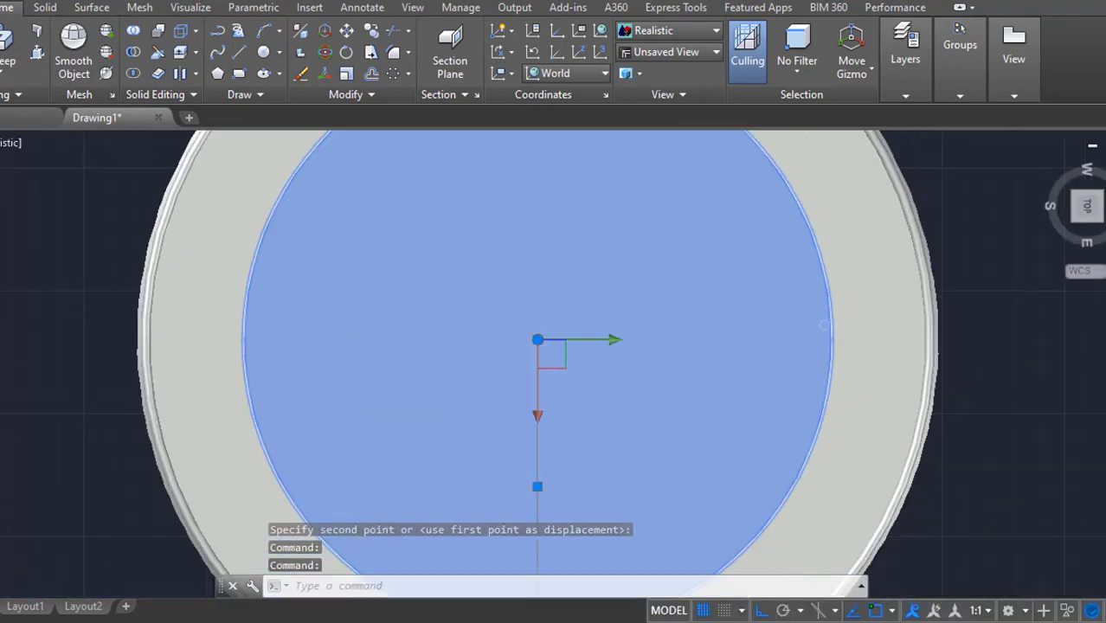
key(Escape)
shift+middle_drag(835, 350, 761, 240)
scroll(827, 186, down, 2)
click(779, 335)
scroll(771, 339, up, 8)
key(Escape)
key(Escape)
click(767, 370)
scroll(768, 369, down, 8)
key(Escape)
scroll(767, 369, down, 2)
click(761, 240)
key(Escape)
- Switch to the 2D Wireframe visual style and shrink the large top circle so it passes through the small circle's centre
click(39, 144)
click(54, 177)
scroll(771, 205, up, 8)
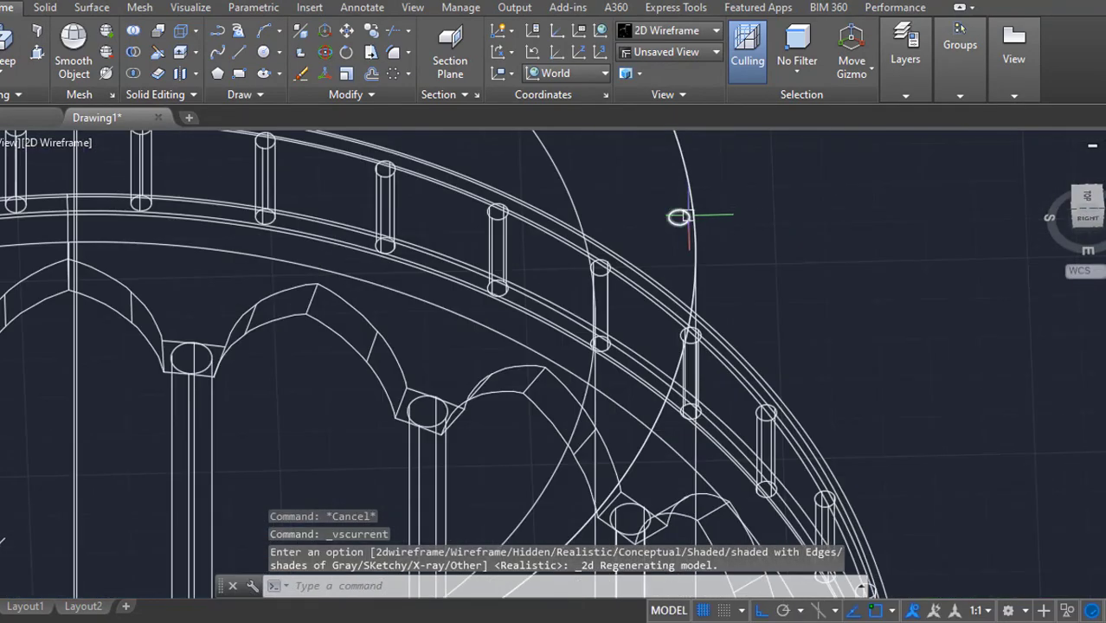
click(696, 253)
scroll(708, 261, up, 5)
middle_drag(668, 216, 656, 436)
click(648, 409)
scroll(771, 402, down, 5)
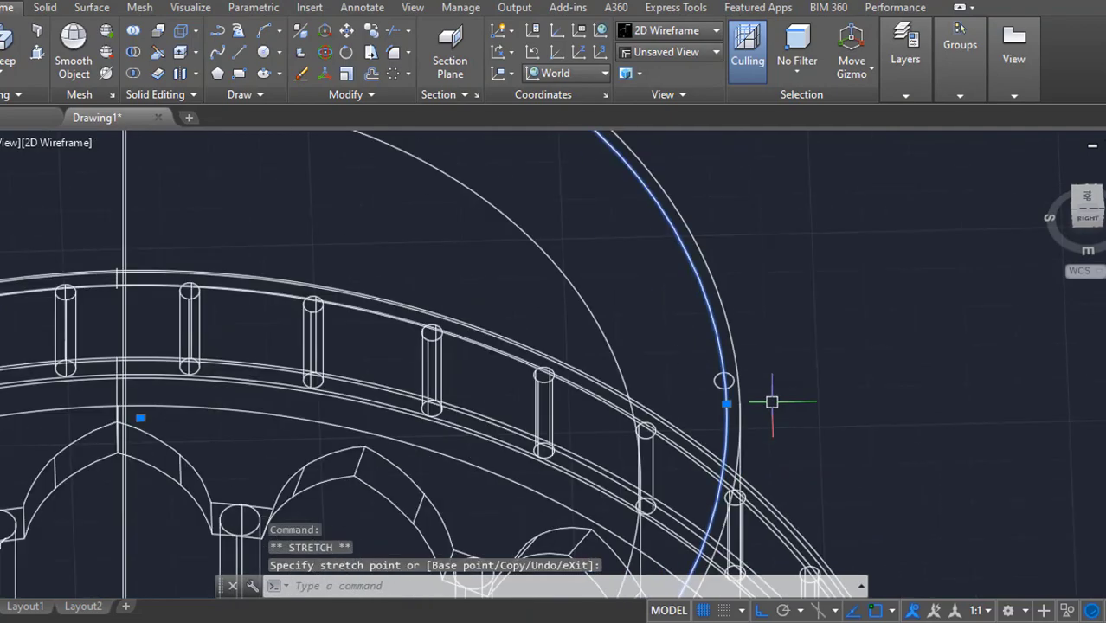
key(Escape)
- Extrude the small circle to a height of 1 to form a railing post on the tower's top
scroll(785, 453, down, 3)
shift+middle_drag(797, 427, 778, 310)
text(ext)
key(Return)
click(719, 304)
key(Return)
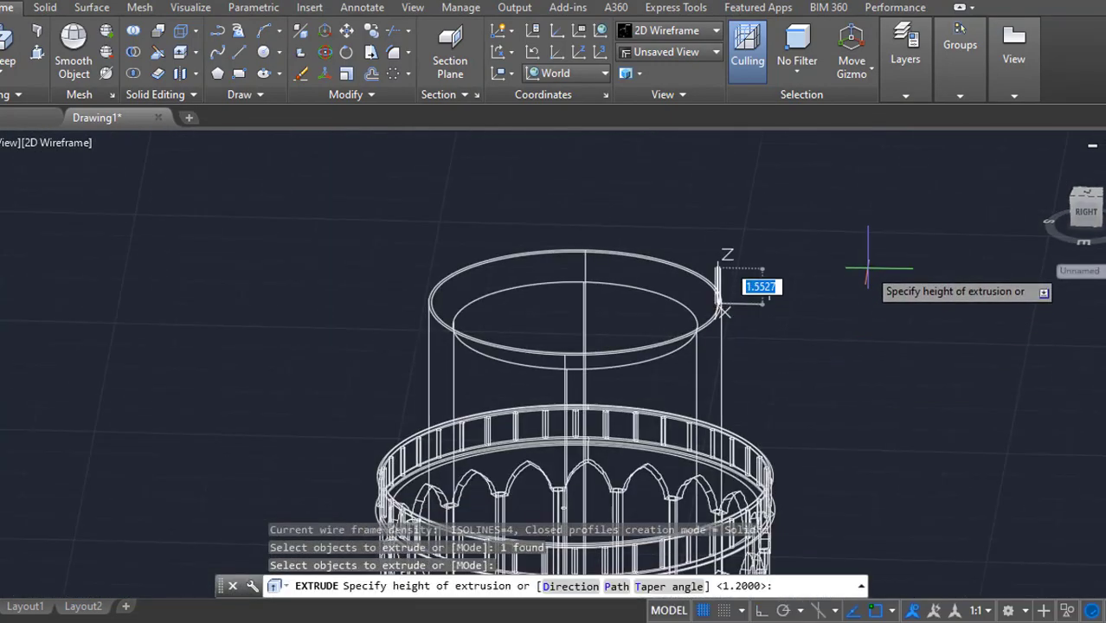
text(1)
key(Return)
- Move the large circle up by 1 to the top of the new railing post
text(m)
key(Return)
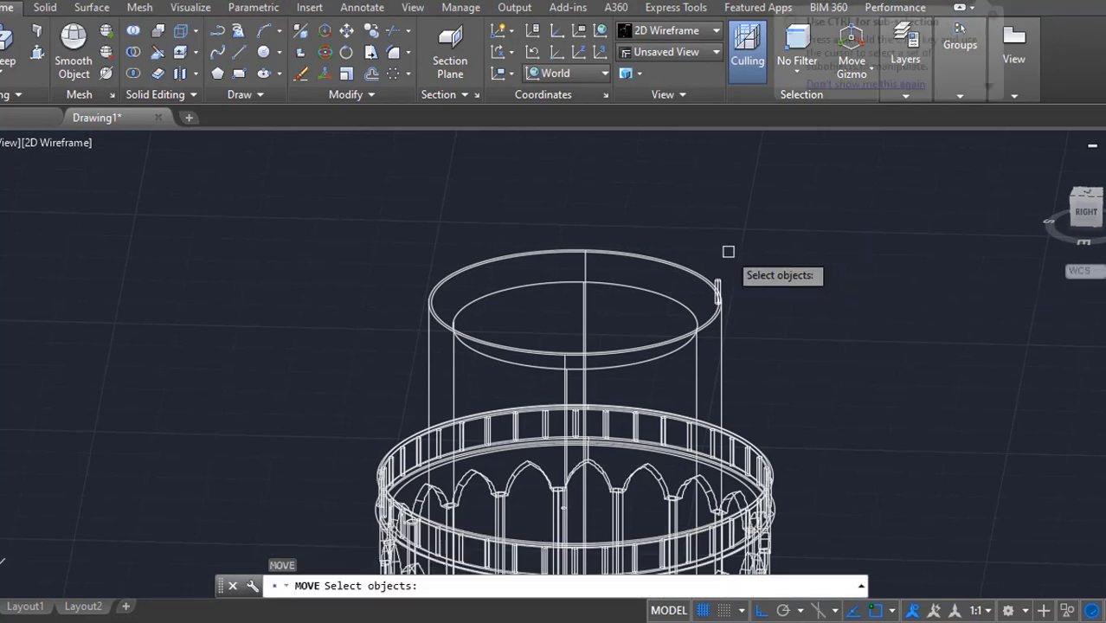
click(699, 275)
key(Return)
click(885, 435)
text(1)
key(Return)
scroll(891, 394, down, 10)
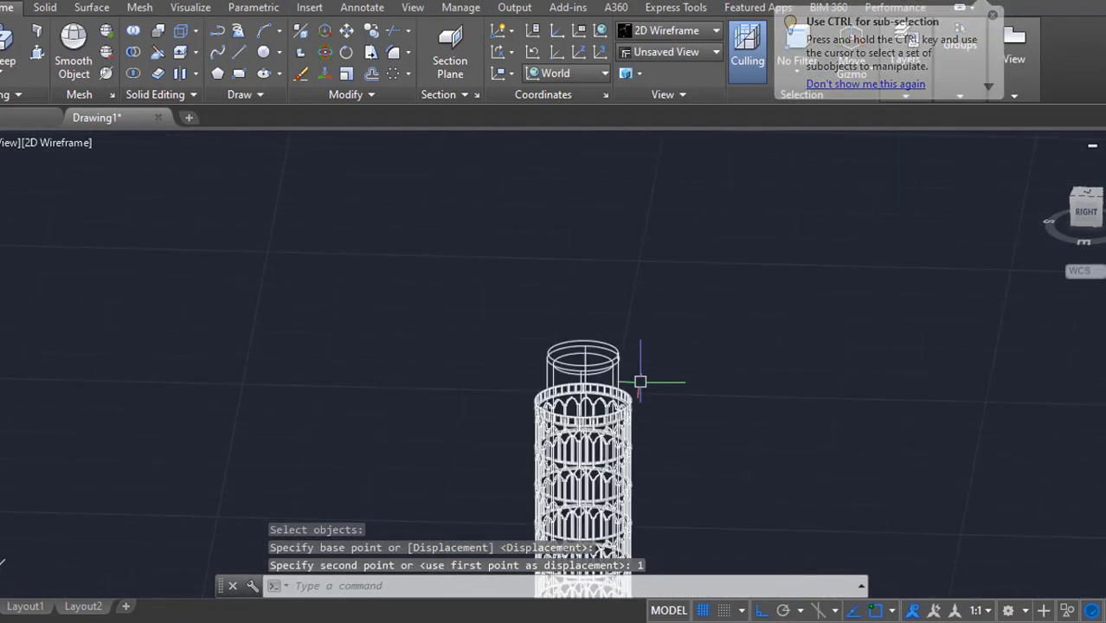
- Sweep the spare small profile circle beside the tower along the raised large circle to form the handrail
shift+middle_drag(693, 417, 600, 443)
scroll(599, 444, up, 5)
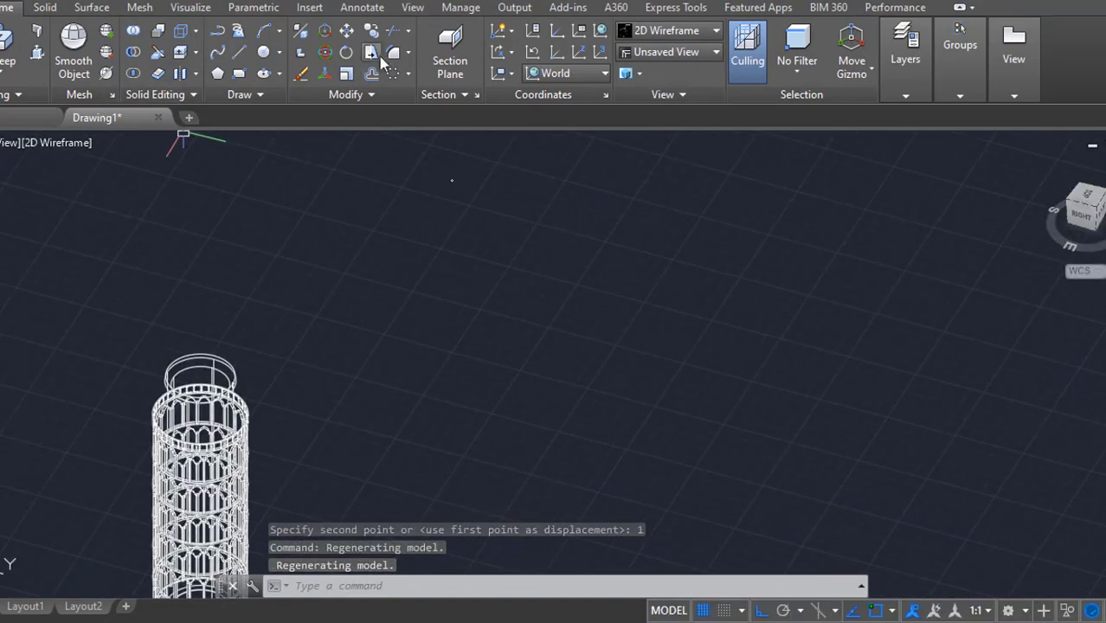
click(9, 52)
click(450, 180)
key(Return)
scroll(230, 370, up, 5)
click(229, 358)
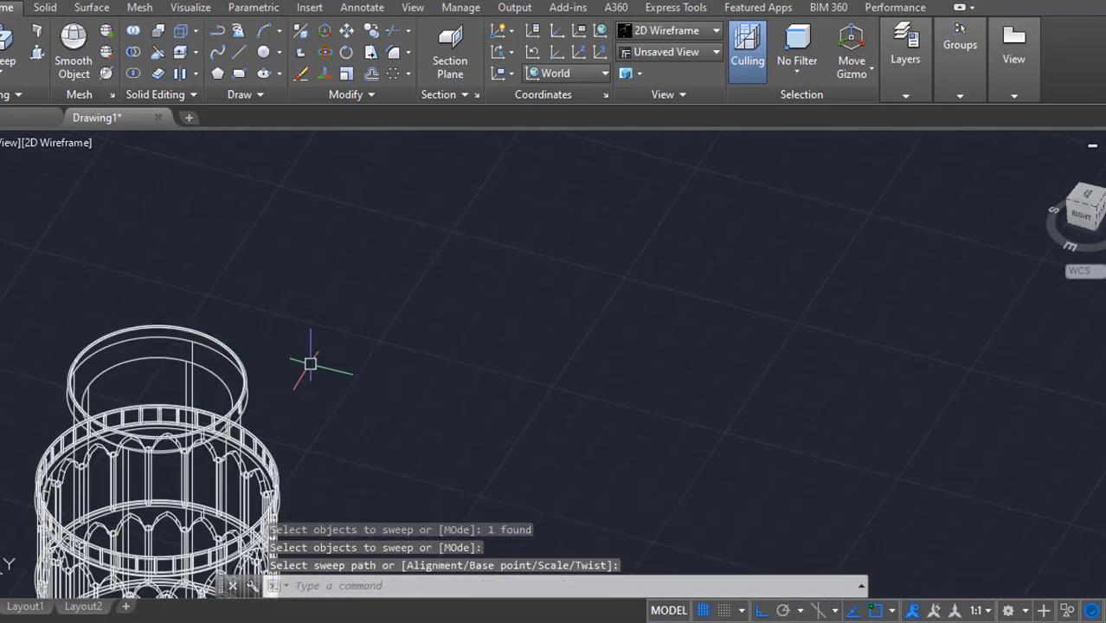
- View the tower from the top and create a polar array of the new railing post around the tower's axis
click(1092, 201)
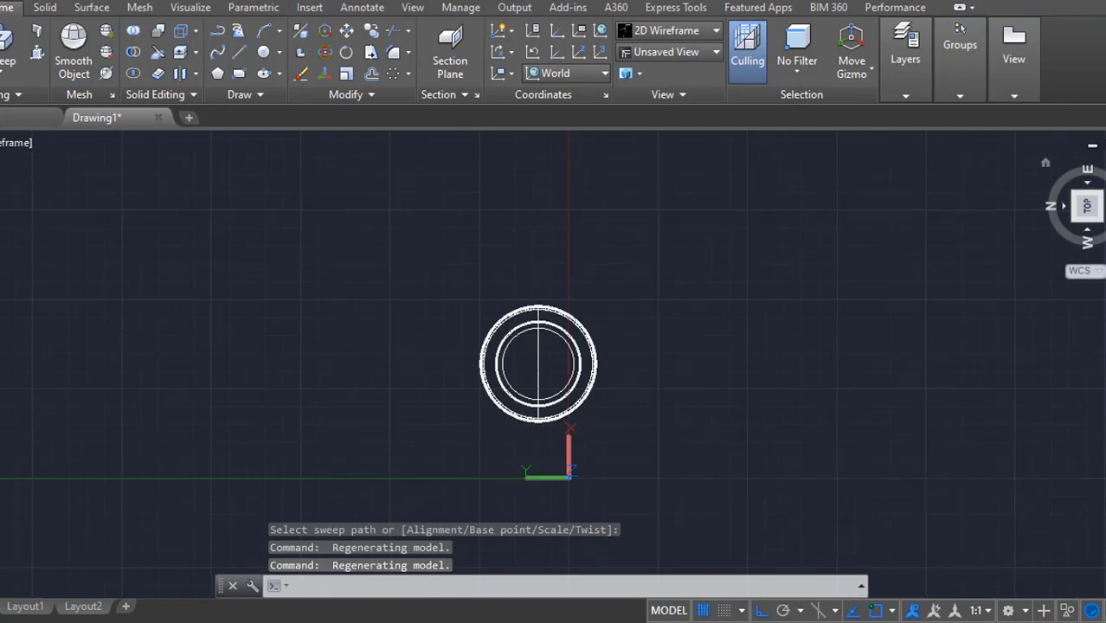
click(1103, 166)
scroll(402, 345, up, 4)
middle_drag(402, 346, 439, 313)
click(394, 73)
scroll(432, 222, up, 8)
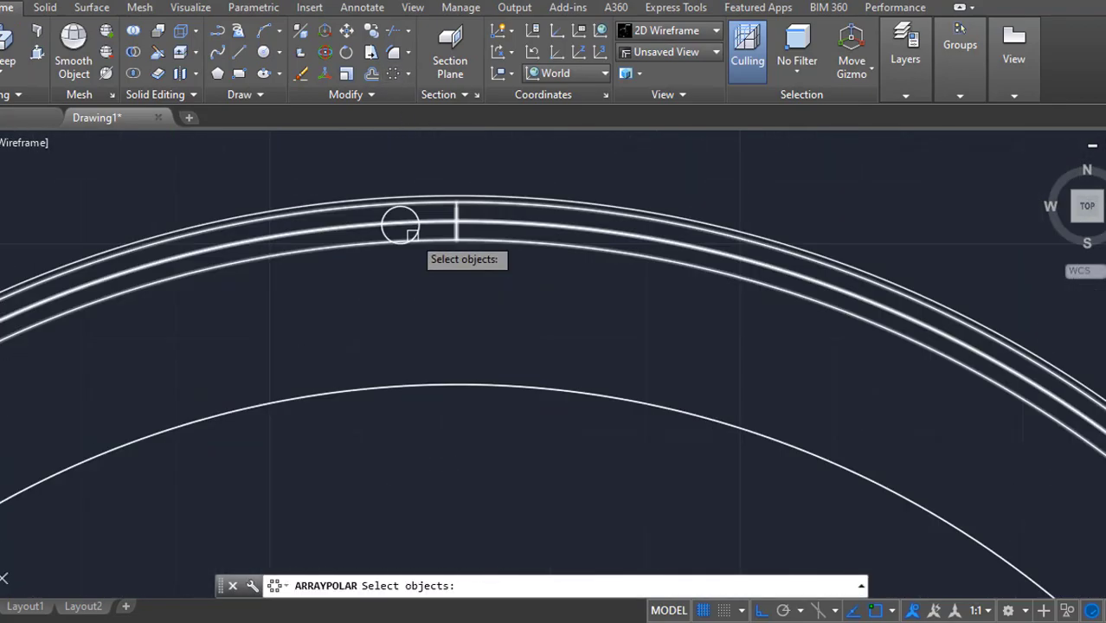
click(402, 223)
key(Return)
scroll(457, 359, down, 5)
click(433, 476)
scroll(482, 303, down, 2)
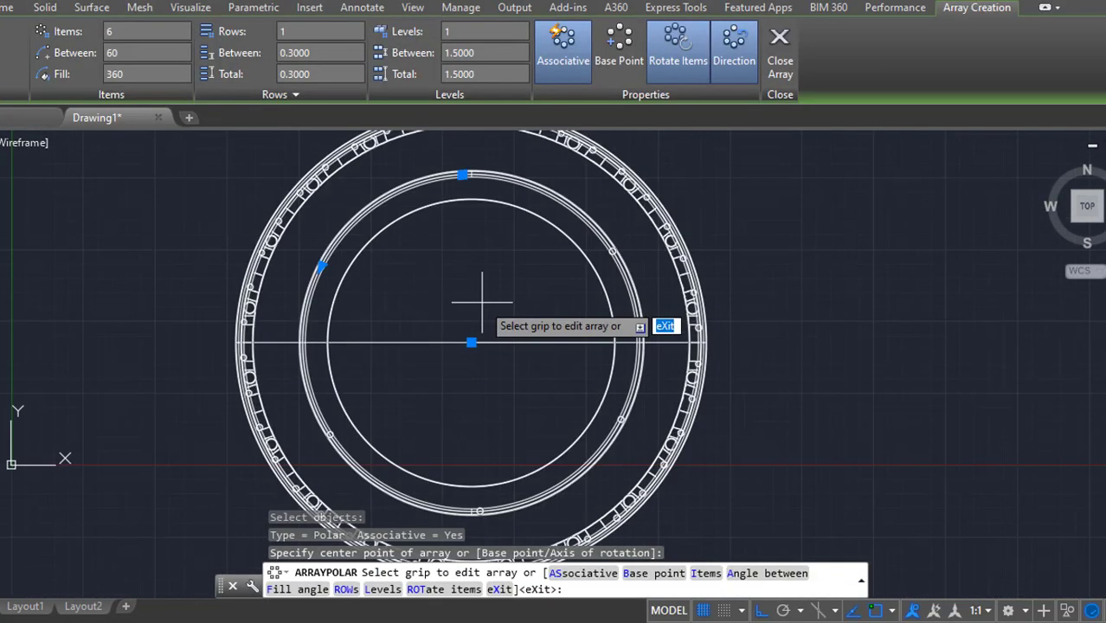
- Set the post array to 25 items and finish it
click(161, 36)
text(20)
key(Return)
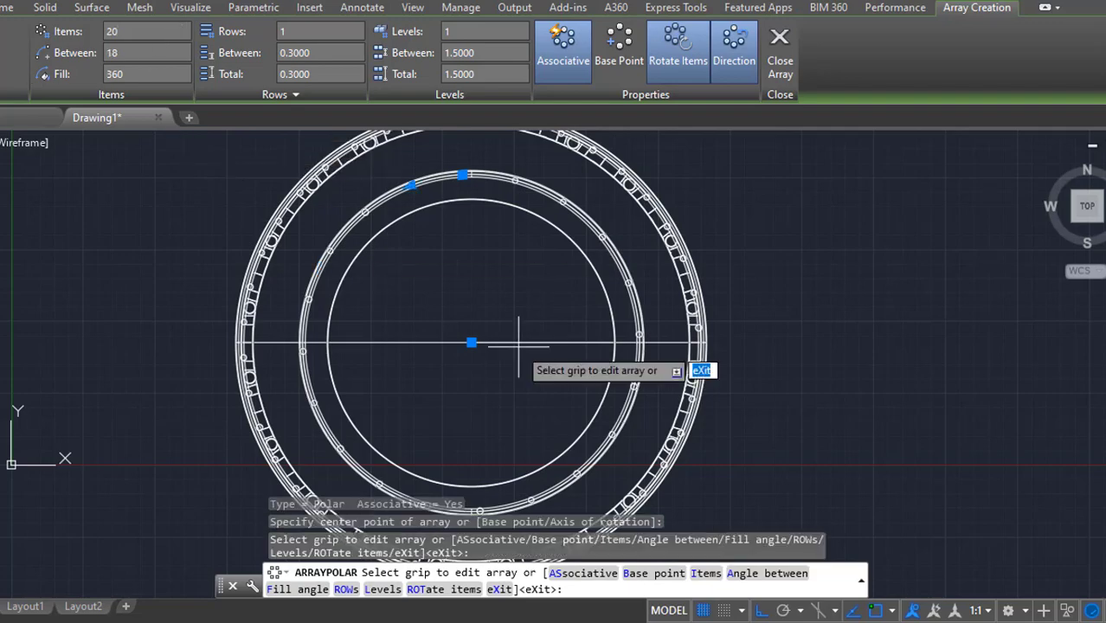
click(156, 36)
text(25)
key(Return)
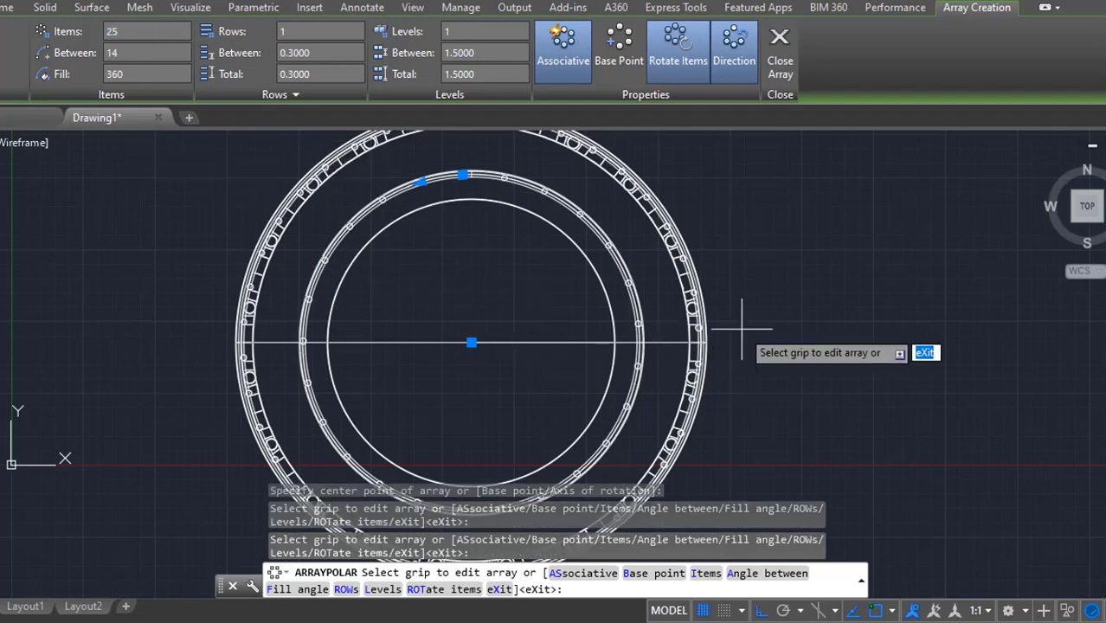
key(Return)
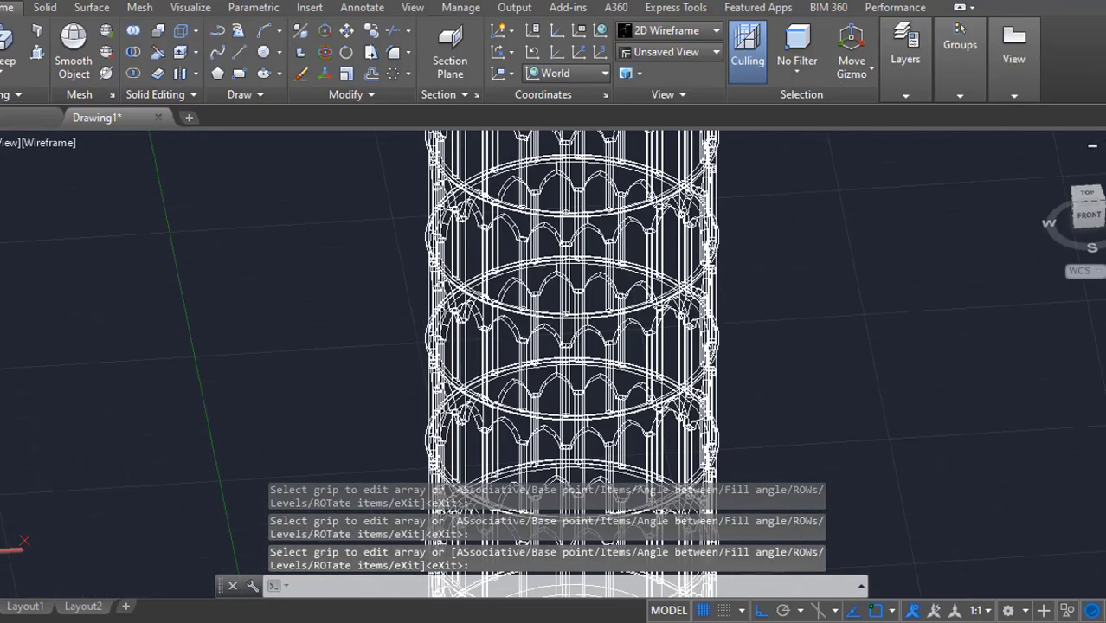
- Switch to the Realistic visual style and examine the new railing at the tower's top in an oblique view
scroll(671, 294, down, 3)
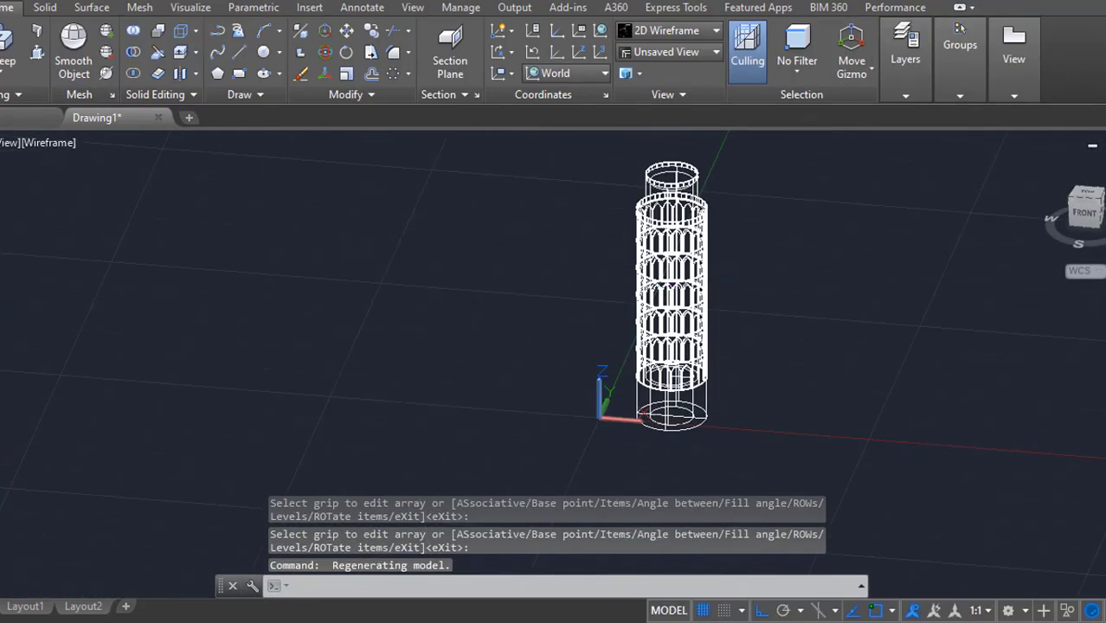
click(69, 145)
click(116, 247)
scroll(706, 268, up, 4)
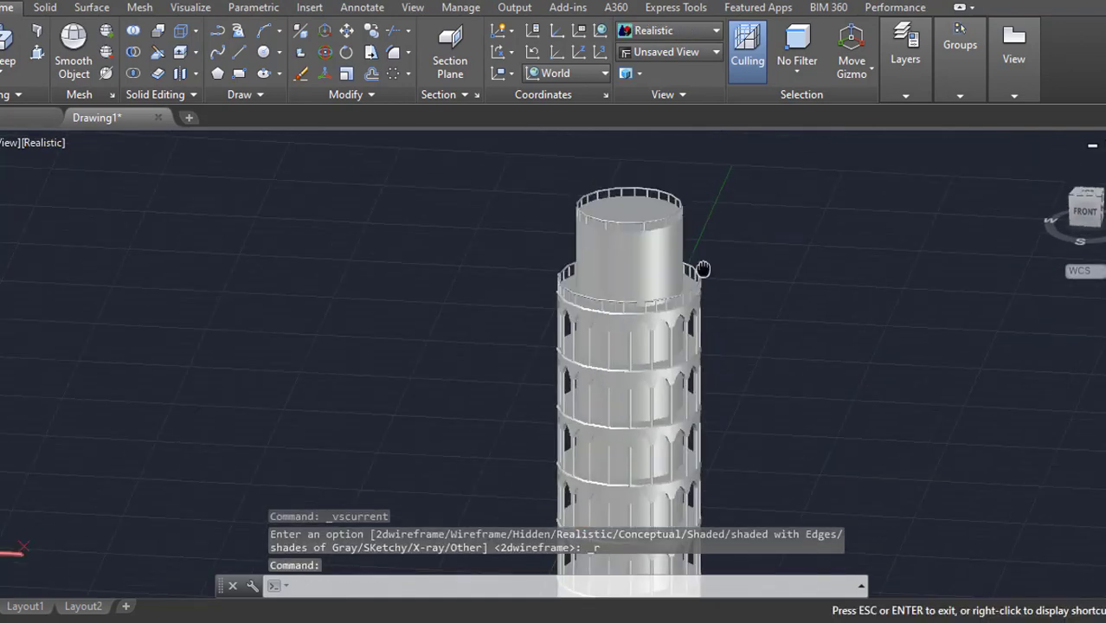
- Set the coordinate system to Front and show the tower's upper section from the front in 2D Wireframe
click(562, 73)
click(554, 190)
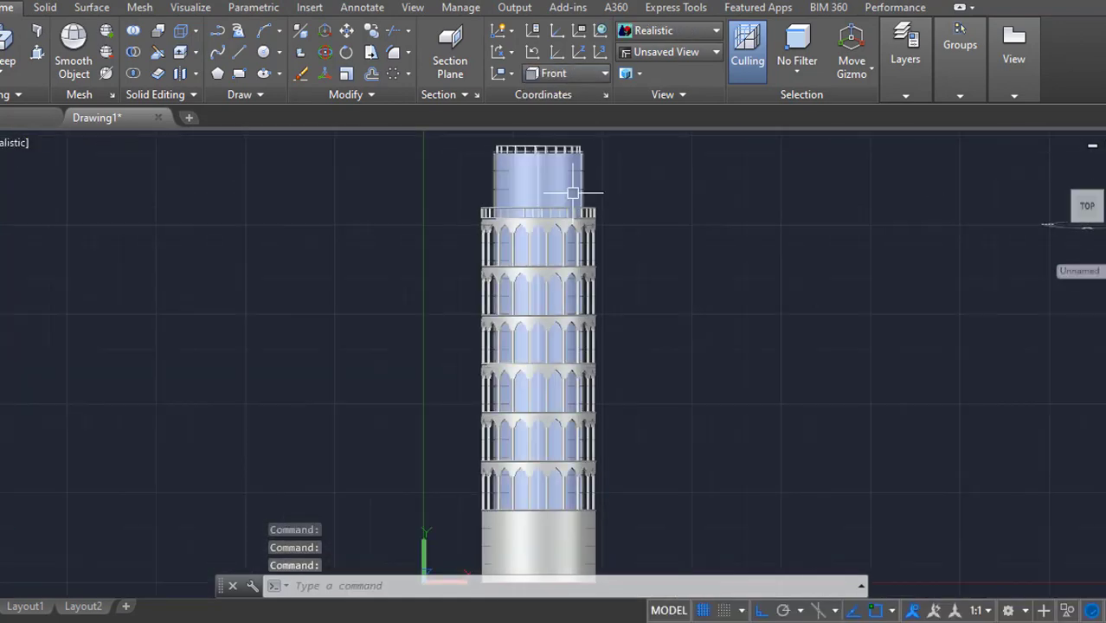
click(13, 142)
click(52, 185)
scroll(493, 316, up, 4)
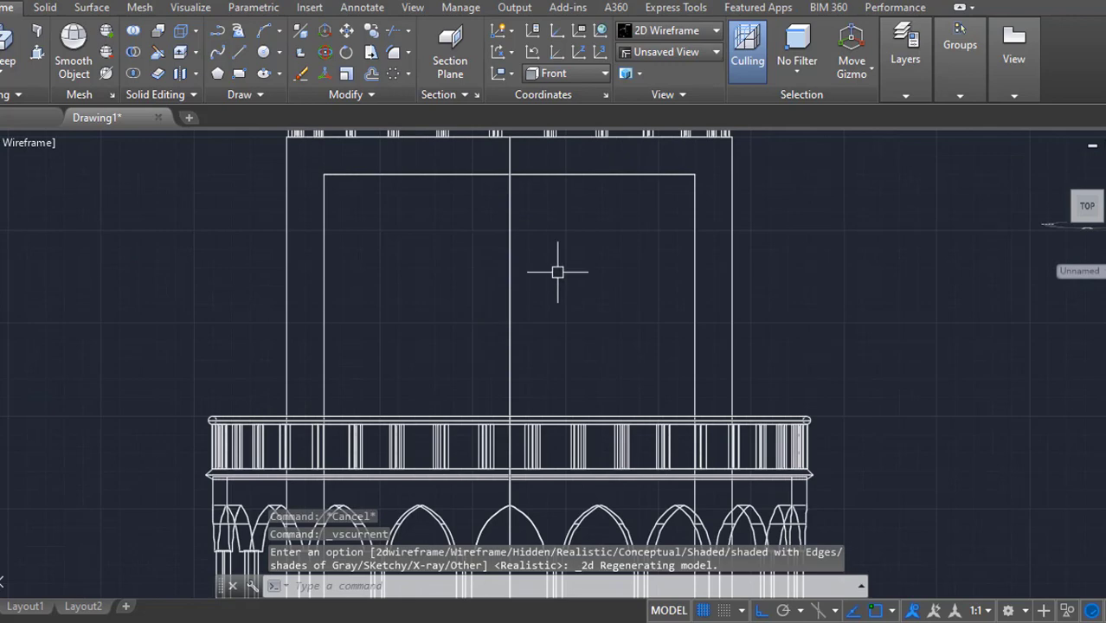
text(pl)
key(Return)
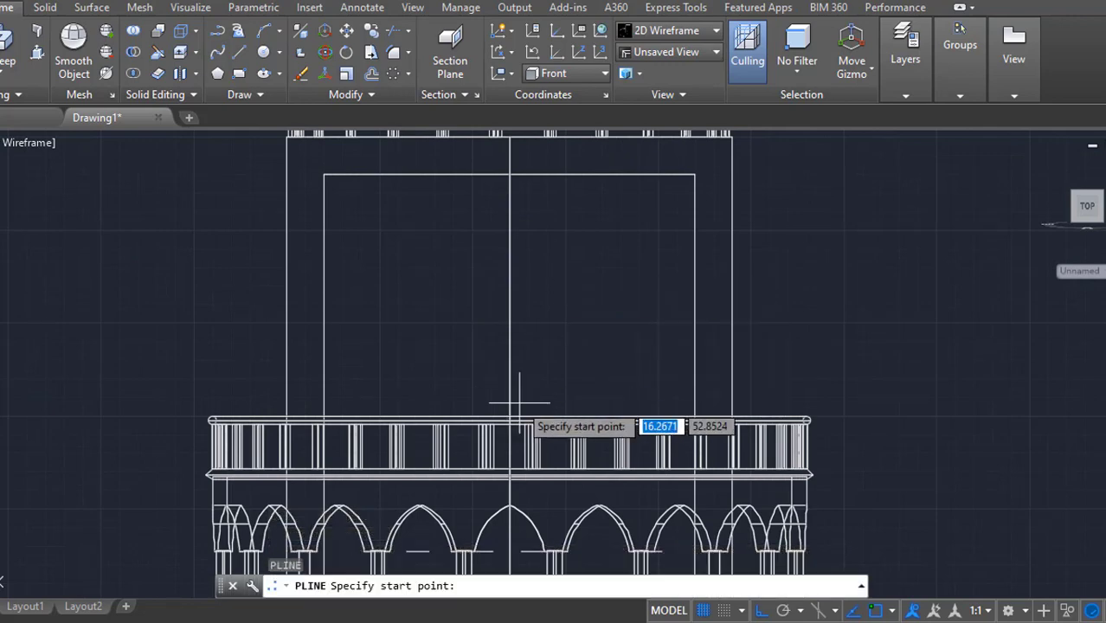
click(510, 176)
key(Escape)
key(Return)
click(510, 176)
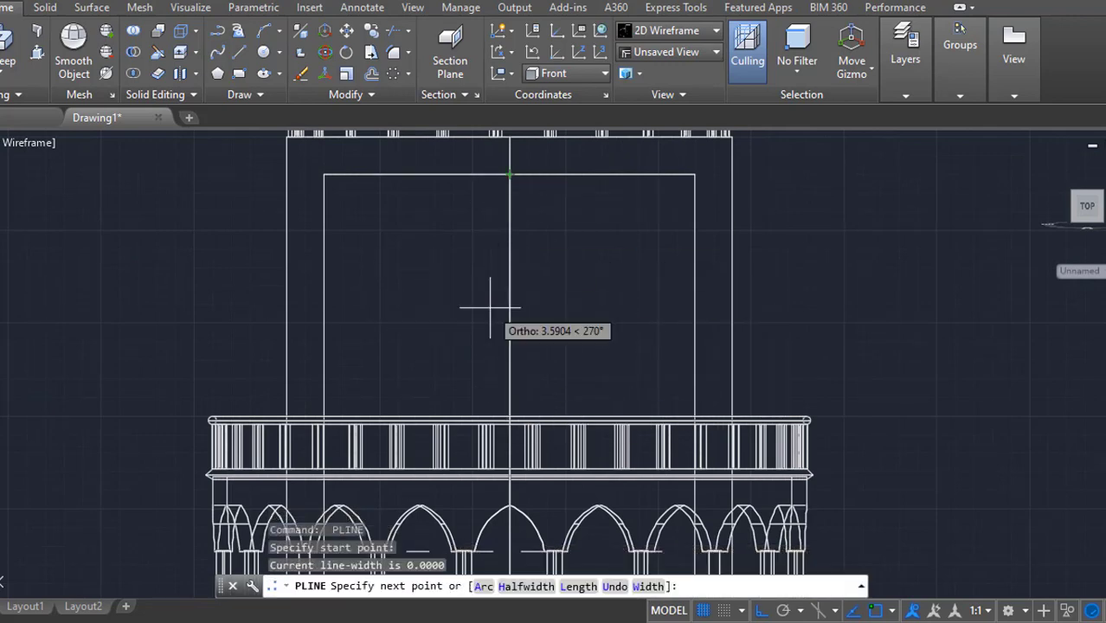
click(490, 308)
key(Escape)
- Draw a polyline arc from the tower's axis in the upper section down to the lower railing, starting with a horizontal tangent
key(Return)
click(510, 242)
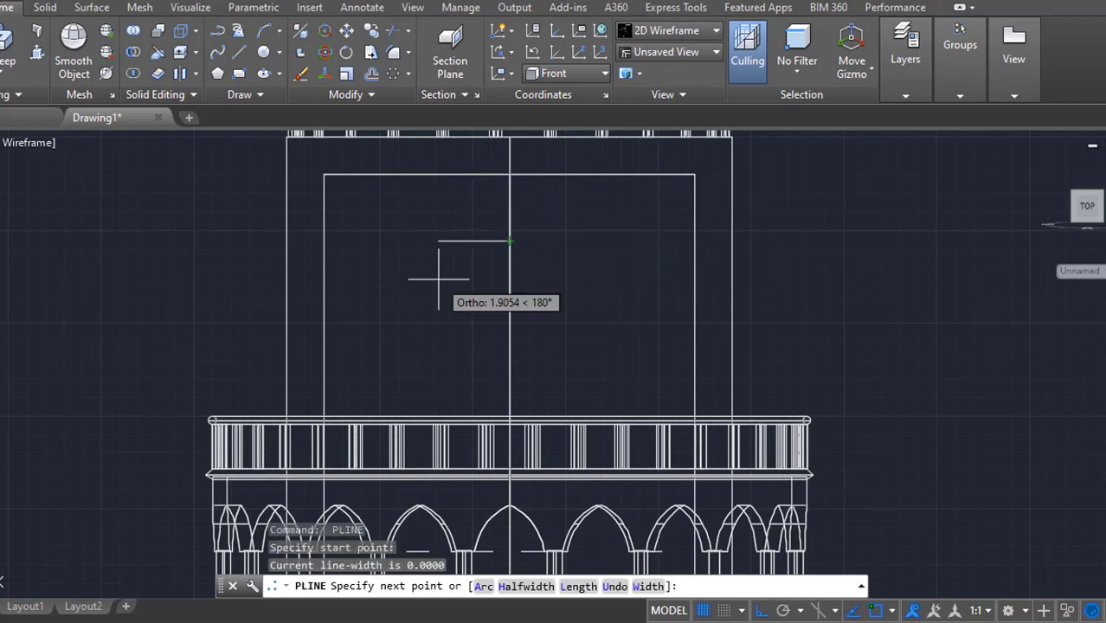
text(a)
key(Return)
text(d)
key(Return)
click(432, 242)
key(F8)
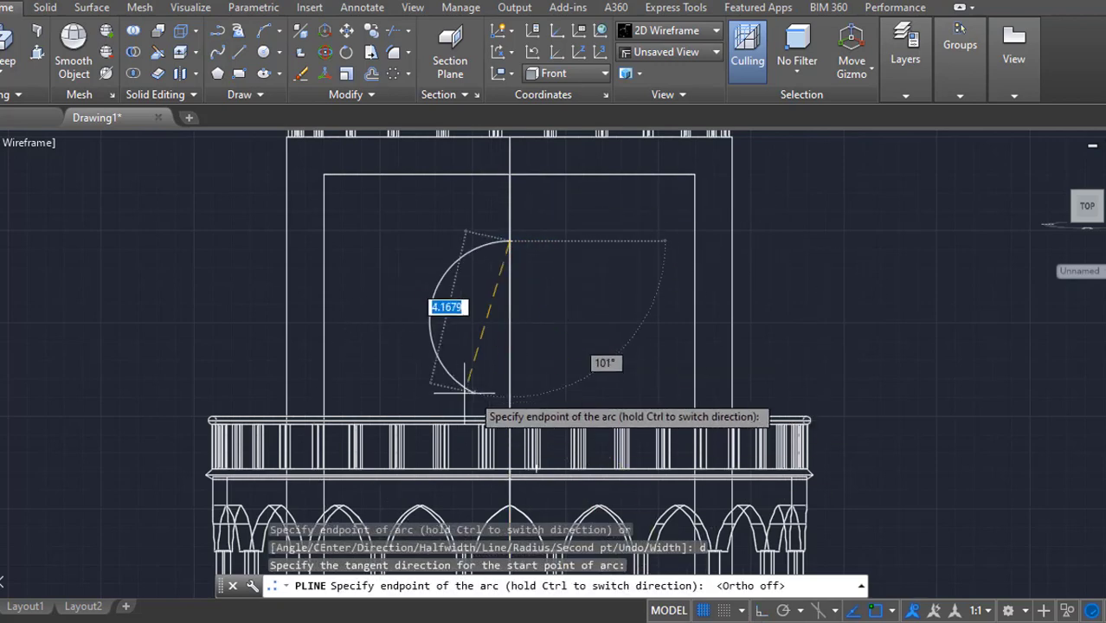
click(433, 423)
key(Return)
- Reshape the arc by stretching its midpoint and lowering its upper end along the tower's axis
click(418, 307)
click(411, 309)
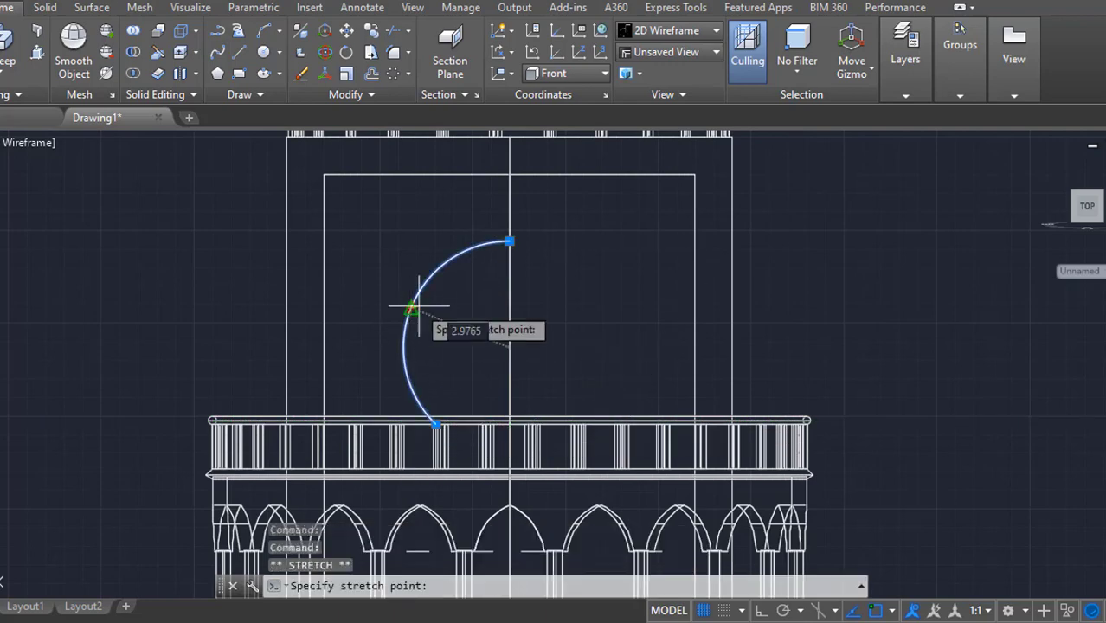
click(510, 242)
click(510, 241)
scroll(499, 331, up, 2)
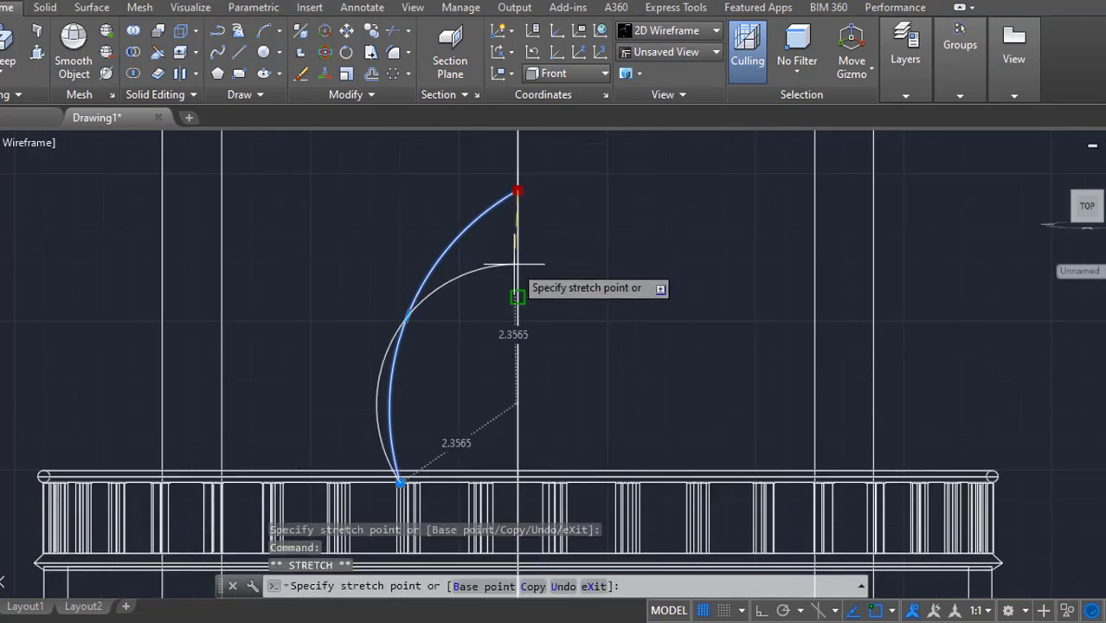
click(518, 296)
click(384, 343)
click(422, 366)
- Align the arc's upper end exactly with the tower's axis
click(518, 297)
scroll(515, 280, up, 4)
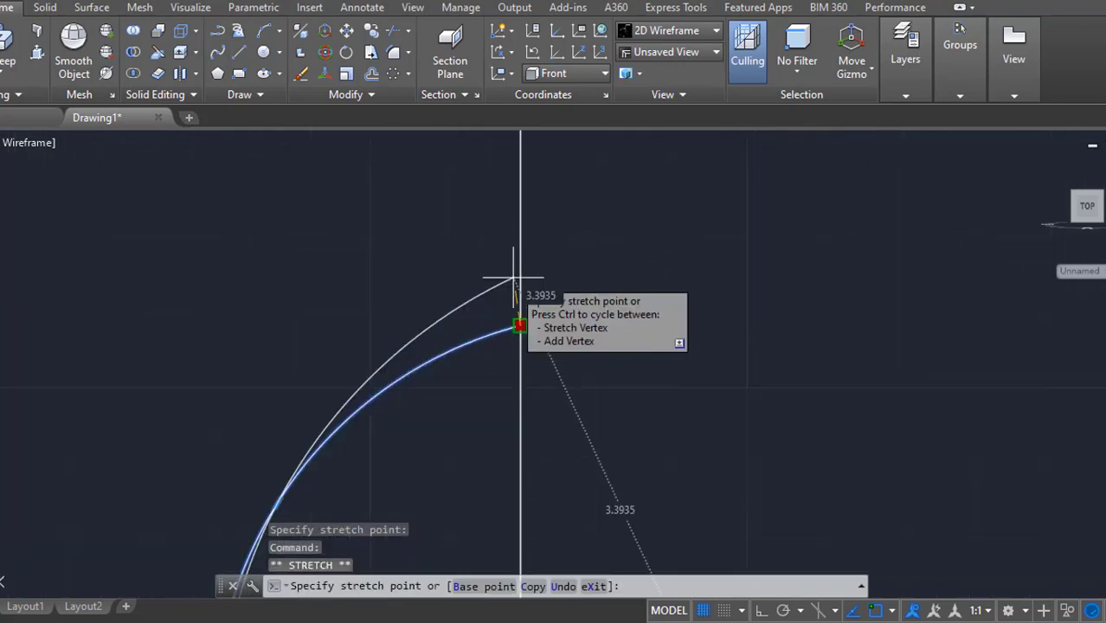
click(521, 323)
click(521, 324)
click(521, 322)
scroll(517, 333, up, 4)
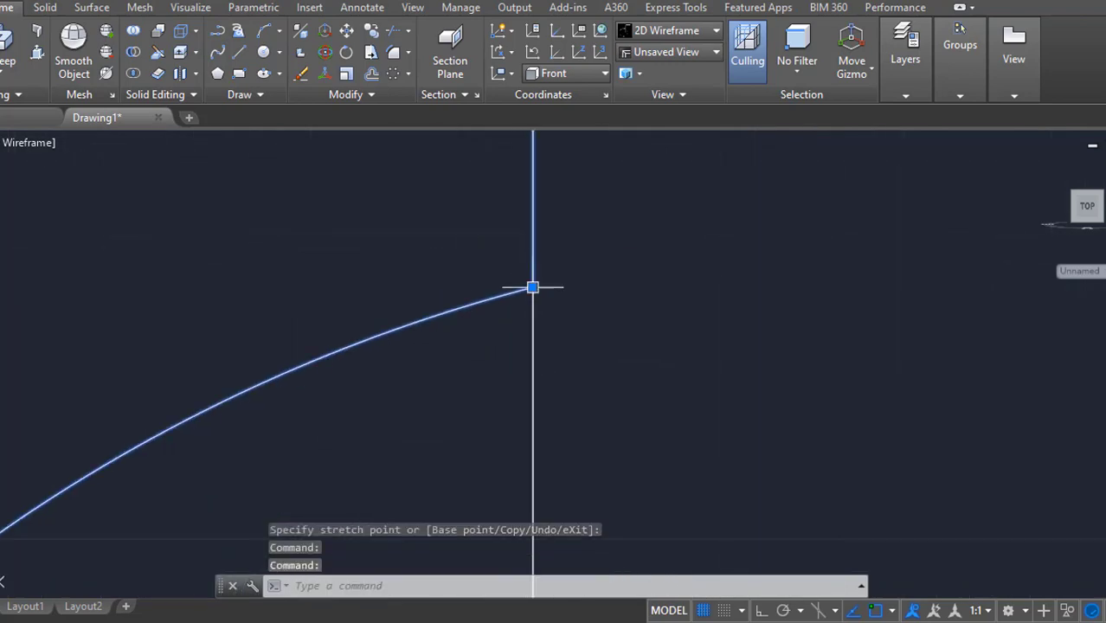
key(Escape)
click(535, 289)
key(Escape)
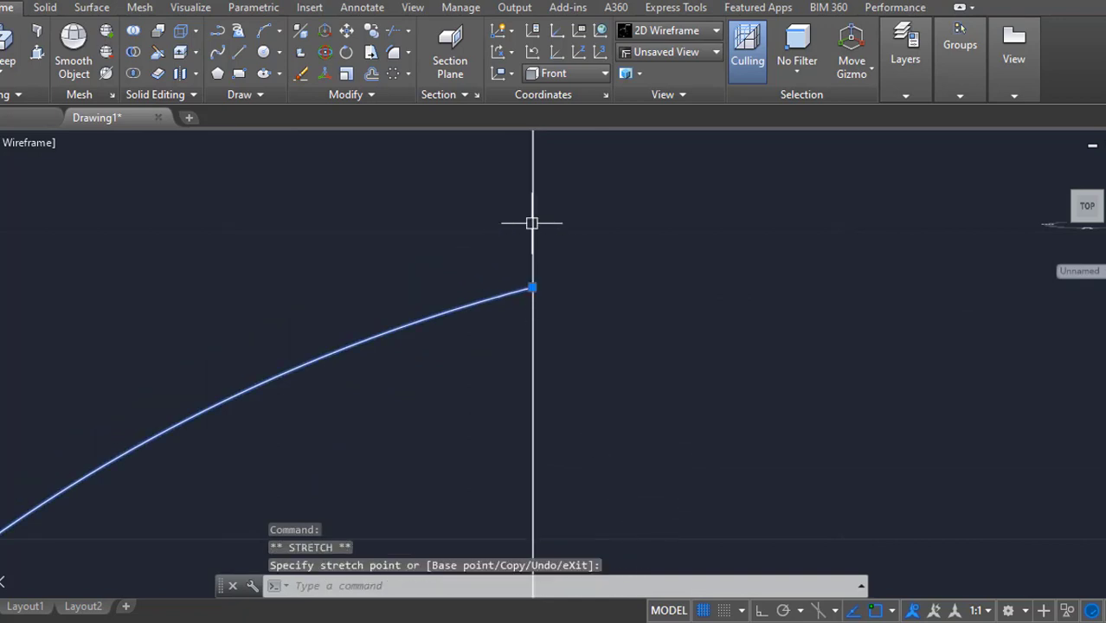
key(Escape)
scroll(547, 388, down, 6)
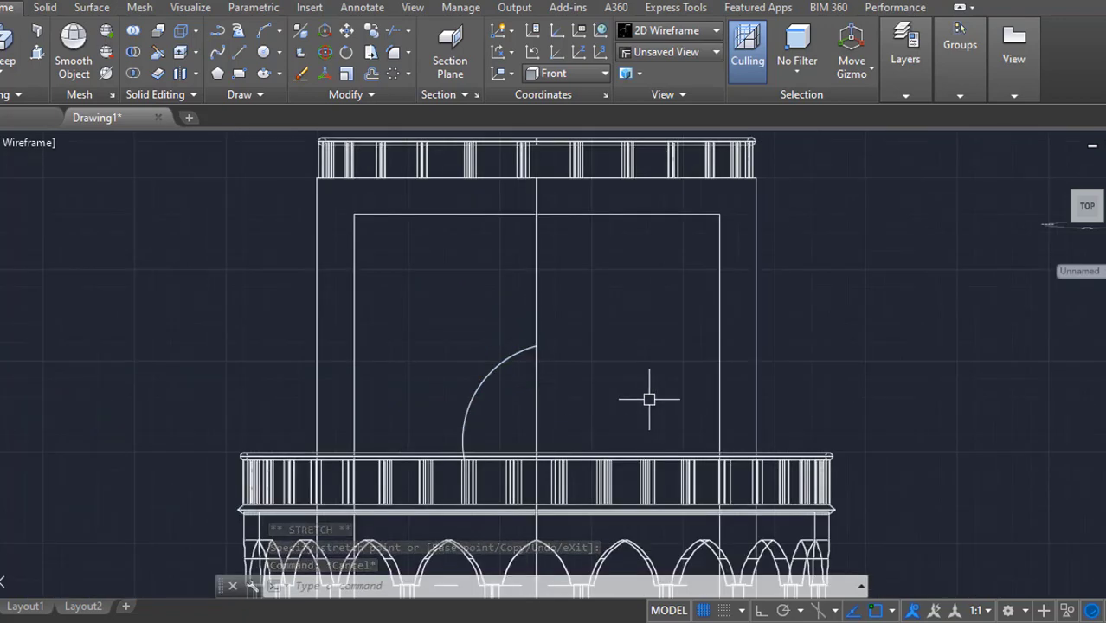
- Mirror the arc across the tower's axis, keeping the original, and close the arch's base with a straight line
text(mi)
key(Return)
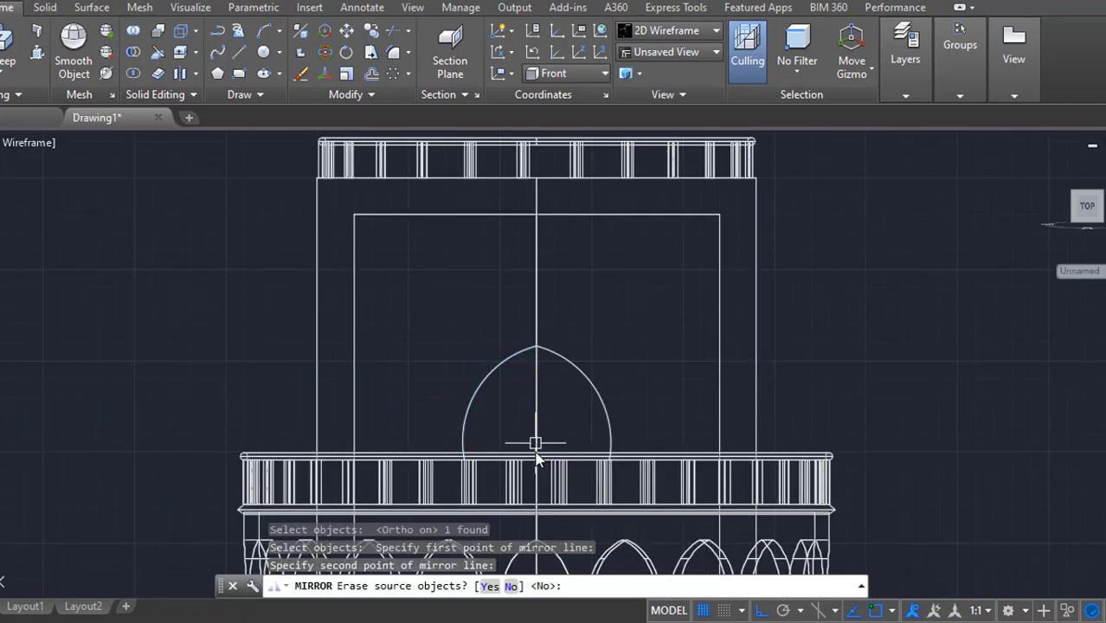
text(l)
key(Return)
click(466, 459)
key(Return)
scroll(476, 469, up, 7)
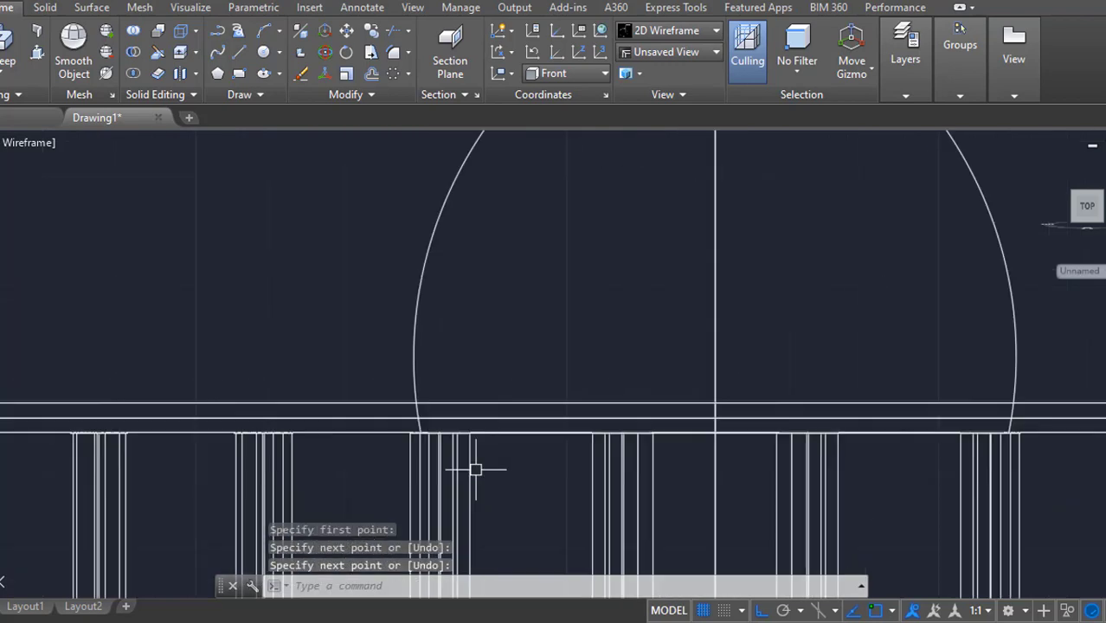
- Stretch the ends of the arch's base line so they meet the lower endpoints of both arcs
click(481, 411)
click(397, 410)
click(385, 410)
key(Escape)
click(386, 362)
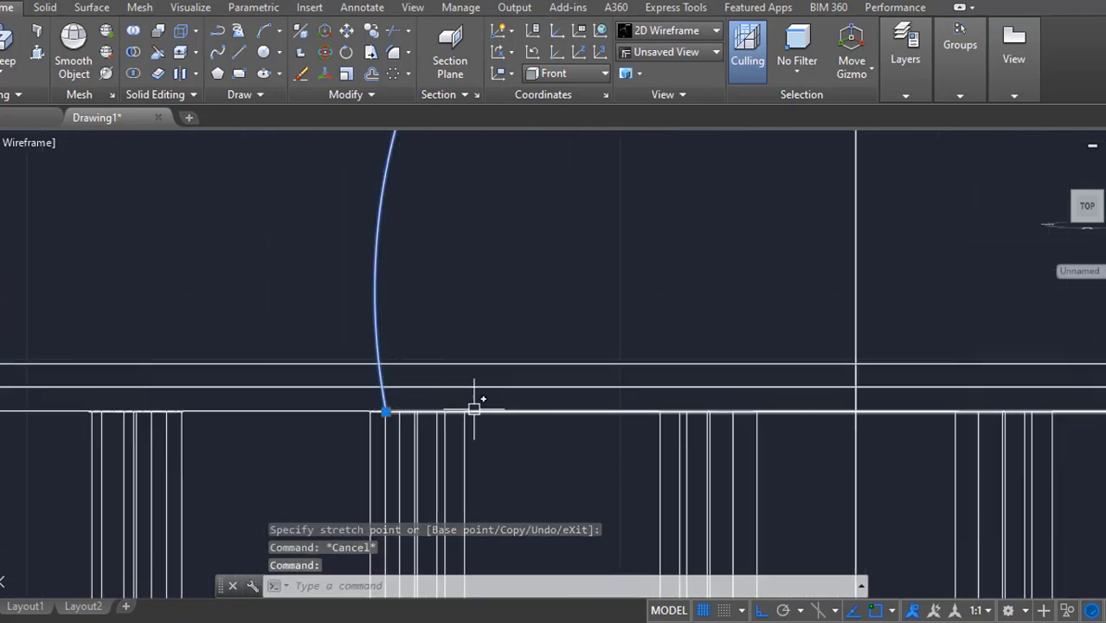
key(Escape)
scroll(517, 469, up, 8)
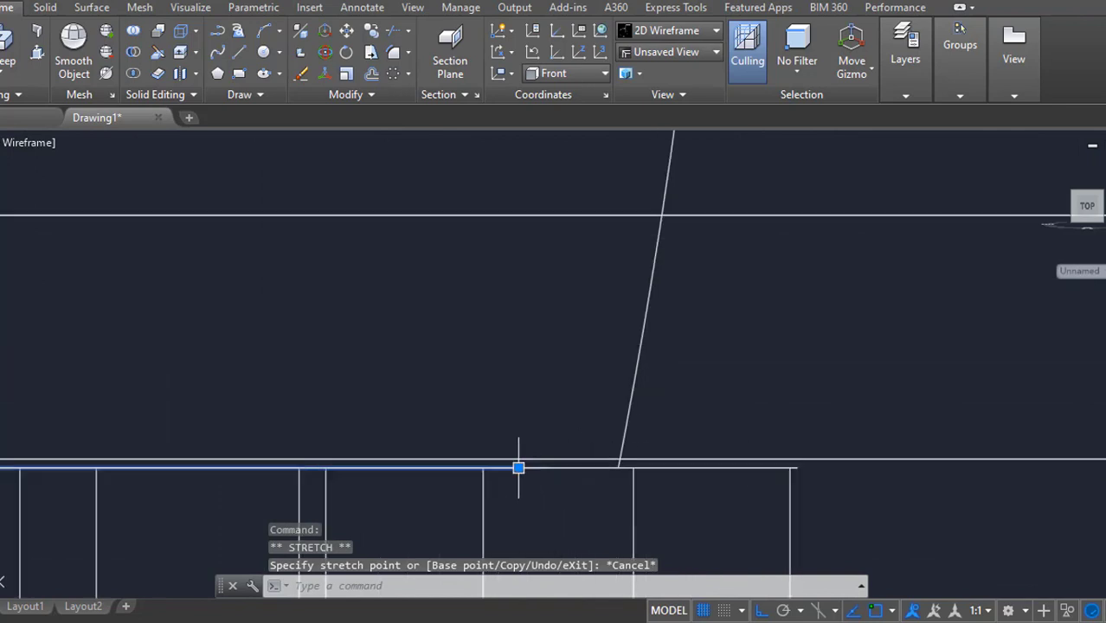
key(Escape)
scroll(616, 457, down, 3)
- Join the arcs and the base line into one closed arch polyline
click(620, 446)
click(598, 499)
click(614, 470)
scroll(620, 472, down, 6)
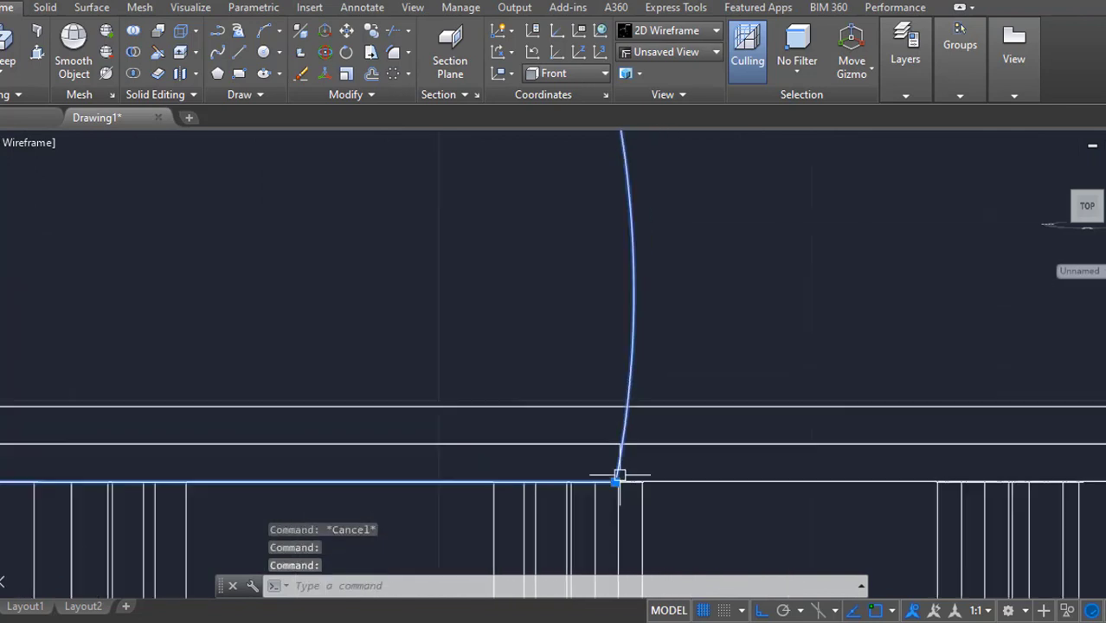
key(Return)
click(623, 418)
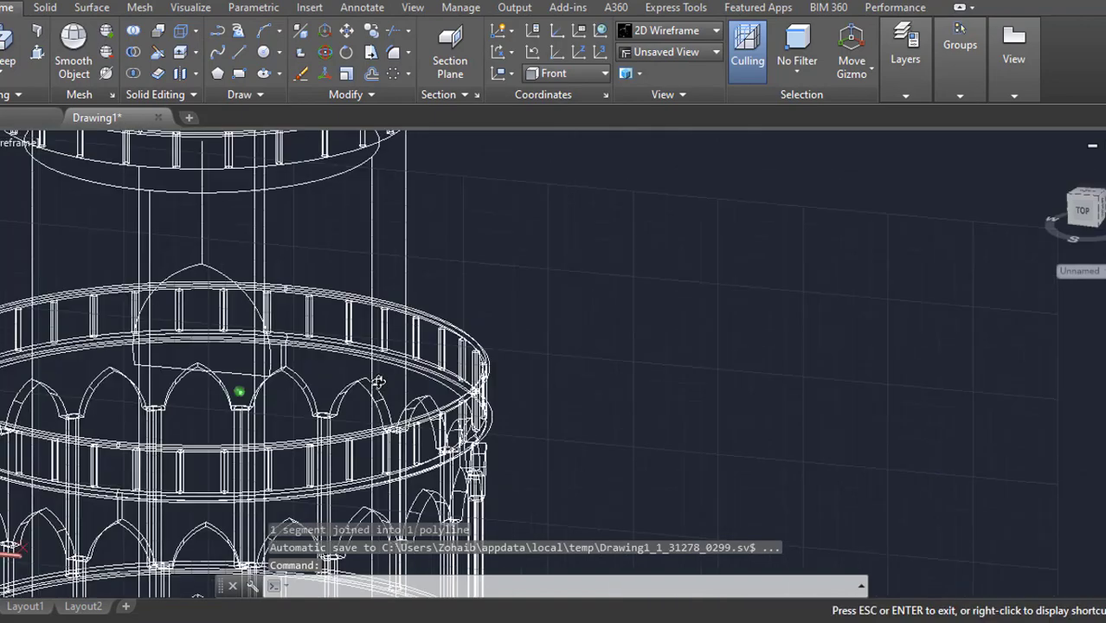
- Extrude the closed arch profile horizontally from the tower's axis out well beyond the outer railing
scroll(240, 391, down, 3)
text(ext)
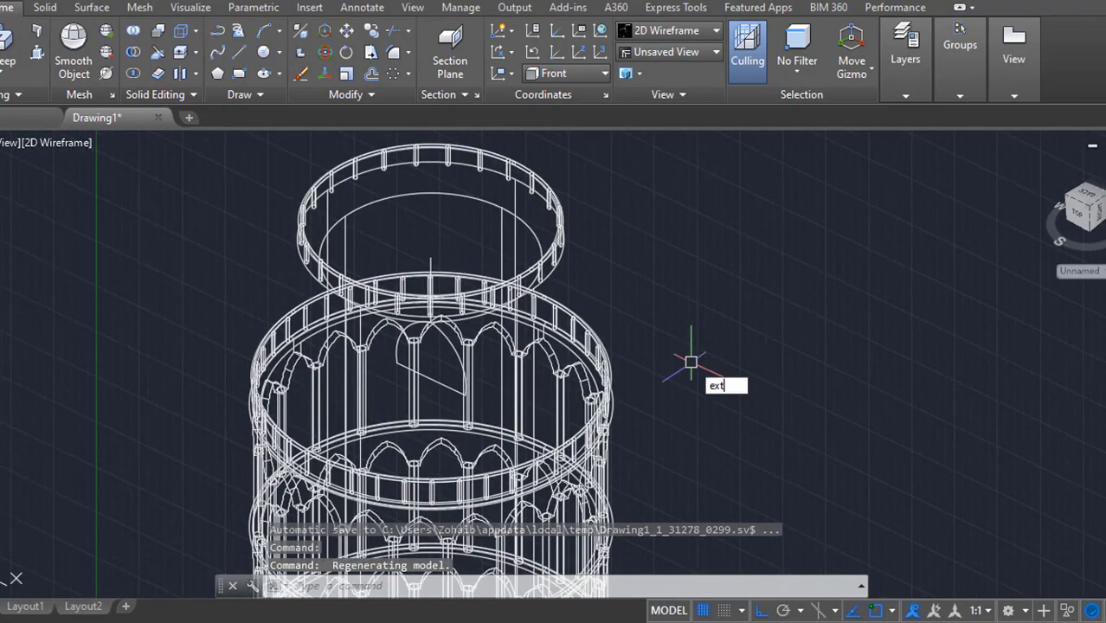
key(Return)
click(433, 381)
key(Return)
click(277, 394)
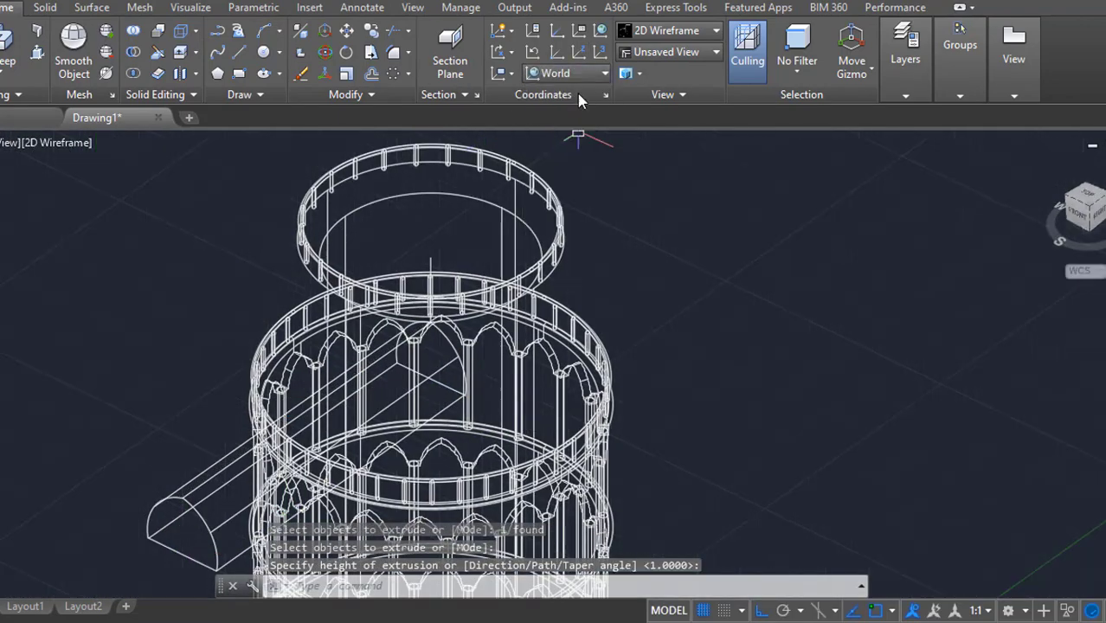
- In the World UCS, polar-array the extruded arch around the tower's axis with 4 items over 360 degrees
click(383, 394)
key(Return)
click(430, 351)
key(Return)
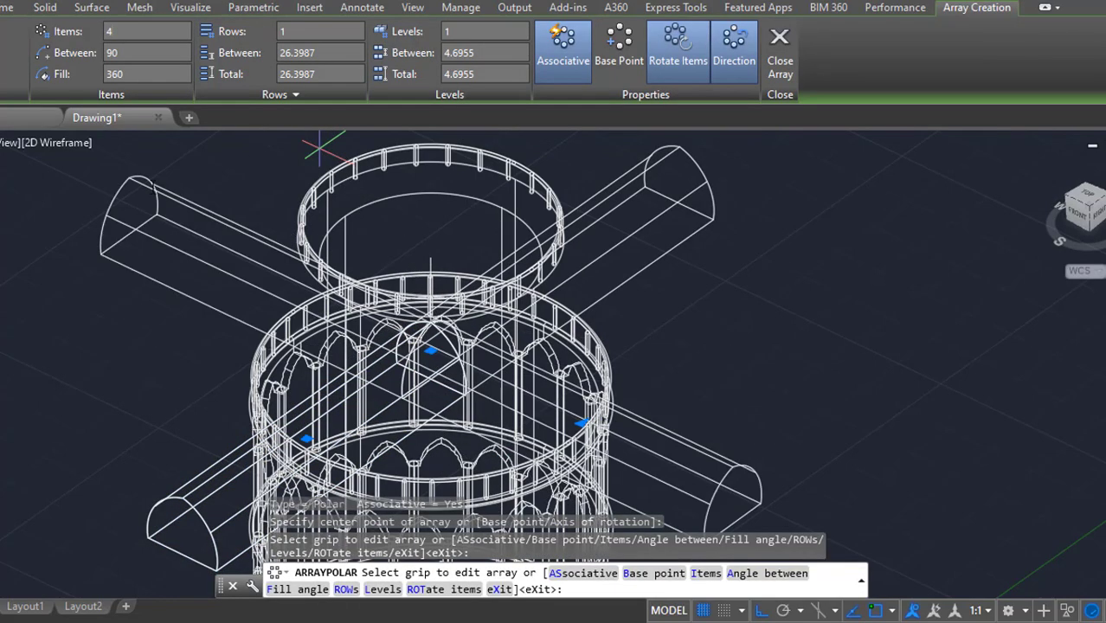
key(Return)
- Explode the array and unite the four arched solids into a single solid
shift+middle_drag(688, 288, 722, 368)
text(explode)
key(Return)
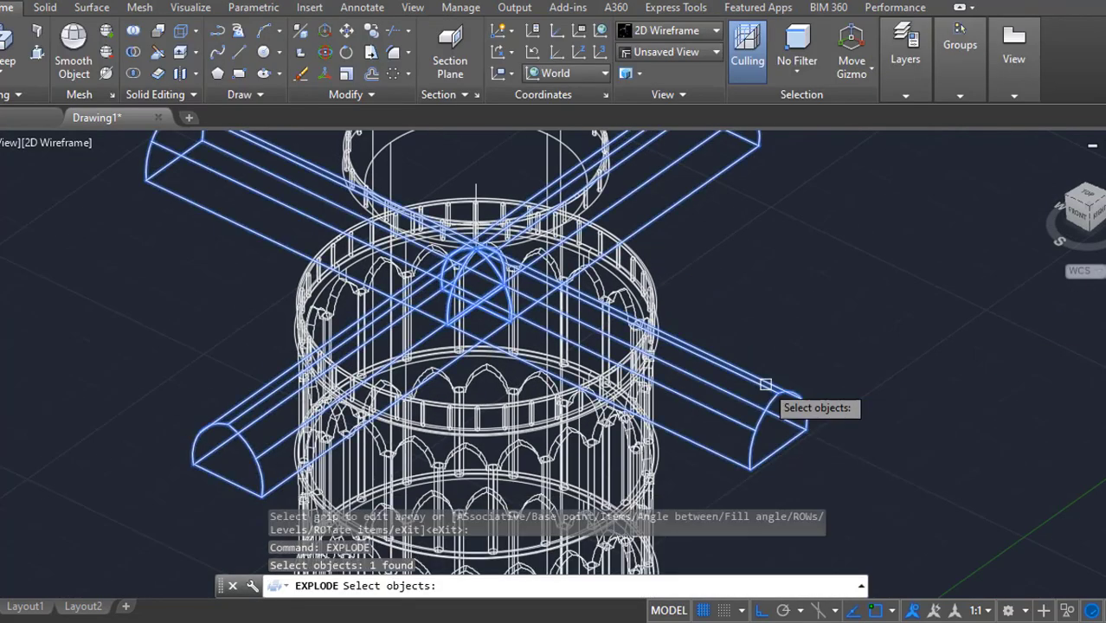
click(815, 407)
key(Return)
text(uni)
key(Return)
click(761, 381)
click(299, 208)
key(Return)
- Subtract the united arched solid from the tower's central shaft to cut openings above the lower railing
shift+middle_drag(298, 209, 260, 382)
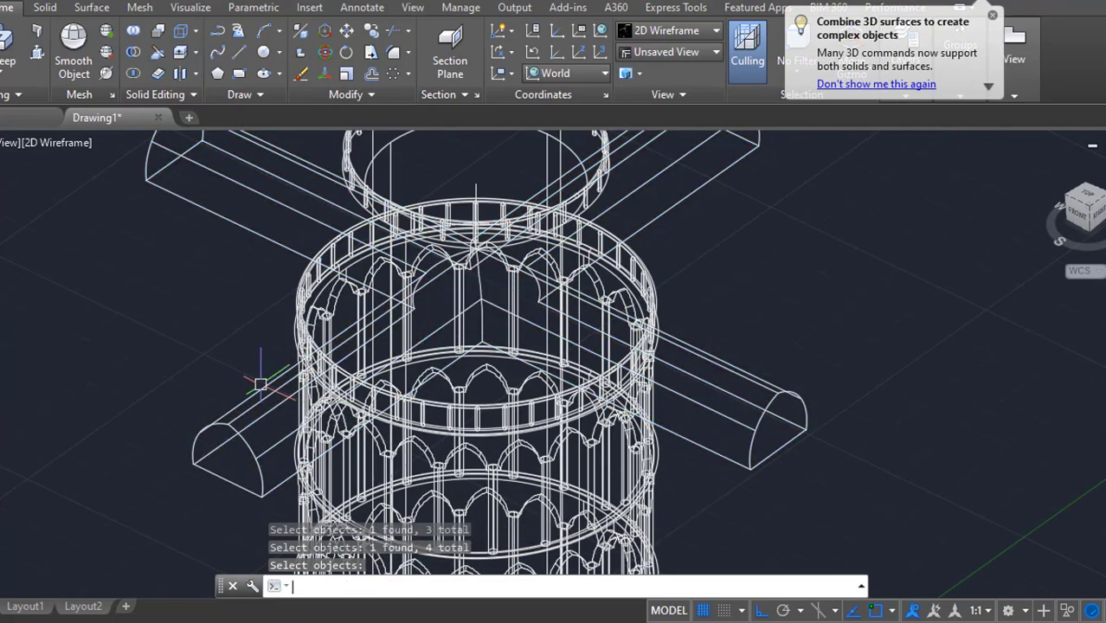
text(su)
key(Return)
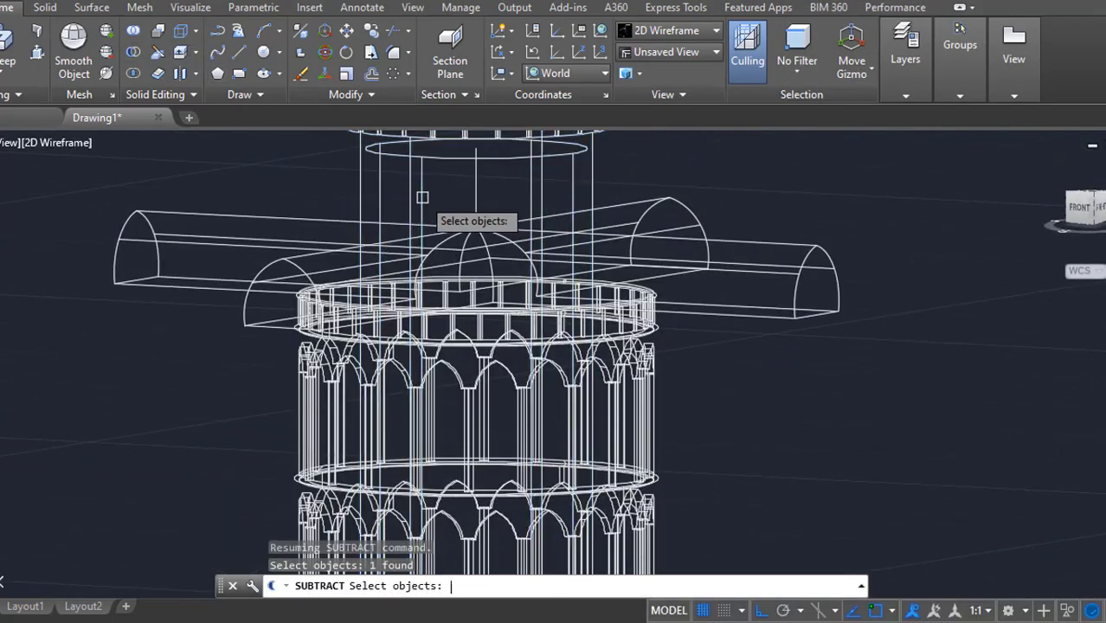
key(Return)
click(186, 212)
key(Return)
- Switch to the Realistic visual style and inspect the arched openings, the full tower and its base from the front
shift+middle_drag(186, 212, 484, 372)
click(65, 142)
click(130, 248)
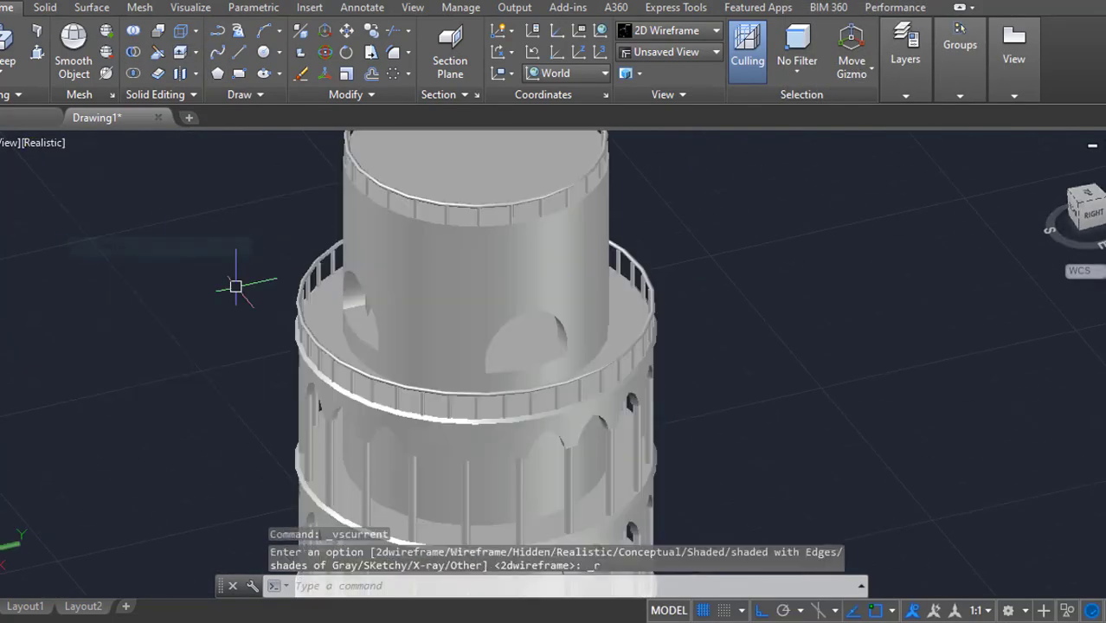
shift+middle_drag(236, 286, 425, 353)
scroll(424, 353, down, 5)
scroll(507, 329, up, 3)
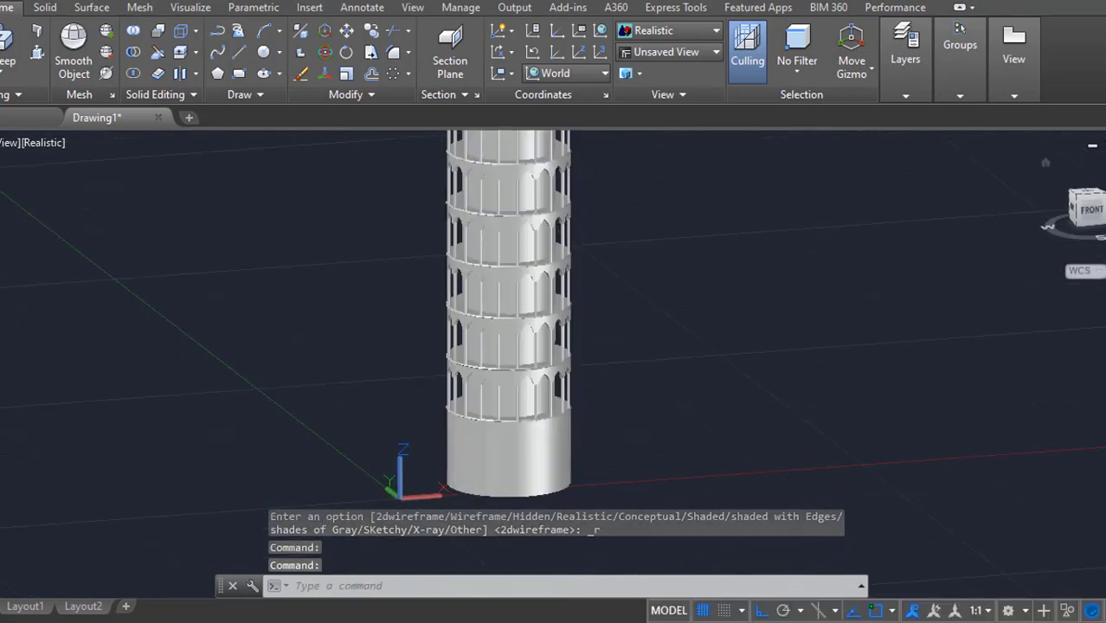
click(1091, 210)
middle_drag(556, 567, 561, 425)
scroll(560, 425, up, 6)
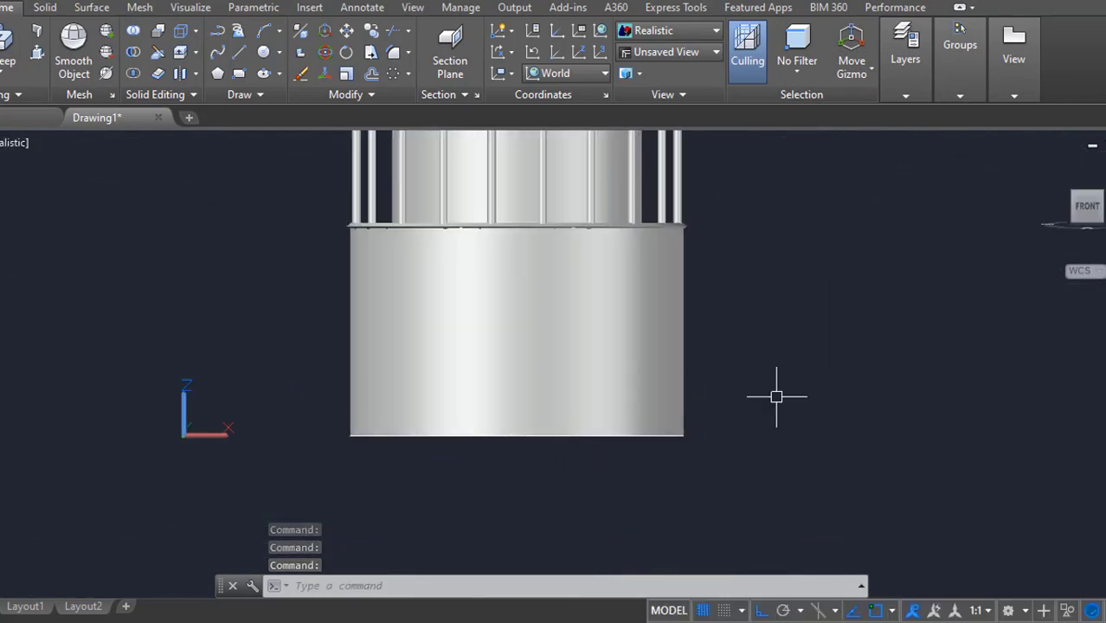
shift+middle_drag(806, 397, 1073, 248)
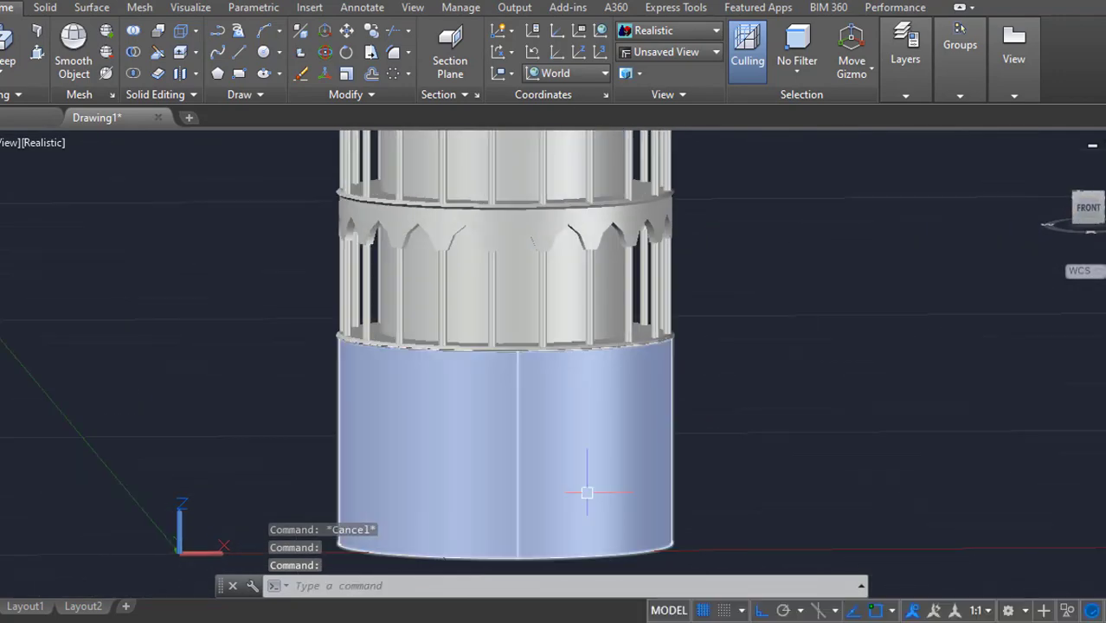
- Return to the 2D Wireframe visual style to work on the tower's base cylinder
click(48, 142)
click(82, 154)
shift+middle_drag(997, 254, 970, 353)
shift+middle_drag(786, 411, 784, 336)
middle_drag(784, 336, 832, 260)
middle_drag(753, 470, 784, 460)
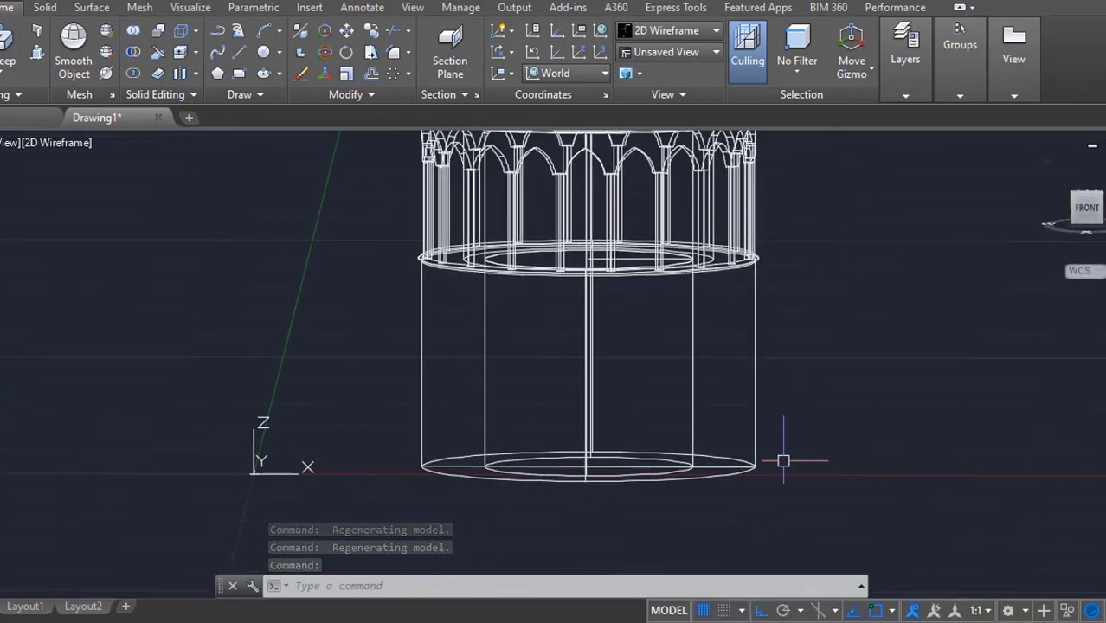
click(560, 76)
scroll(783, 424, up, 3)
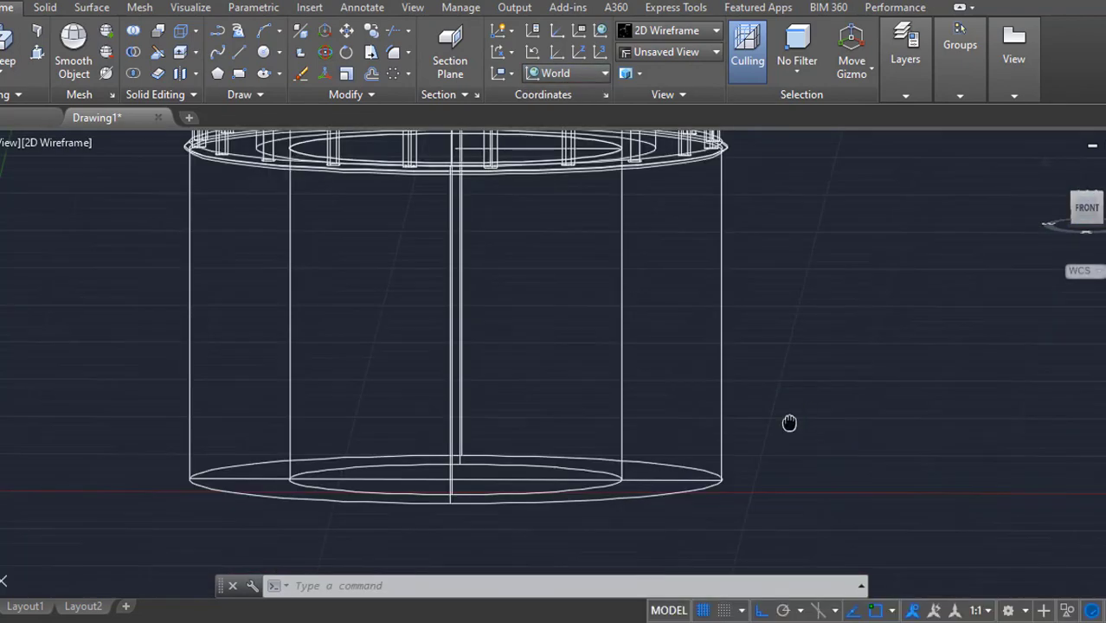
text(pl)
key(Return)
click(671, 543)
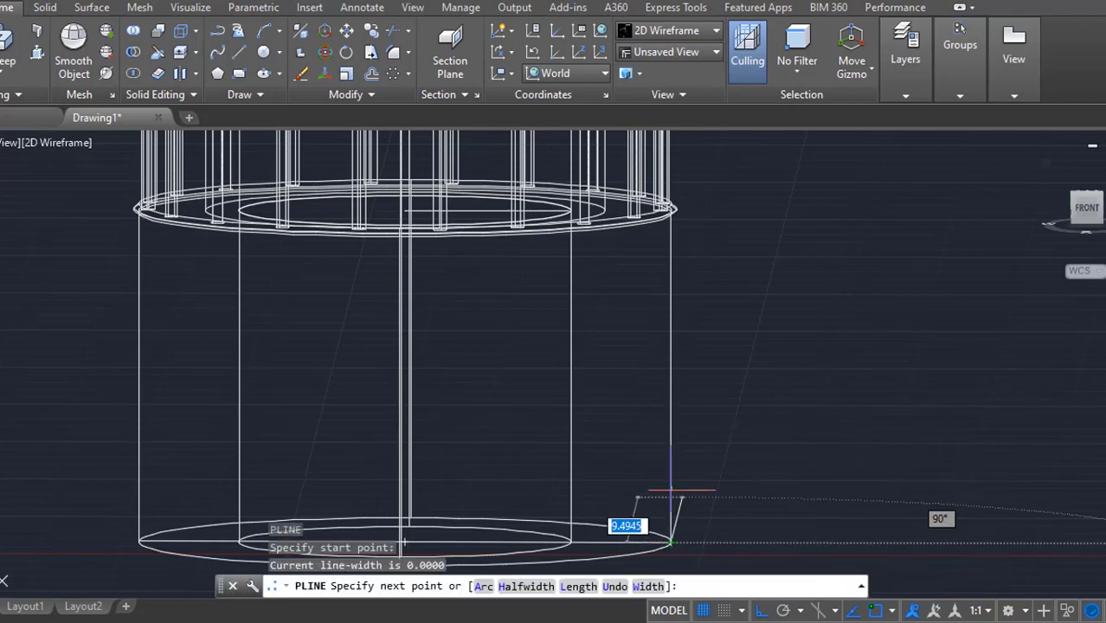
shift+middle_drag(783, 476, 664, 344)
key(Escape)
- In the Front UCS, draw a closed rectangular polyline 3 high and 0.5 wide from the outer end of the base's diameter line
click(584, 76)
click(558, 199)
text(pl)
key(Return)
click(651, 556)
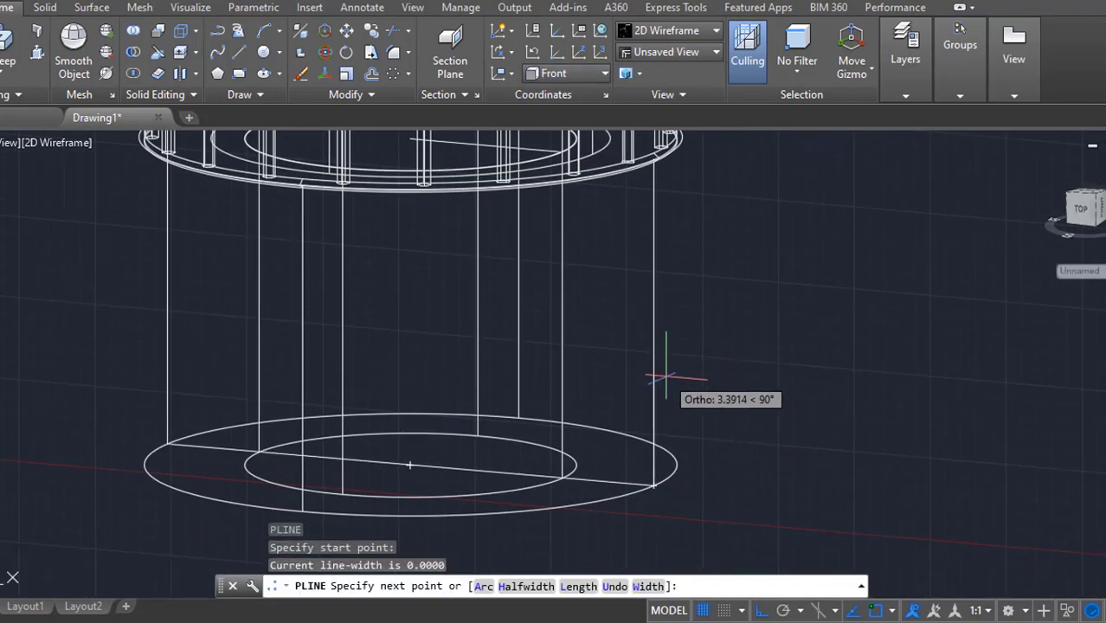
text(.5)
key(Return)
scroll(636, 494, up, 4)
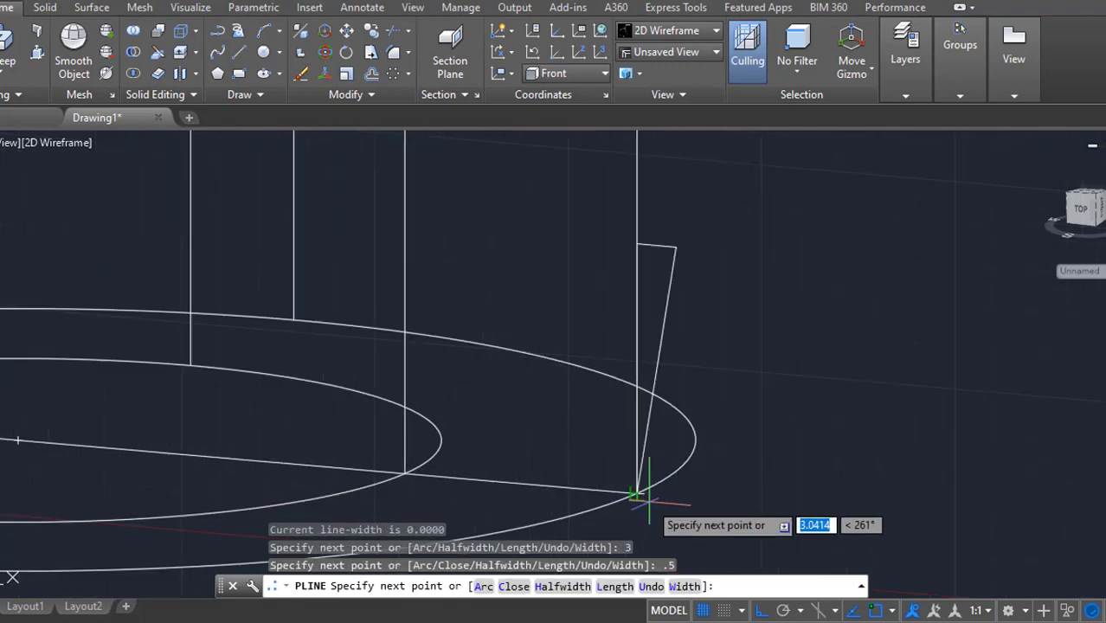
click(646, 495)
key(Escape)
scroll(645, 475, down, 4)
- Move the narrow rectangle straight up along the base cylinder's wall to the underside of the first tier
text(m)
key(Return)
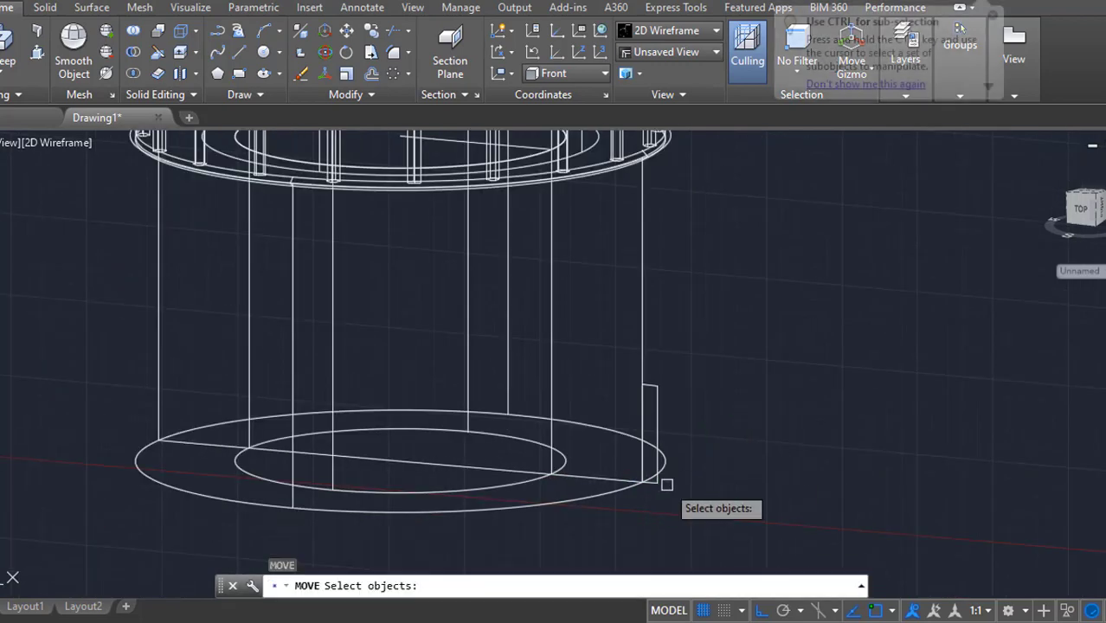
click(658, 482)
key(Return)
click(772, 518)
click(843, 275)
- Lower the rectangle slightly so its upper edge lines up with the top of the base cylinder
scroll(698, 208, up, 5)
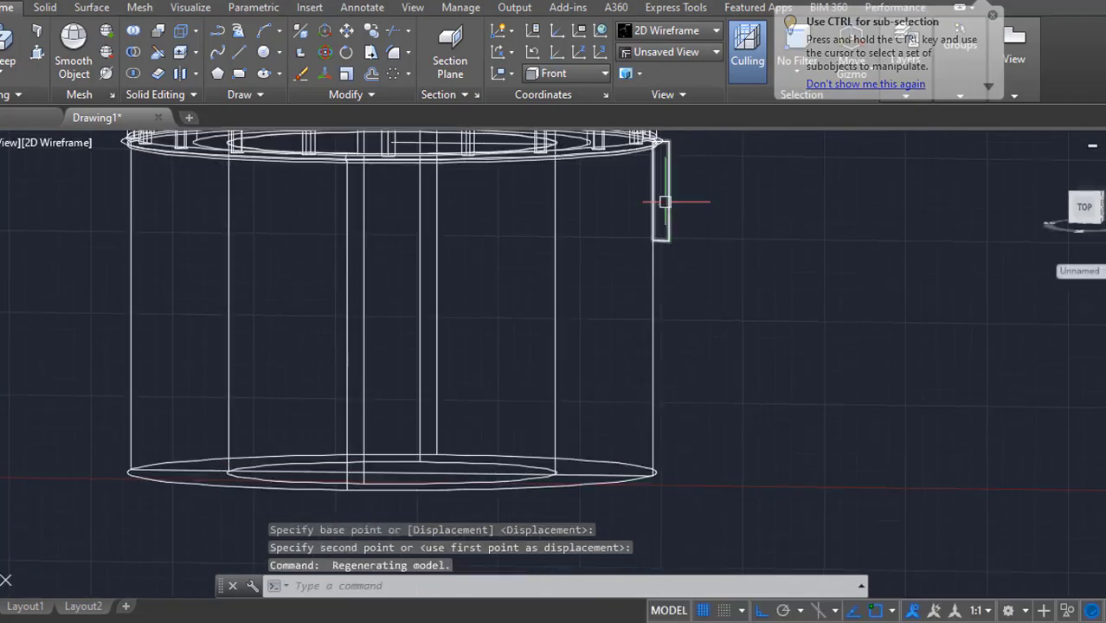
text(m)
key(Return)
click(657, 223)
key(Return)
click(699, 234)
click(698, 262)
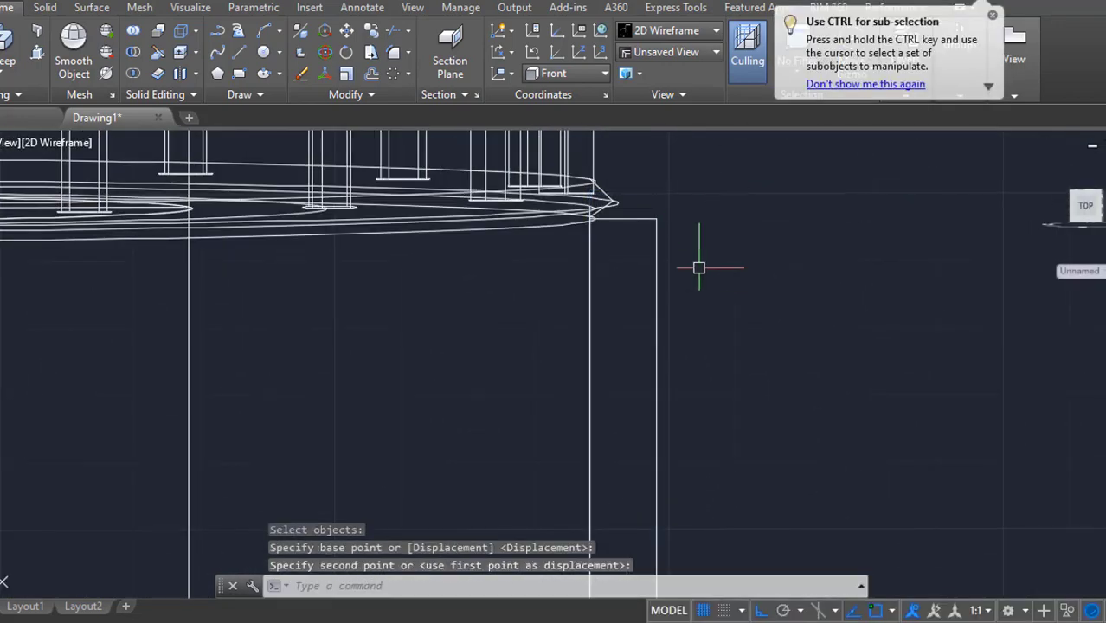
- Move the rectangle inward by about 0.3 so it straddles the base cylinder's wall
scroll(698, 266, down, 6)
shift+middle_drag(751, 376, 773, 400)
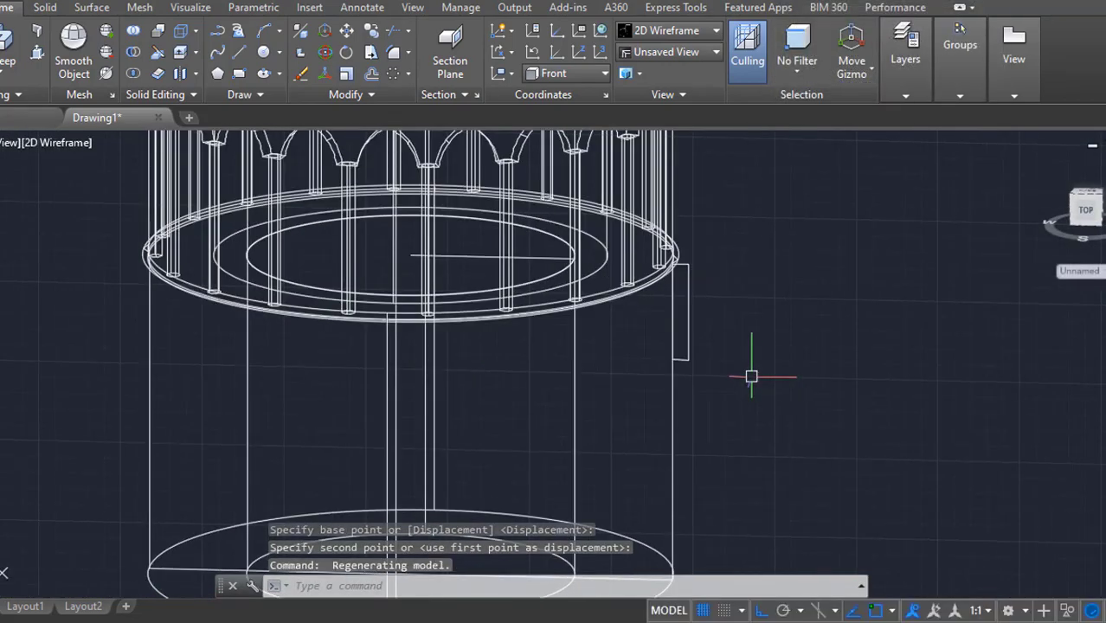
text(m)
key(Return)
click(689, 336)
key(Return)
click(872, 354)
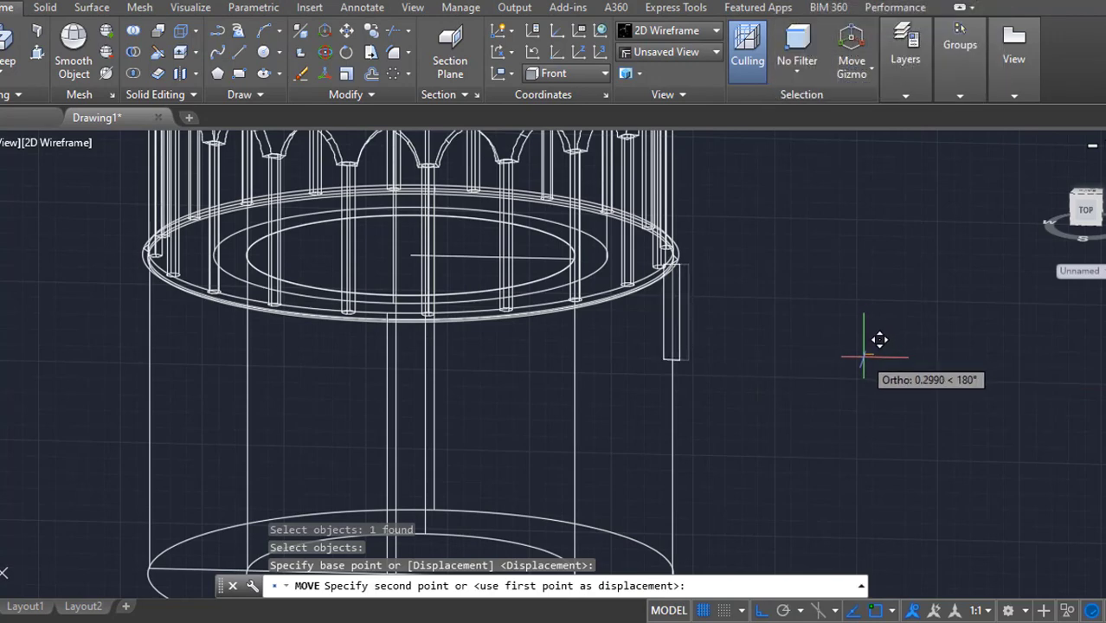
click(863, 357)
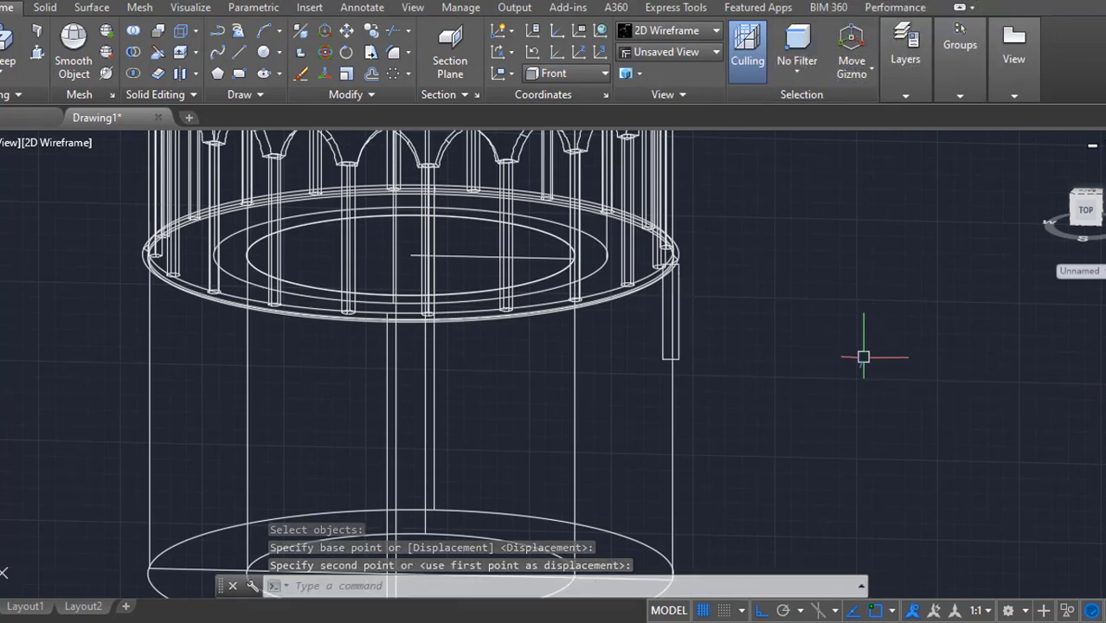
- Shift the rectangle slightly outward so more of it projects beyond the cylinder's wall
scroll(684, 284, up, 3)
text(m)
key(Return)
click(676, 339)
key(Return)
click(705, 348)
click(718, 358)
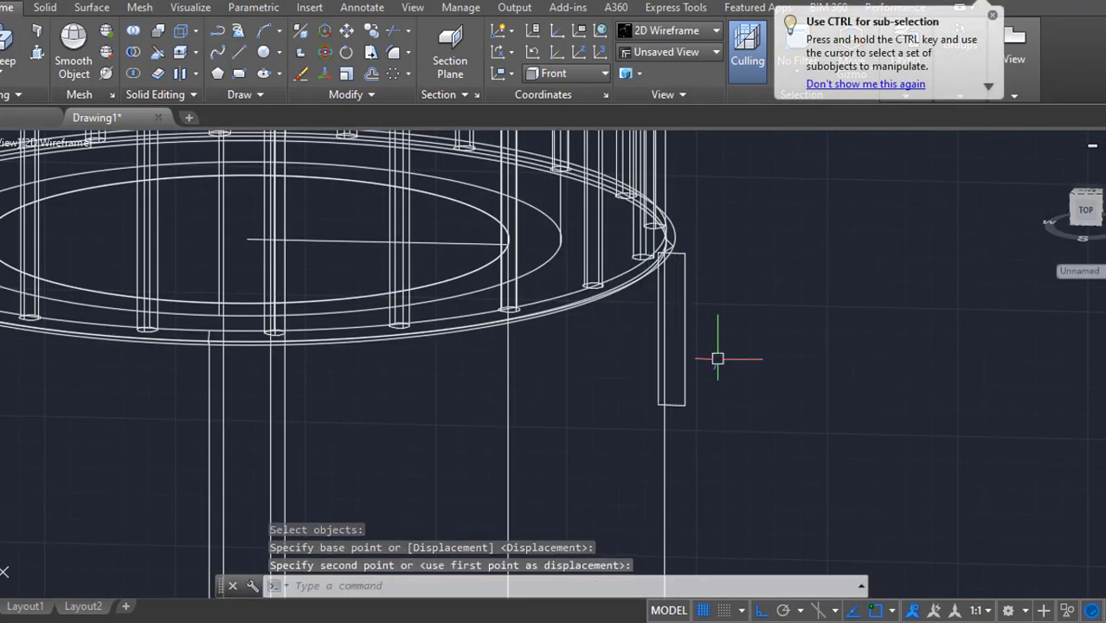
- Move the rectangle back inward by about 0.2 to line up its outer edge with the ring above
shift+middle_drag(611, 444, 644, 449)
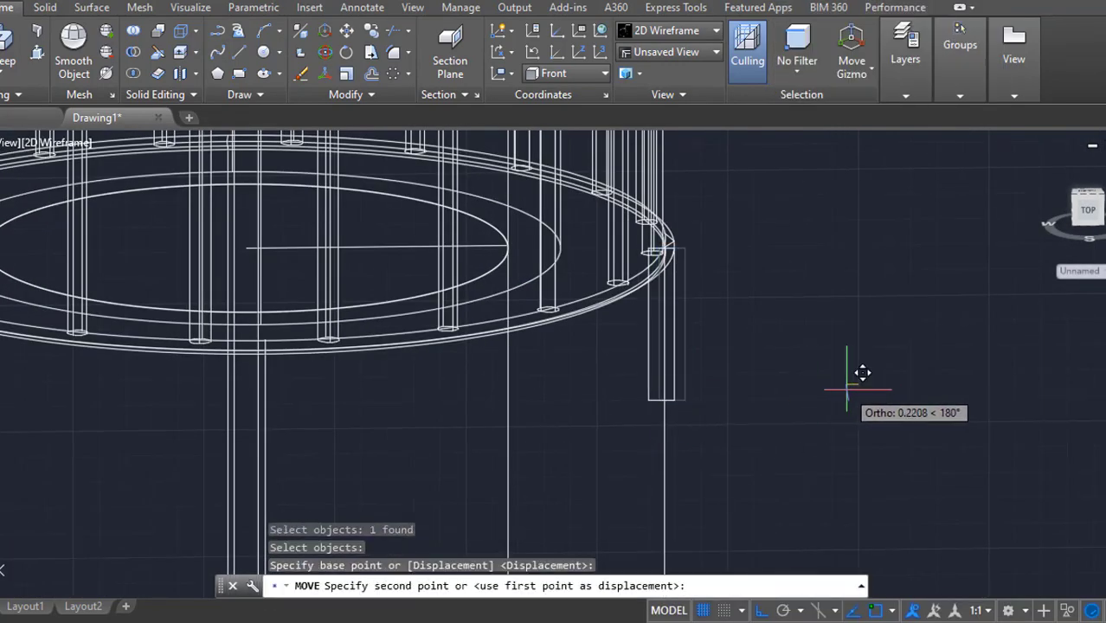
scroll(827, 439, down, 3)
scroll(828, 439, down, 2)
middle_drag(828, 439, 801, 406)
scroll(723, 509, up, 2)
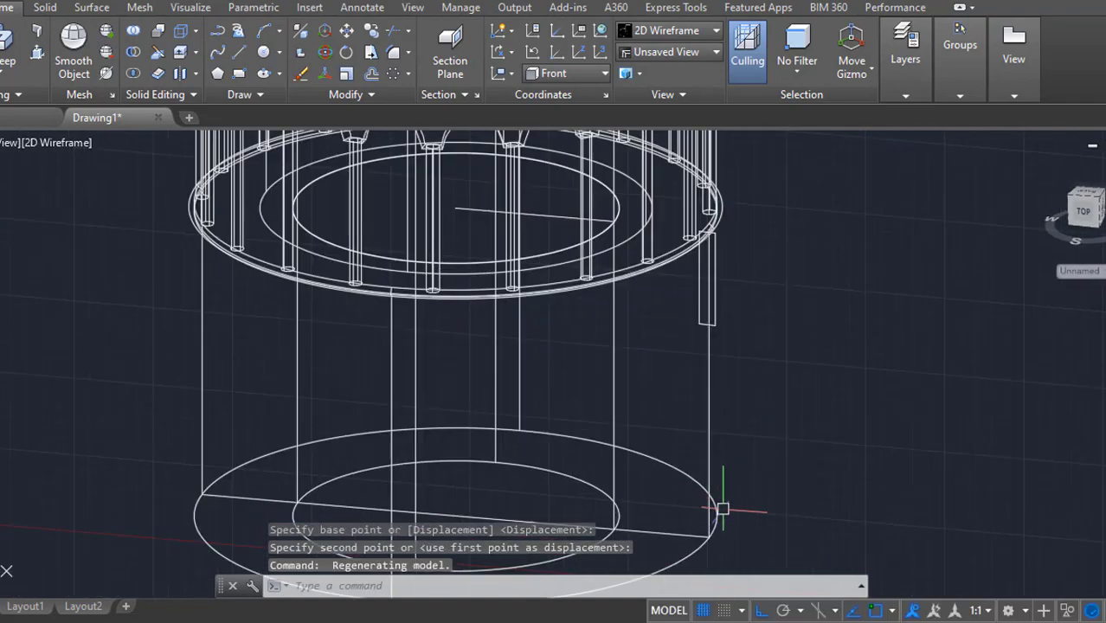
scroll(723, 509, up, 2)
middle_drag(736, 518, 726, 420)
text(c)
scroll(725, 420, up, 3)
key(Return)
click(530, 443)
key(Escape)
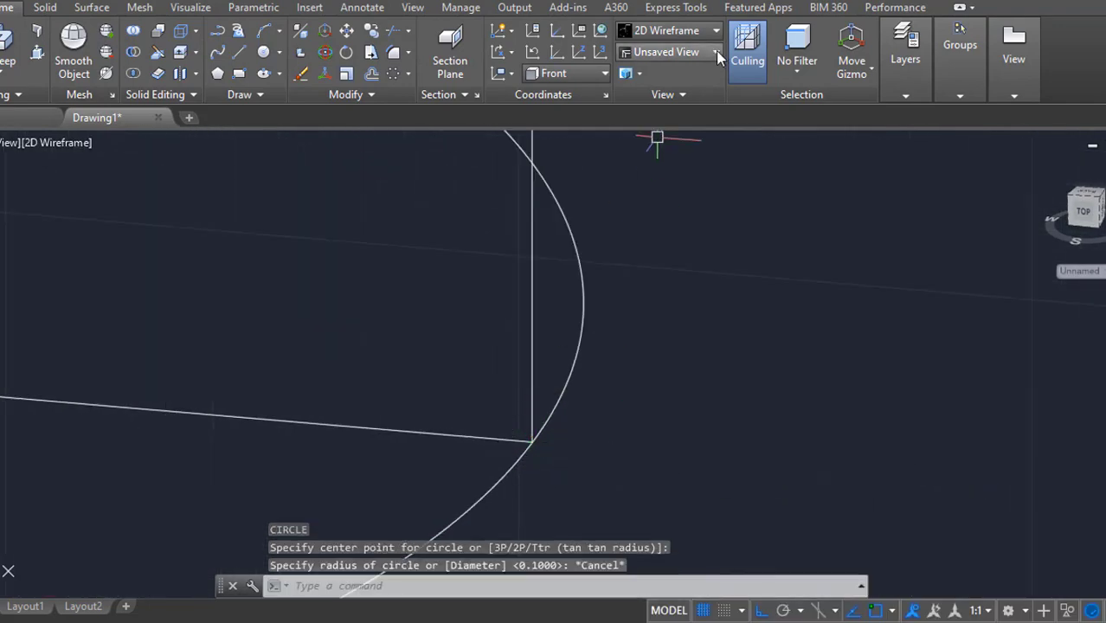
- In the World UCS, draw a circle of radius 0.3 centred on the outer end of the base's diameter line
key(Return)
click(530, 442)
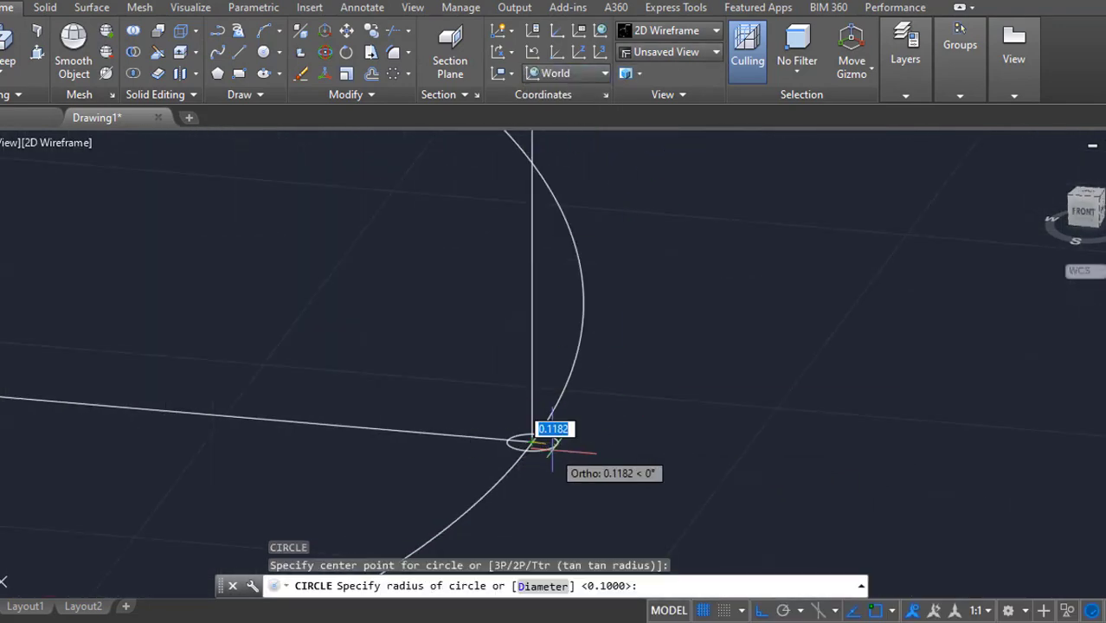
scroll(550, 443, down, 3)
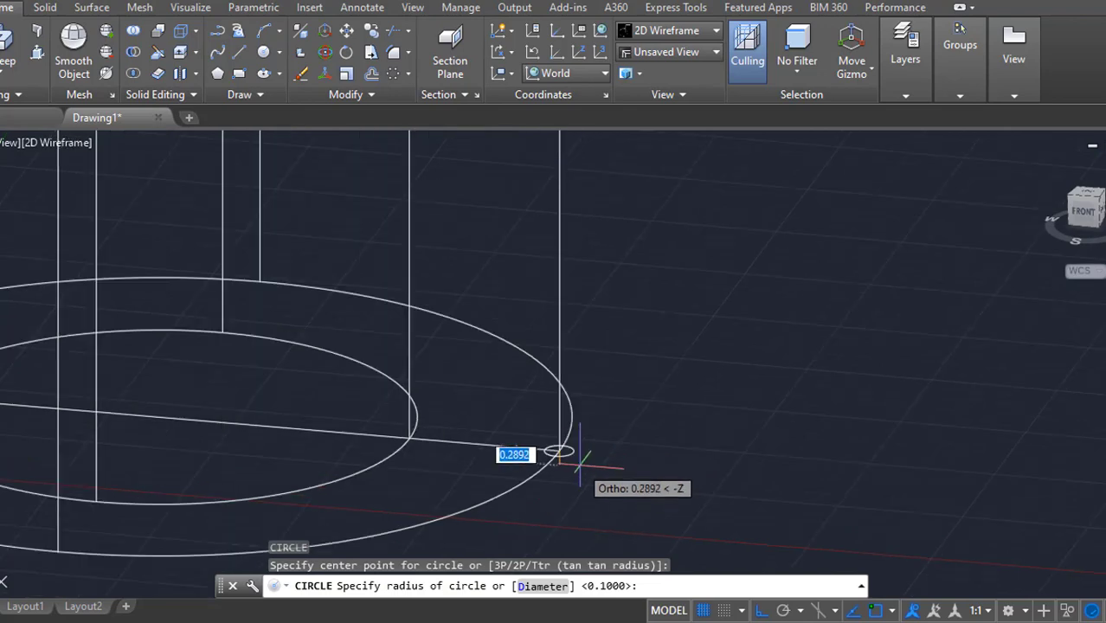
scroll(579, 458, up, 3)
scroll(568, 425, down, 5)
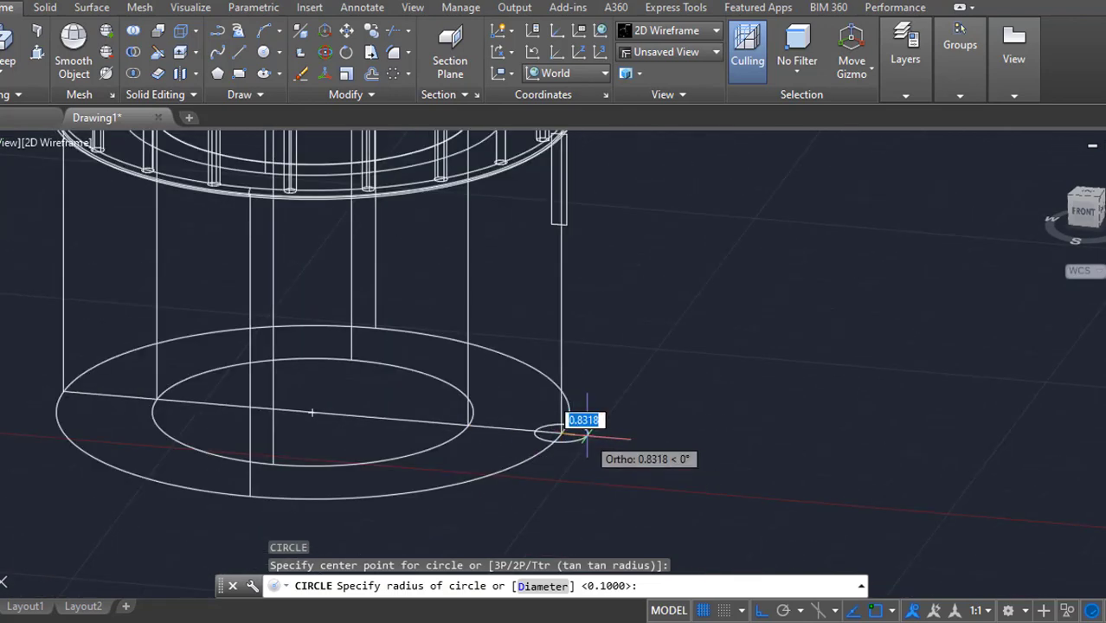
scroll(561, 430, up, 3)
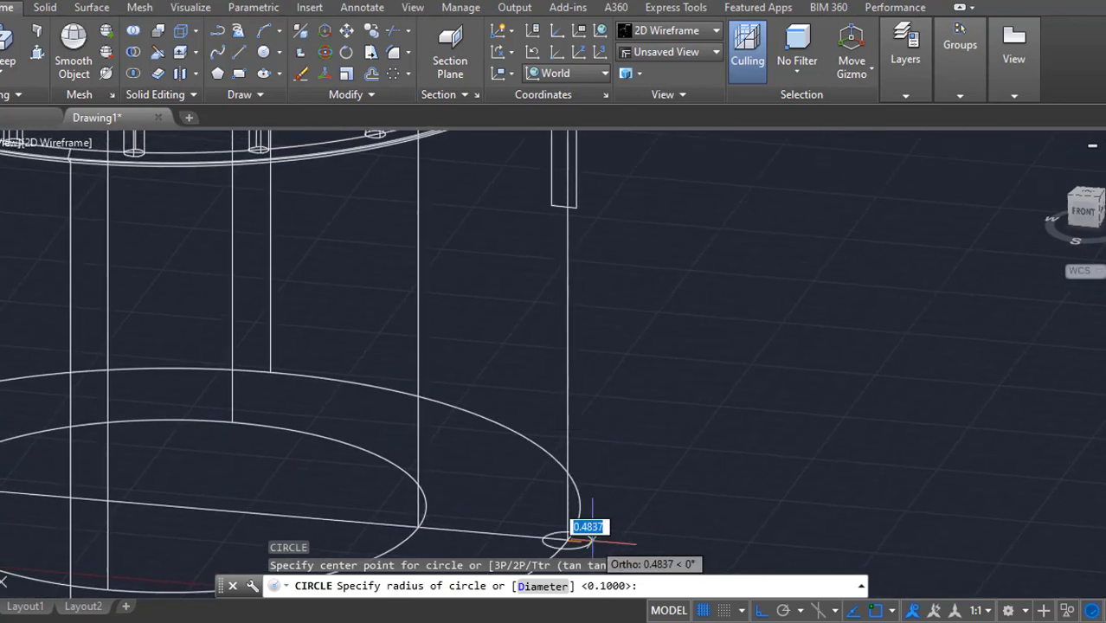
text(.3)
key(Return)
scroll(631, 401, down, 3)
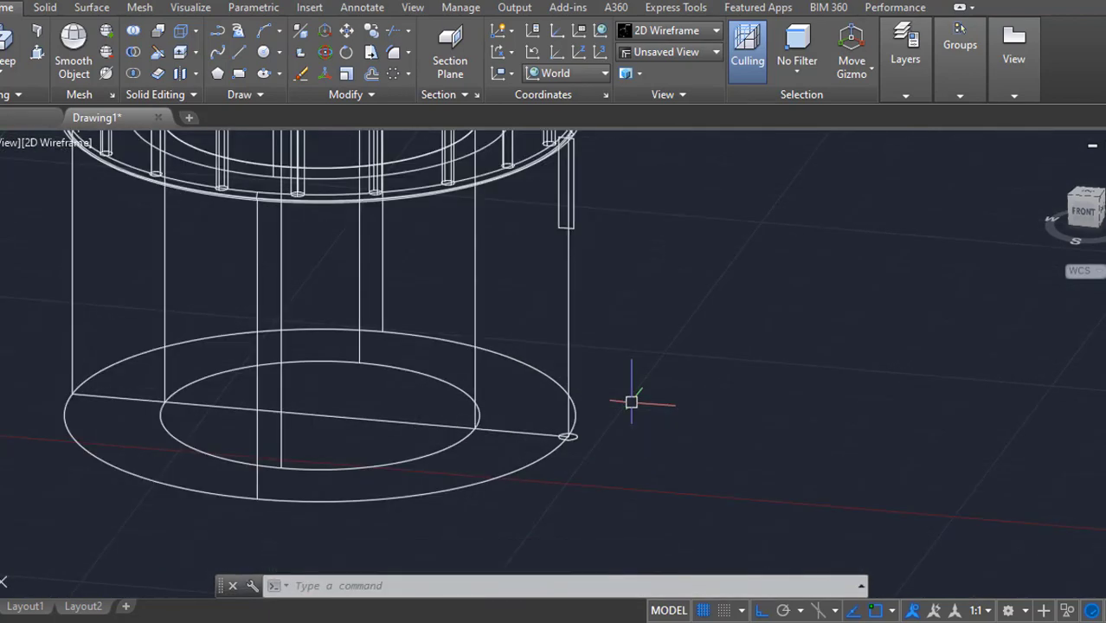
- Revolve the rectangle 360 degrees about the tower's central vertical axis to form a ring around the top of the base
click(36, 184)
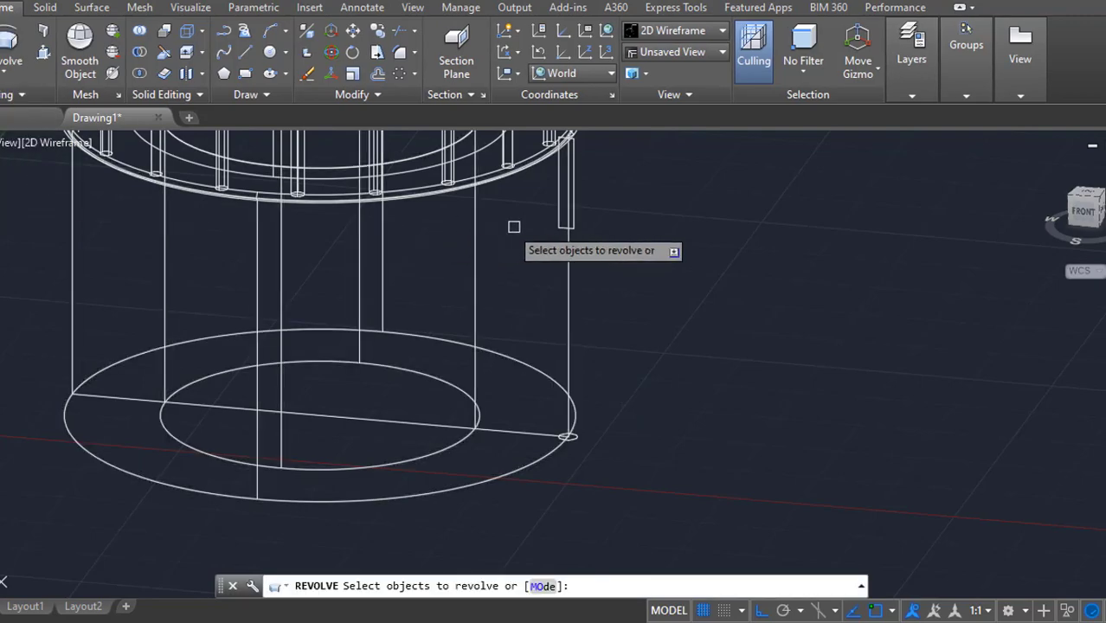
click(559, 211)
key(Return)
click(320, 415)
middle_drag(345, 148, 334, 318)
click(309, 285)
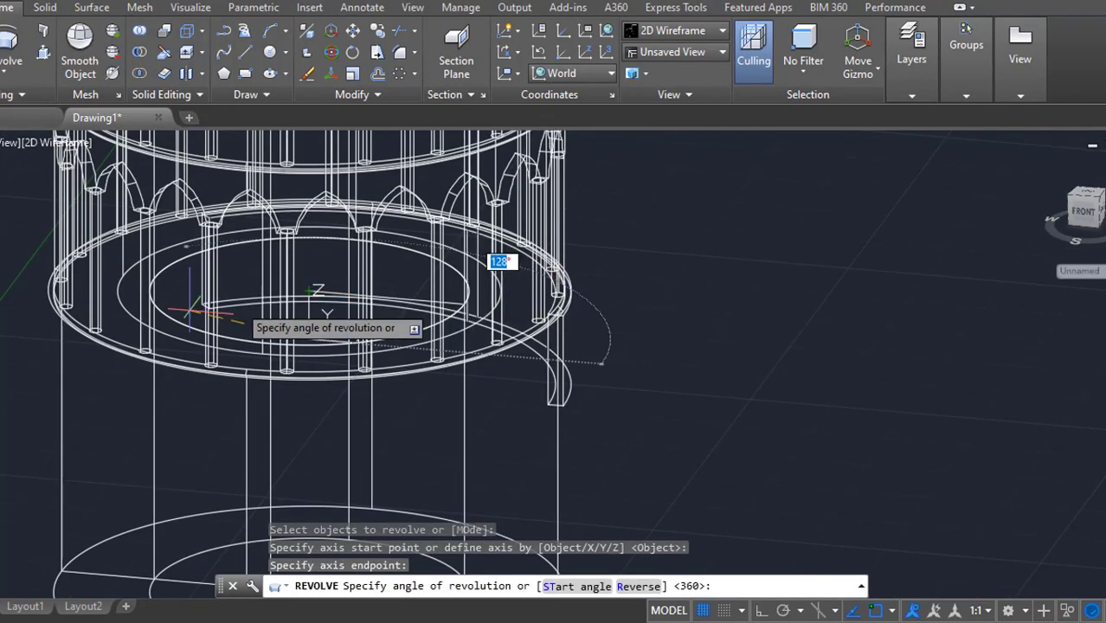
key(Return)
scroll(26, 346, down, 2)
- In the Front UCS, draw a polyline arc with a chord of about 2.9, curving down from the centre of the revolved ring's lower edge
click(1084, 211)
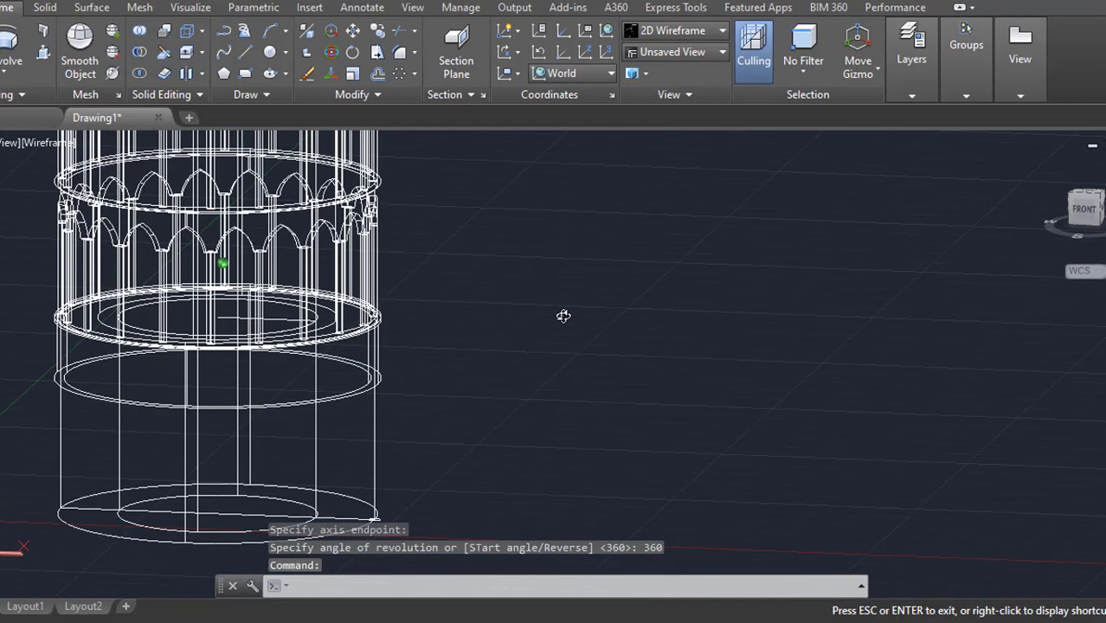
click(574, 73)
click(561, 196)
middle_drag(432, 315, 644, 296)
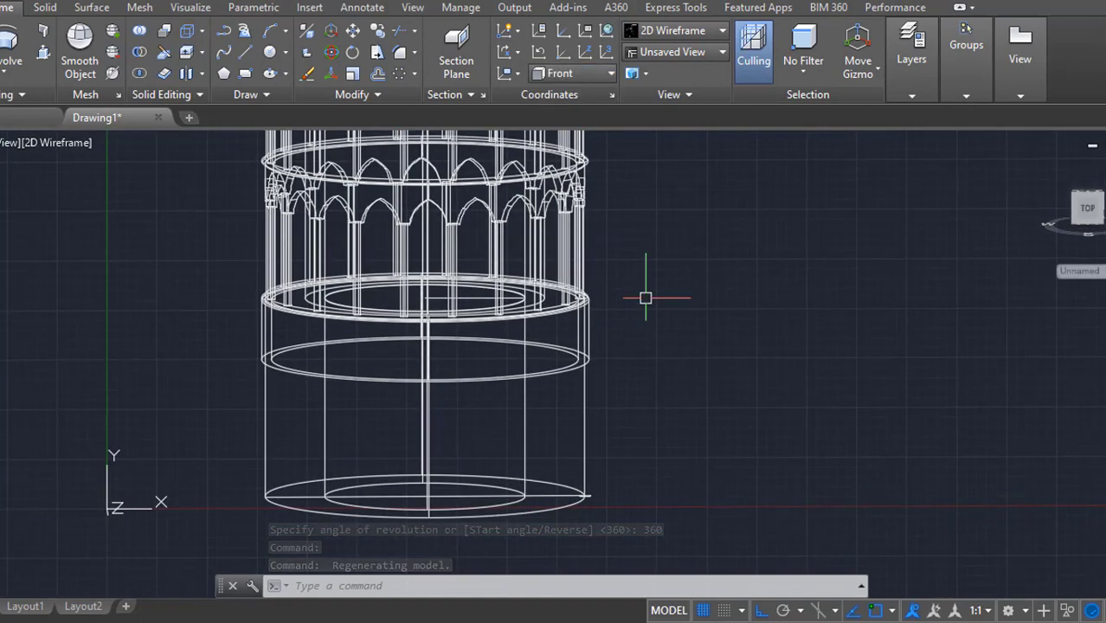
text(pl)
key(Return)
shift+middle_drag(425, 365, 425, 369)
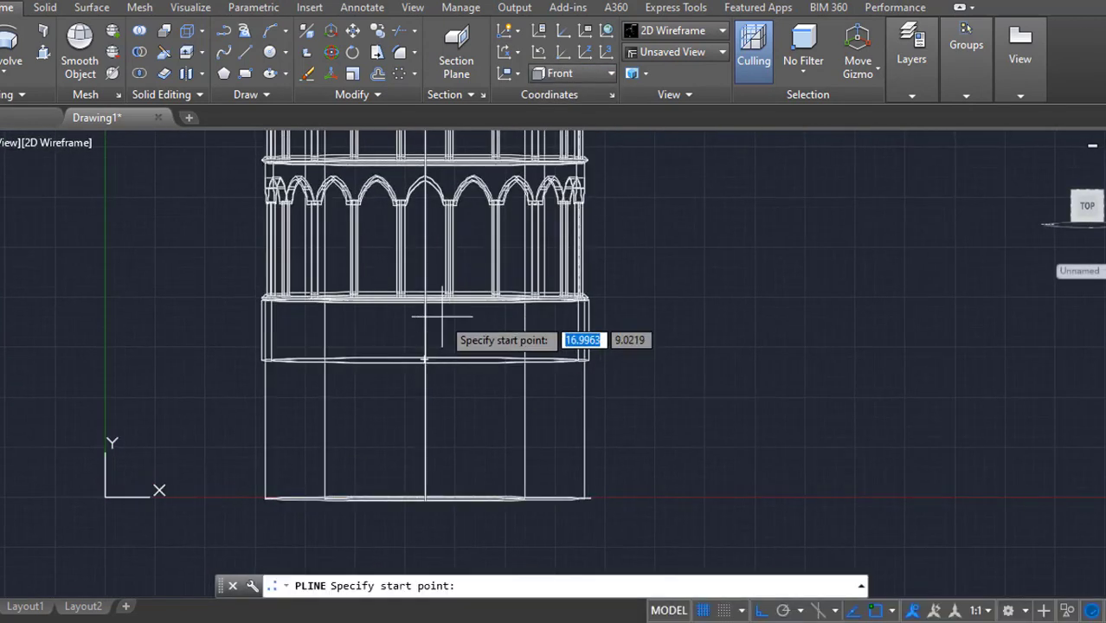
scroll(420, 372, up, 4)
click(420, 374)
middle_drag(267, 494, 314, 388)
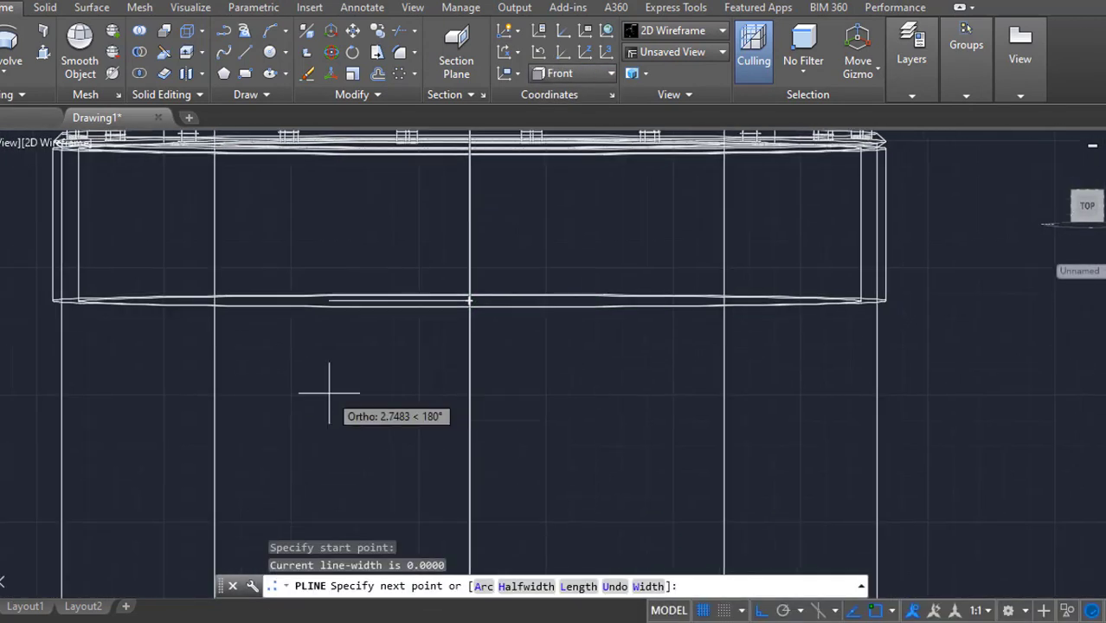
text(a)
key(Return)
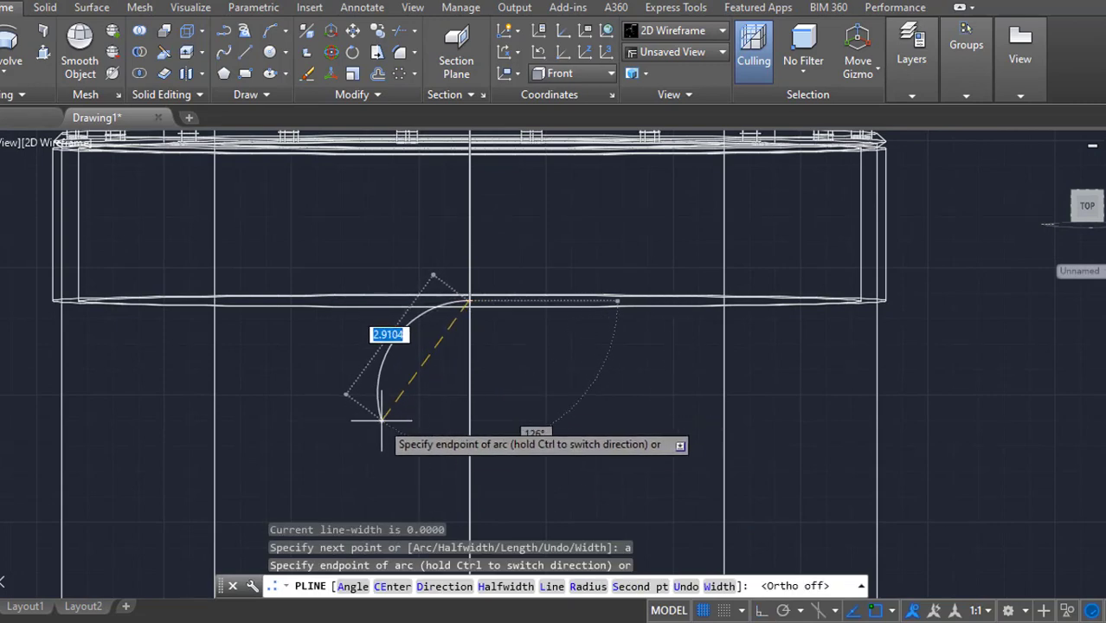
click(385, 424)
key(Escape)
- Mirror the arc about the tower's vertical centreline, keeping the original
text(mi)
key(Return)
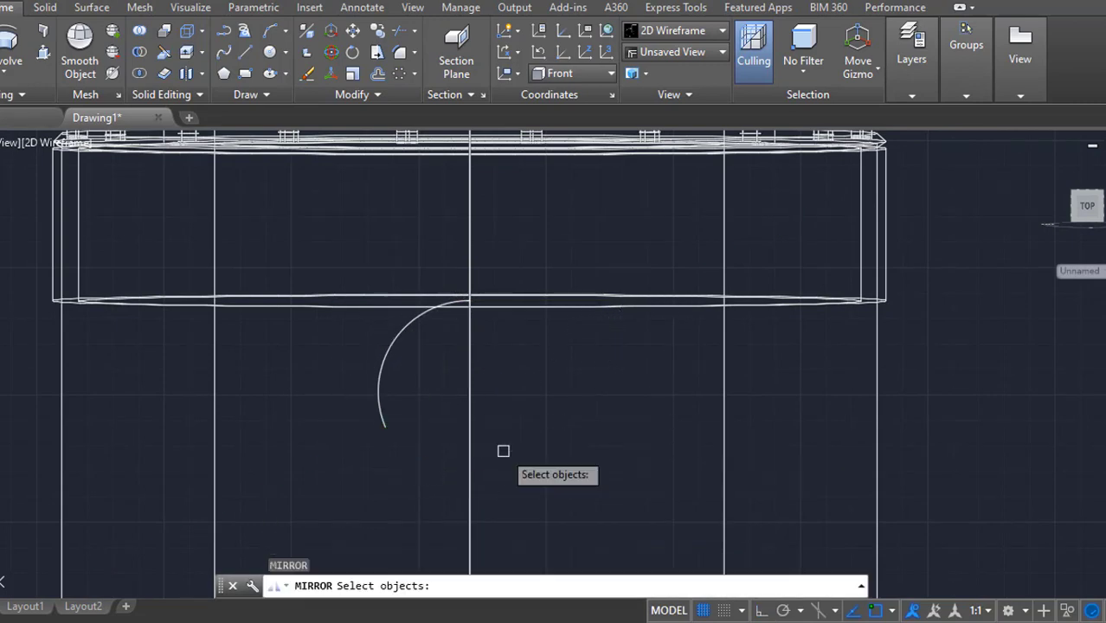
click(468, 298)
key(F8)
click(481, 463)
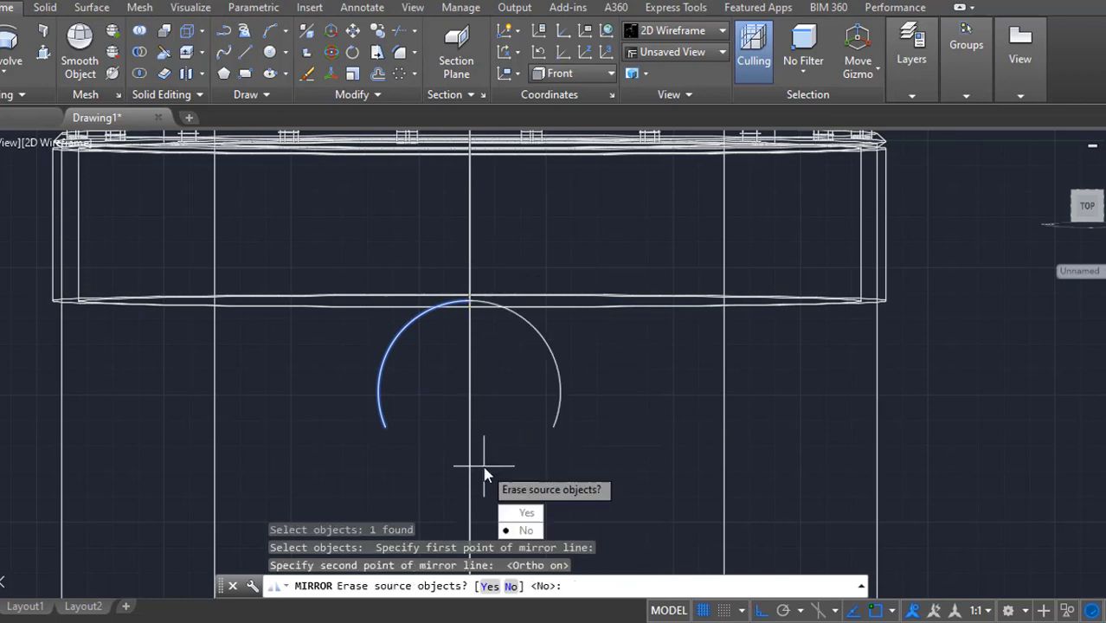
key(Return)
key(Return)
- Draw a horizontal line joining the lower ends of the two arcs
text(l)
key(Return)
click(546, 427)
click(385, 426)
key(Return)
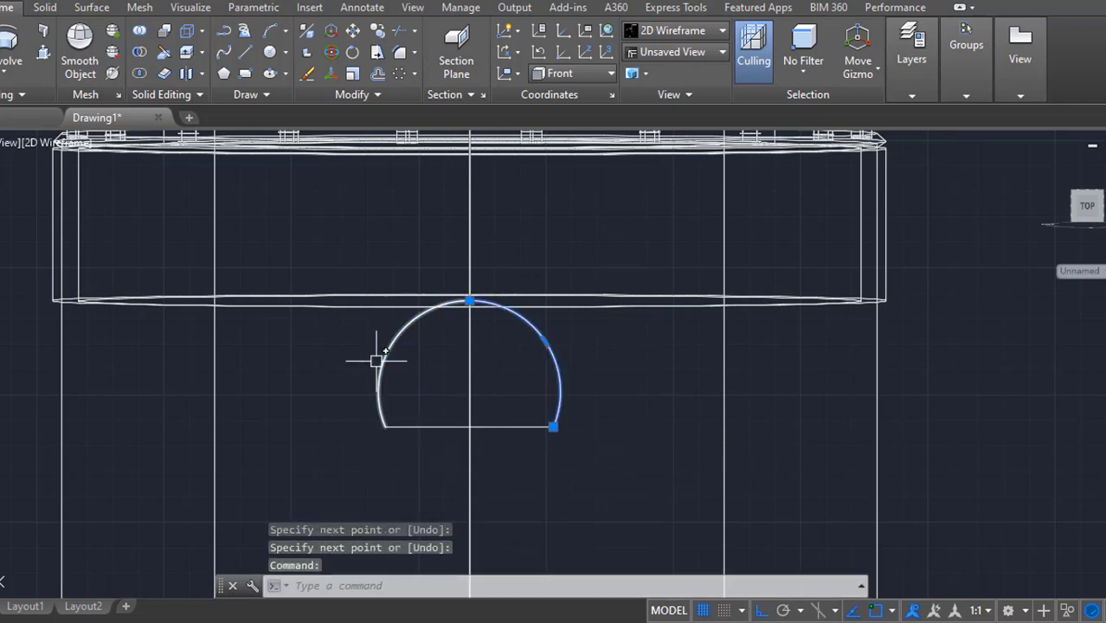
key(Escape)
- Move the horizontal closing line a short distance straight down from the arc ends
scroll(529, 351, down, 6)
scroll(545, 385, up, 8)
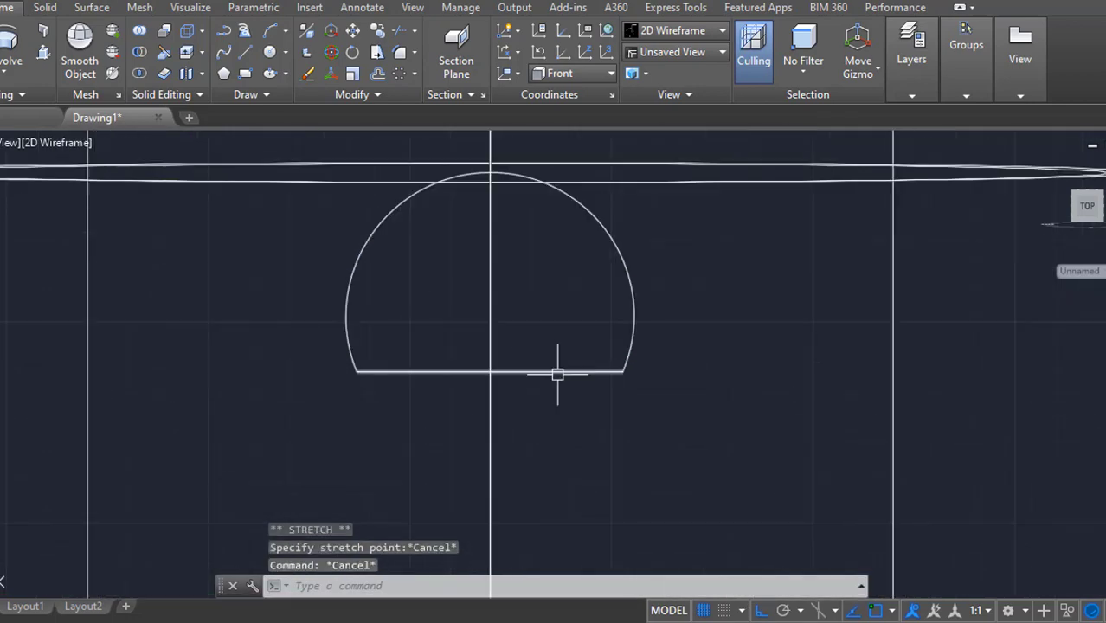
text(m)
key(Return)
click(490, 372)
click(488, 413)
- Stretch the lower ends of both arcs down to the matching endpoints of the horizontal line
click(638, 379)
click(632, 375)
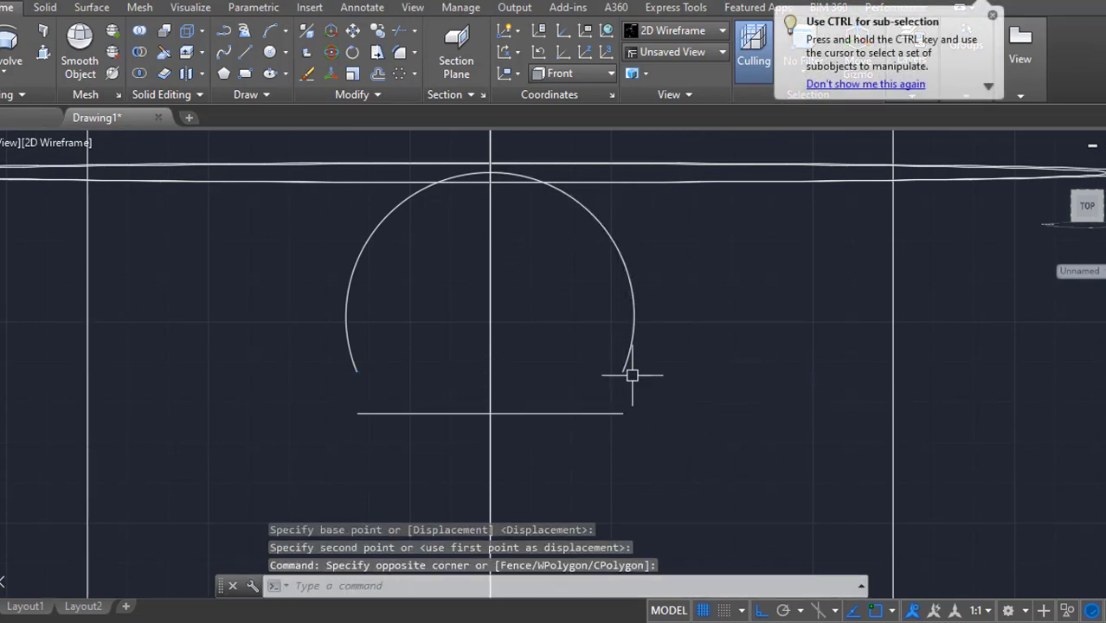
click(627, 365)
click(622, 372)
click(623, 413)
key(Escape)
click(359, 375)
click(358, 413)
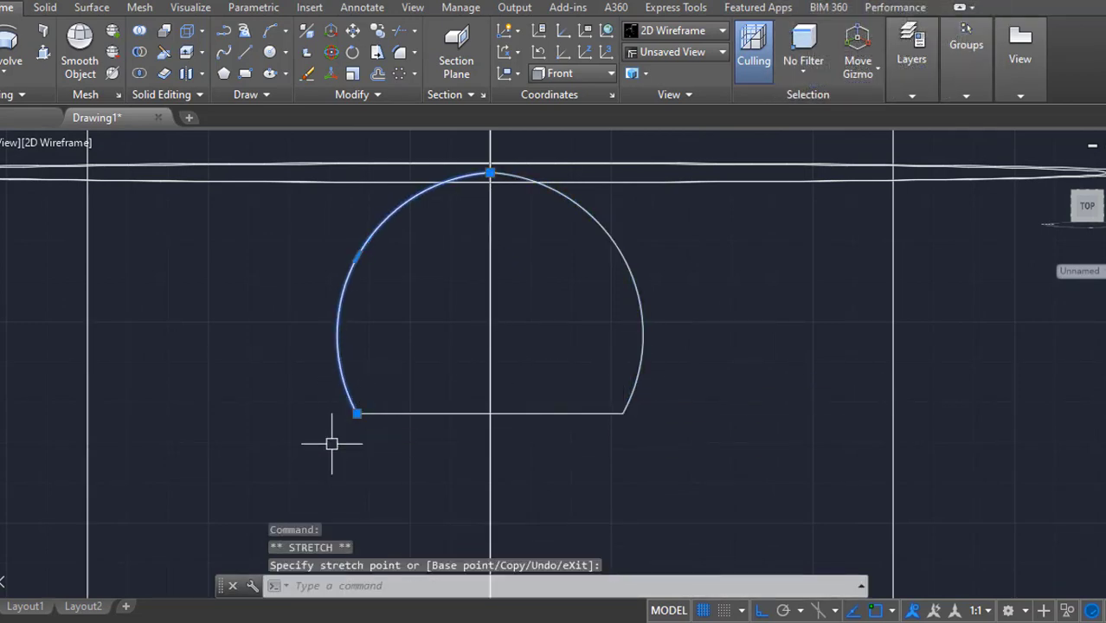
scroll(331, 445, down, 8)
text(m)
key(Return)
click(403, 414)
key(Escape)
- Join the two arcs and the horizontal line into one closed outline
text(join)
key(Return)
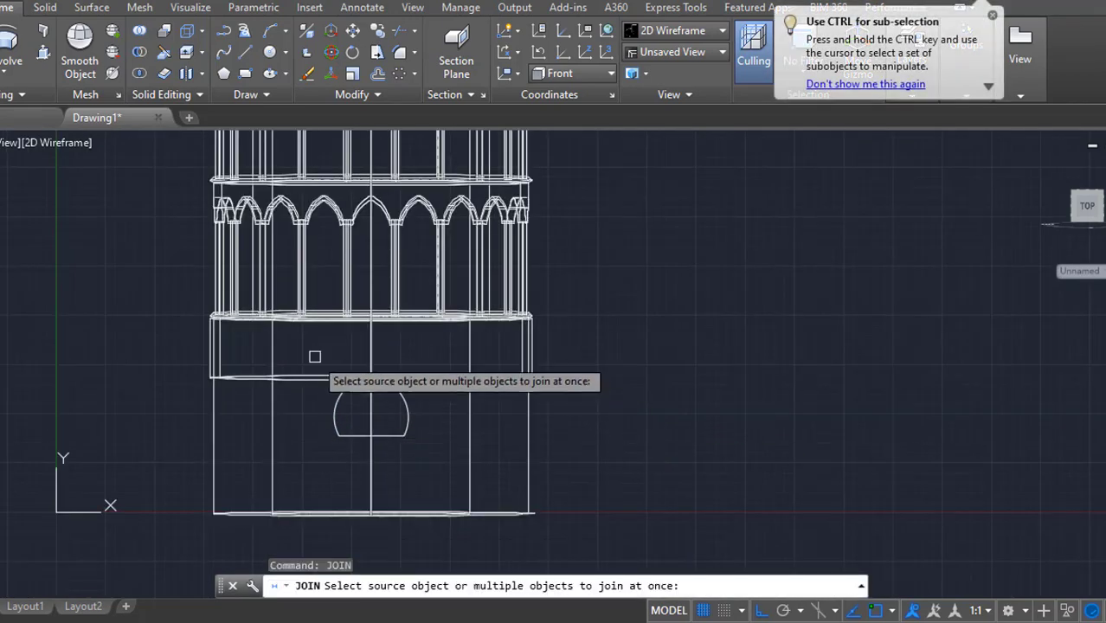
click(313, 355)
click(431, 464)
key(Return)
- Move the closed outline straight up to straddle the revolved ring's lower edge, and stretch its flat bottom edge further down
text(m)
key(Return)
click(432, 463)
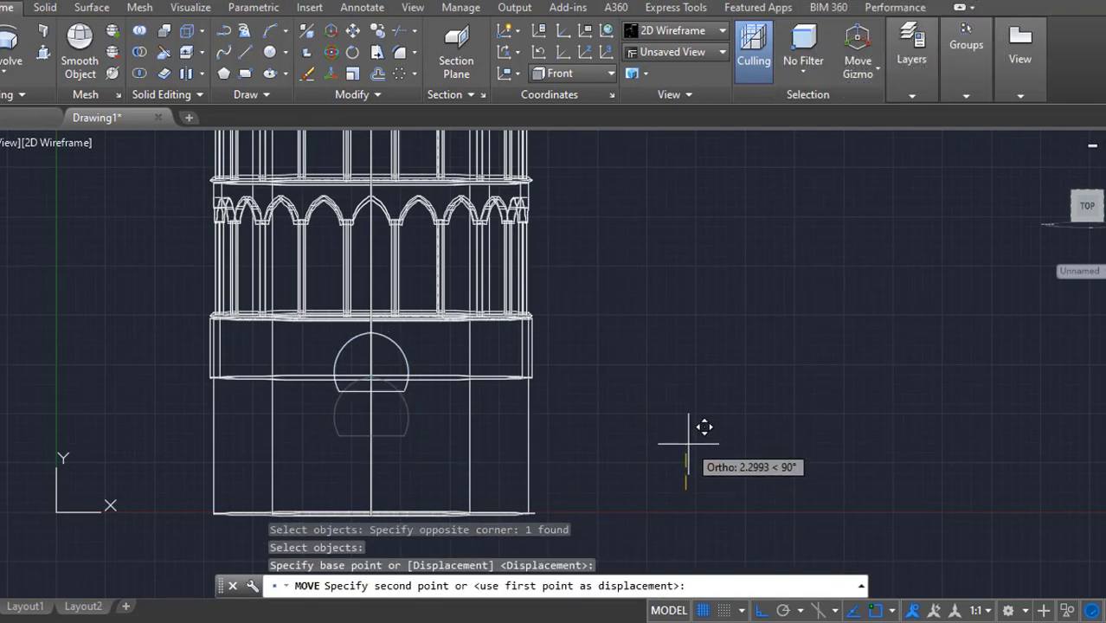
click(690, 449)
scroll(321, 340, up, 6)
click(447, 457)
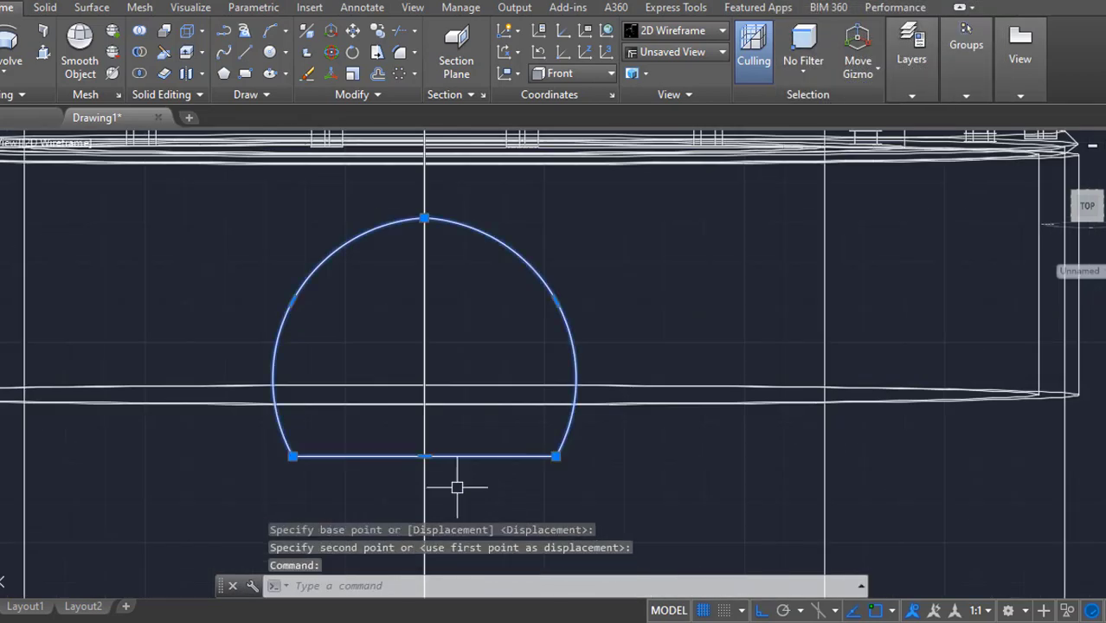
click(424, 457)
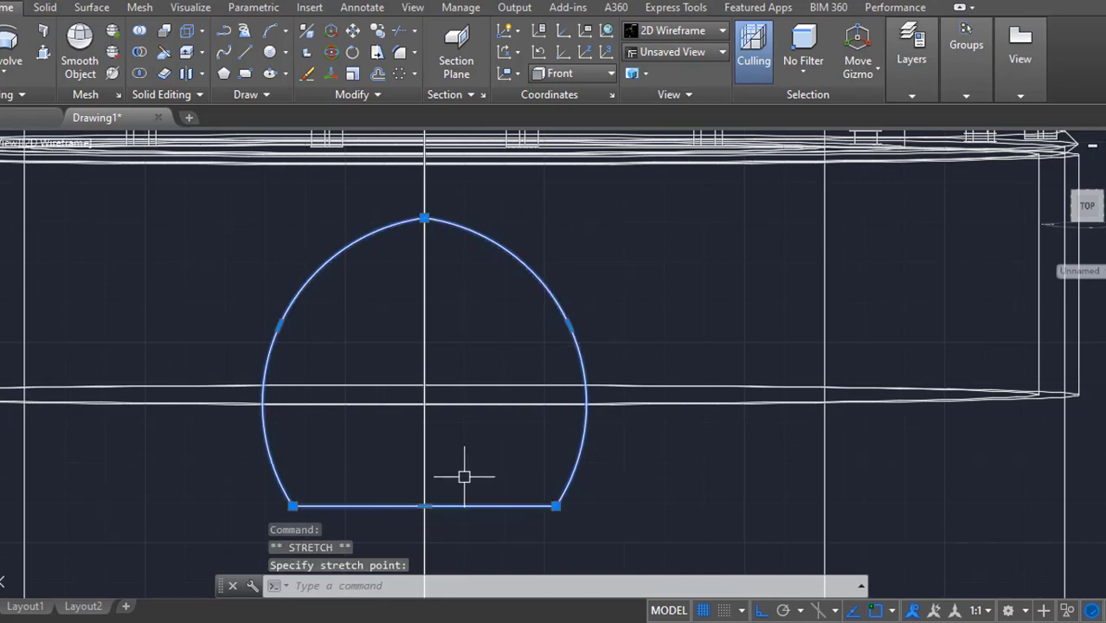
- Extrude the closed outline about 21.2 from the tower's centre outward, past the ring's outer wall
scroll(538, 486, down, 6)
shift+middle_drag(768, 491, 728, 481)
text(ext)
key(Return)
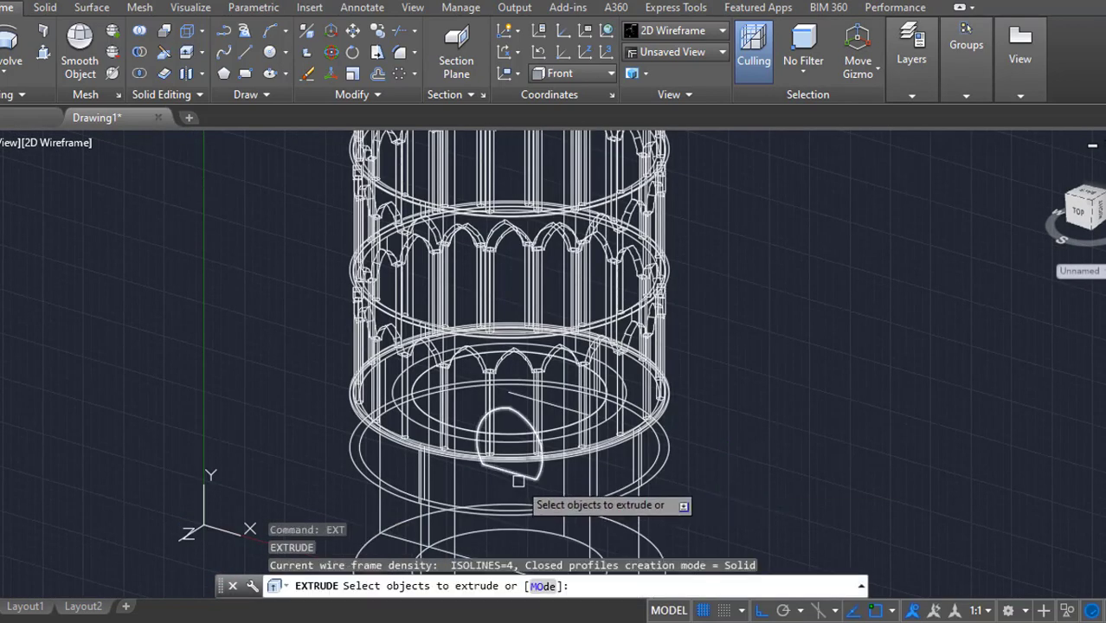
click(390, 415)
key(Return)
middle_drag(390, 414, 308, 333)
key(Return)
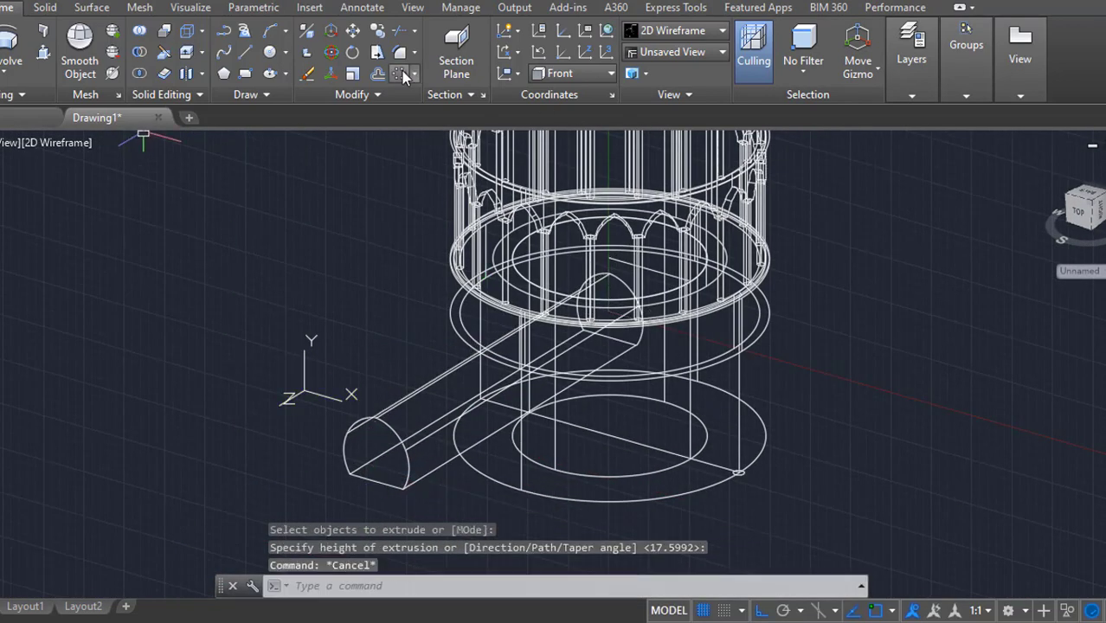
- In the World UCS, create a polar array of 12 copies of the extruded solid around the tower's central axis
click(542, 76)
click(555, 91)
click(399, 74)
click(537, 407)
key(Return)
click(610, 338)
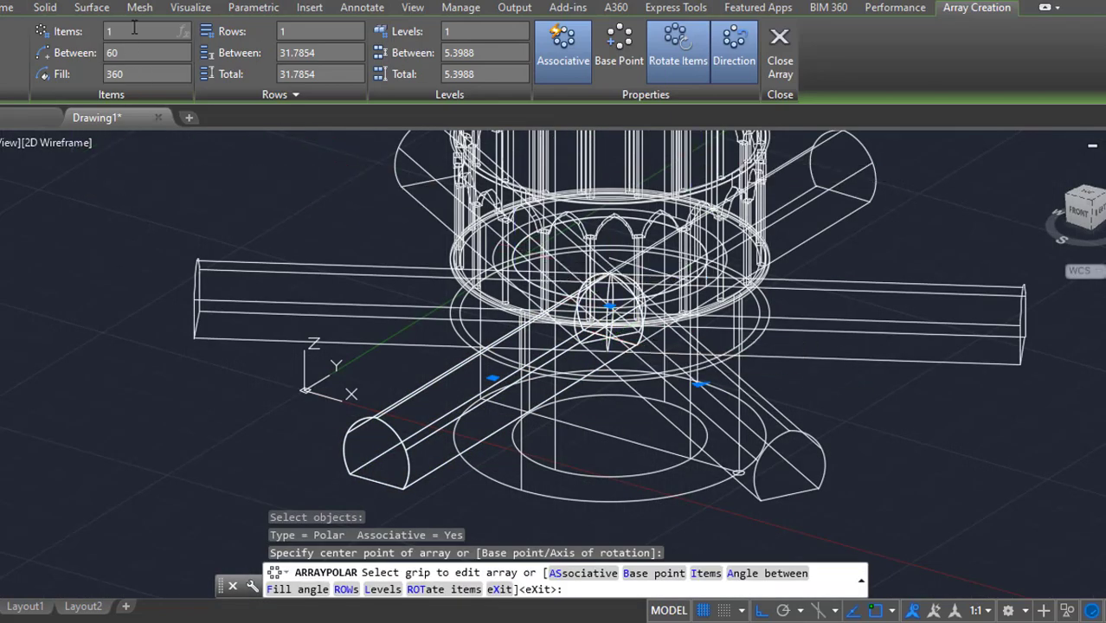
key(Return)
- Switch the visual style to Realistic and inspect the arrayed solids around the base
click(60, 141)
click(113, 247)
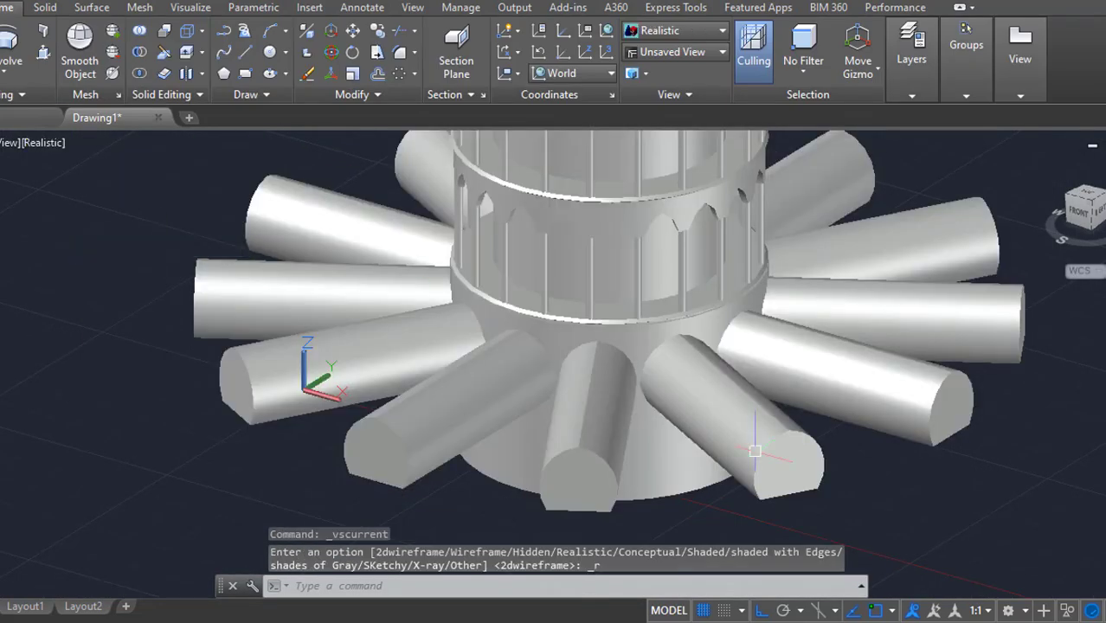
shift+middle_drag(702, 381, 617, 256)
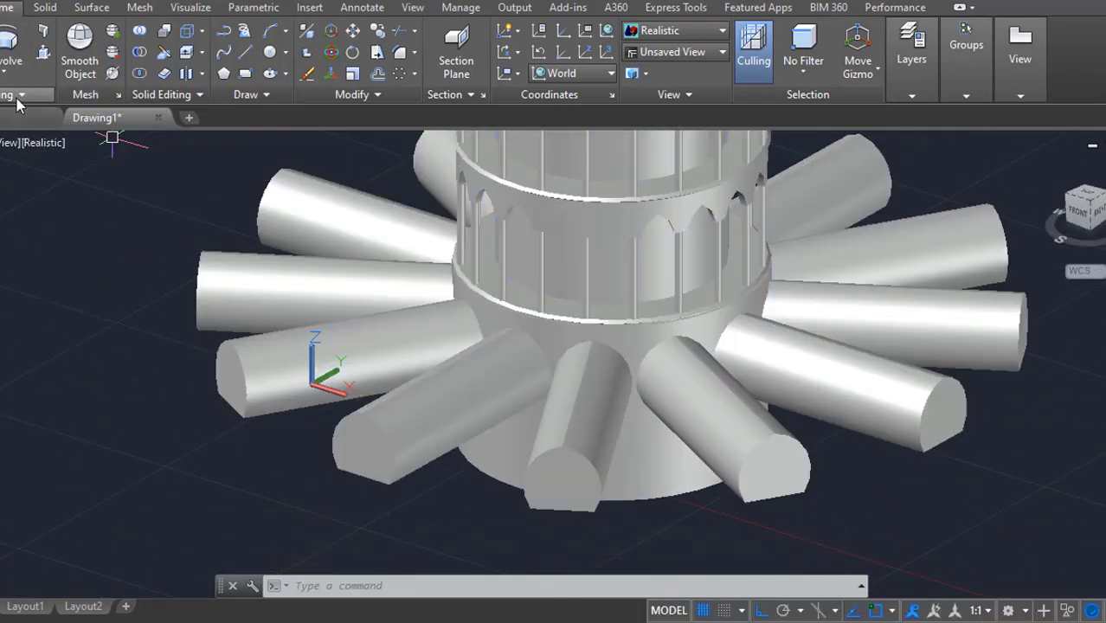
- Set the number of items in the polar array of extruded solids to 10
key(Escape)
click(346, 223)
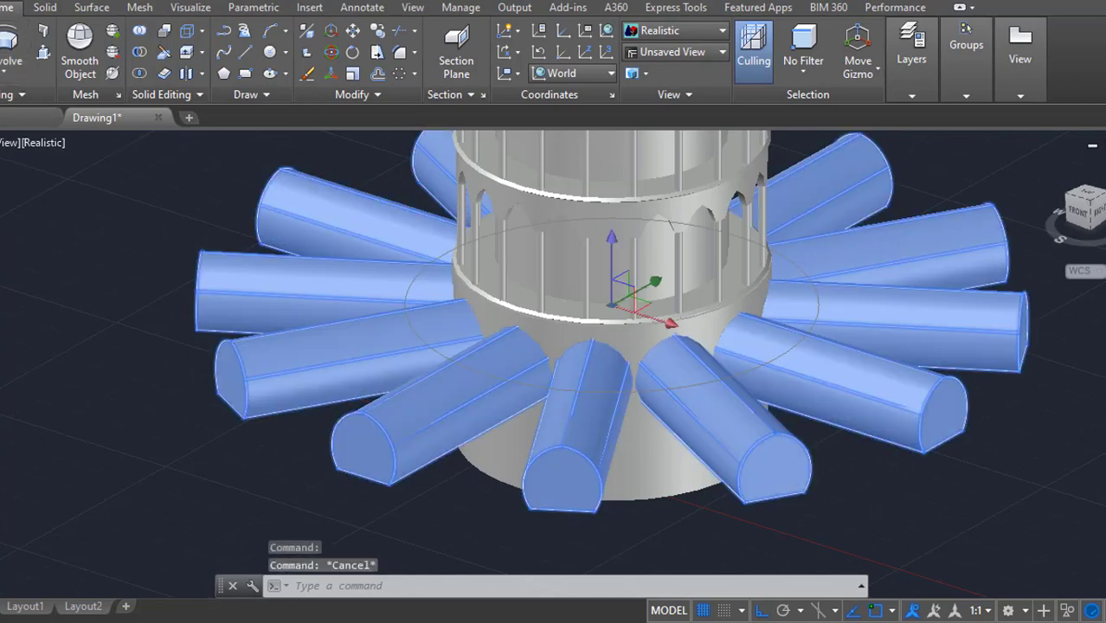
click(143, 36)
key(Return)
key(Escape)
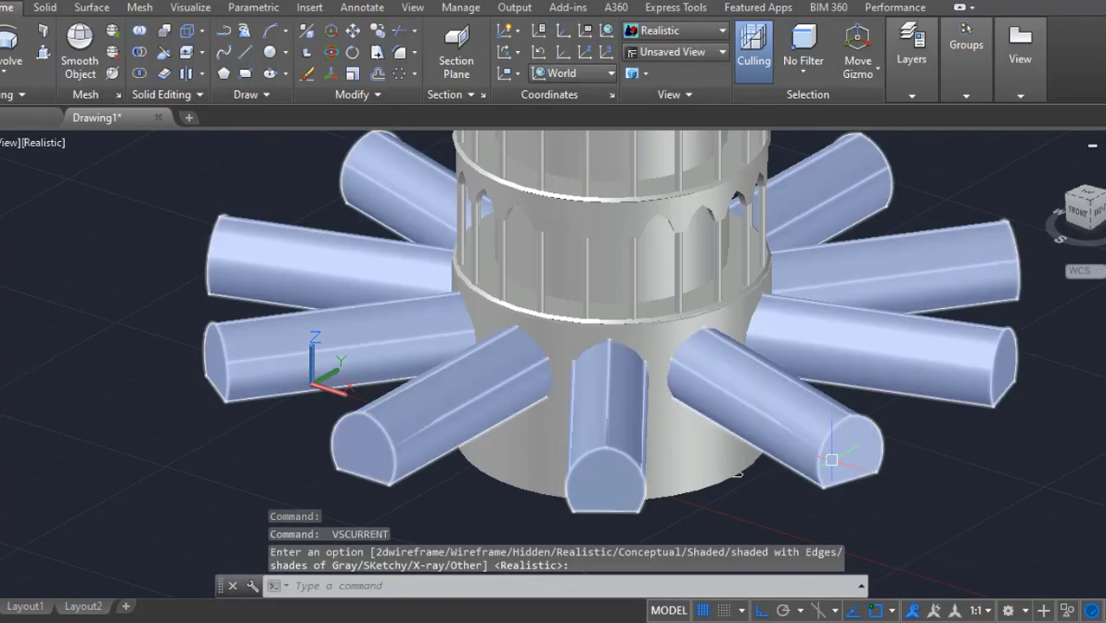
- Explode the polar array into separate solids
text(ex)
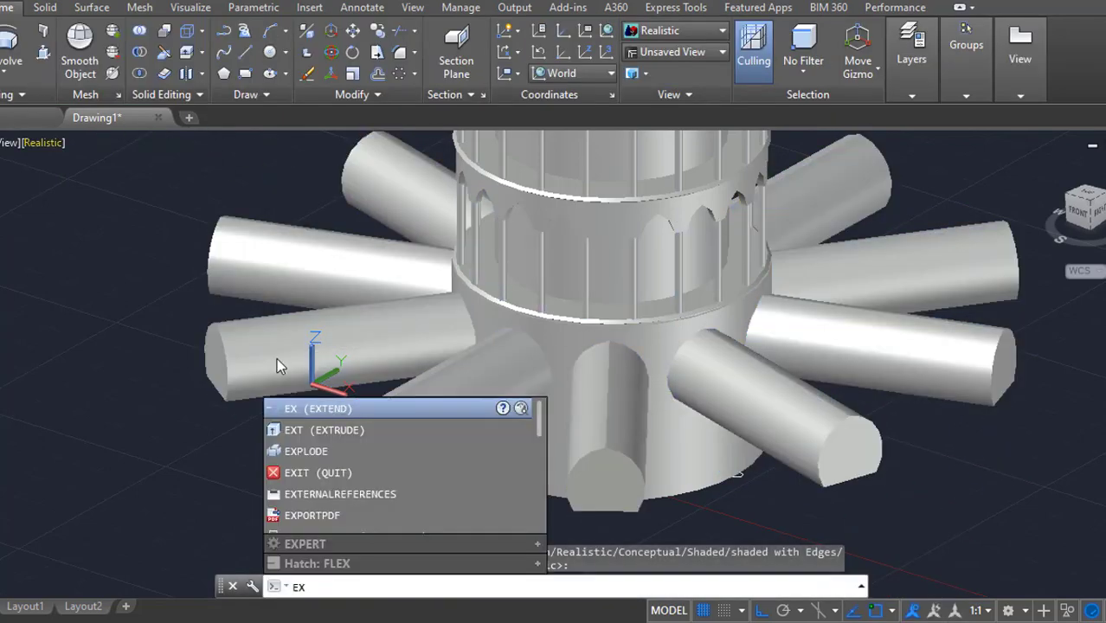
click(336, 430)
click(320, 367)
key(Return)
- Union the ten radial solids around the base into a single solid
click(139, 31)
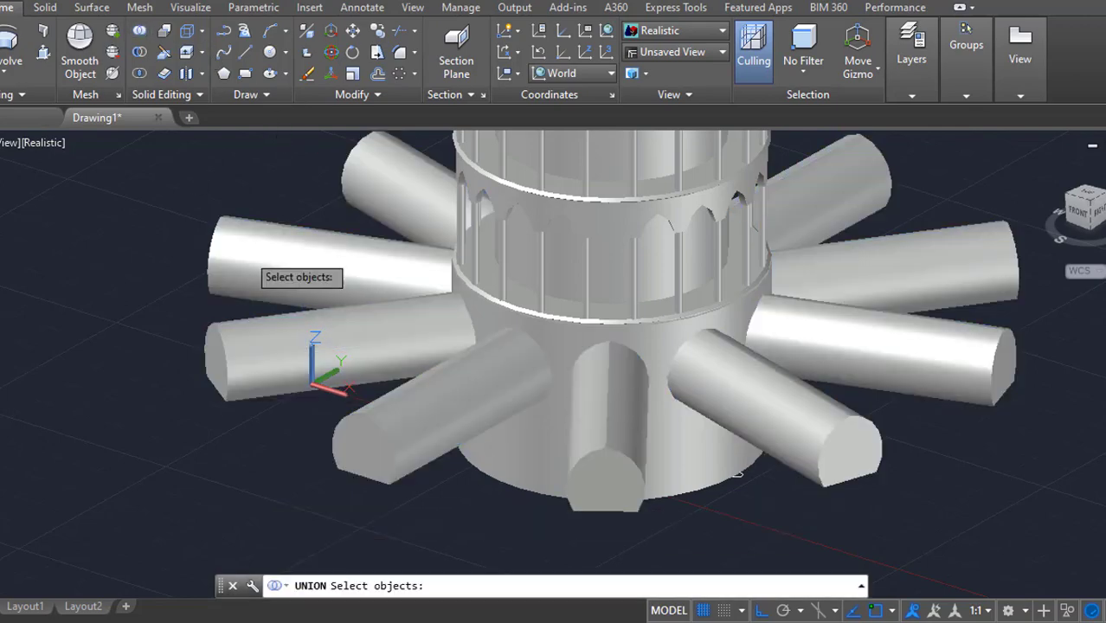
click(247, 255)
click(275, 346)
click(381, 185)
click(446, 408)
click(607, 424)
click(789, 437)
click(900, 345)
click(905, 260)
click(852, 192)
scroll(905, 241, down, 3)
shift+middle_drag(906, 241, 832, 361)
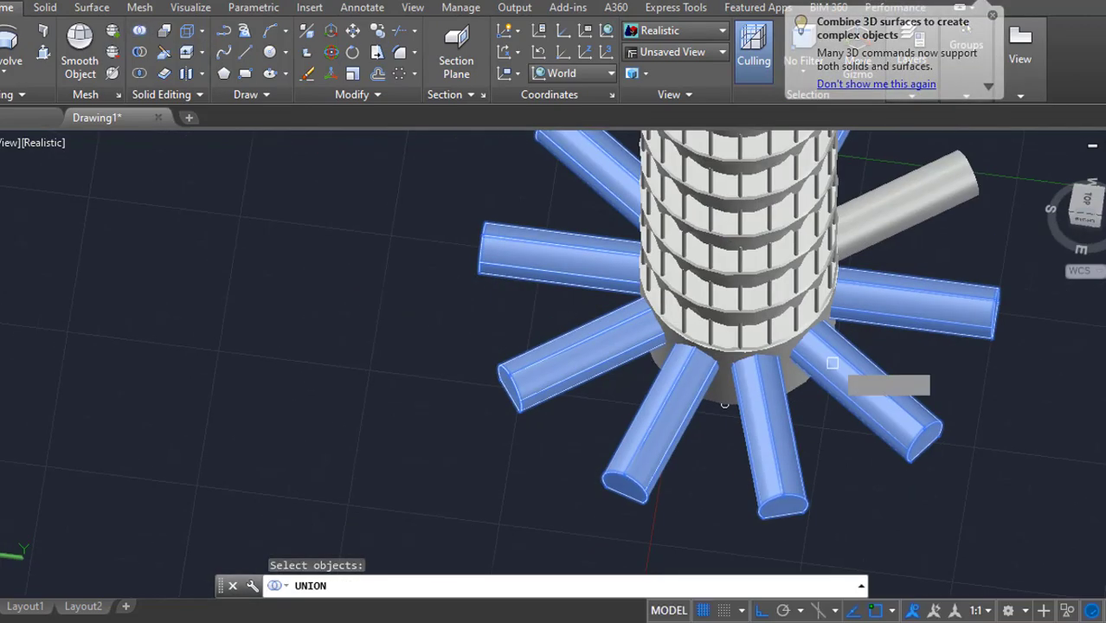
click(884, 211)
key(Return)
- Subtract the united radial solids from the revolved ring to cut arched openings around it
click(139, 73)
scroll(729, 395, up, 8)
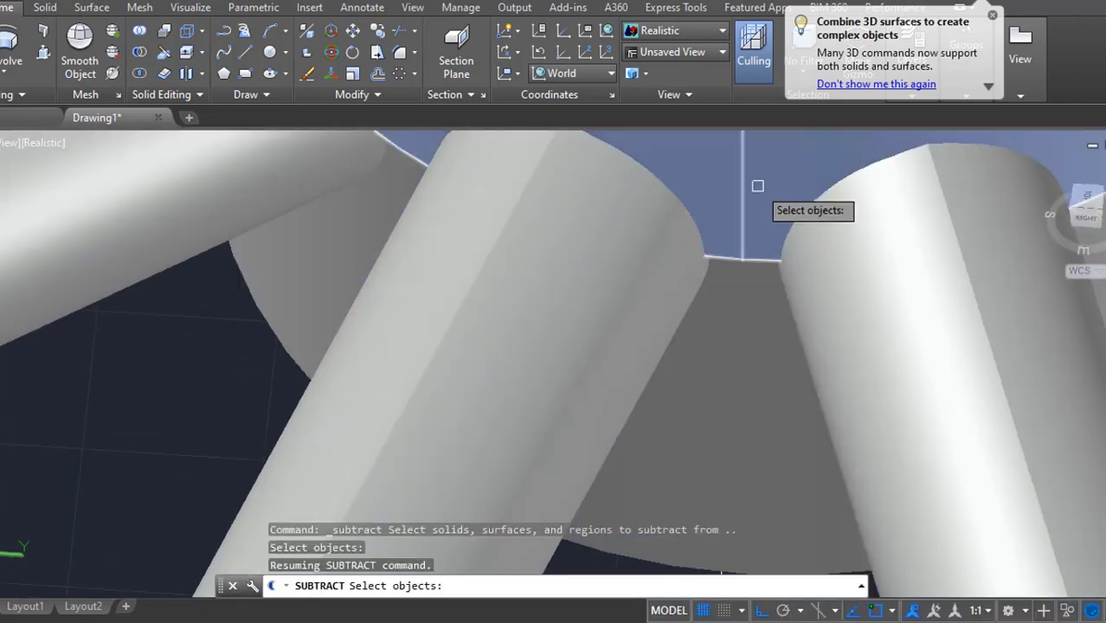
click(757, 186)
key(Return)
click(605, 320)
key(Return)
- Extrude the small circle at the foot of the base upward into a column reaching the underside of the arched ring
scroll(605, 320, down, 8)
shift+middle_drag(605, 320, 736, 381)
shift+middle_drag(797, 468, 844, 468)
text(ext)
key(Return)
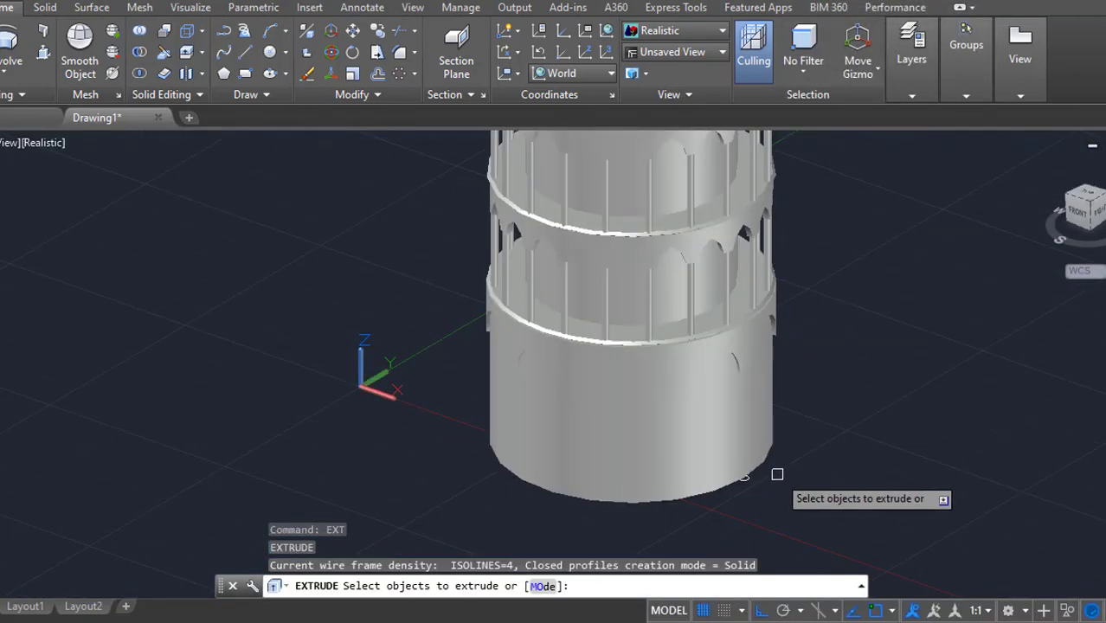
click(746, 481)
key(Return)
scroll(851, 367, up, 2)
scroll(851, 367, up, 3)
shift+middle_drag(851, 370, 862, 363)
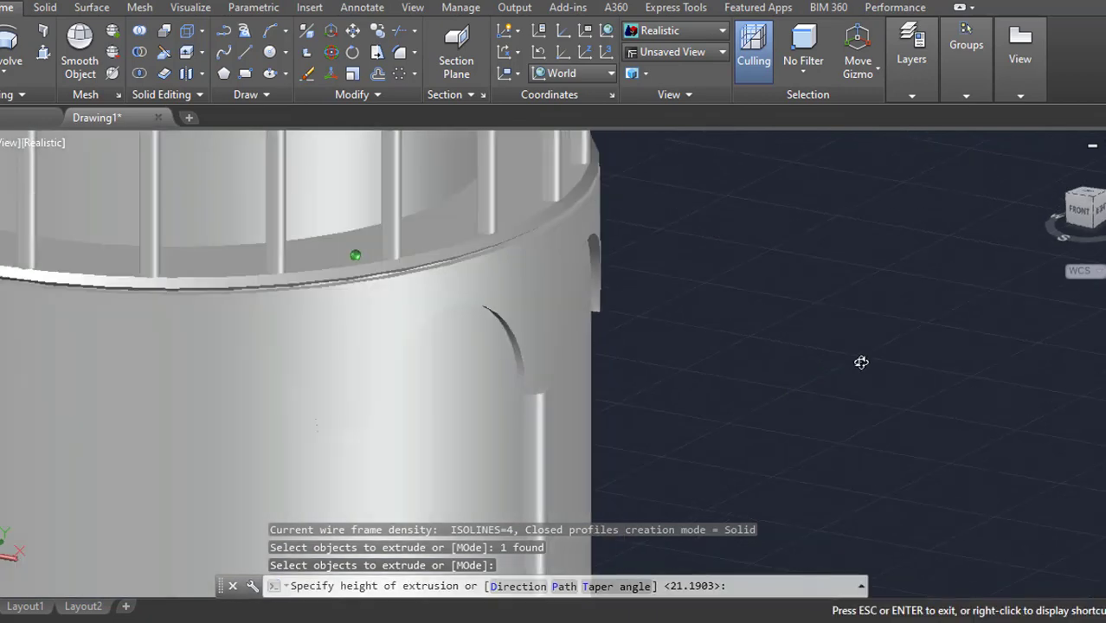
shift+middle_drag(695, 421, 726, 390)
click(768, 363)
scroll(763, 355, down, 5)
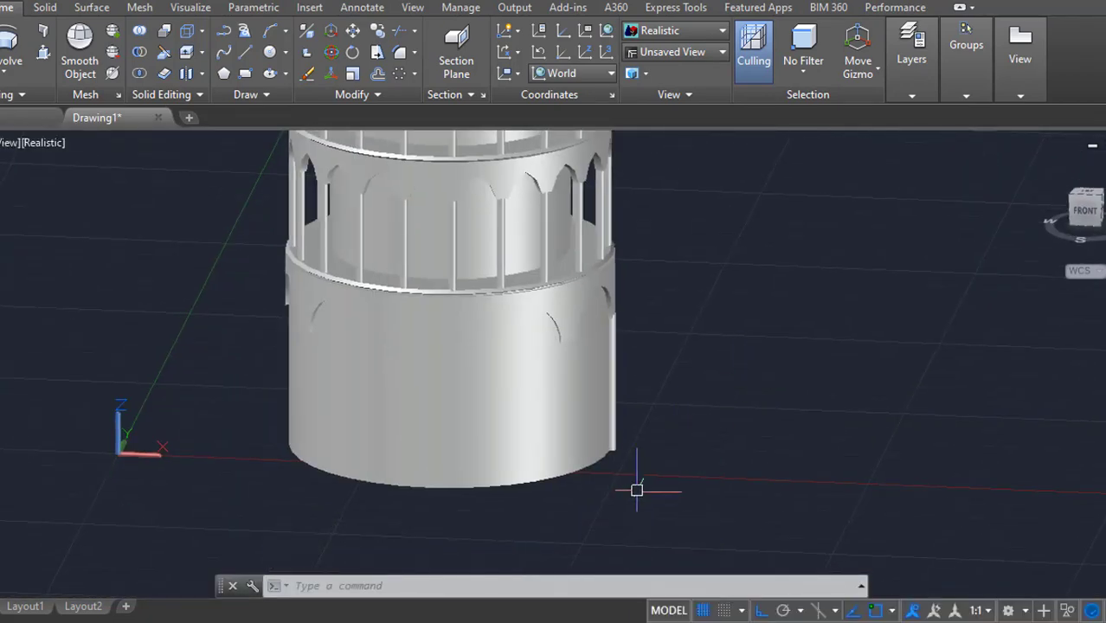
scroll(642, 463, up, 2)
scroll(671, 355, up, 4)
text(m)
key(Return)
click(605, 509)
click(578, 527)
key(Return)
click(759, 514)
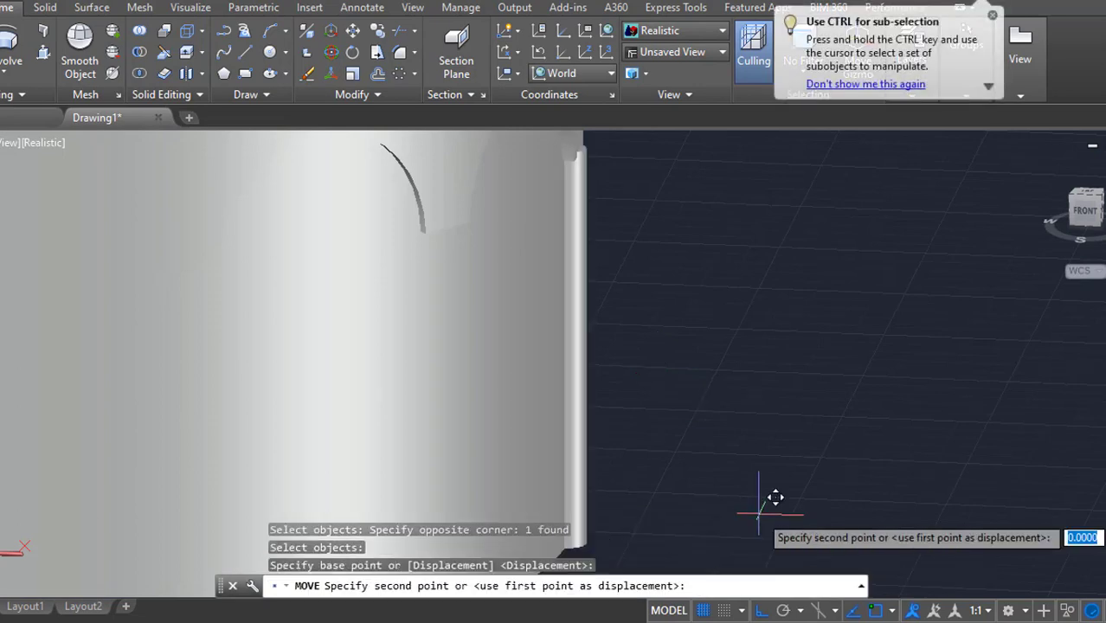
key(Escape)
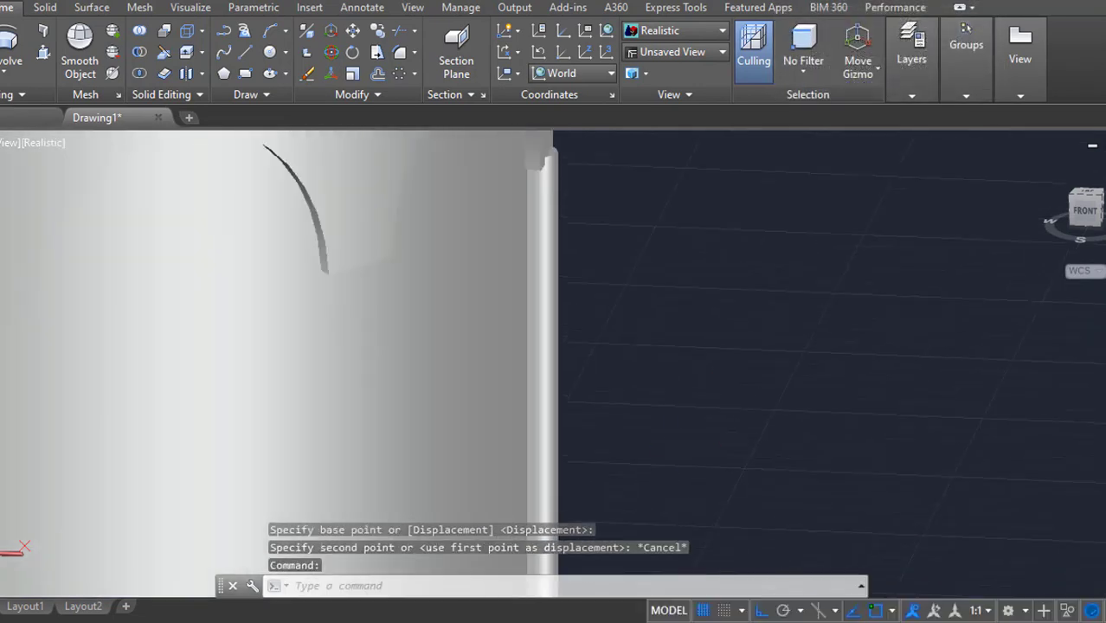
- Move the column slightly inward so it sits beneath the arched ring, between two openings
scroll(659, 353, down, 3)
text(m)
key(Return)
click(477, 304)
key(Return)
click(683, 380)
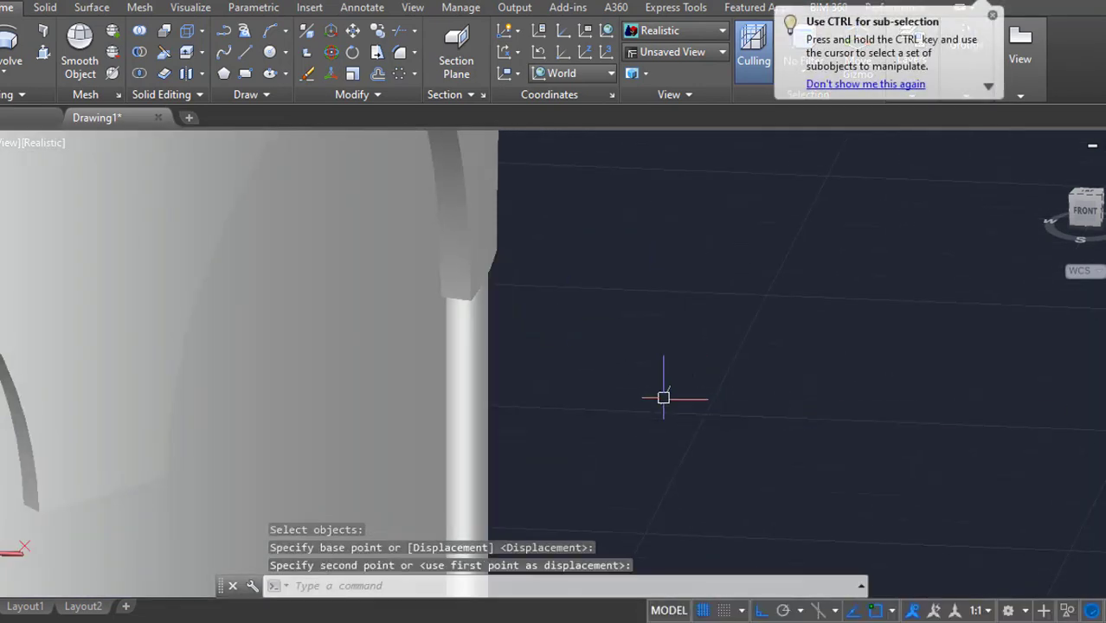
shift+middle_drag(663, 398, 955, 220)
click(696, 339)
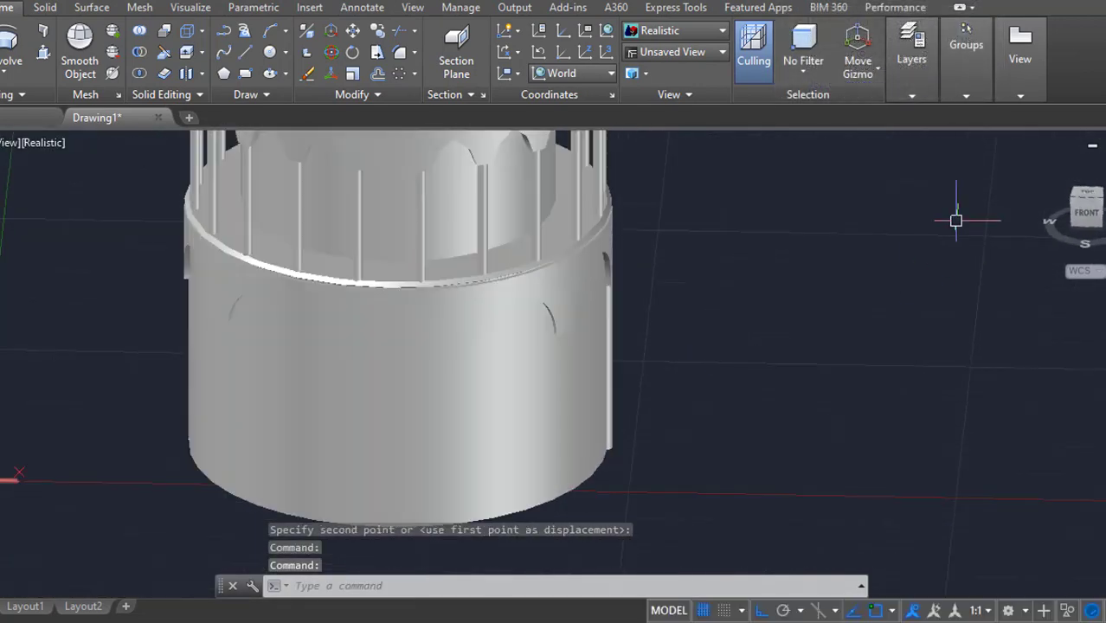
- Switch to 2D Wireframe and polar-array the base column around the tower's centre with 10 items filling 360 degrees
click(1087, 196)
shift+middle_drag(558, 328, 554, 299)
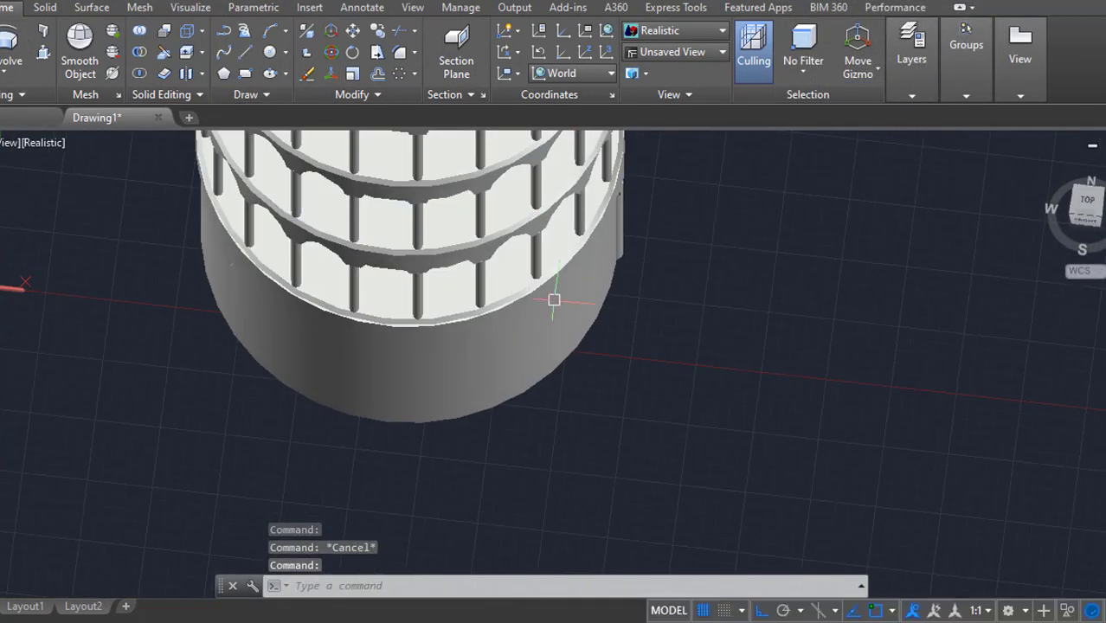
click(100, 185)
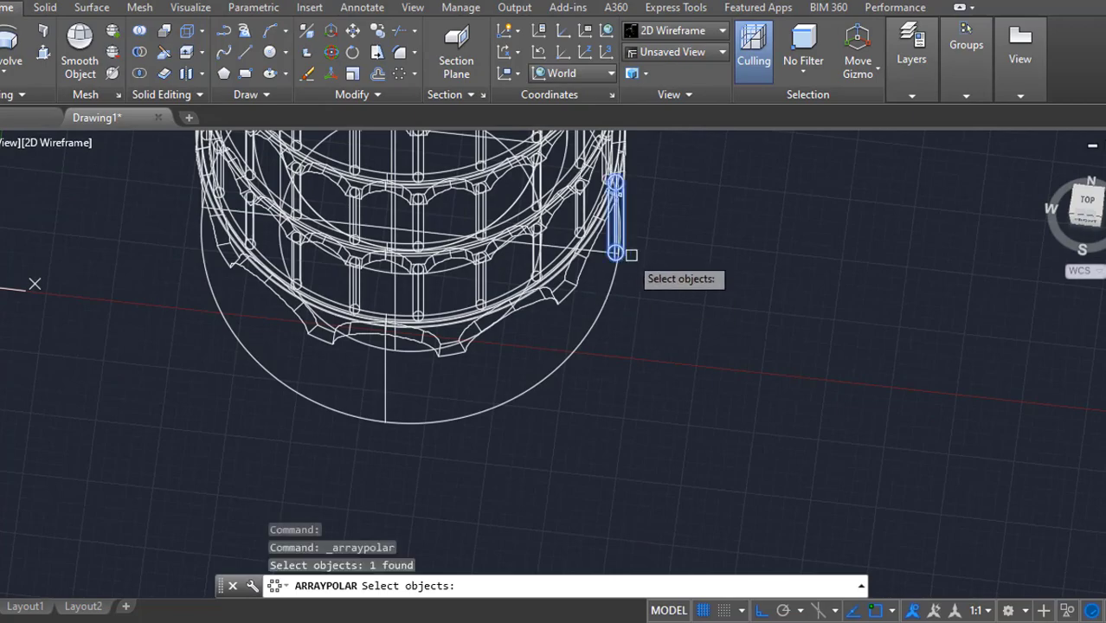
key(Return)
shift+middle_drag(501, 382, 451, 425)
click(450, 444)
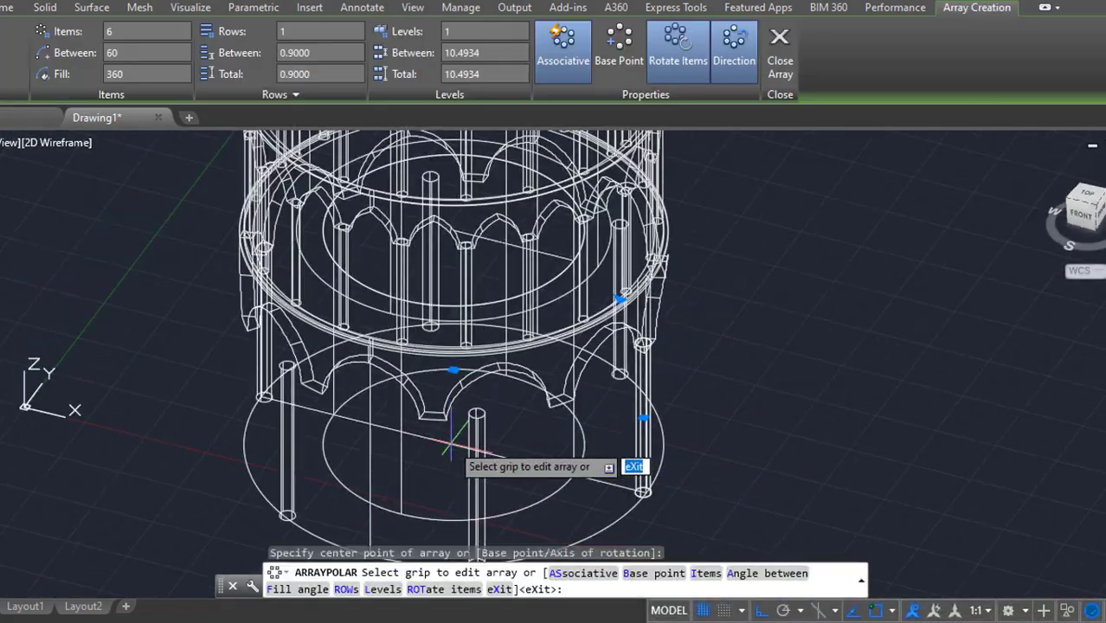
key(Return)
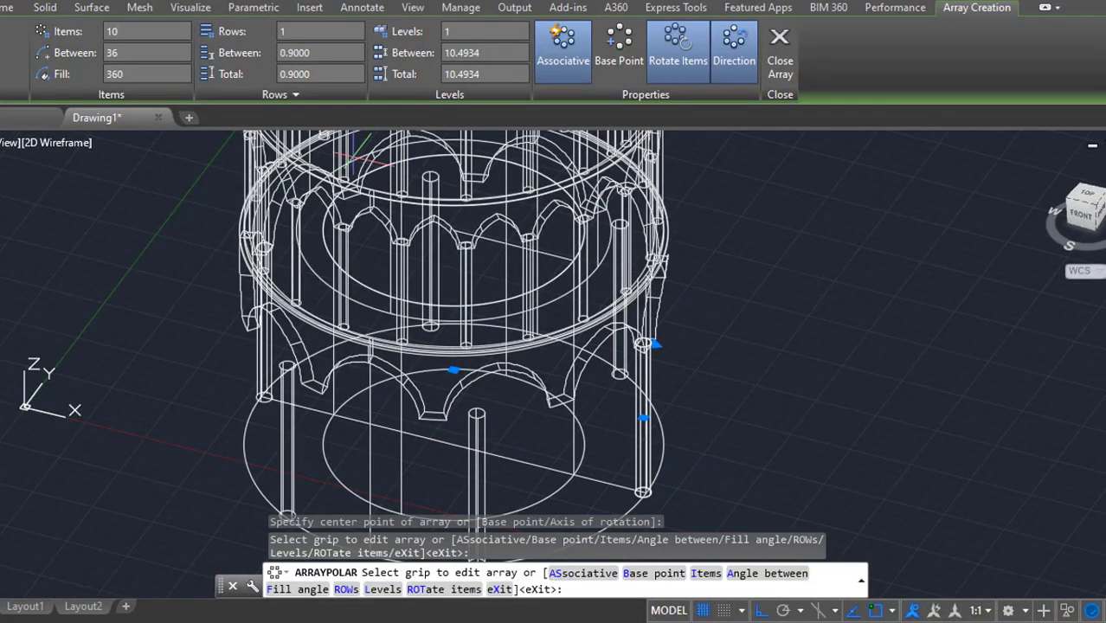
shift+middle_drag(726, 396, 764, 402)
key(Return)
- Display the whole tower in the Realistic visual style, seen from the front
scroll(738, 411, down, 3)
scroll(851, 420, down, 4)
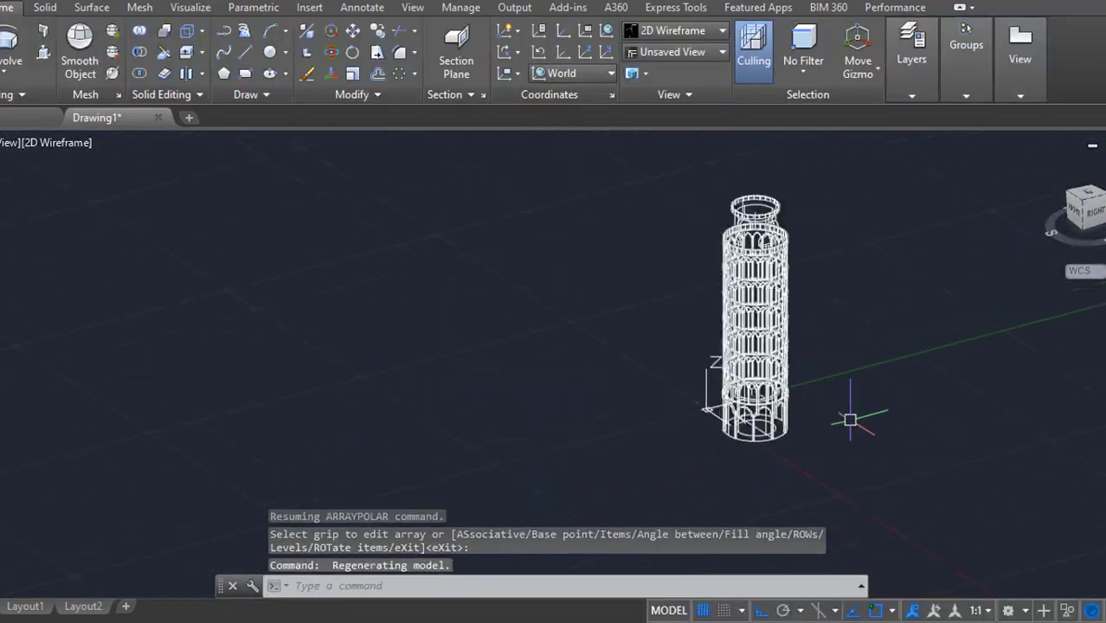
shift+middle_drag(851, 421, 964, 378)
click(53, 147)
click(95, 216)
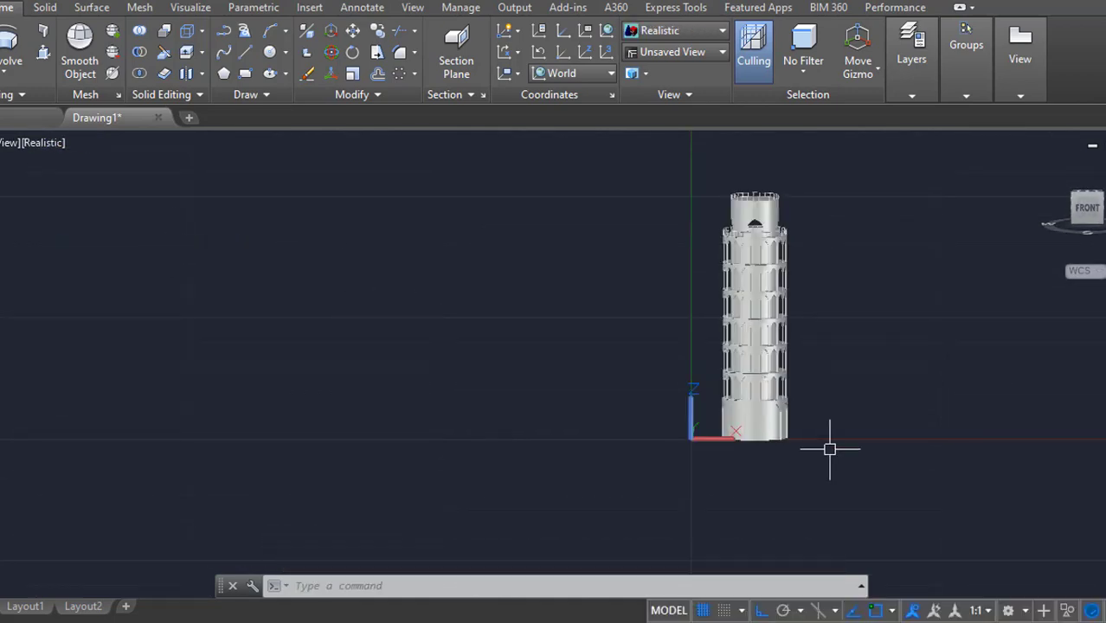
key(Escape)
- Set the UCS to Front and rotate the entire tower about its lower edge, with Ortho off, so it leans slightly toward positive X
click(597, 73)
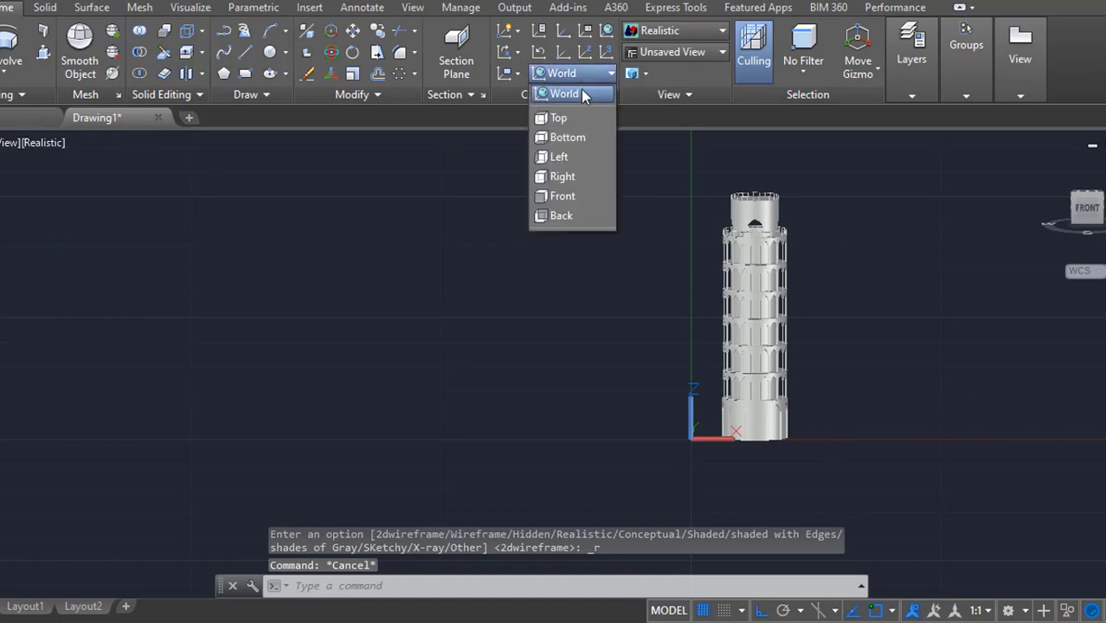
click(559, 192)
text(ro)
key(Return)
click(874, 469)
click(644, 186)
key(Return)
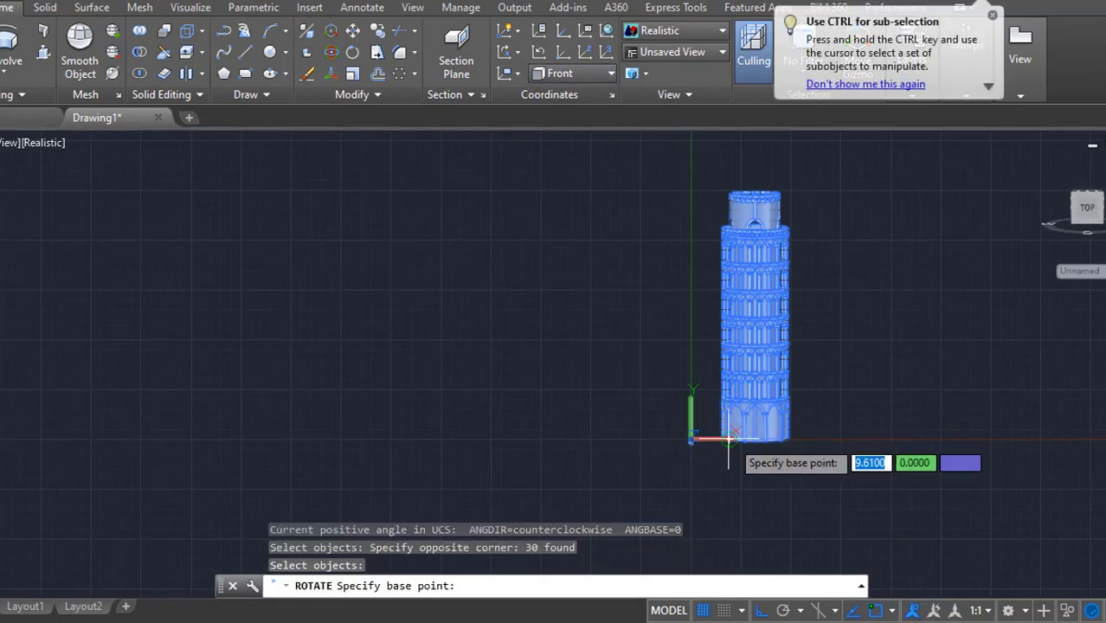
scroll(728, 439, up, 3)
click(715, 440)
scroll(720, 438, down, 2)
key(F8)
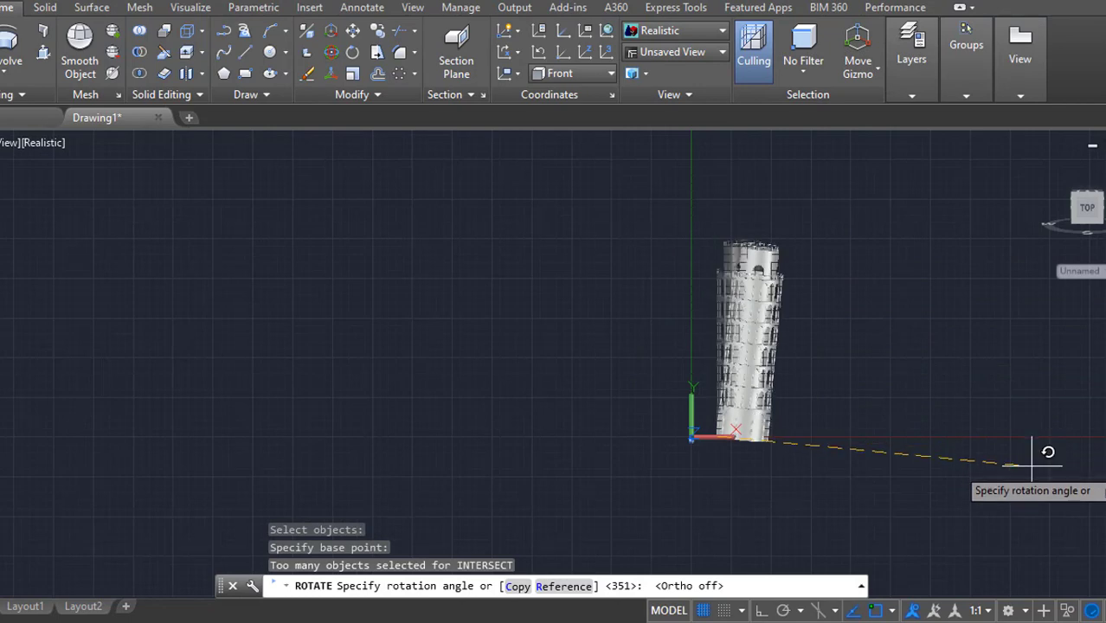
click(1048, 472)
- Set the coordinate system back to World and frame the leaning tower in a close perspective view
middle_drag(960, 413, 776, 420)
shift+middle_drag(724, 312, 628, 210)
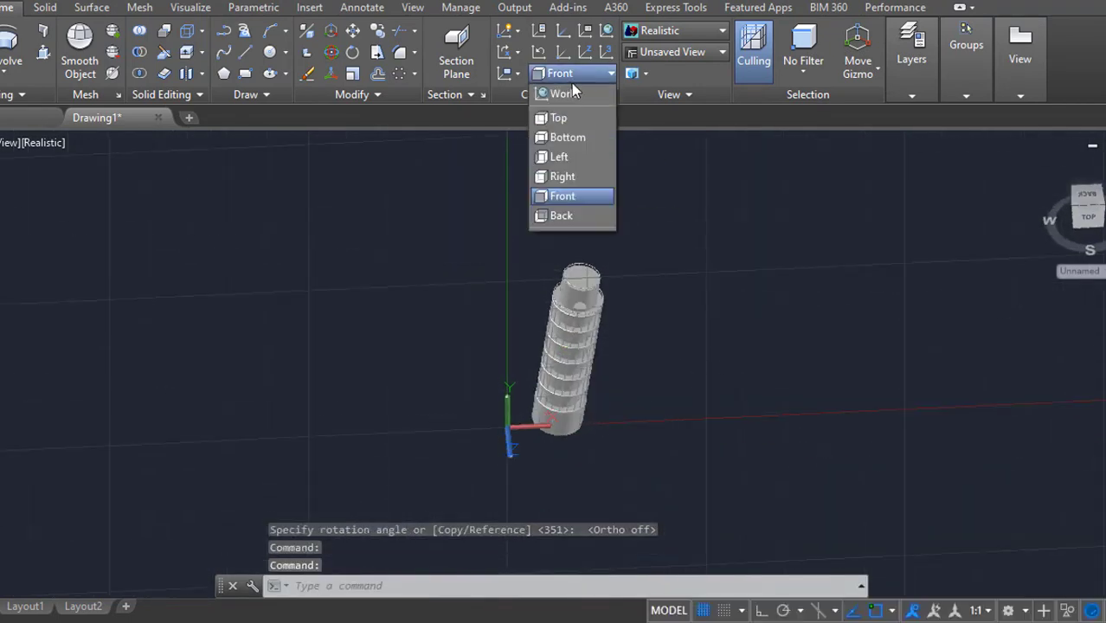
click(567, 93)
shift+middle_drag(496, 394, 521, 363)
scroll(637, 386, up, 4)
middle_drag(651, 381, 639, 437)
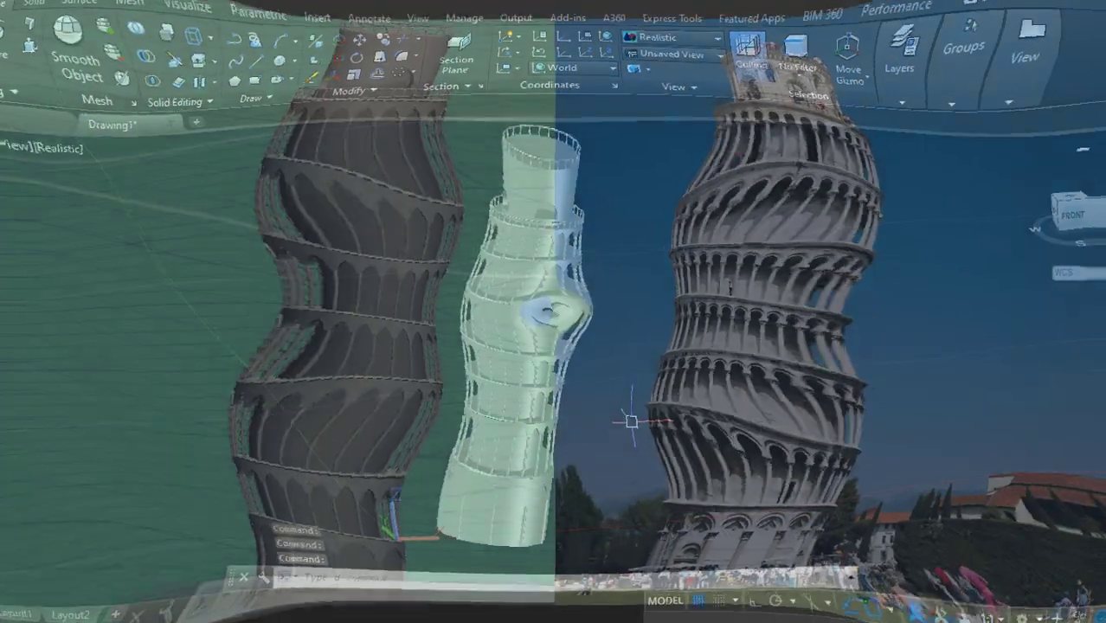